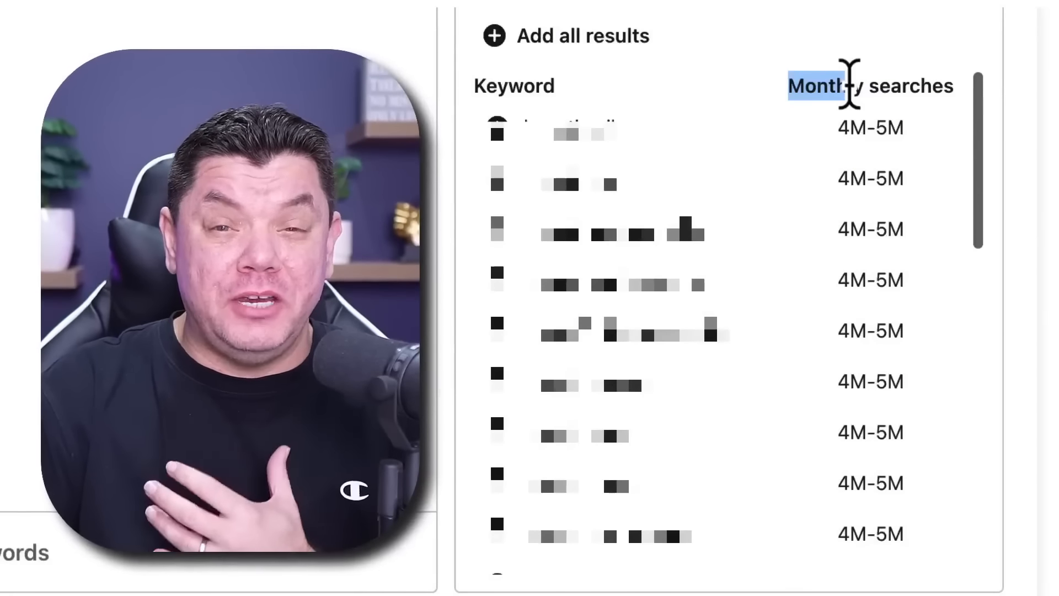
Examine the monthly search volumes listed for the suggested Pinterest keywords
left_click_drag(858, 85, 946, 94)
left_click(844, 127)
left_click_drag(845, 128, 908, 129)
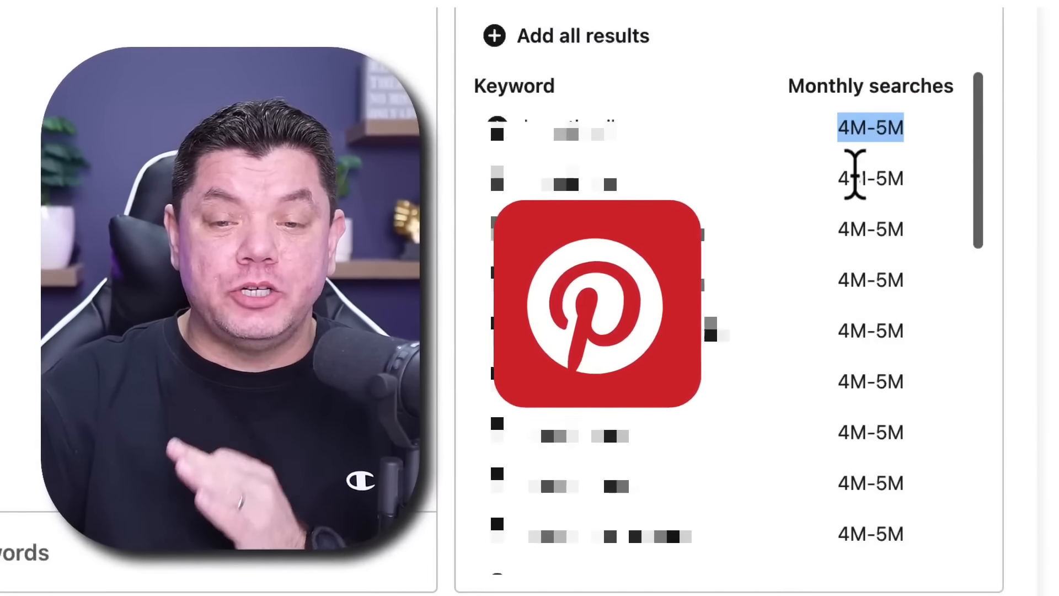
left_click_drag(842, 176, 915, 185)
left_click(667, 300)
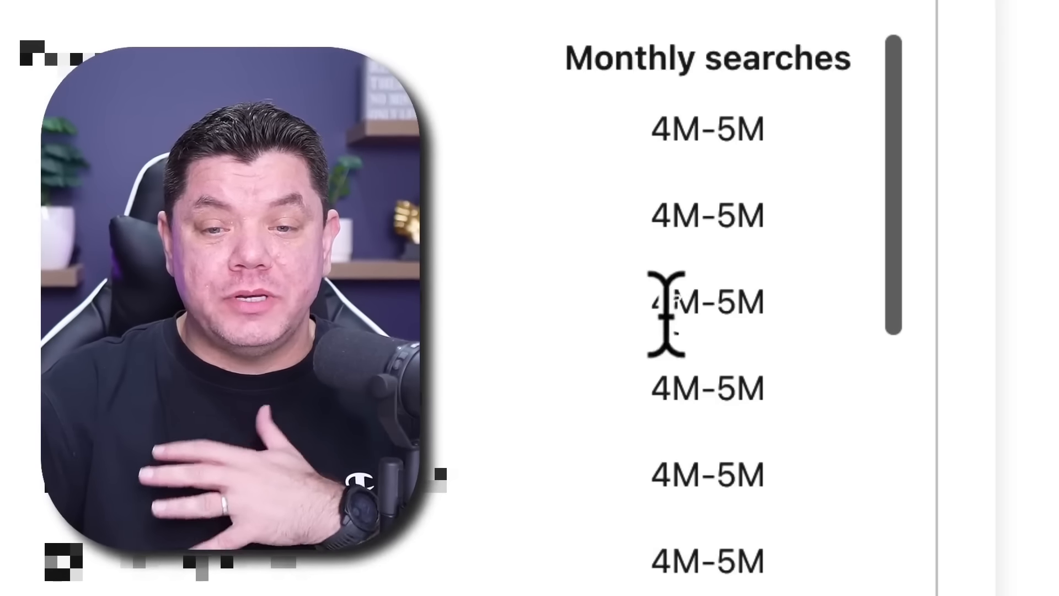
left_click_drag(652, 302, 772, 308)
left_click_drag(655, 381, 770, 386)
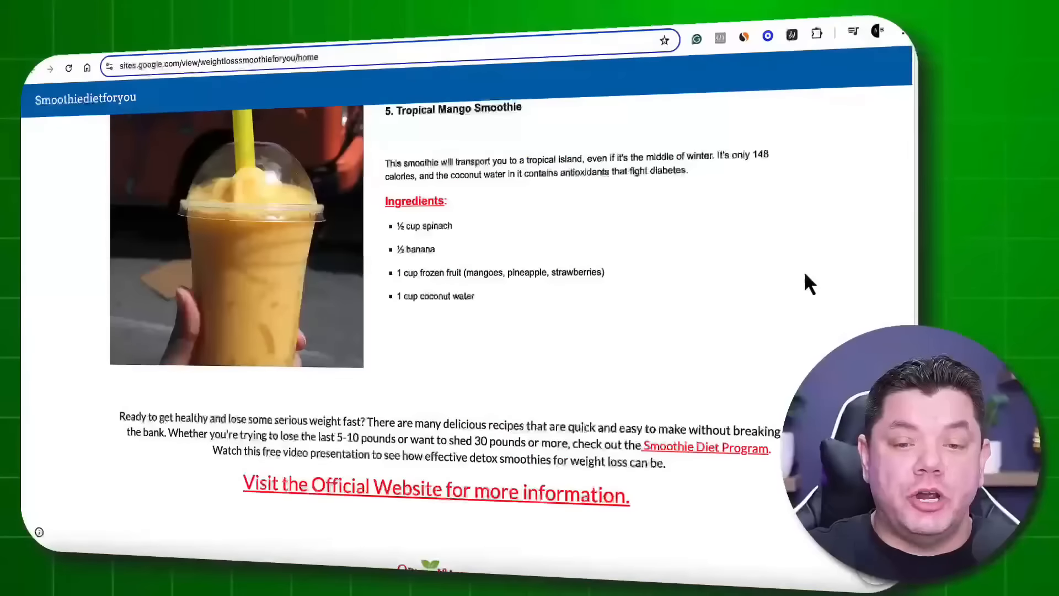
Look through the Smoothiedietforyou page, examining its recipes, images and Smoothie Diet links
scroll(806, 274, "up", 15)
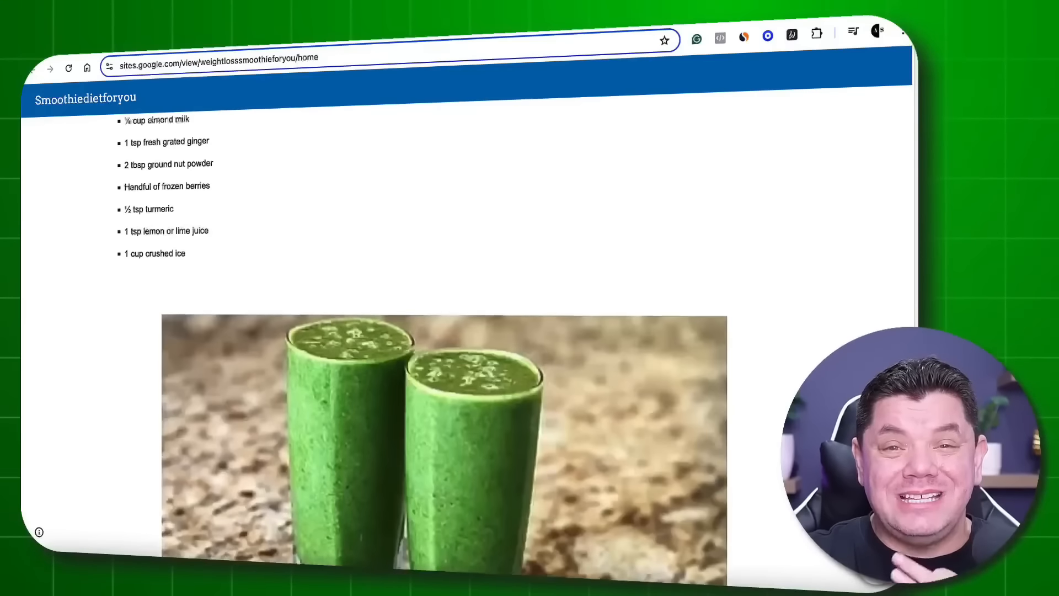
scroll(792, 292, "up", 15)
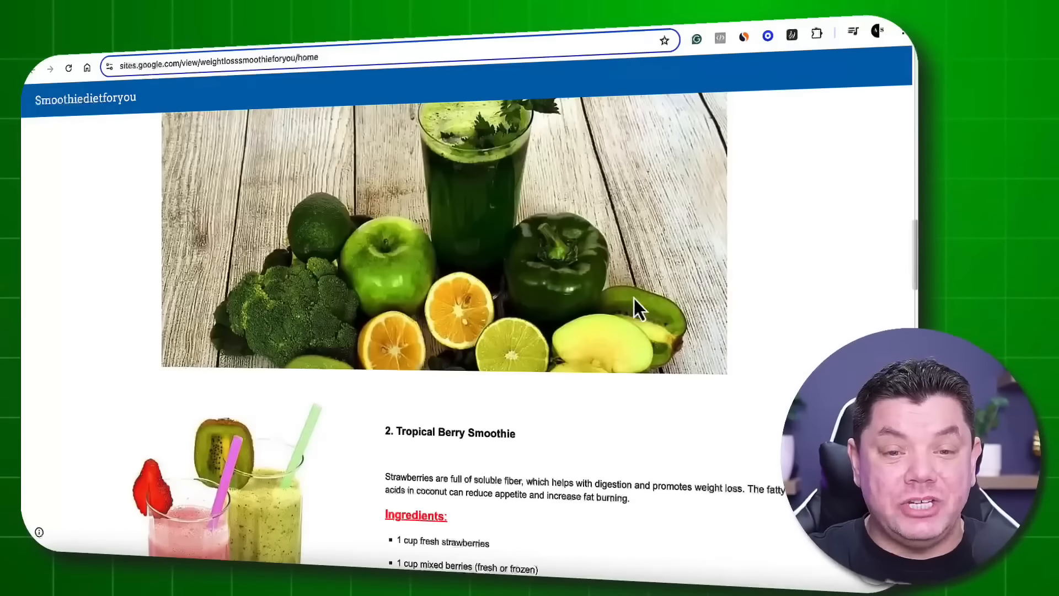
scroll(635, 298, "up", 15)
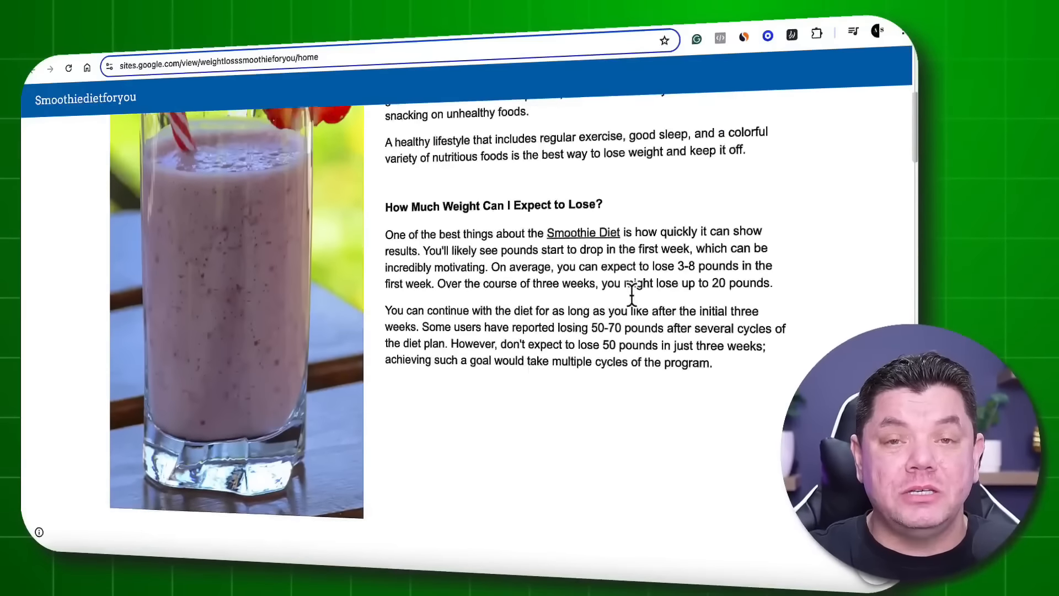
scroll(631, 296, "down", 15)
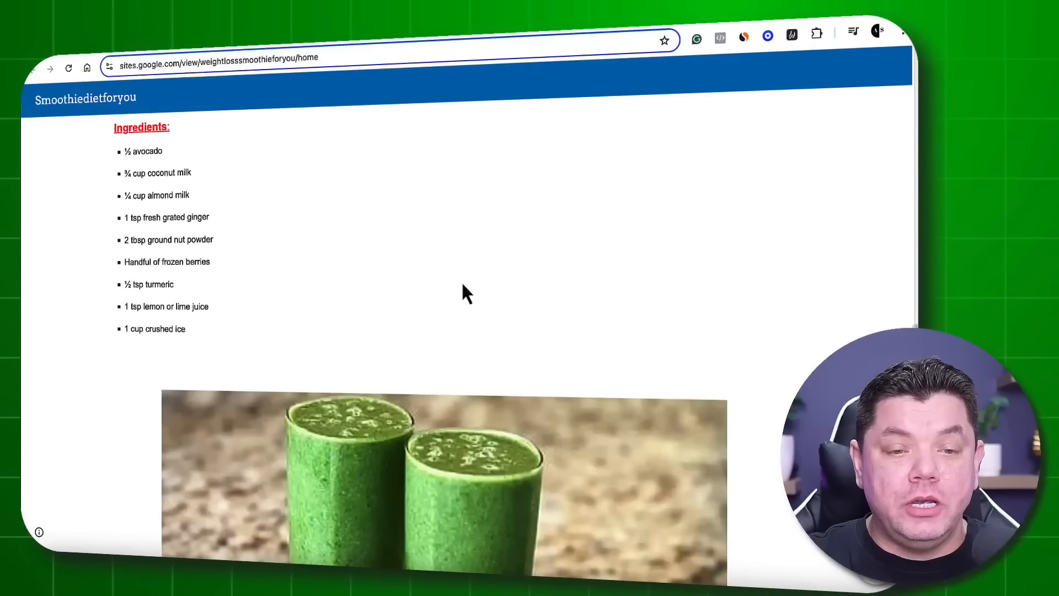
scroll(139, 274, "up", 2)
scroll(308, 297, "down", 15)
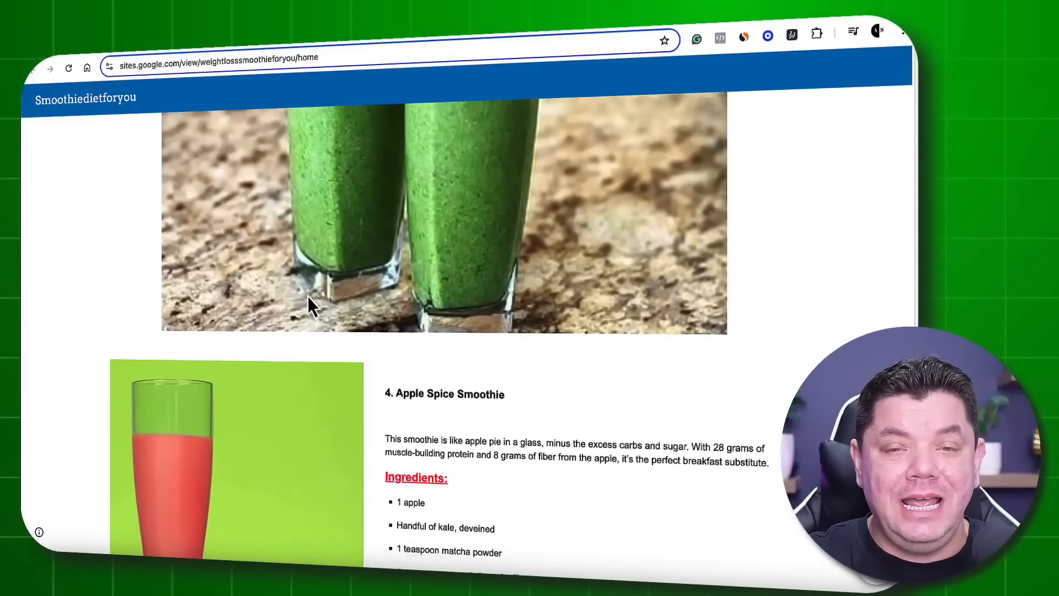
scroll(309, 296, "down", 5)
scroll(378, 229, "up", 1)
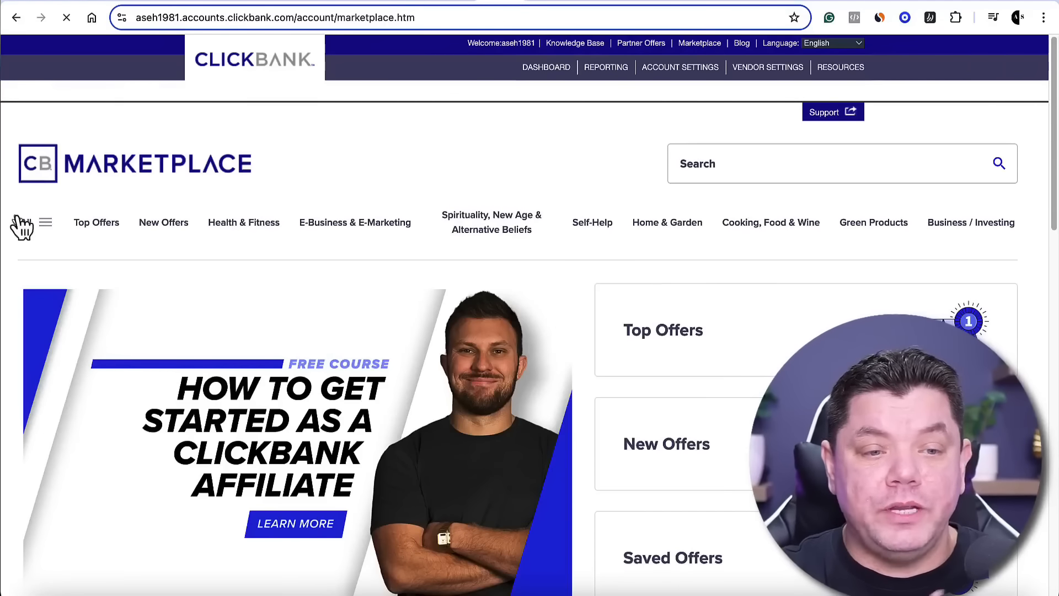
Browse all ClickBank marketplace categories and show the Health & Fitness offers
left_click(44, 223)
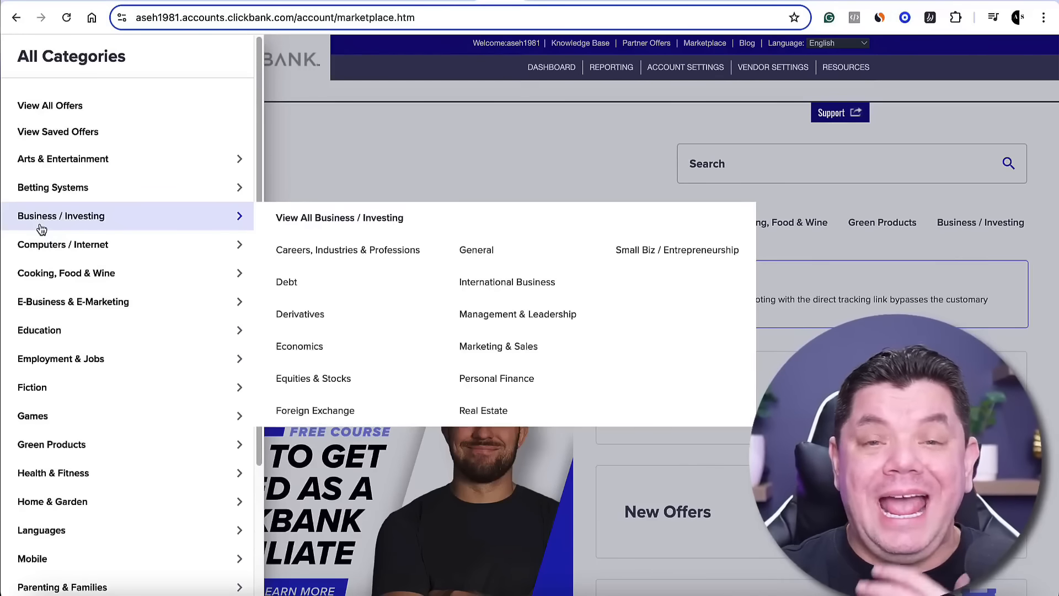
mouse_move(47, 247)
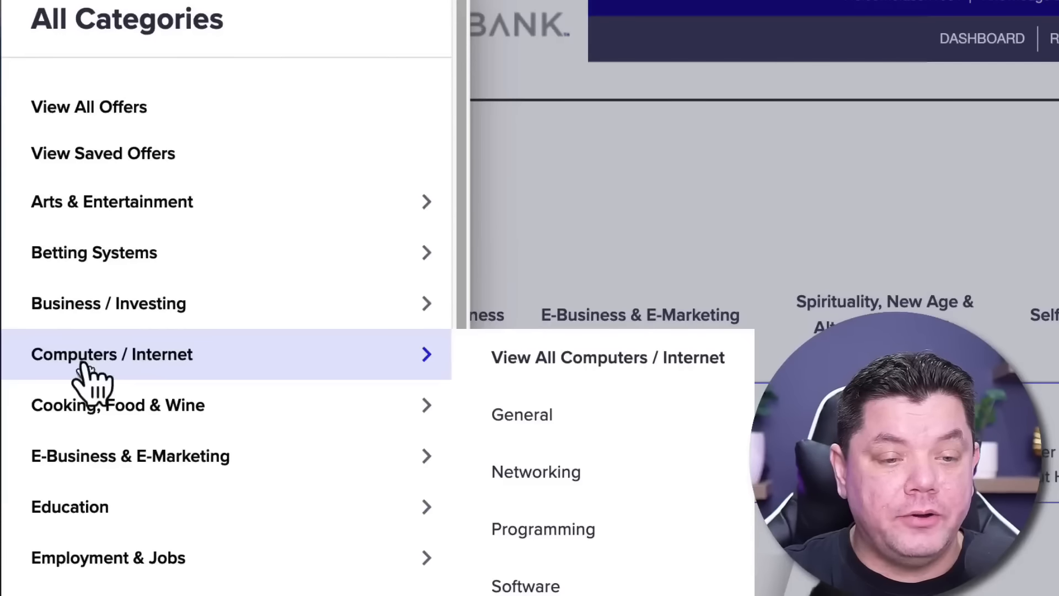
mouse_move(61, 199)
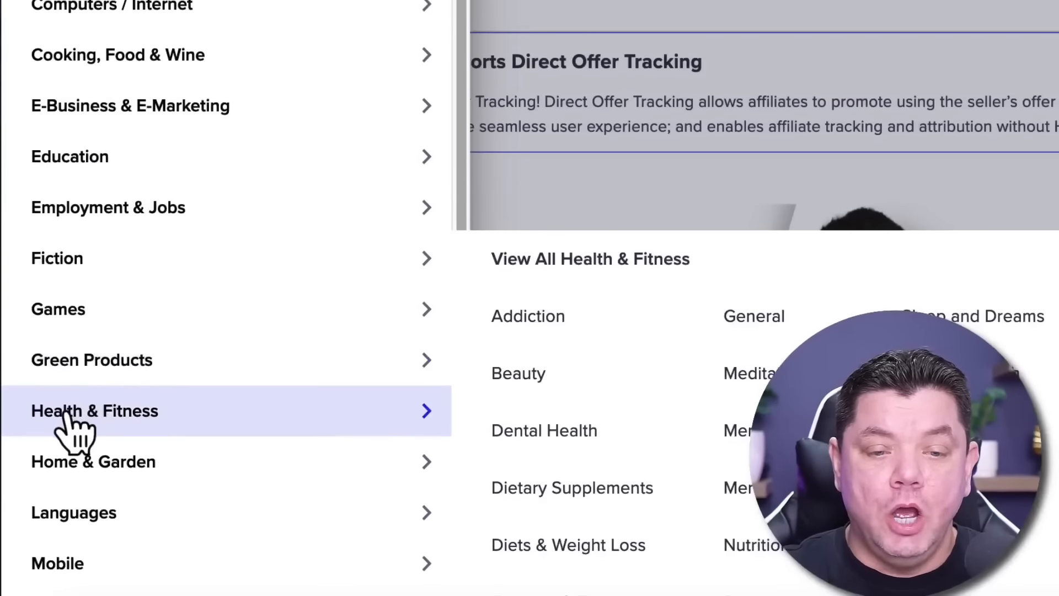
left_click(65, 415)
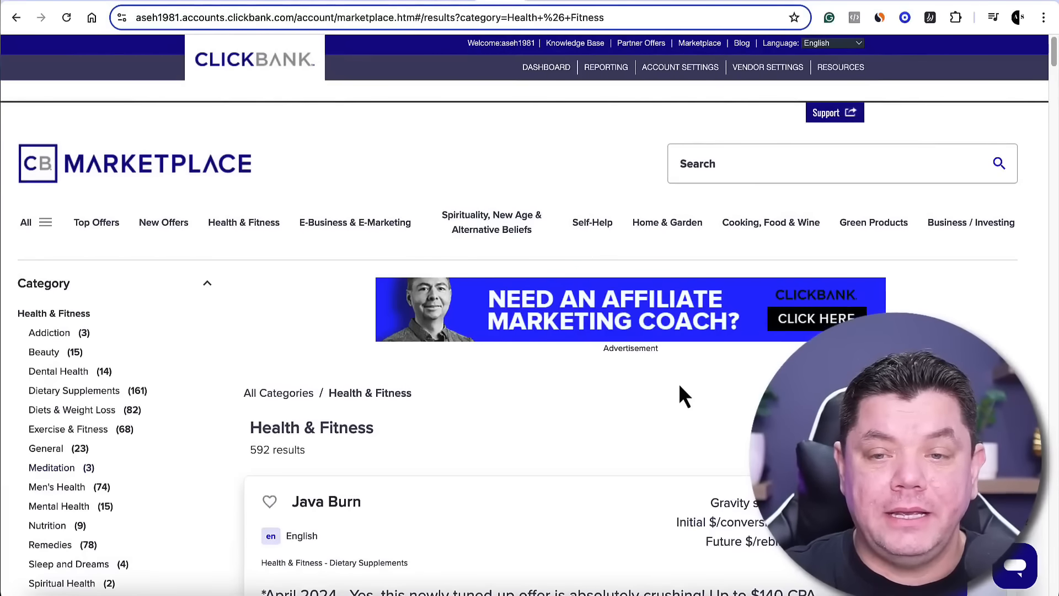
Sort the Health & Fitness offers by gravity from high to low
scroll(679, 383, "down", 3)
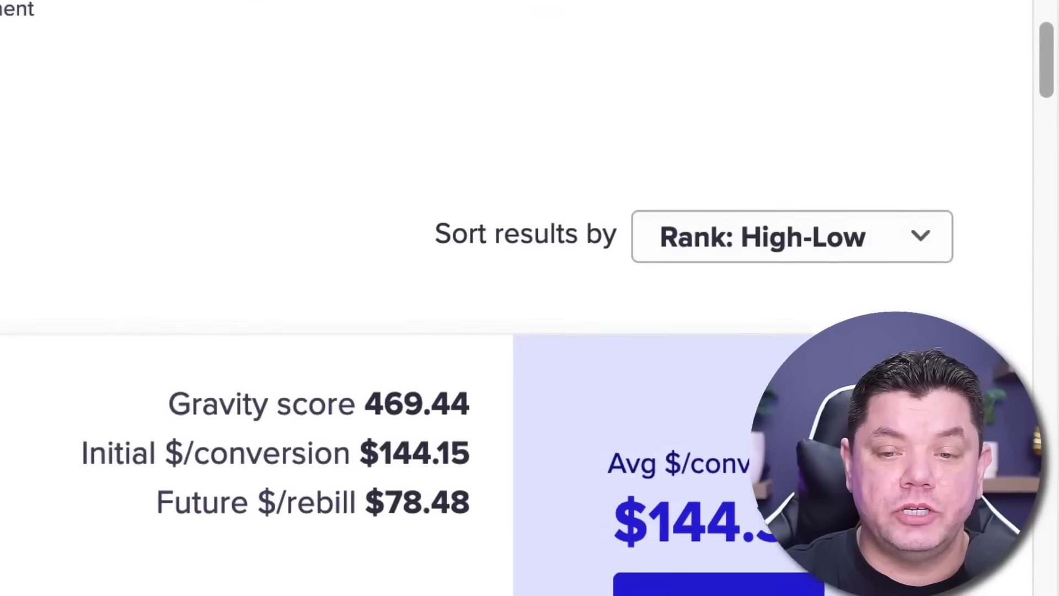
scroll(811, 138, "down", 3)
left_click(761, 34)
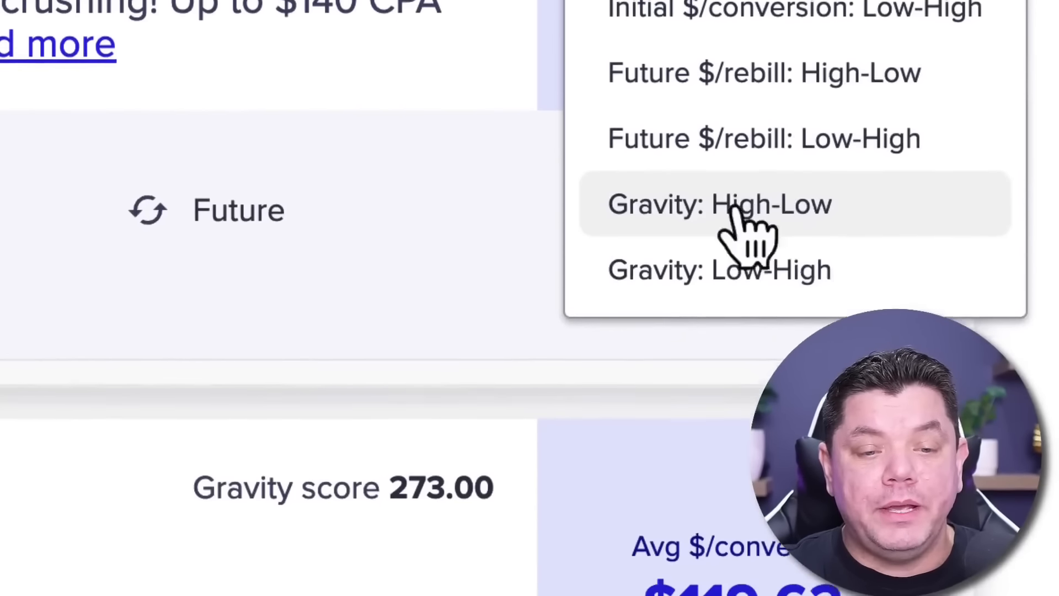
left_click(728, 497)
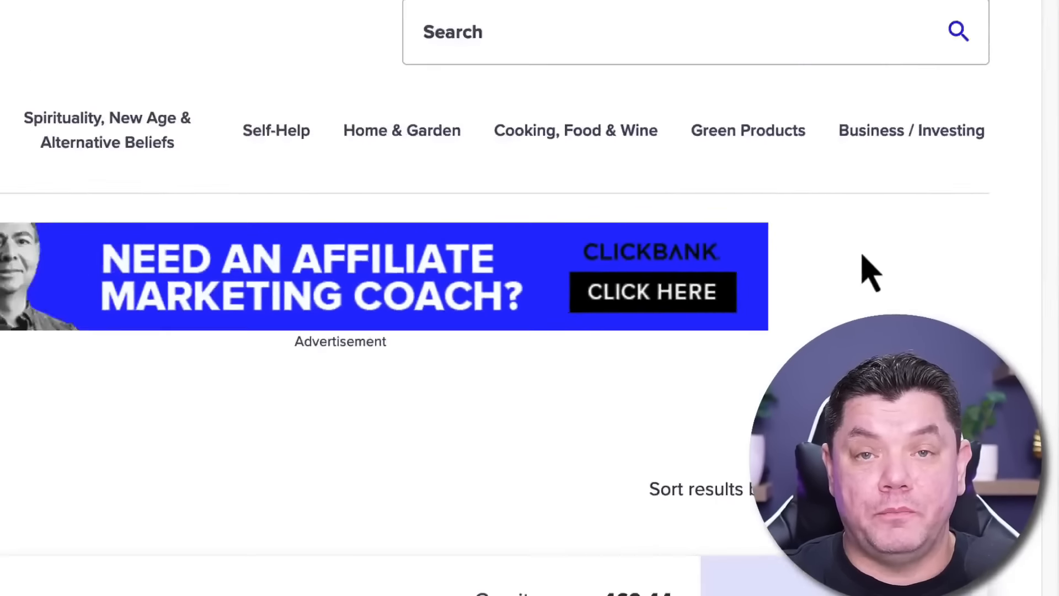
Find The Smoothie Diet: 21 Day Rapid Weight Loss Program among the sorted offers and open its affiliate page
scroll(526, 230, "down", 5)
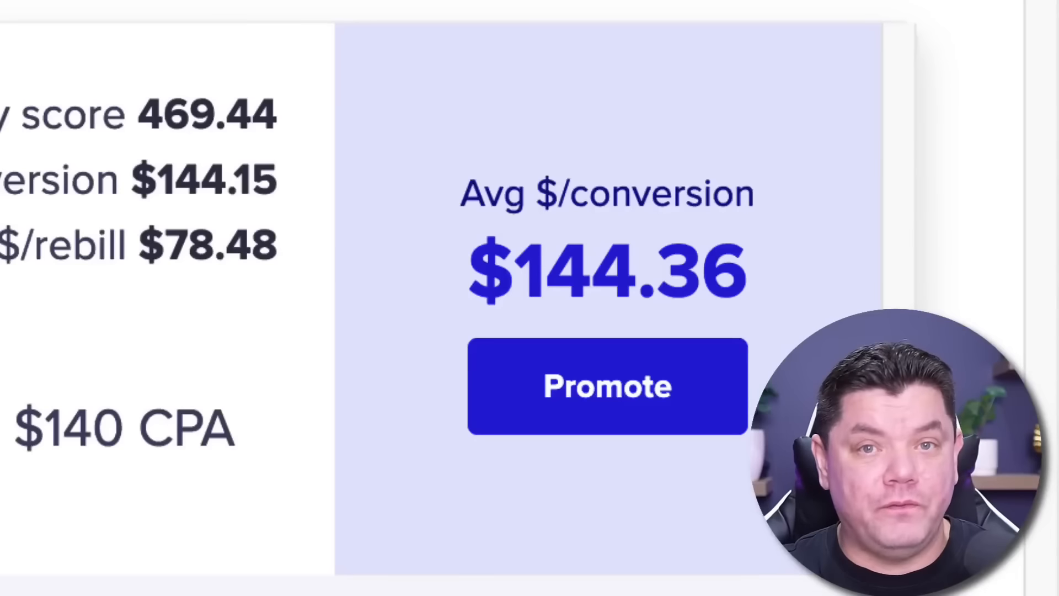
mouse_move(503, 334)
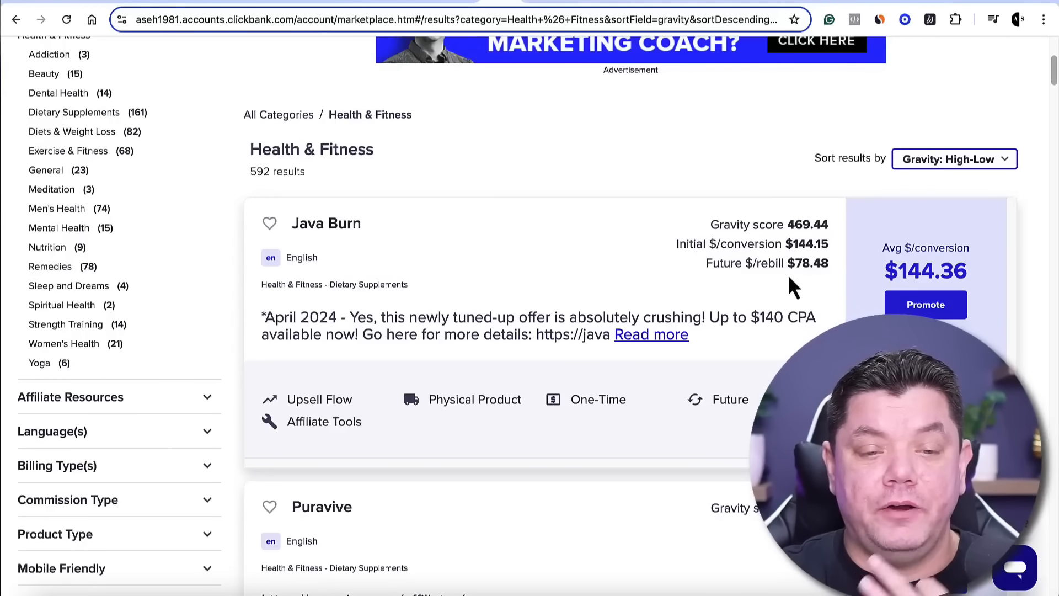
scroll(788, 274, "down", 10)
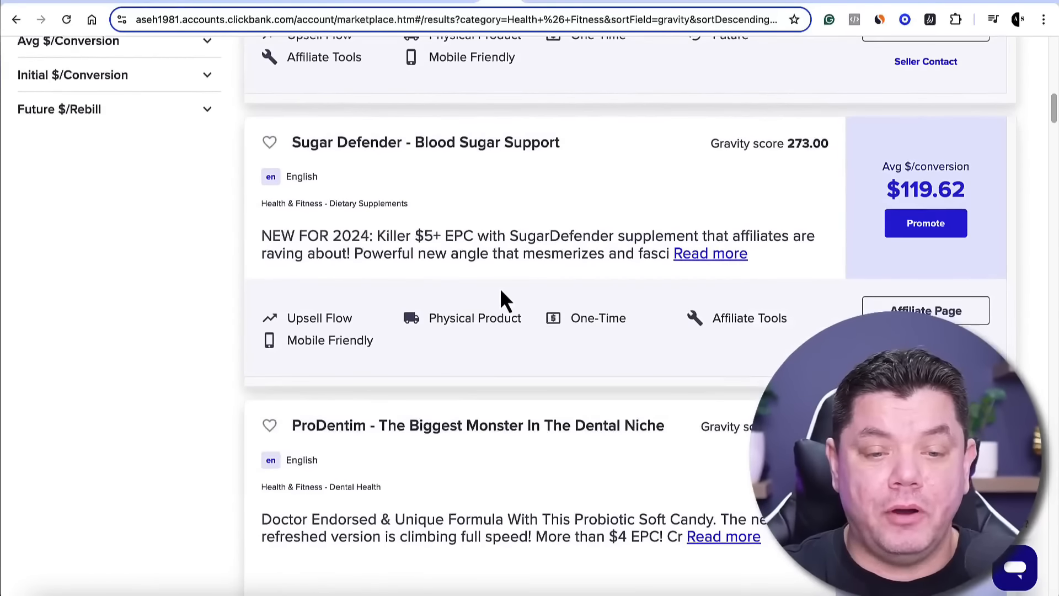
scroll(501, 291, "down", 7)
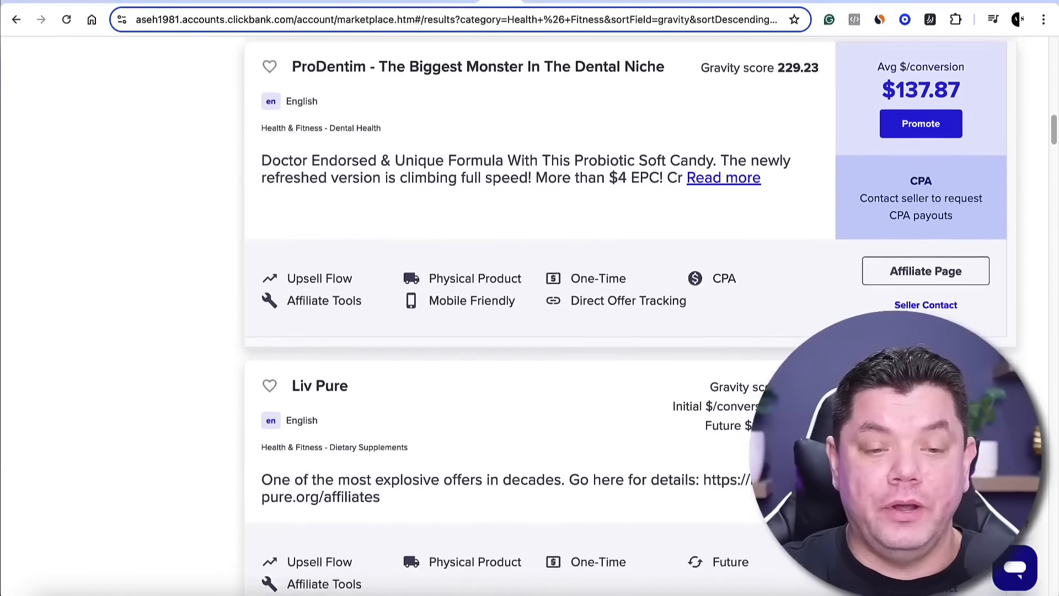
scroll(501, 291, "down", 14)
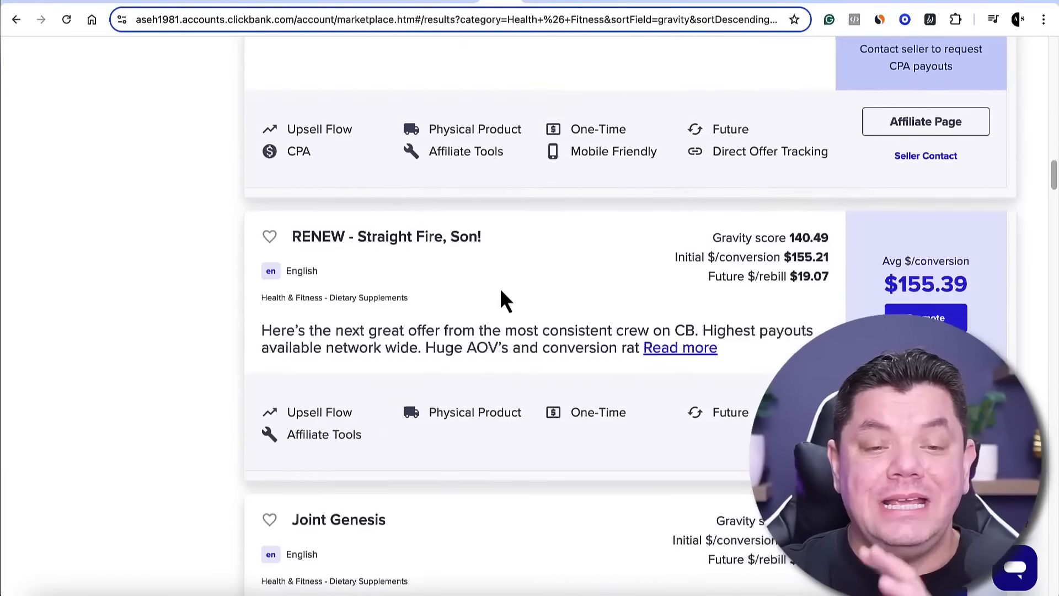
scroll(501, 291, "down", 14)
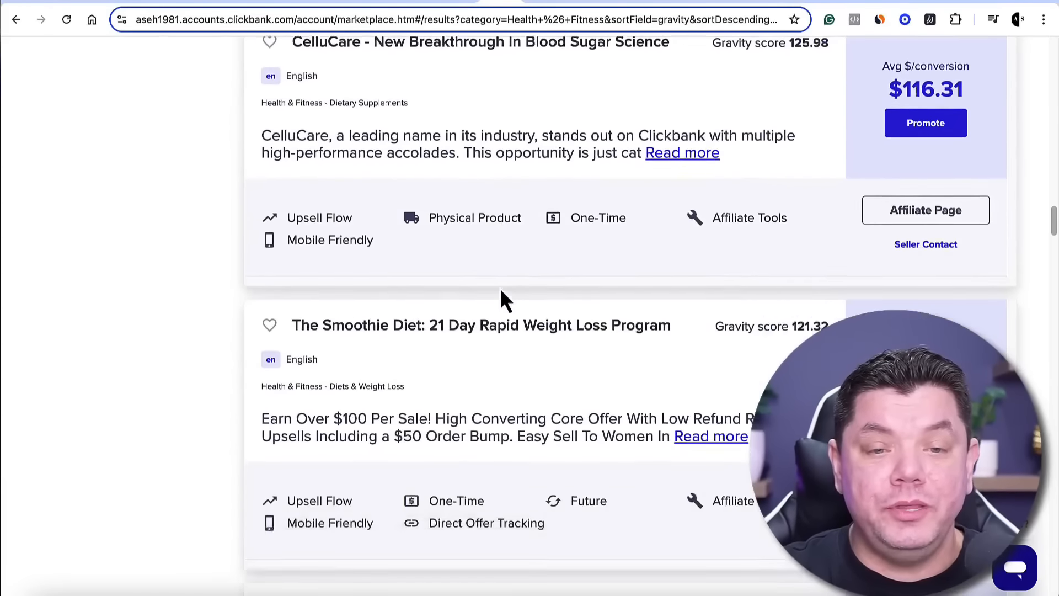
scroll(500, 287, "down", 5)
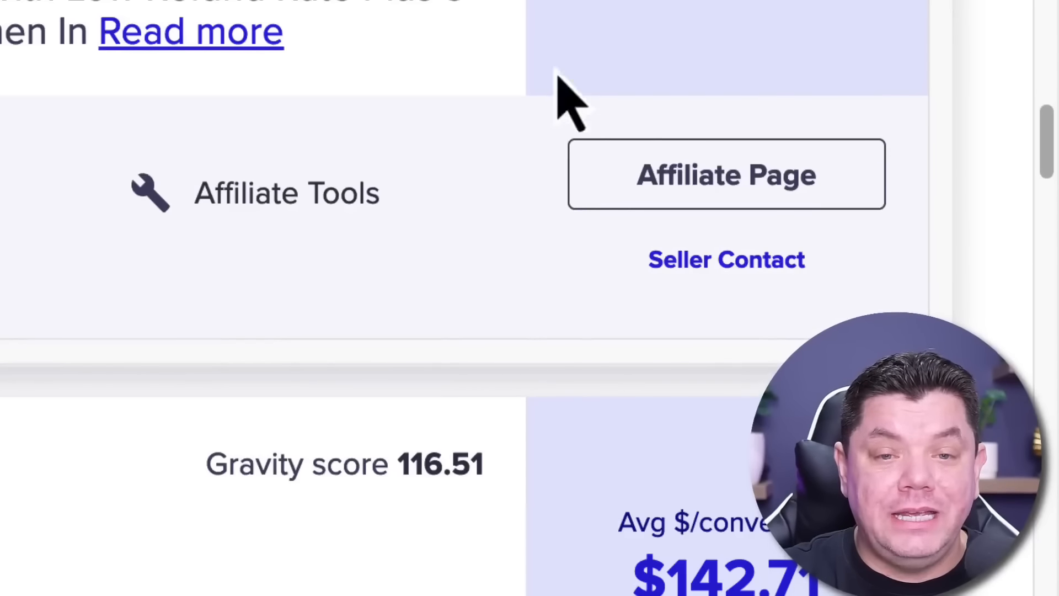
left_click(749, 172)
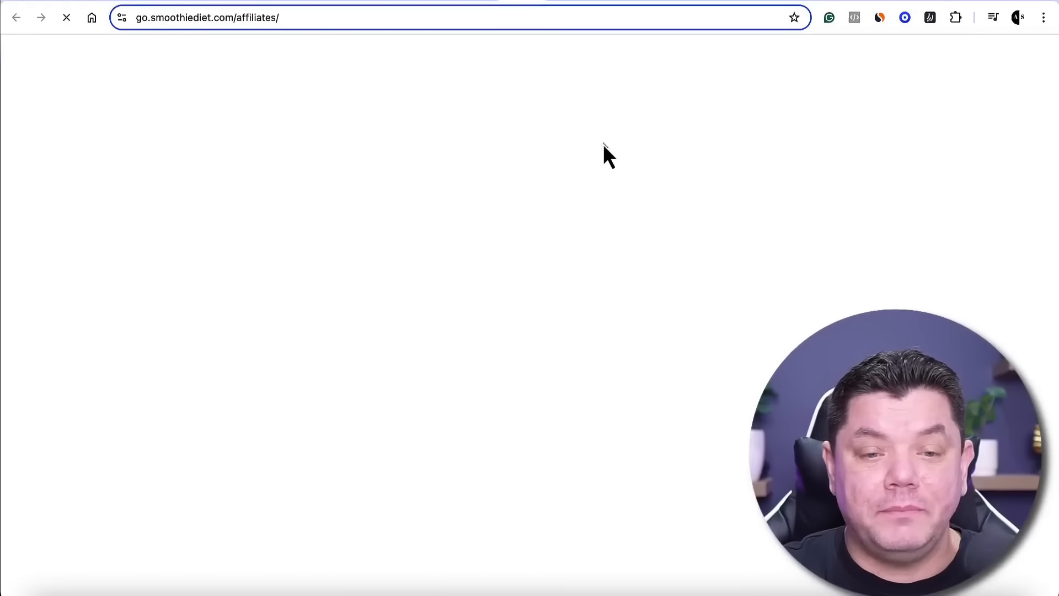
Read the Smoothie Diet affiliate page, examining the commission offer, upsells, affiliate tools link and terms of service
scroll(546, 203, "down", 4)
scroll(432, 194, "up", 2)
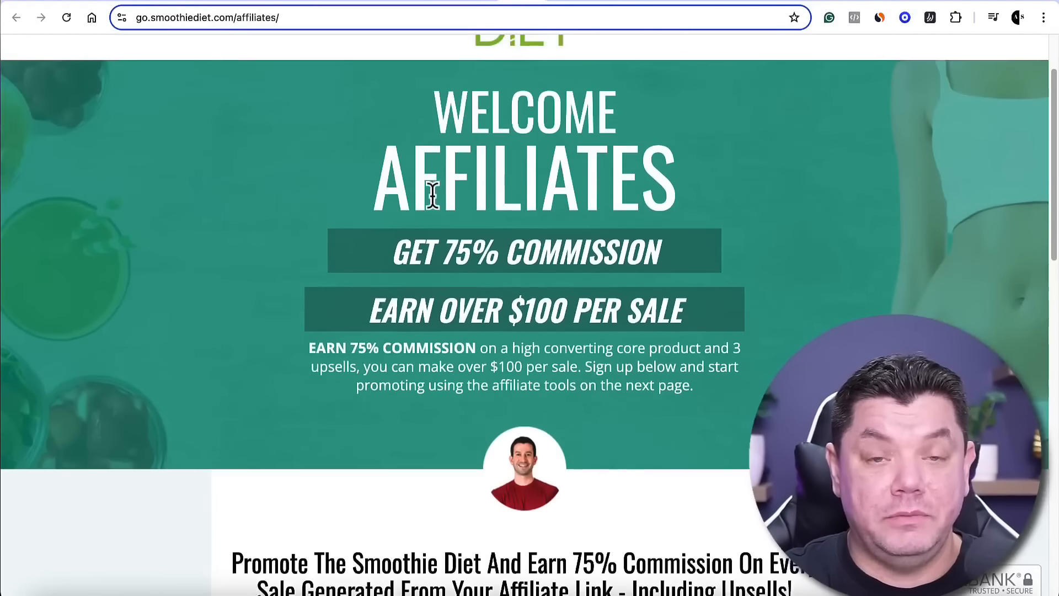
left_click_drag(232, 355, 687, 358)
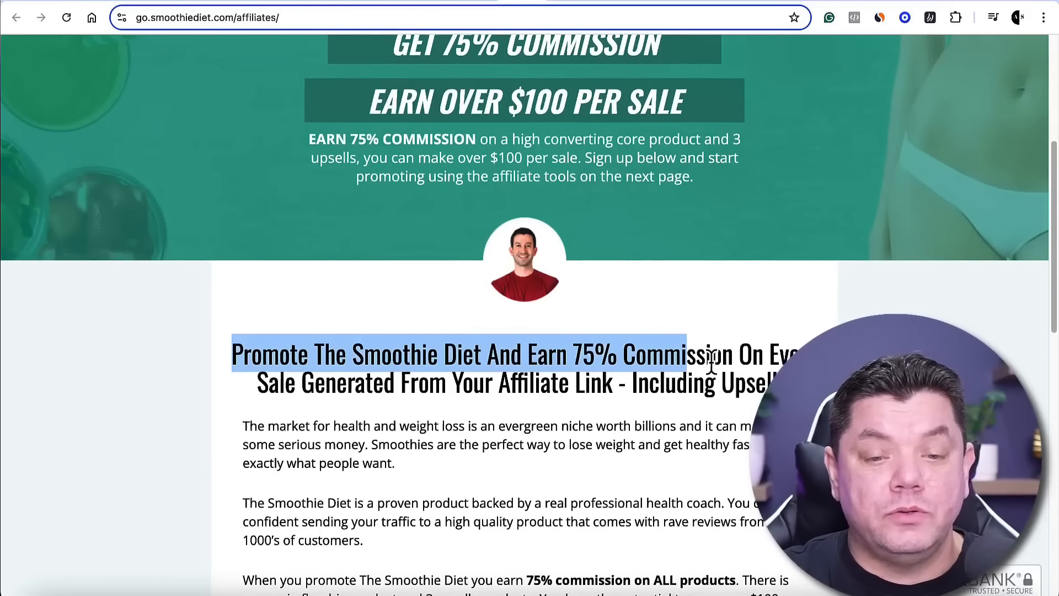
left_click(710, 360)
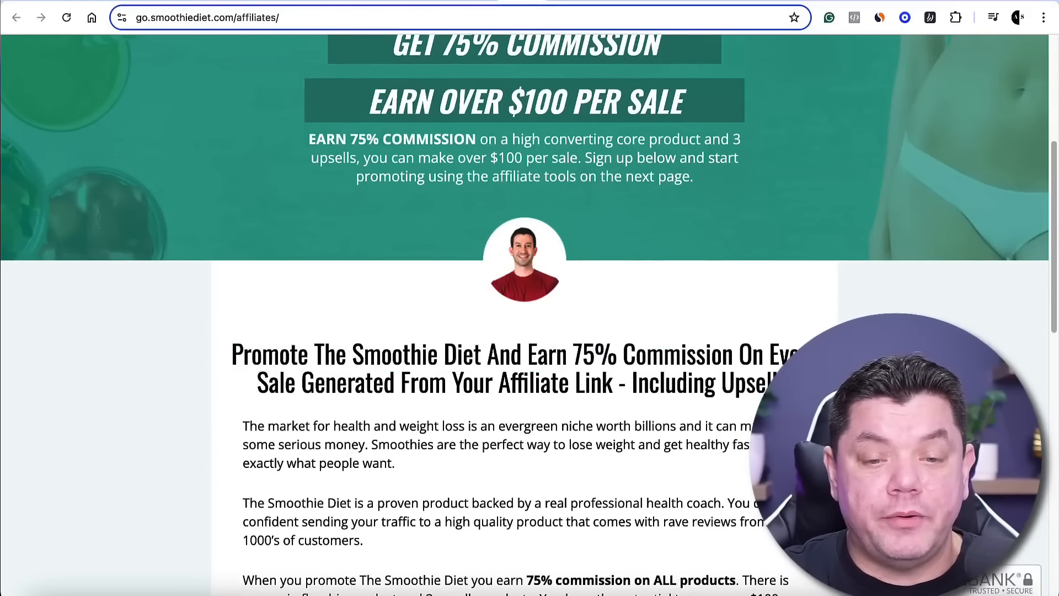
scroll(477, 358, "down", 1)
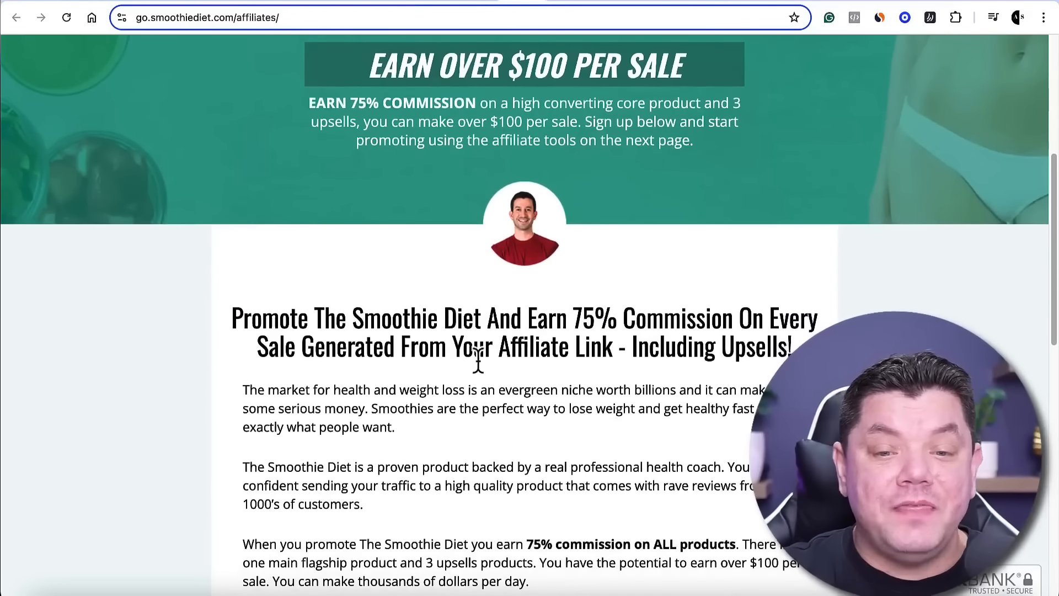
scroll(652, 354, "down", 2)
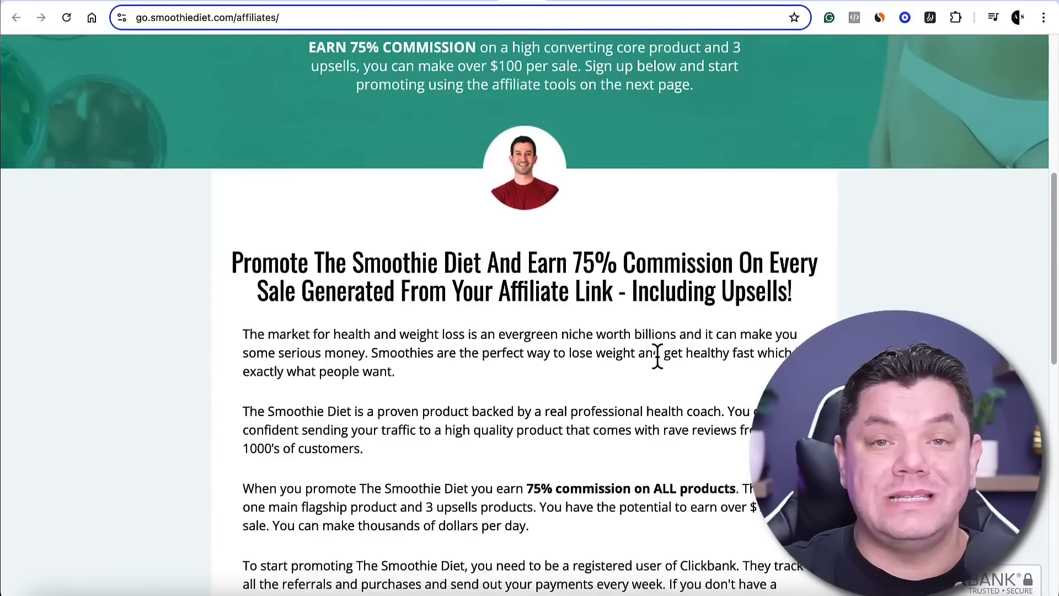
left_click_drag(629, 267, 799, 270)
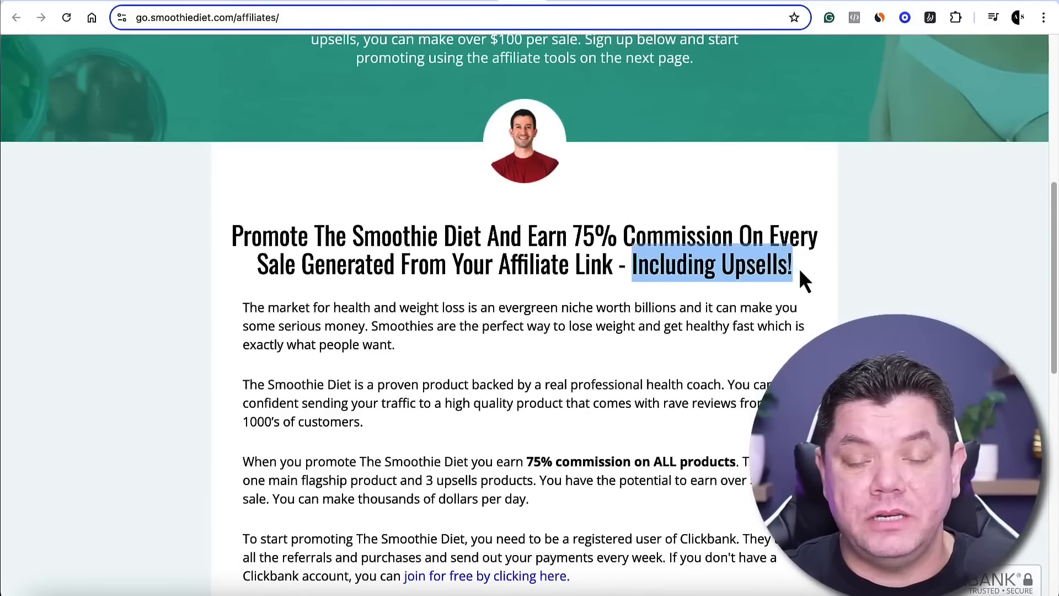
left_click(808, 275)
scroll(799, 290, "down", 2)
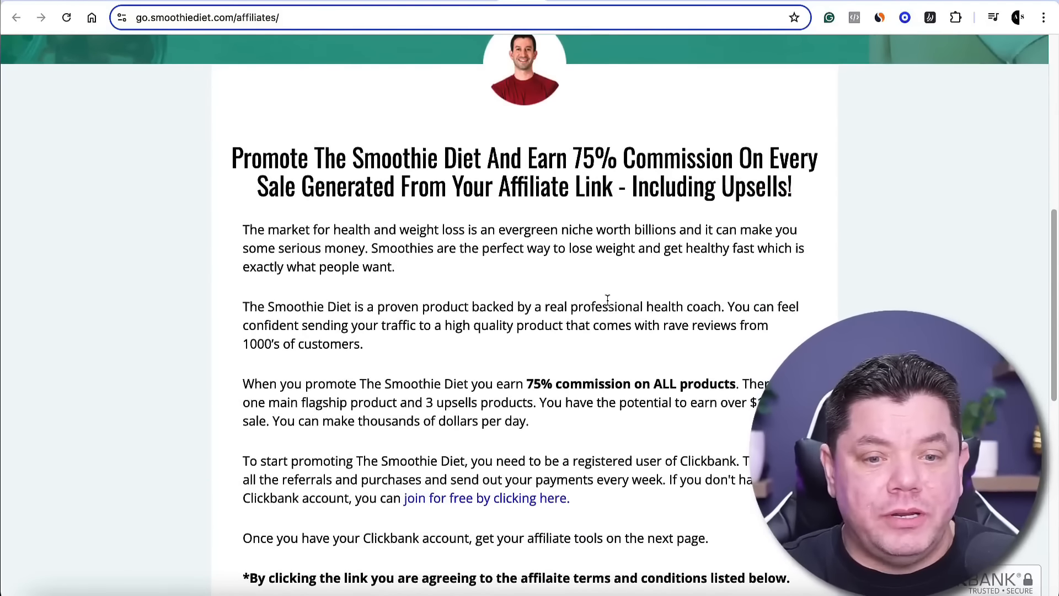
scroll(607, 302, "down", 1)
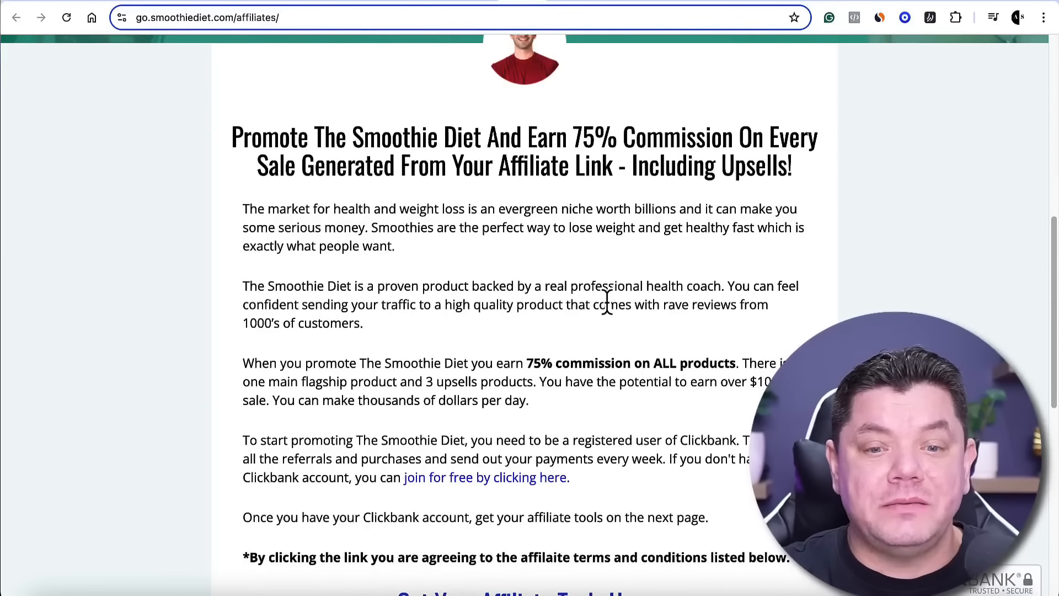
scroll(602, 293, "down", 10)
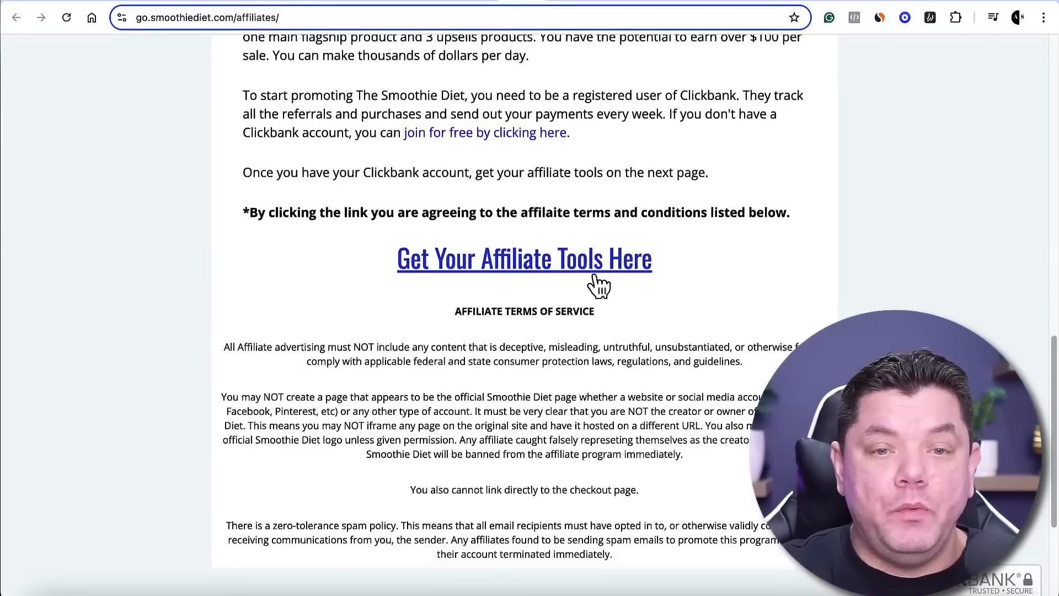
scroll(594, 275, "up", 7)
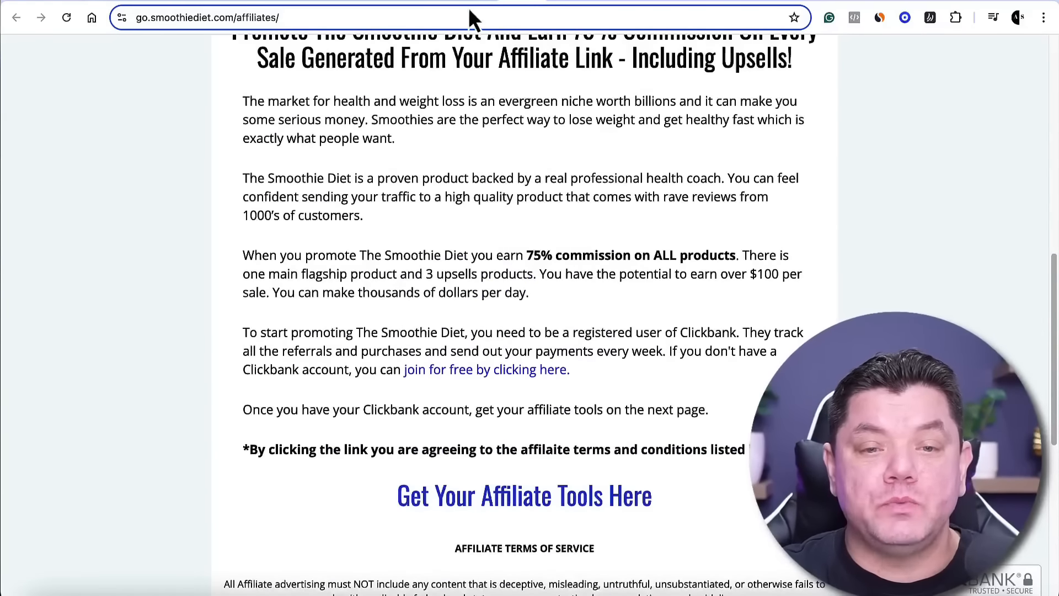
Return to The Smoothie Diet offer in the ClickBank marketplace results
left_click(491, 4)
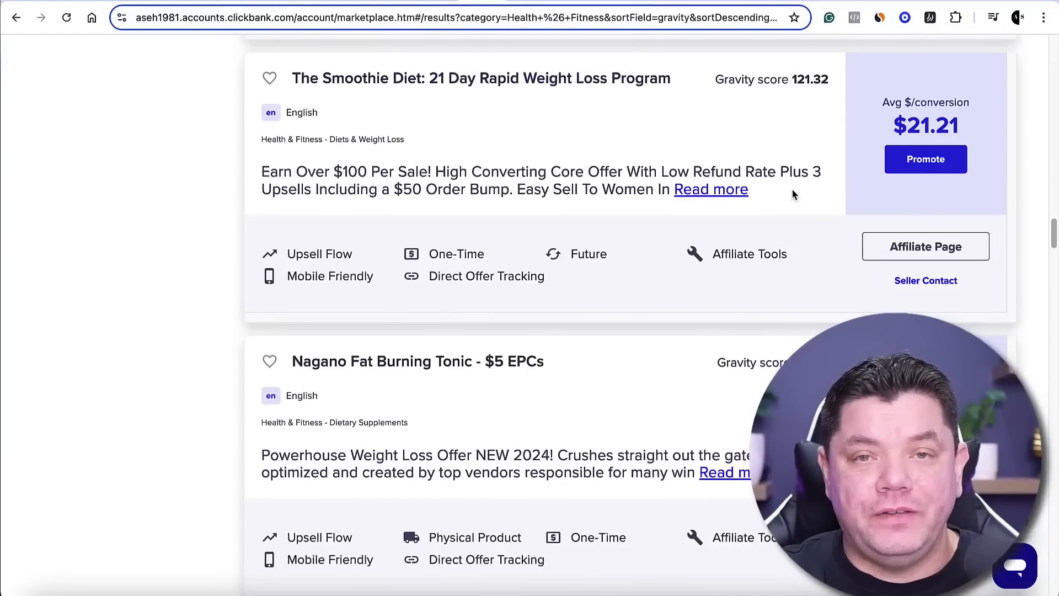
scroll(832, 214, "up", 1)
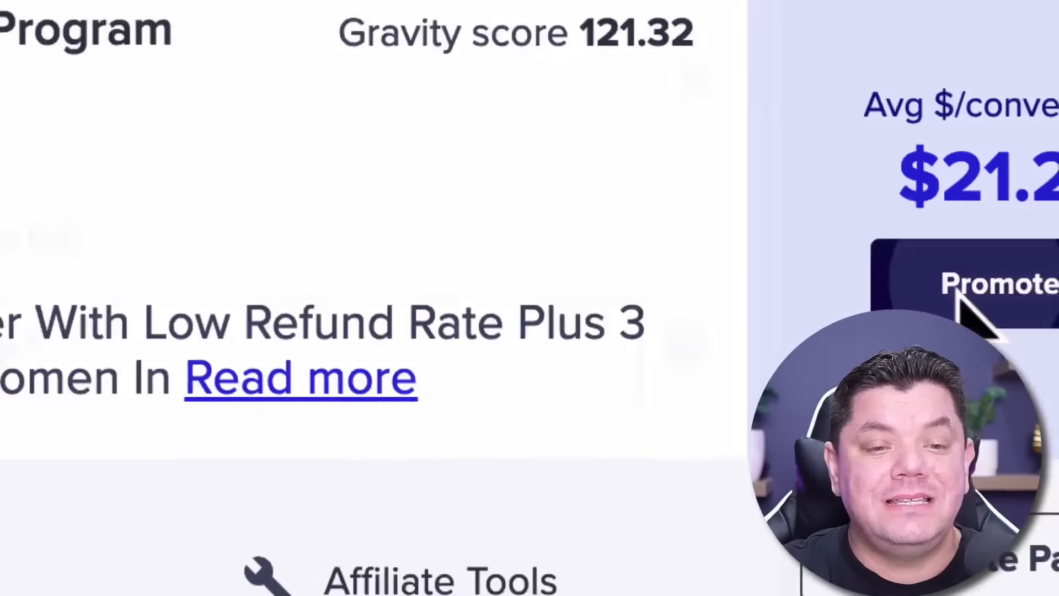
Generate The Smoothie Diet's HopLink for the default landing page using the affiliate nickname
left_click(960, 292)
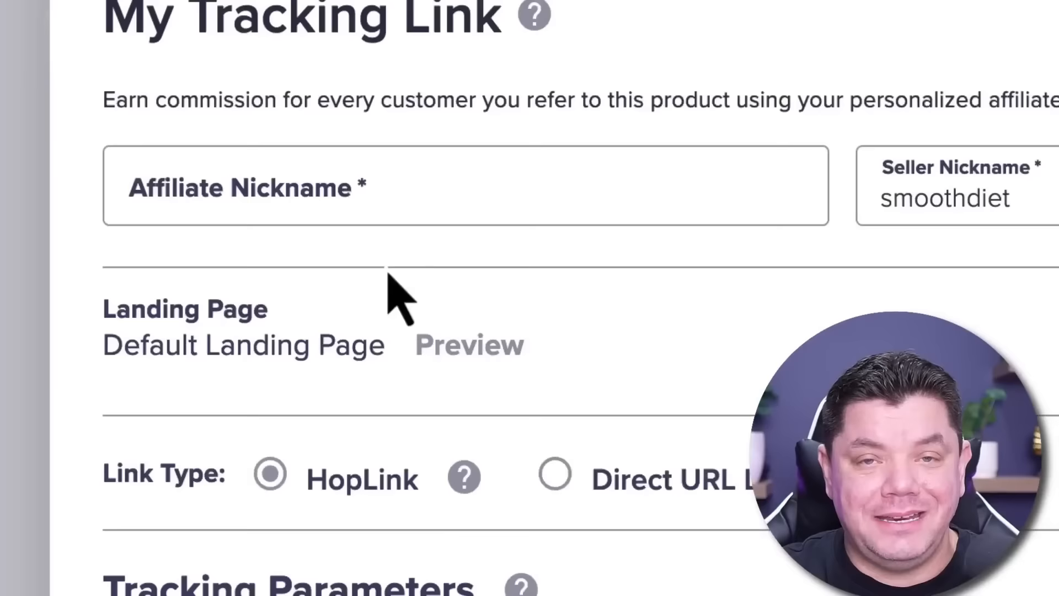
left_click(331, 210)
type("aseh1981")
left_click(239, 176)
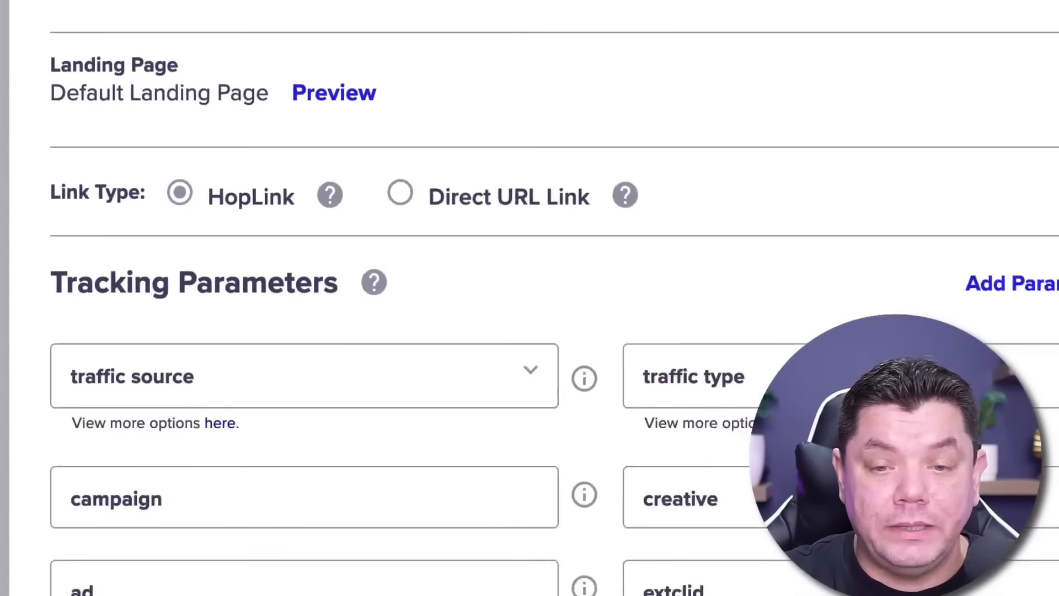
scroll(461, 43, "down", 1)
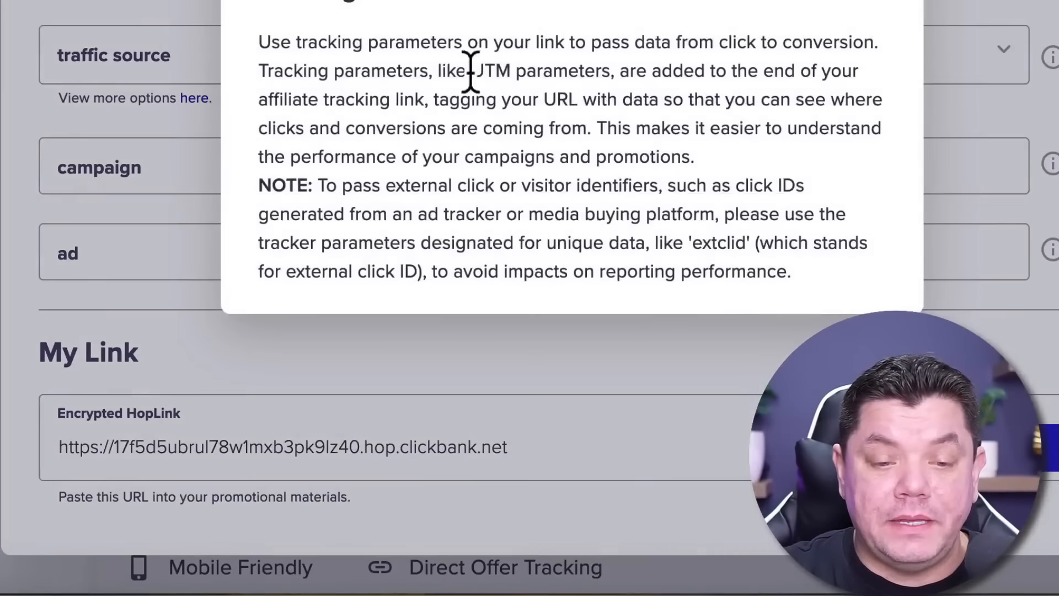
left_click(248, 442)
left_click(568, 457)
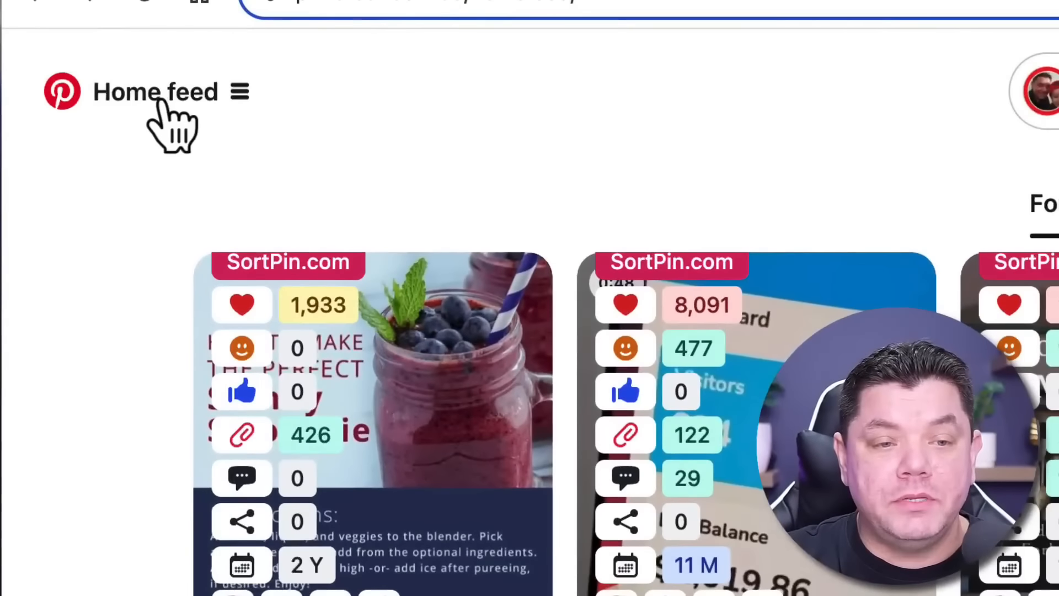
Create a new ad campaign in Pinterest and continue to its ad group targeting settings
left_click(155, 94)
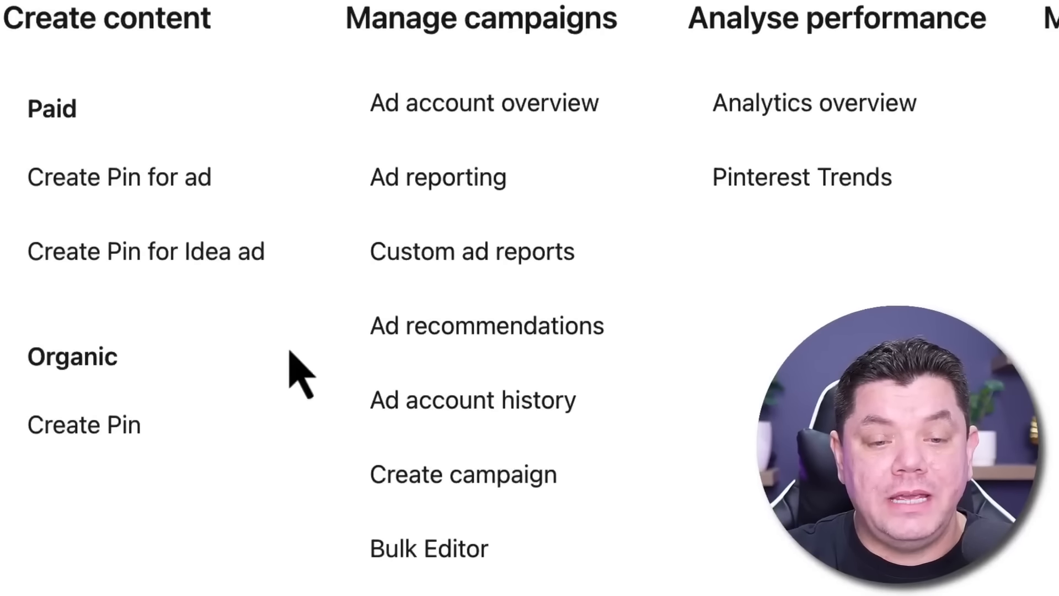
left_click(496, 477)
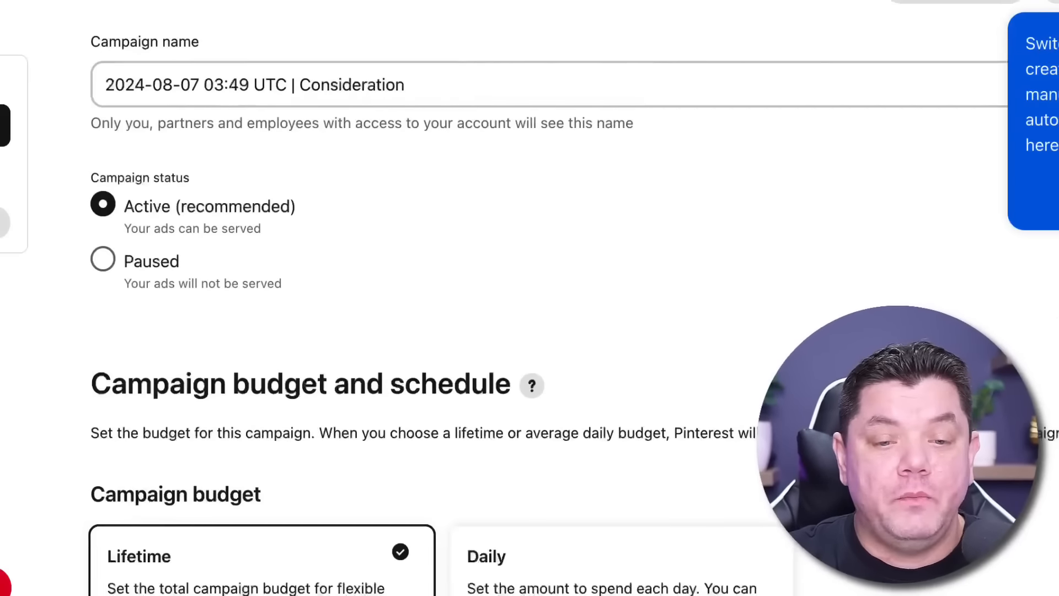
scroll(967, 189, "down", 5)
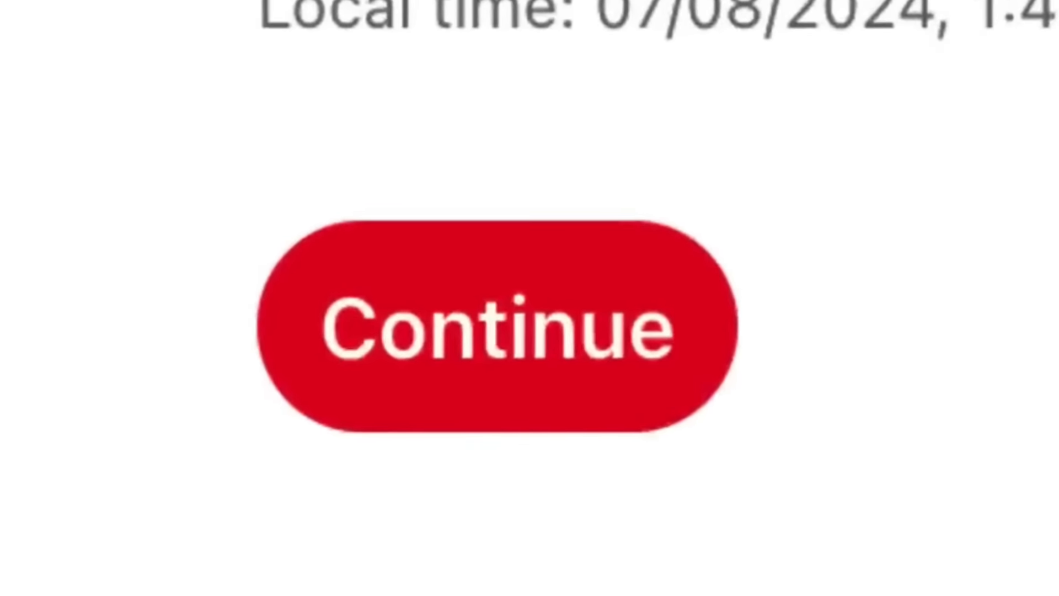
left_click(591, 329)
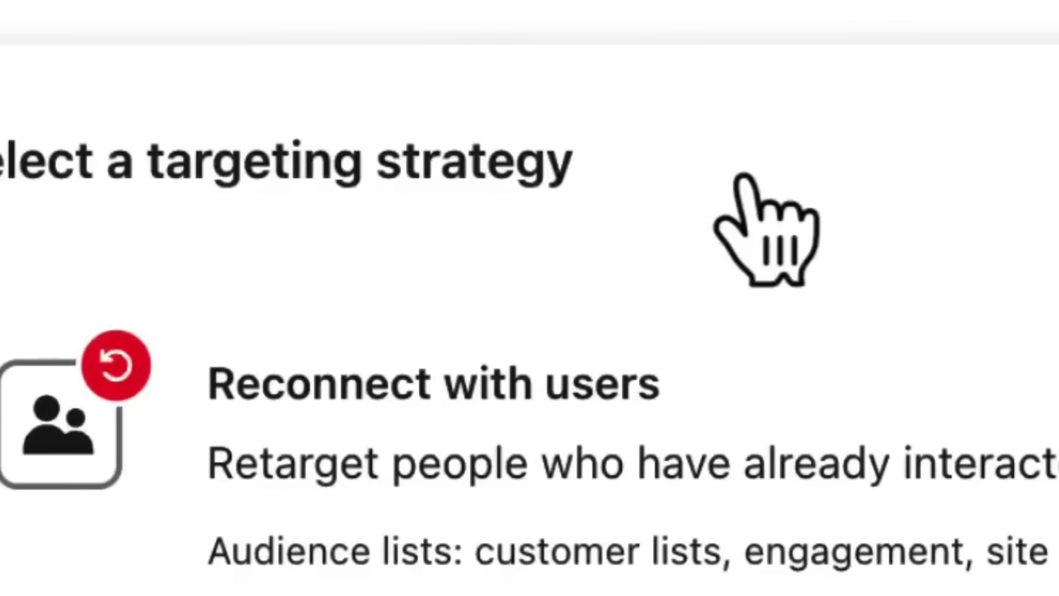
Choose Reconnect with users as the ad group's targeting strategy
scroll(922, 272, "down", 5)
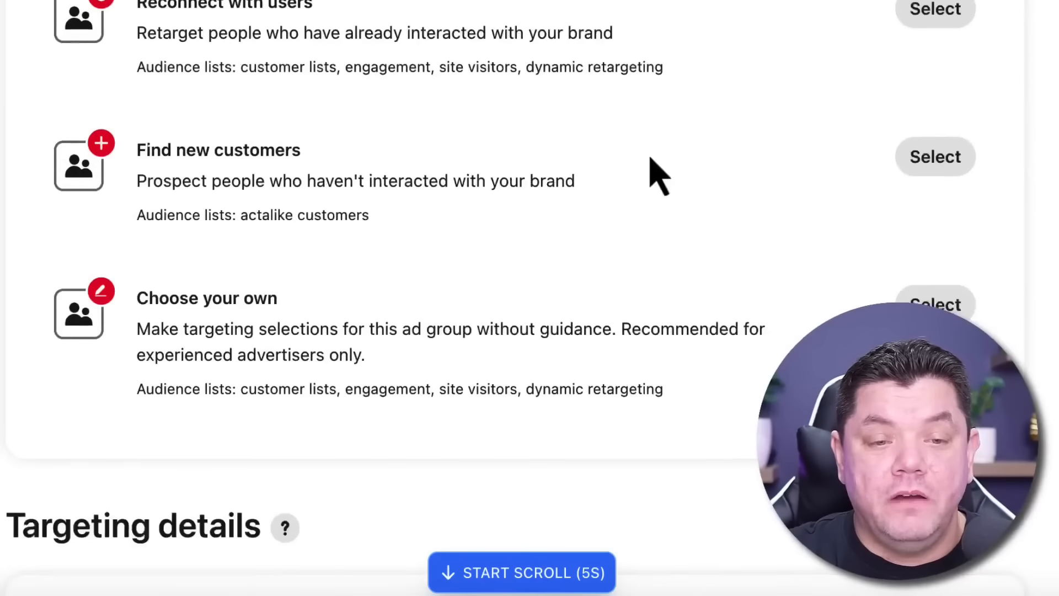
scroll(596, 104, "up", 4)
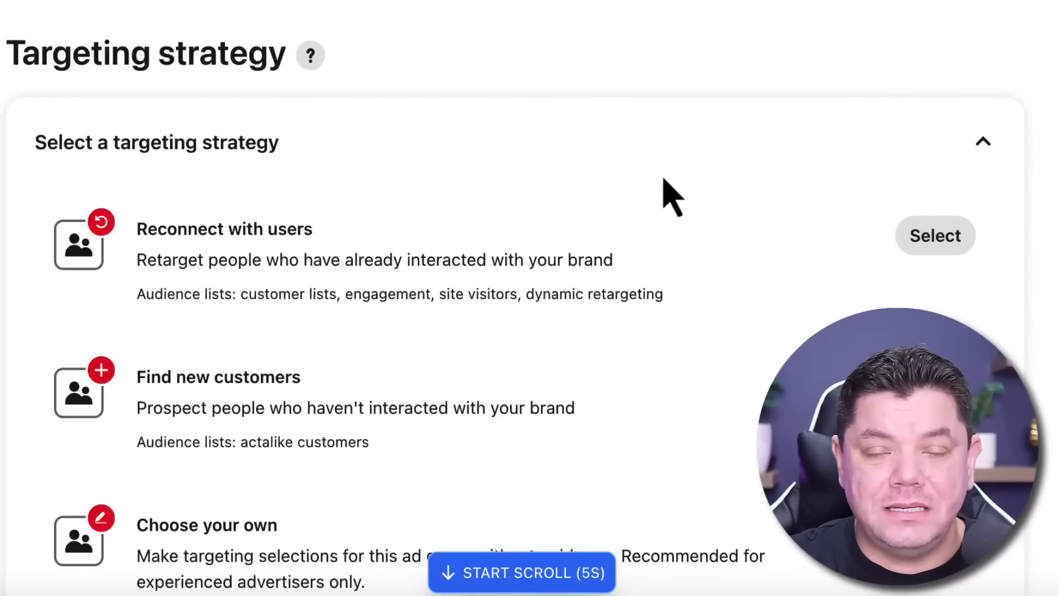
scroll(932, 198, "down", 1)
left_click(941, 206)
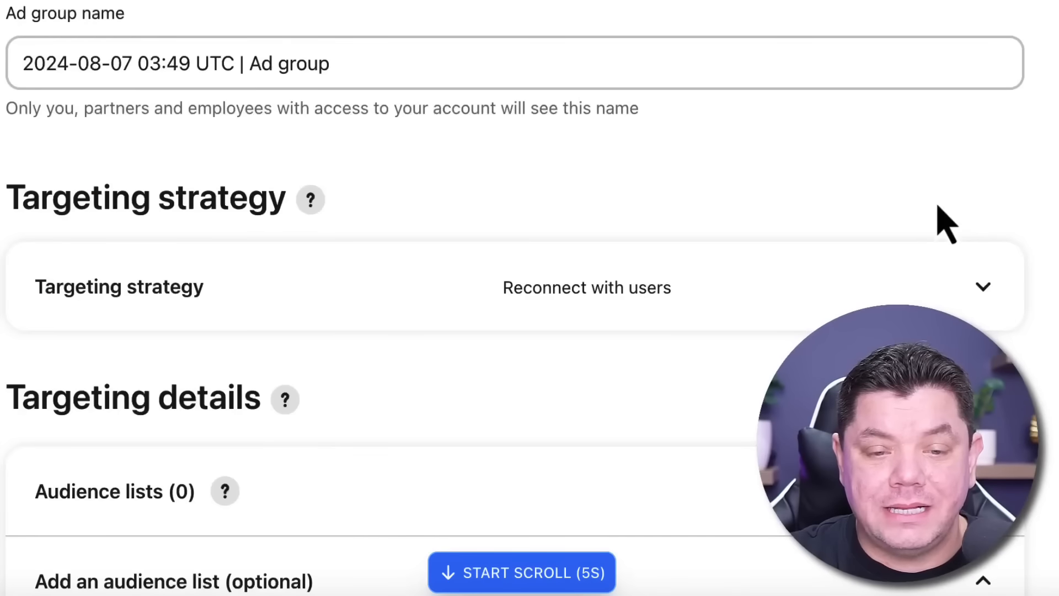
Enable interests and keywords in the ad group's targeting details and show the options for adding keywords
scroll(842, 201, "down", 17)
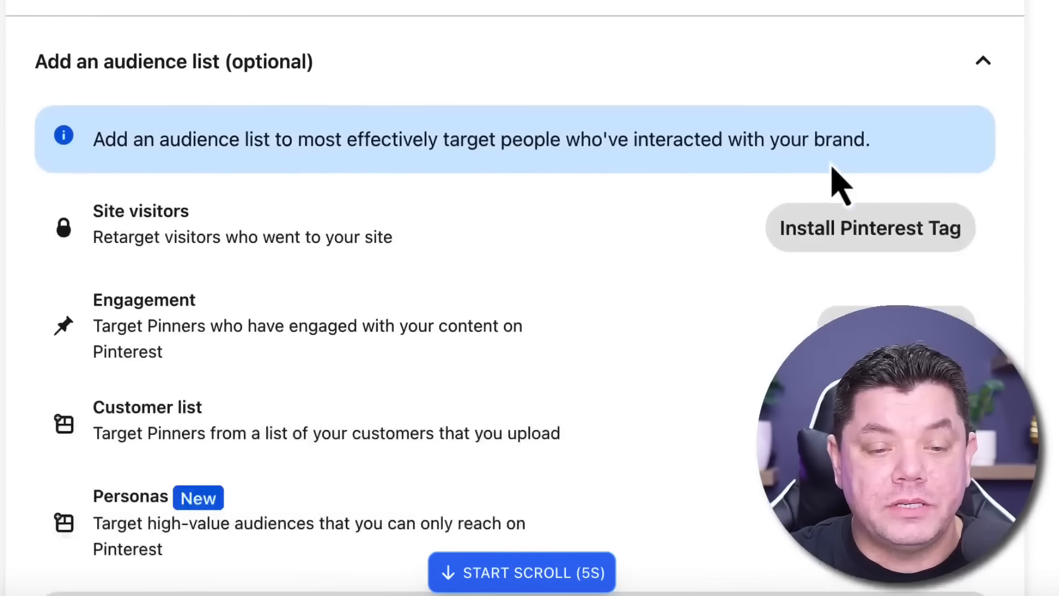
scroll(835, 171, "down", 4)
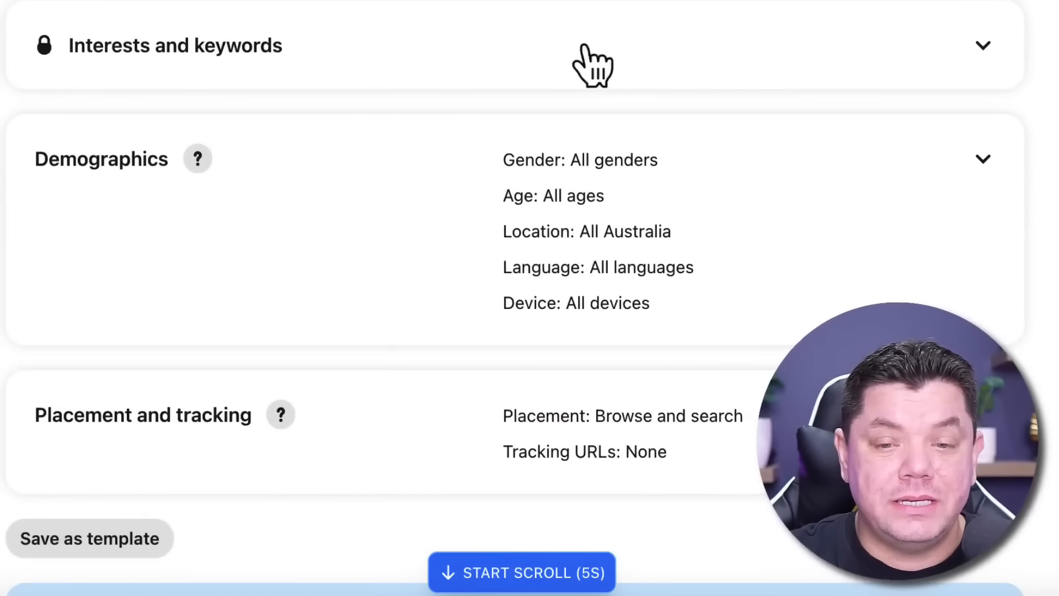
left_click(983, 48)
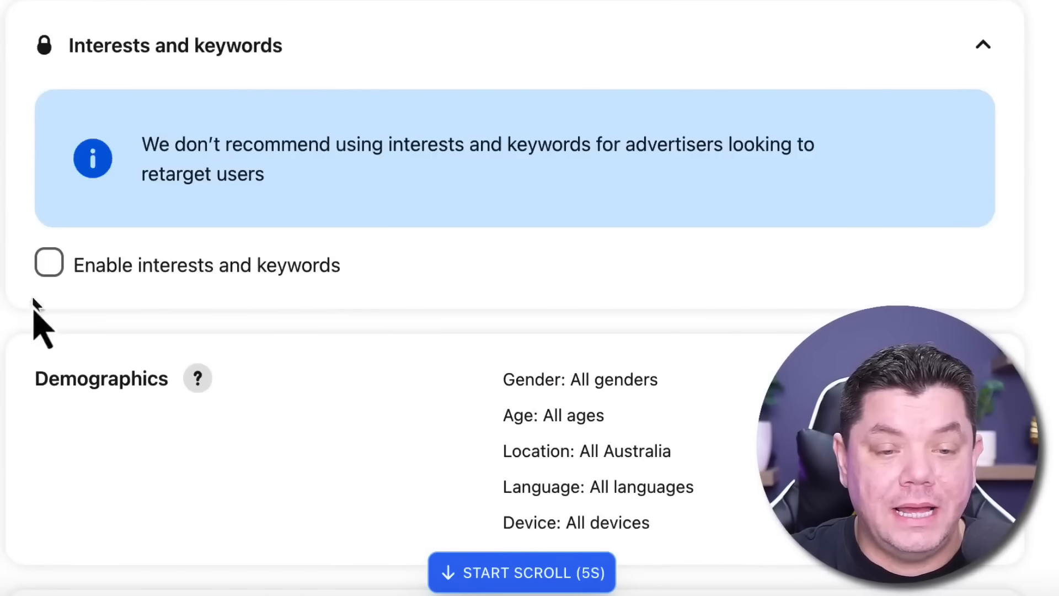
left_click(52, 268)
scroll(315, 260, "down", 7)
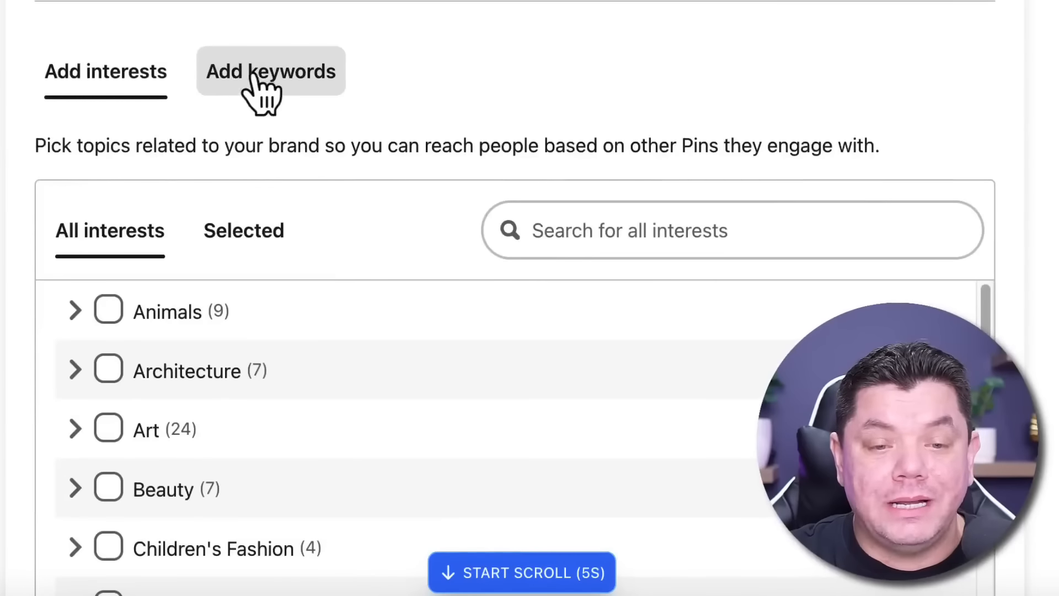
left_click(268, 77)
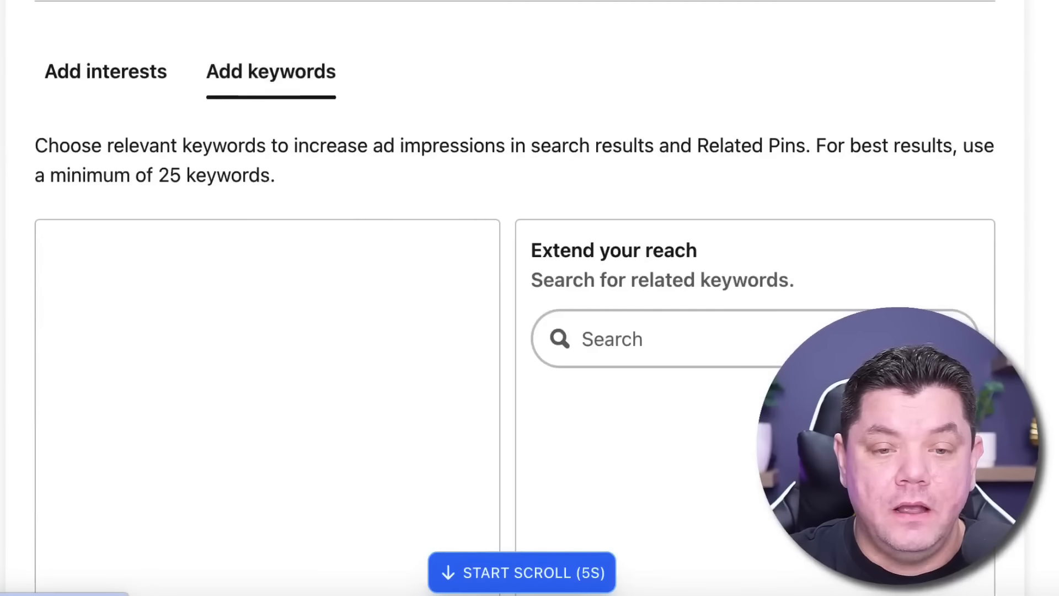
scroll(685, 198, "down", 8)
scroll(700, 204, "up", 4)
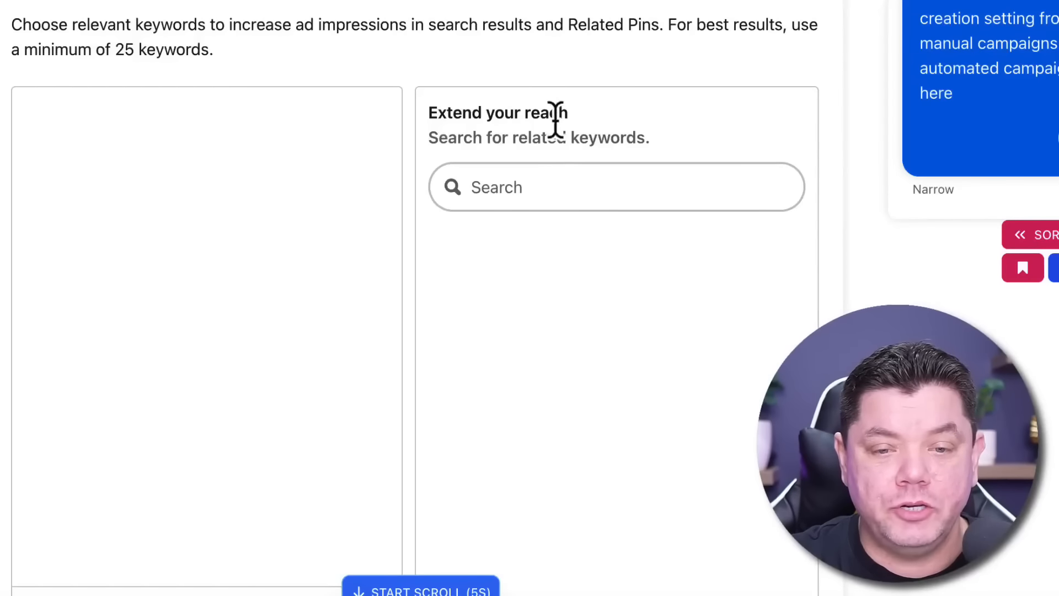
Search for keywords related to "Smoothie", check their monthly searches and add "smoothie recipes" to the ad group's keywords
left_click(508, 190)
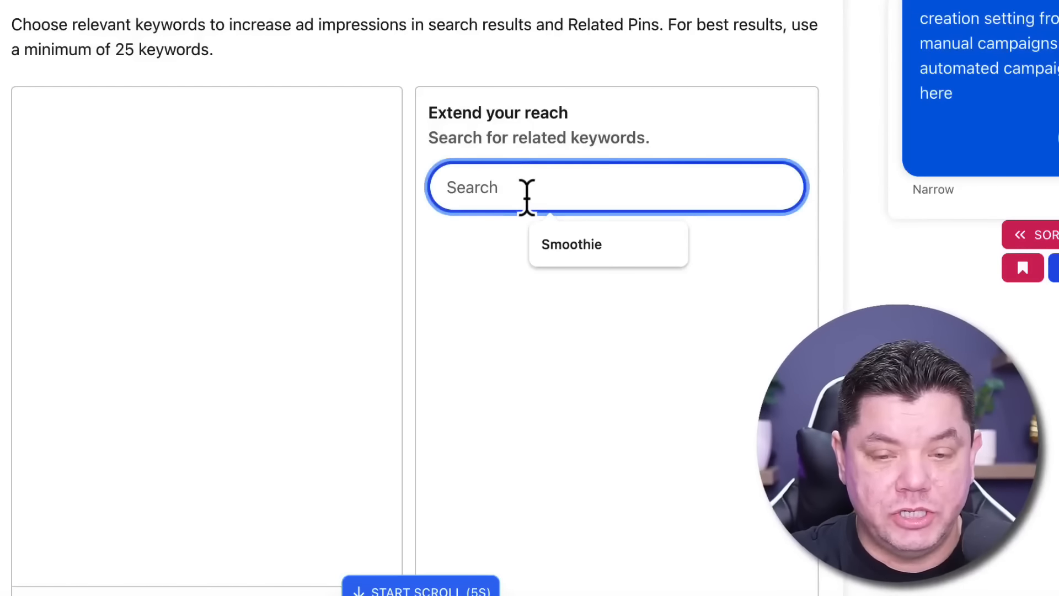
left_click(571, 256)
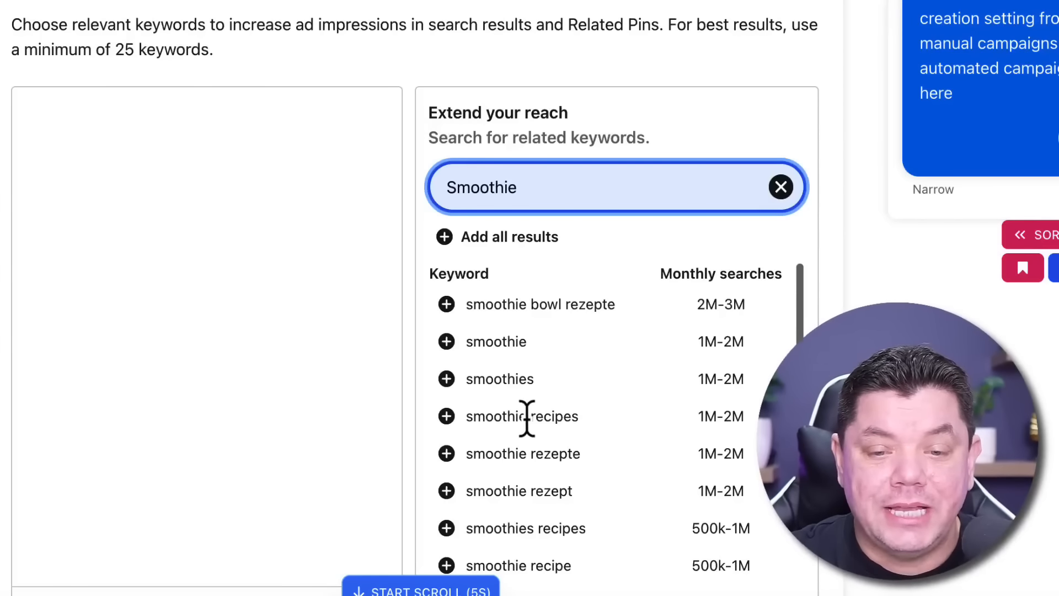
scroll(737, 432, "down", 1)
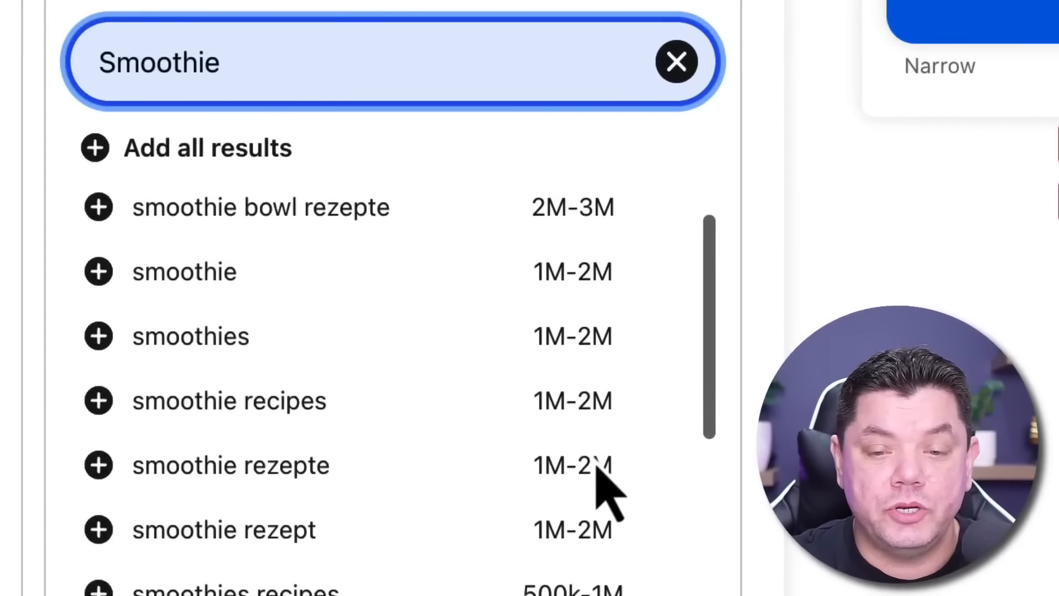
left_click(545, 403)
left_click_drag(616, 400, 541, 397)
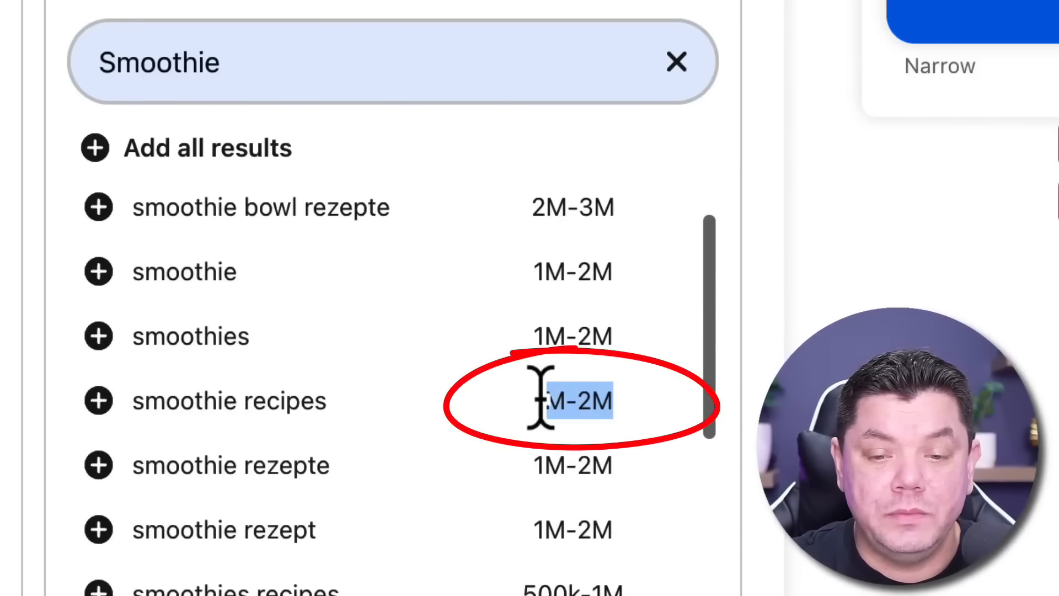
left_click(608, 412)
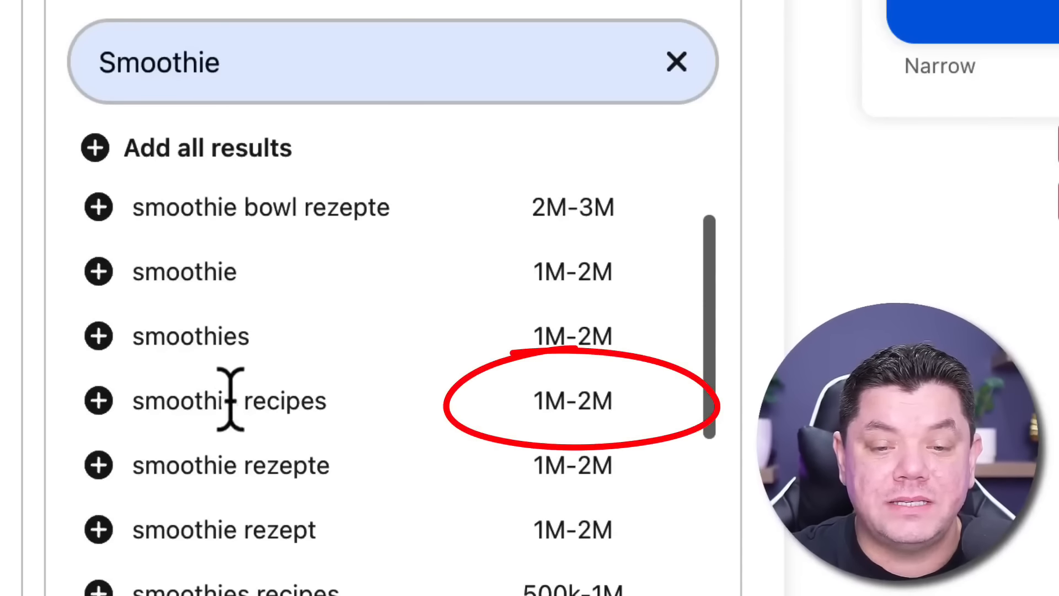
left_click(99, 400)
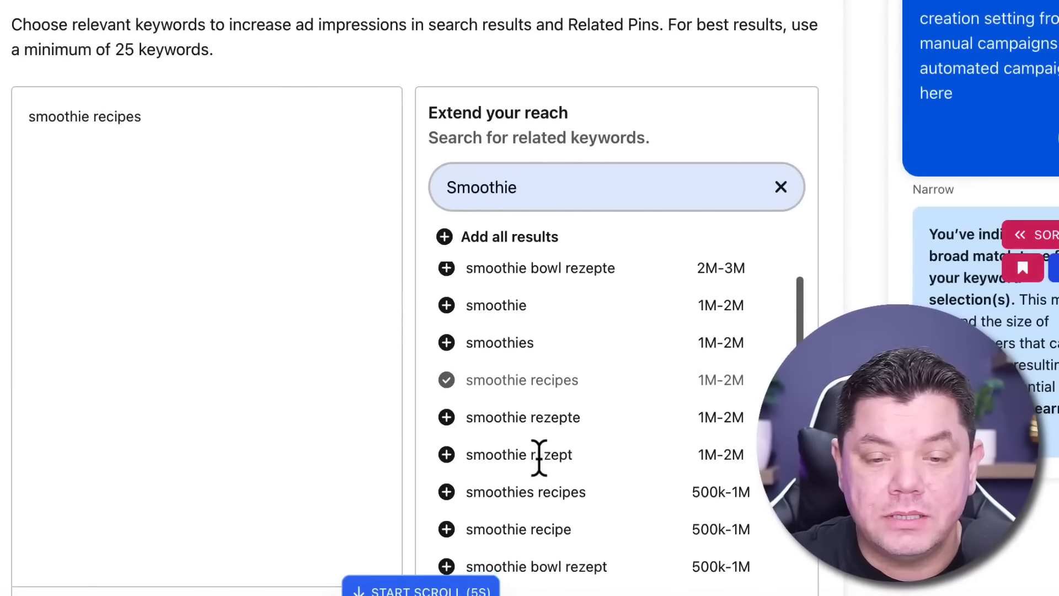
Replace the related-keyword search with "weight" and add "weight training" to the ad group's keywords
scroll(539, 458, "down", 2)
scroll(513, 400, "down", 5)
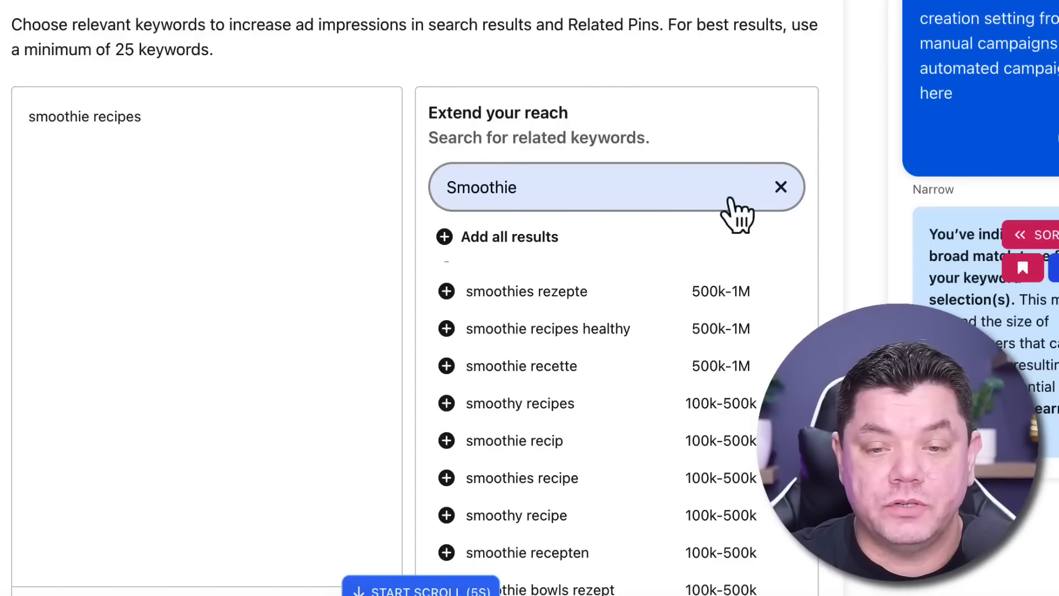
left_click(781, 187)
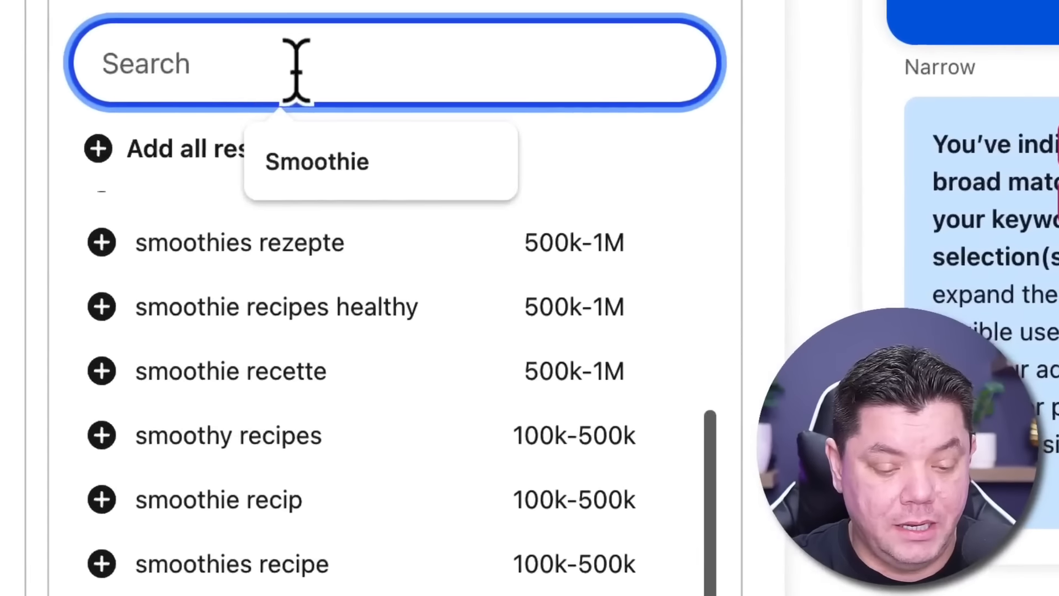
type("weight")
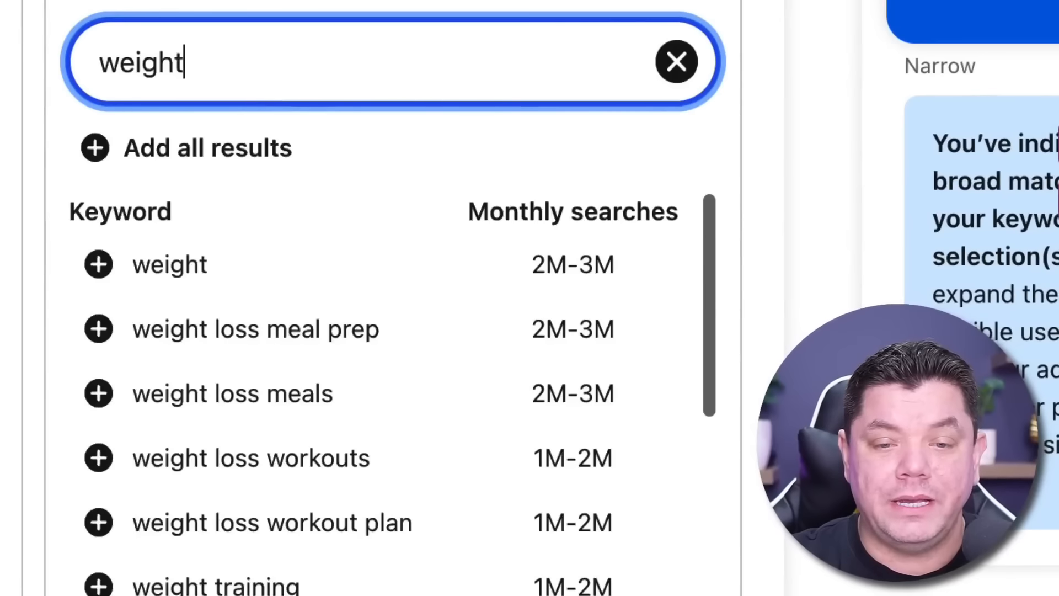
scroll(401, 256, "down", 2)
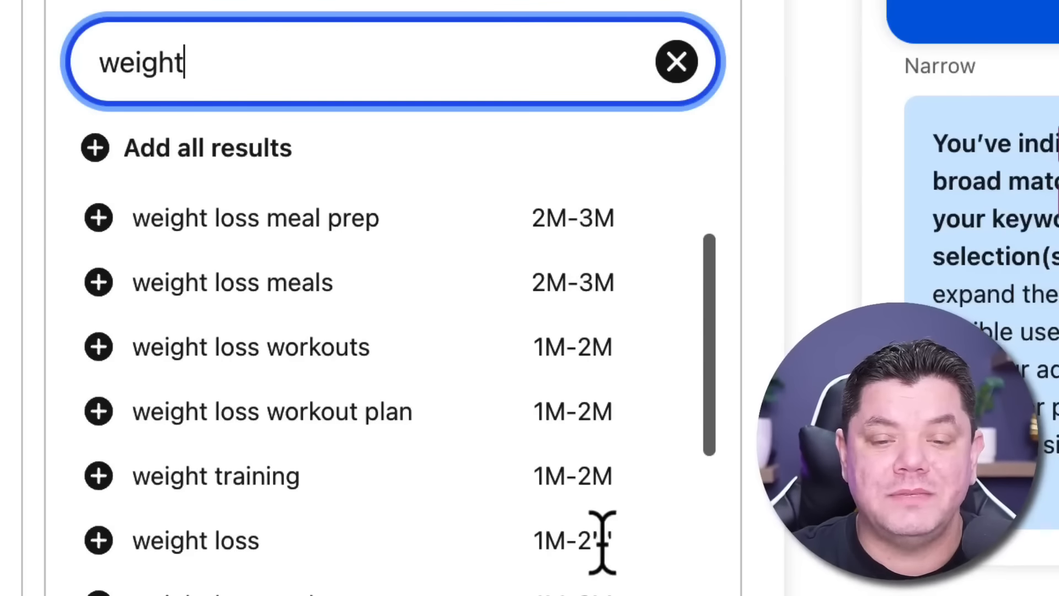
left_click(98, 475)
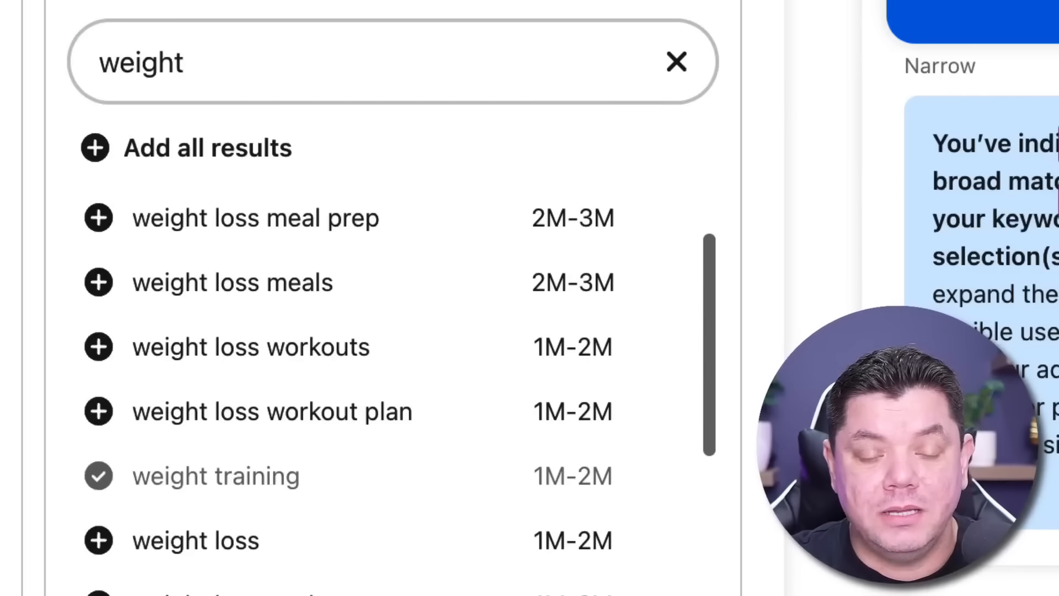
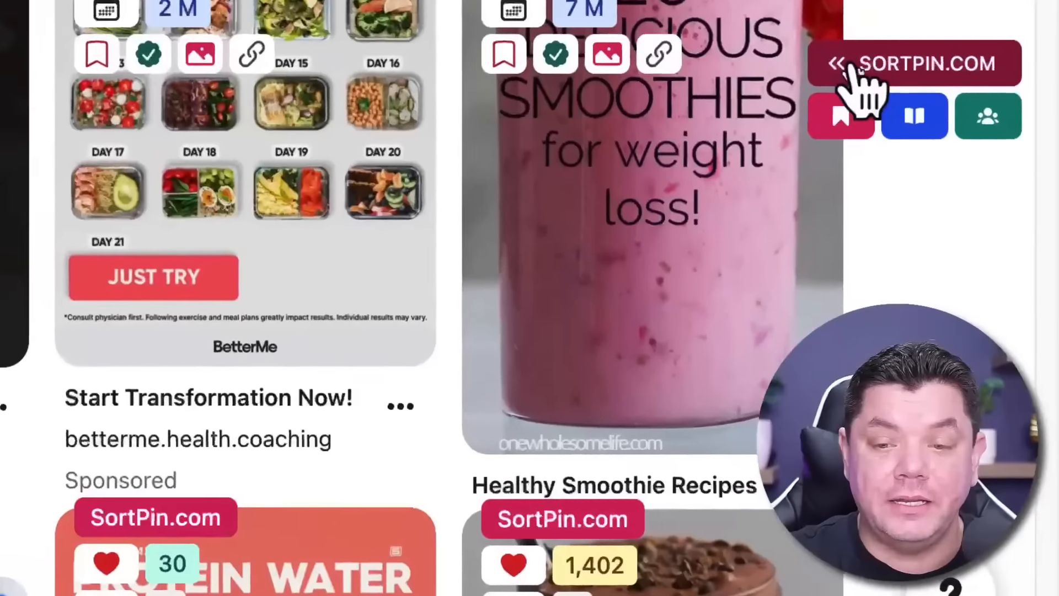
Turn on the SortPin extension in its Pinterest settings and close the settings
left_click(852, 63)
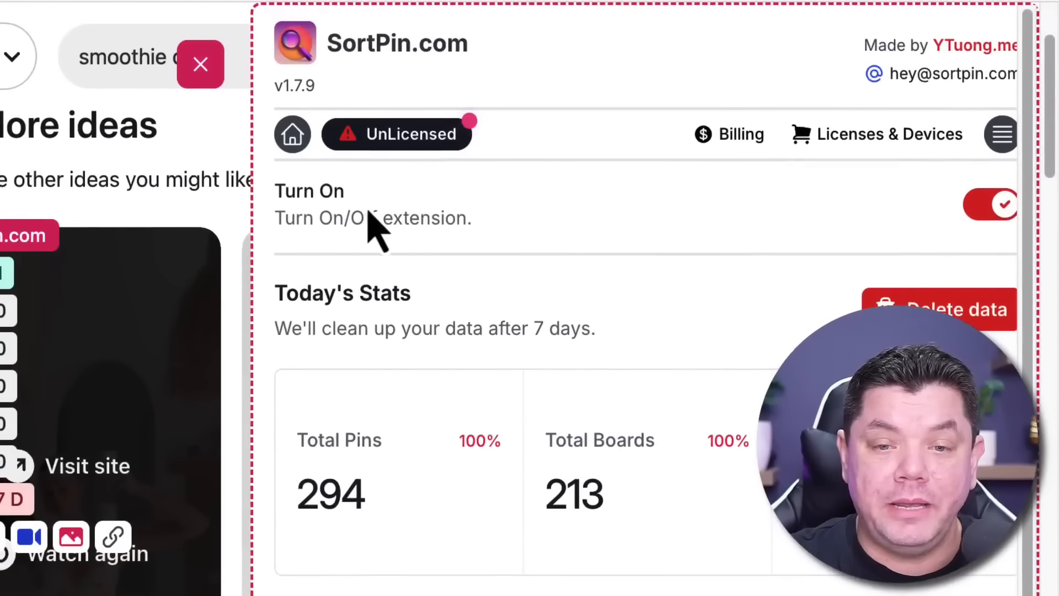
left_click(986, 223)
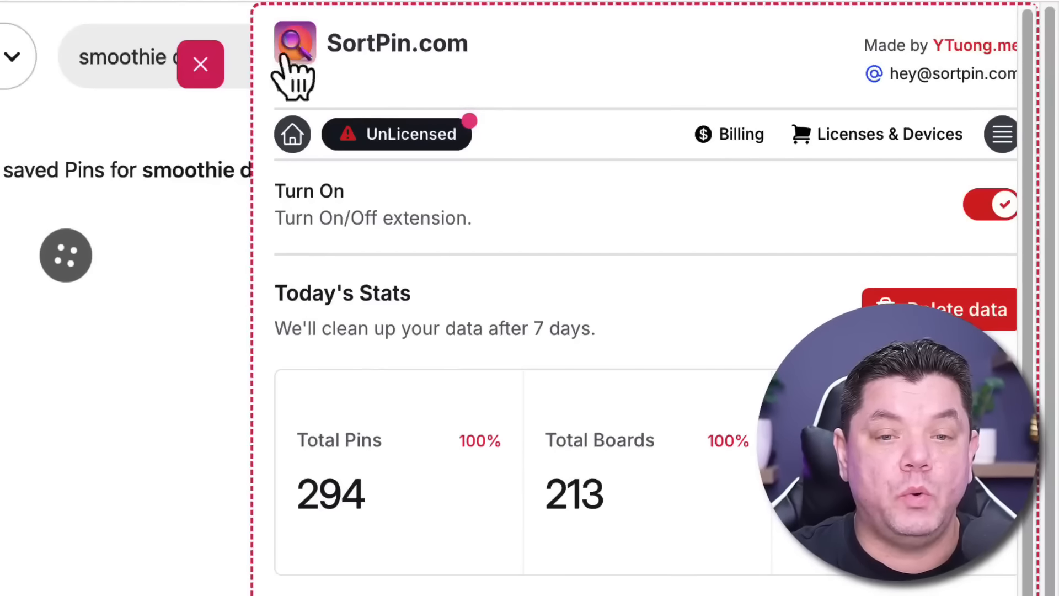
left_click(202, 67)
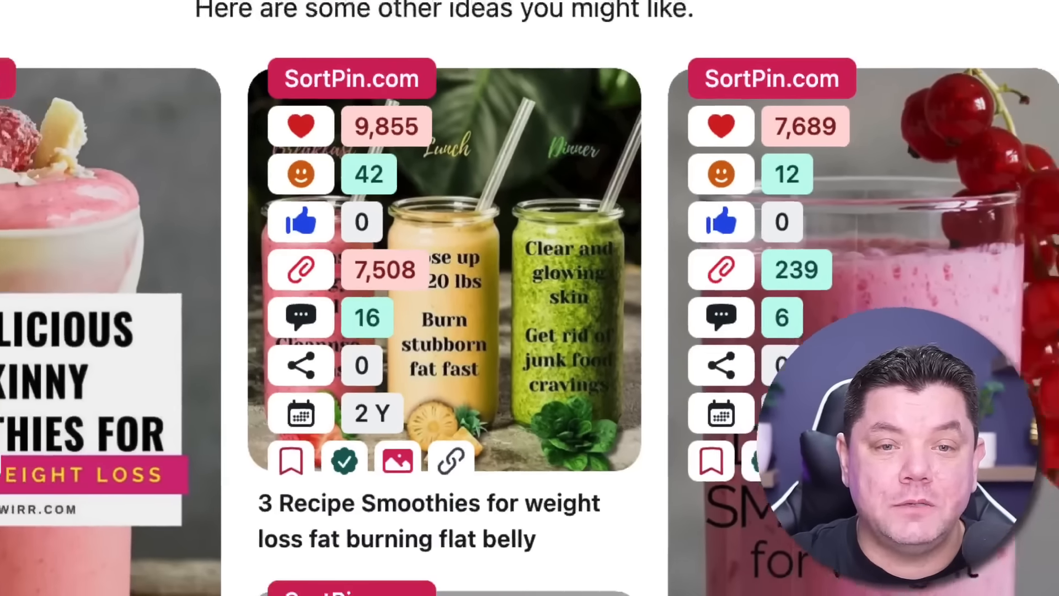
Open the Google Sites page linked from the "3 Recipe Smoothies" pin, review it and follow its closing video link
left_click(519, 1)
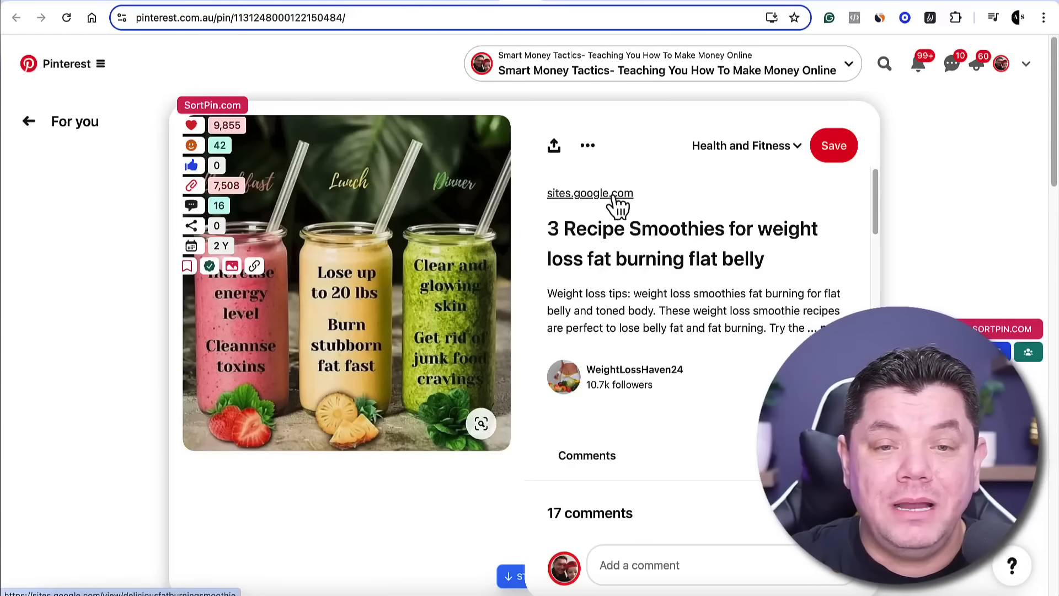
left_click(588, 194)
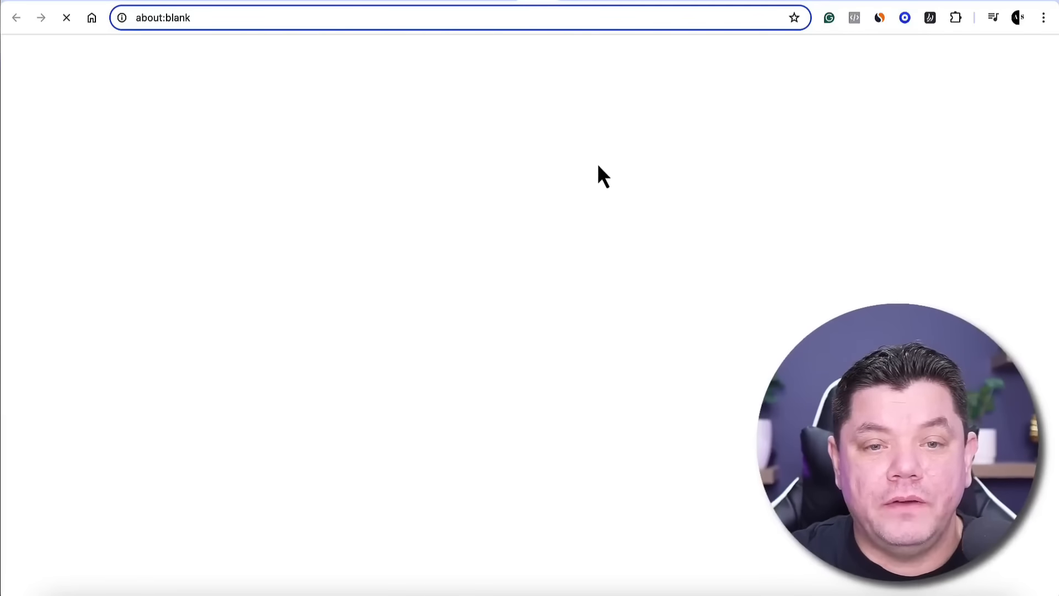
scroll(601, 171, "down", 5)
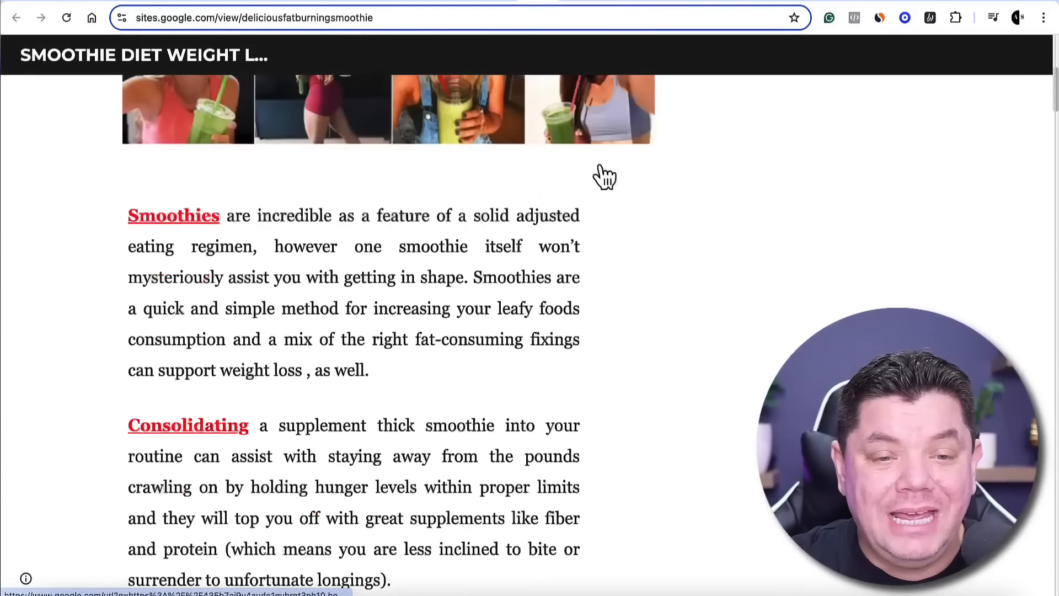
scroll(605, 177, "down", 20)
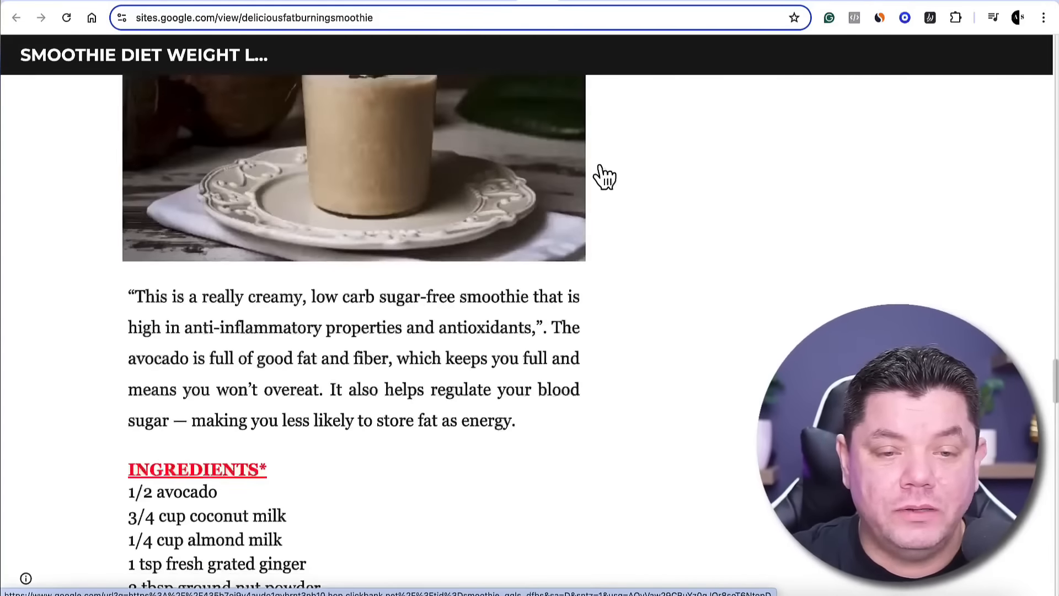
scroll(605, 176, "down", 20)
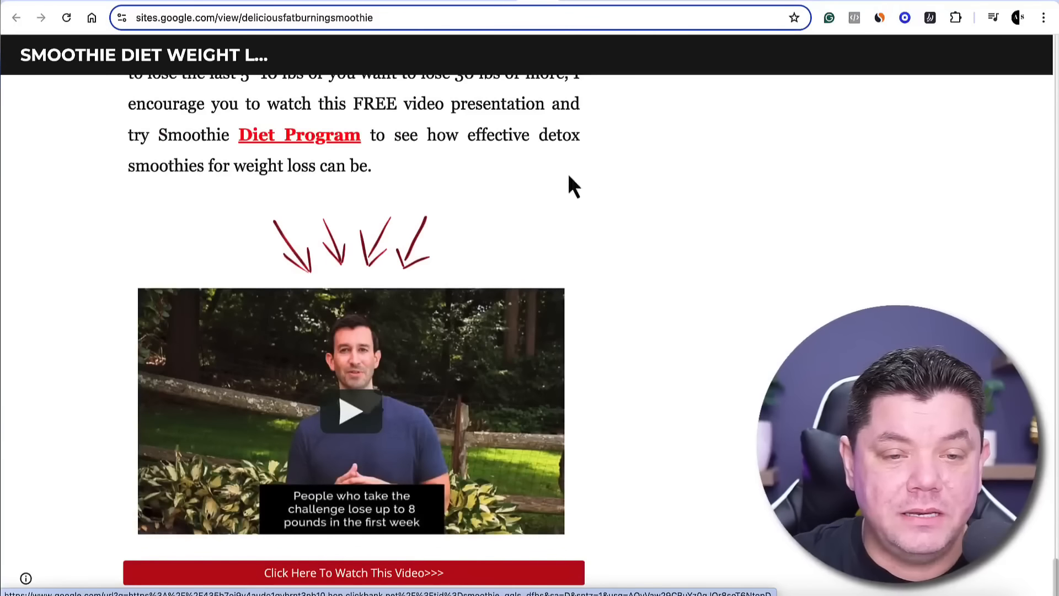
left_click(406, 573)
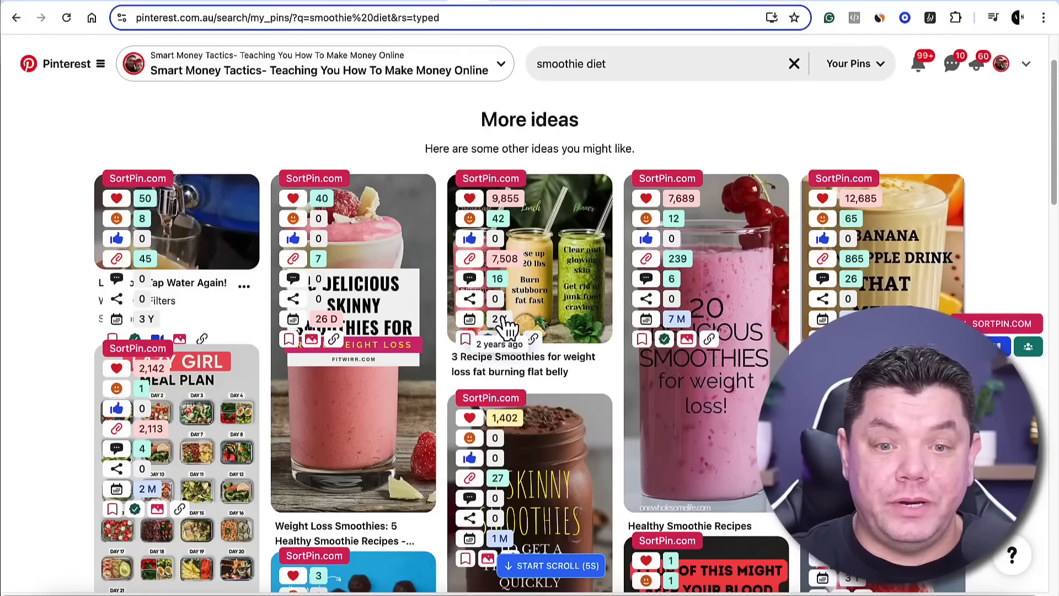
Examine the SortPin statistics across the smoothie diet pins and view the "10 Best Smoothie Recipes for Weight Loss" pin
scroll(496, 331, "down", 7)
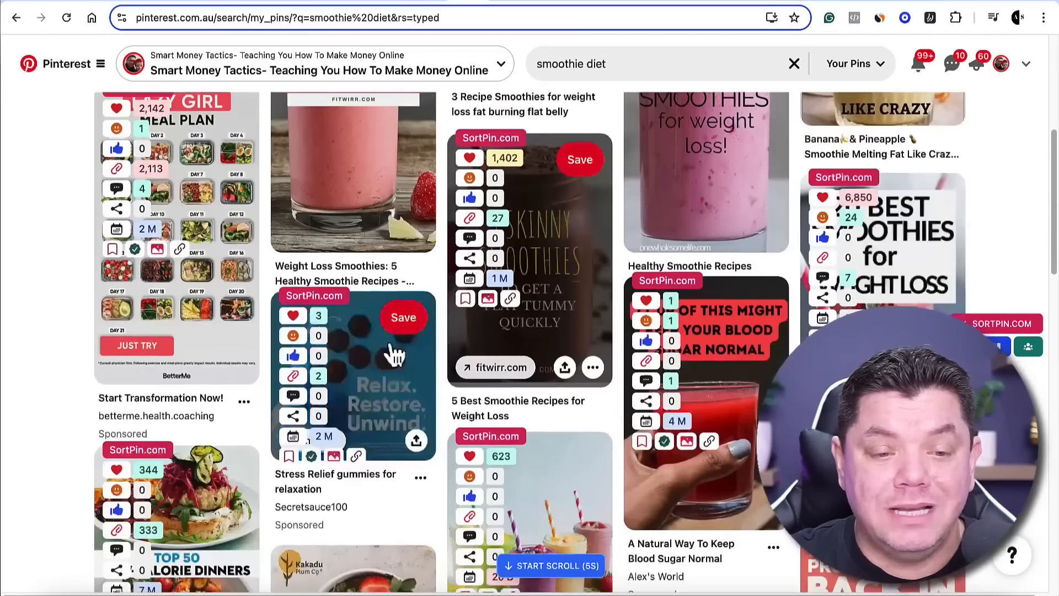
scroll(544, 346, "down", 4)
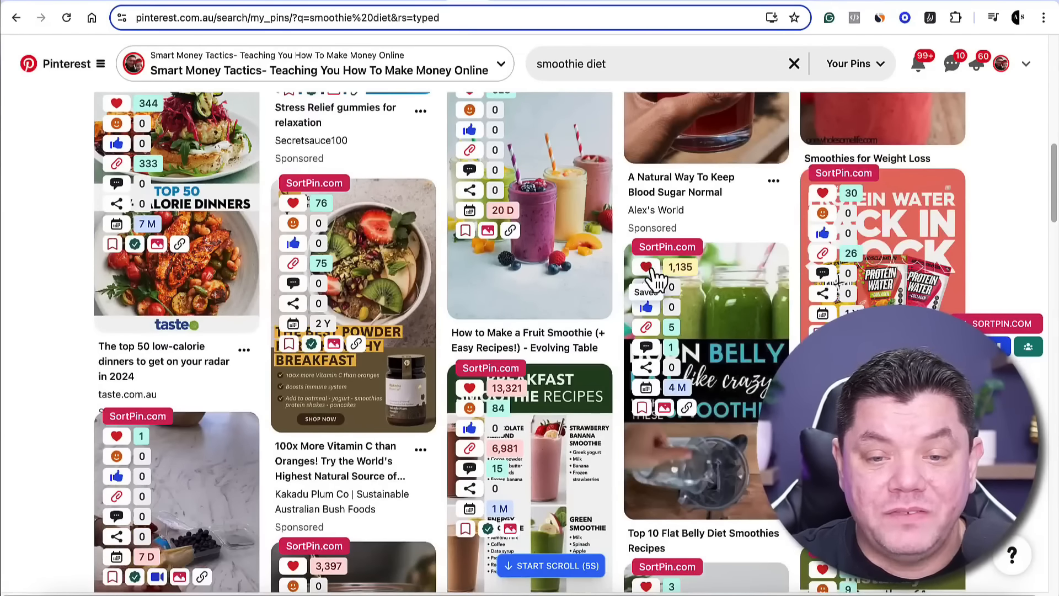
scroll(687, 397, "down", 6)
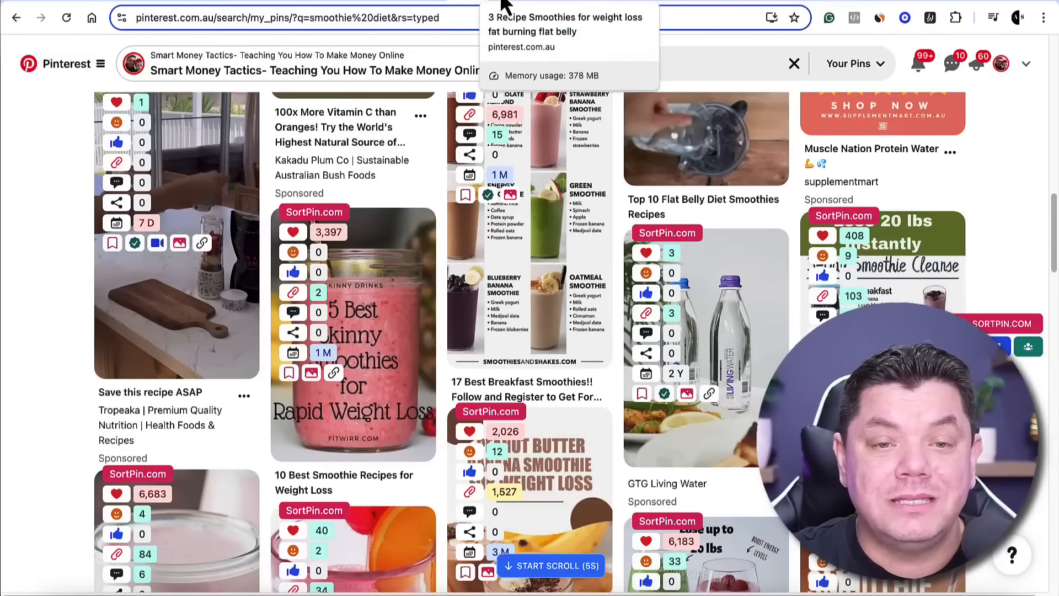
left_click(400, 371)
scroll(398, 365, "down", 2)
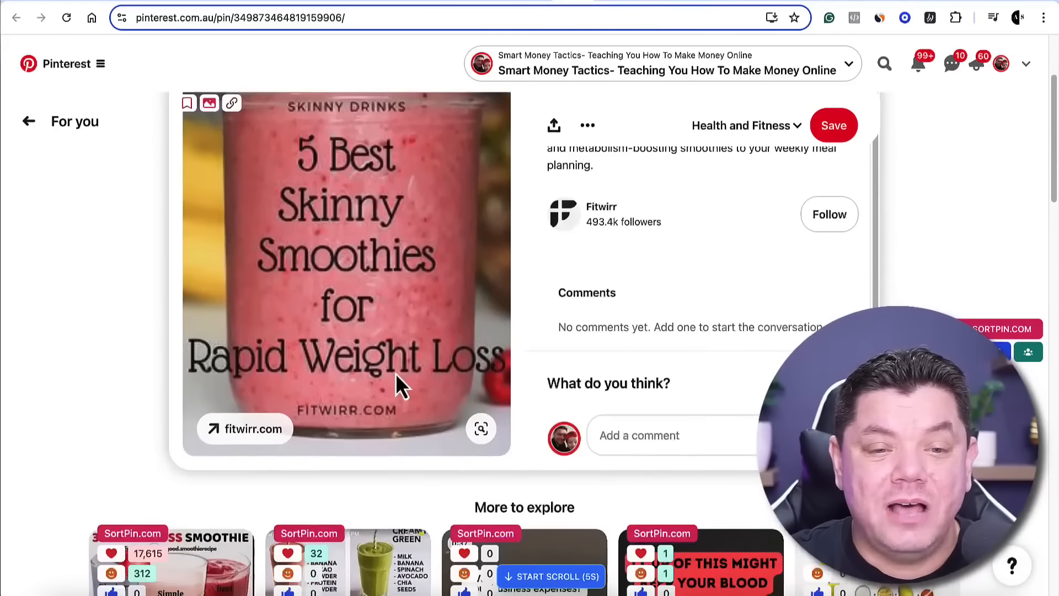
scroll(403, 358, "up", 1)
scroll(405, 359, "up", 2)
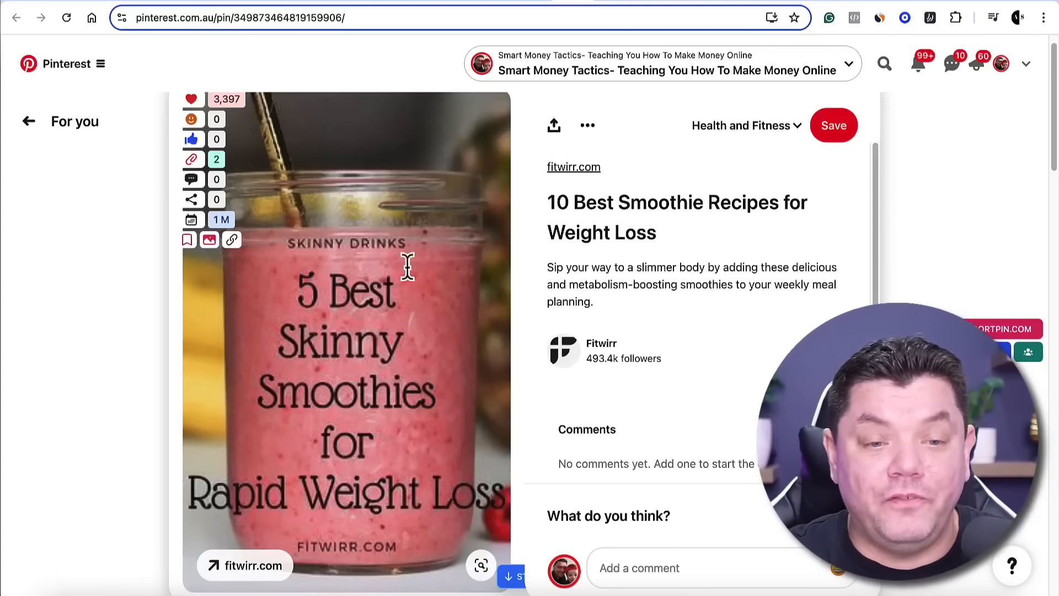
Return to the deliciousfatburningsmoothie page and examine how its article is laid out, from the title and photos through the recipes
left_click(499, 0)
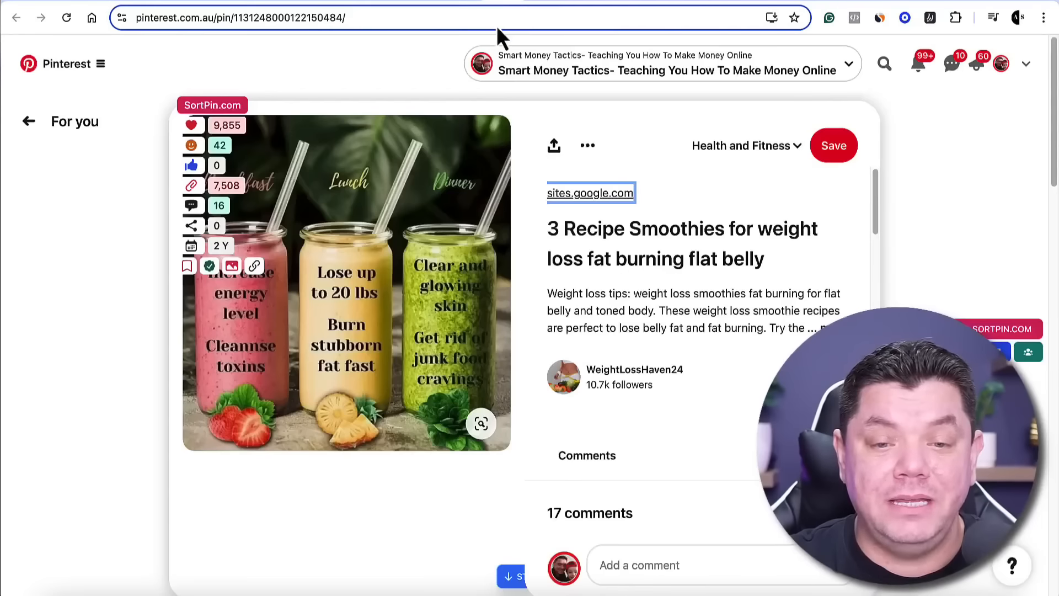
left_click(536, 2)
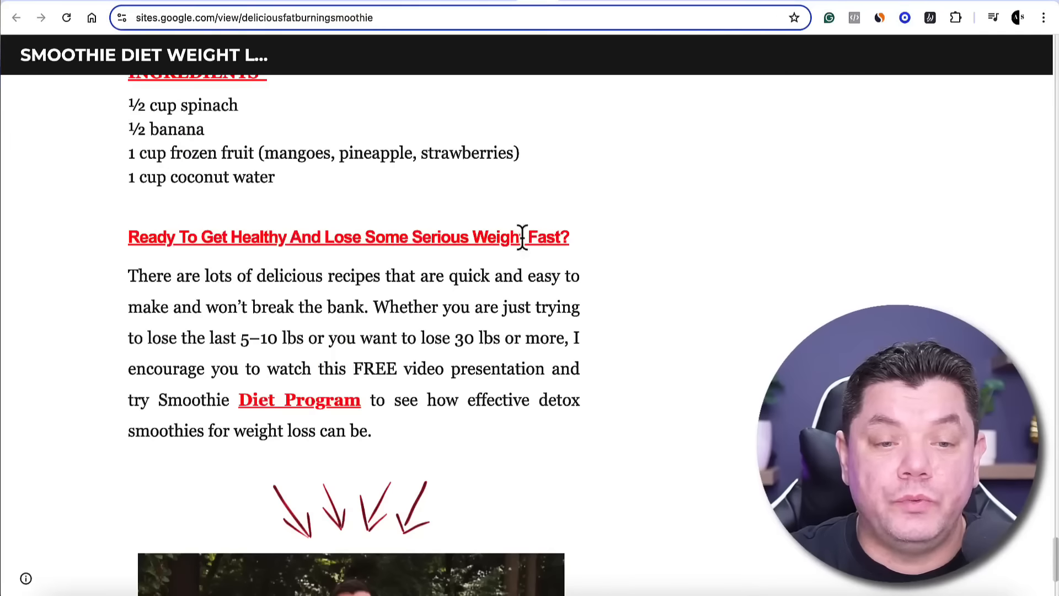
scroll(519, 260, "up", 15)
scroll(519, 288, "up", 20)
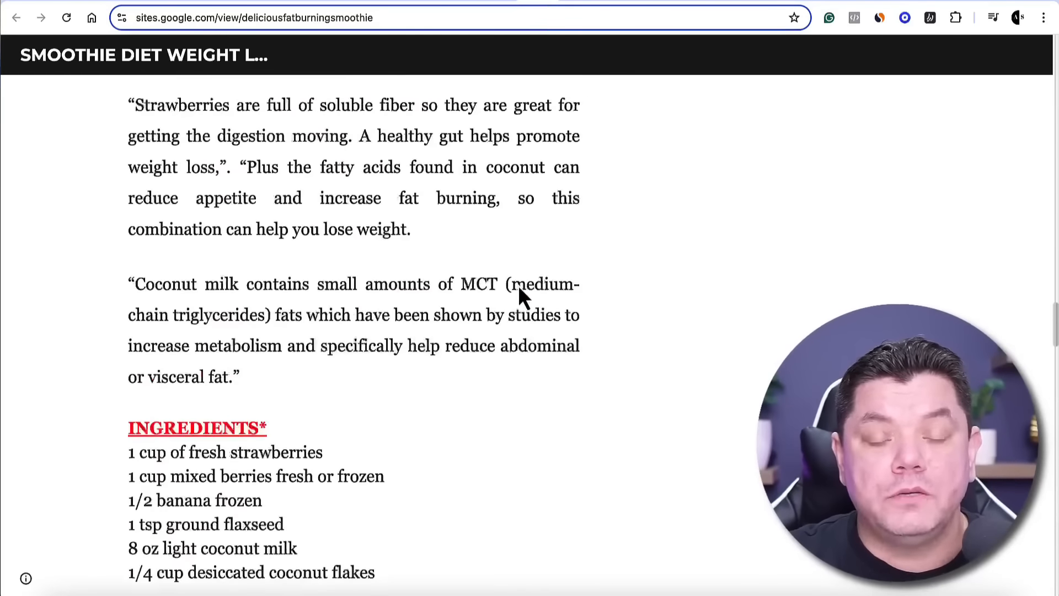
scroll(518, 293, "up", 10)
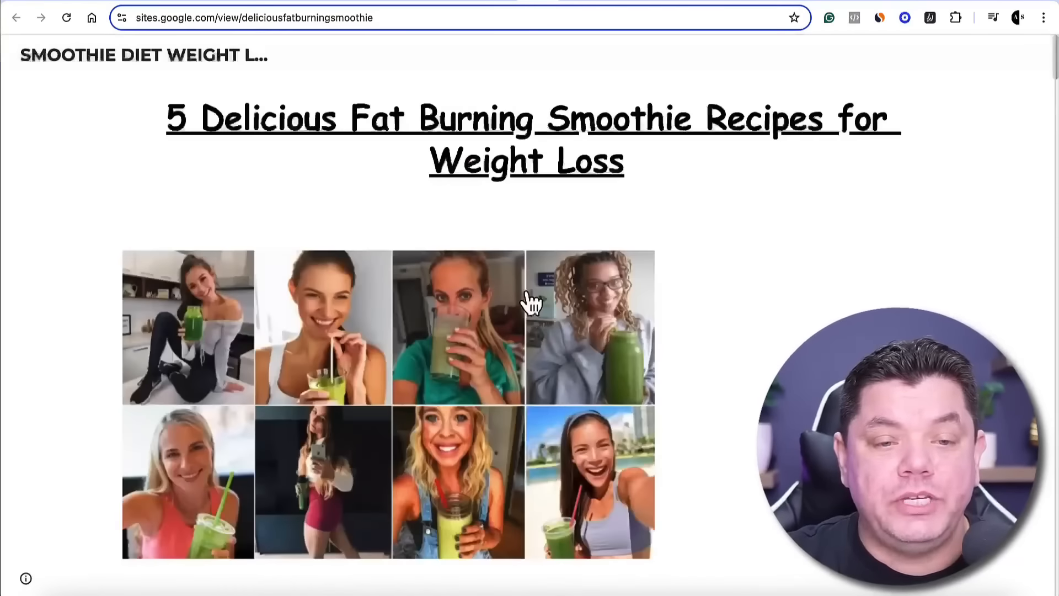
scroll(532, 301, "down", 10)
scroll(531, 302, "down", 20)
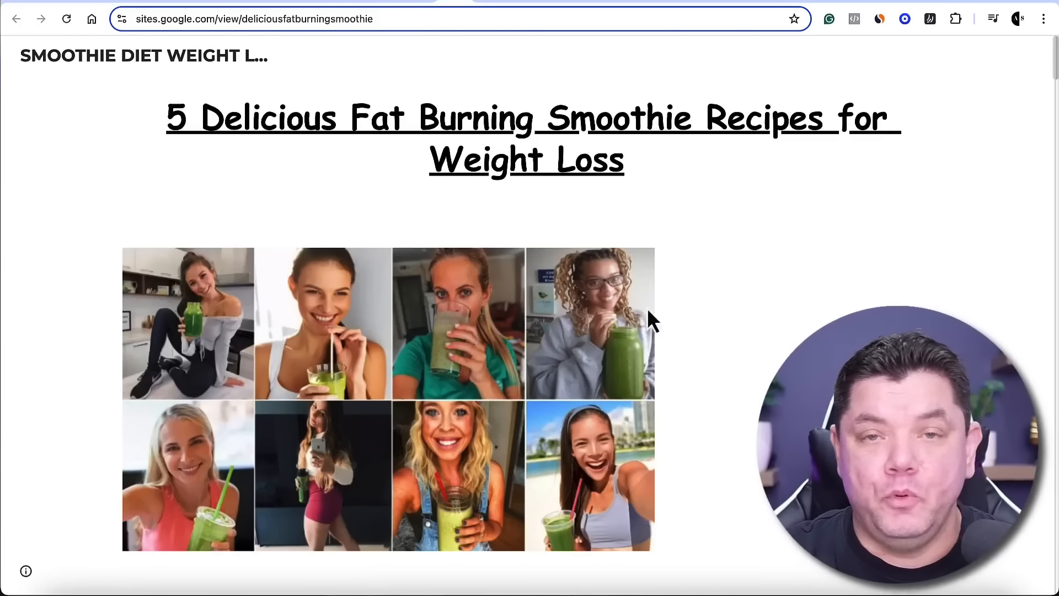
scroll(681, 408, "down", 10)
scroll(685, 387, "down", 15)
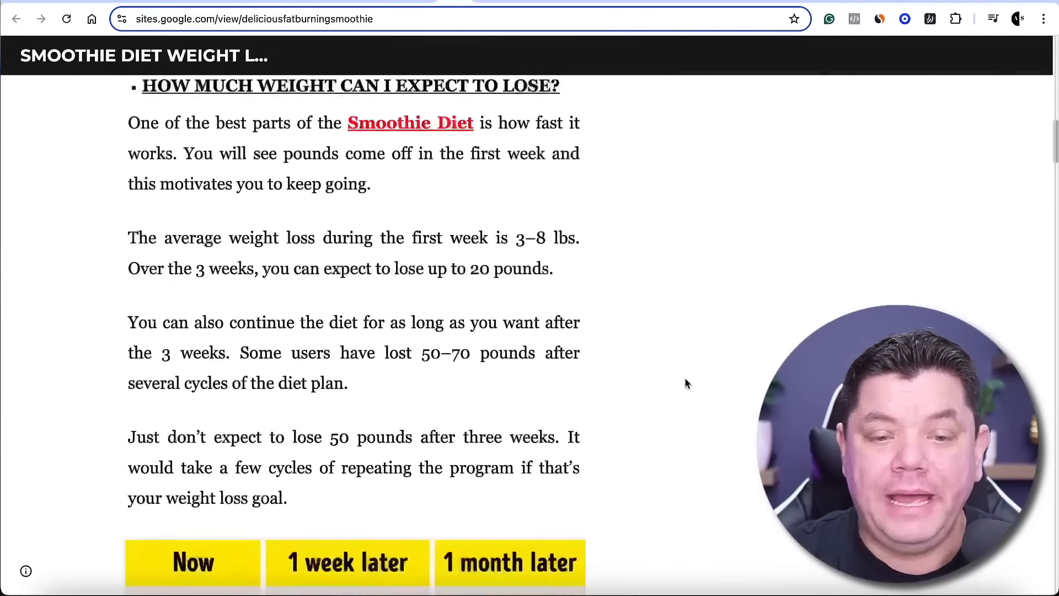
scroll(686, 380, "down", 10)
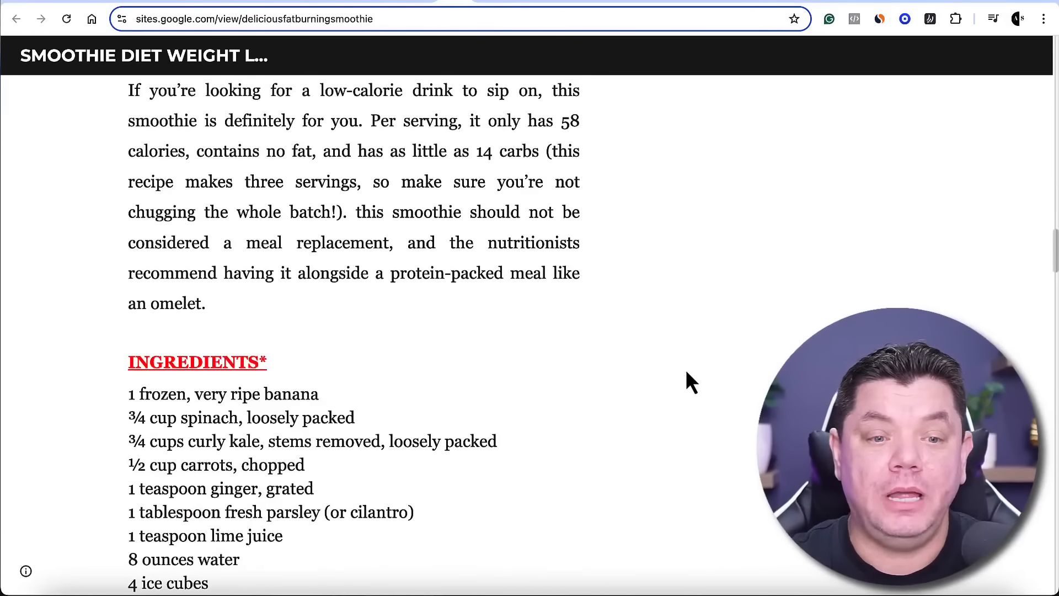
scroll(685, 371, "down", 6)
scroll(670, 367, "down", 8)
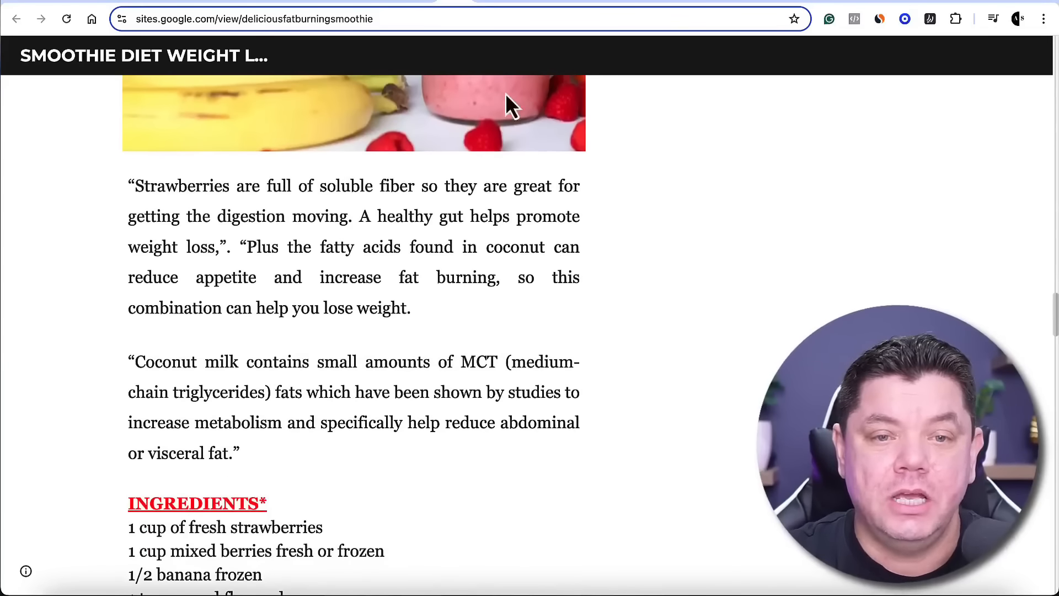
Revisit the smoothie diet results and the "3 Recipe Smoothies" pin, and return to the beginning of its linked article
left_click(480, 4)
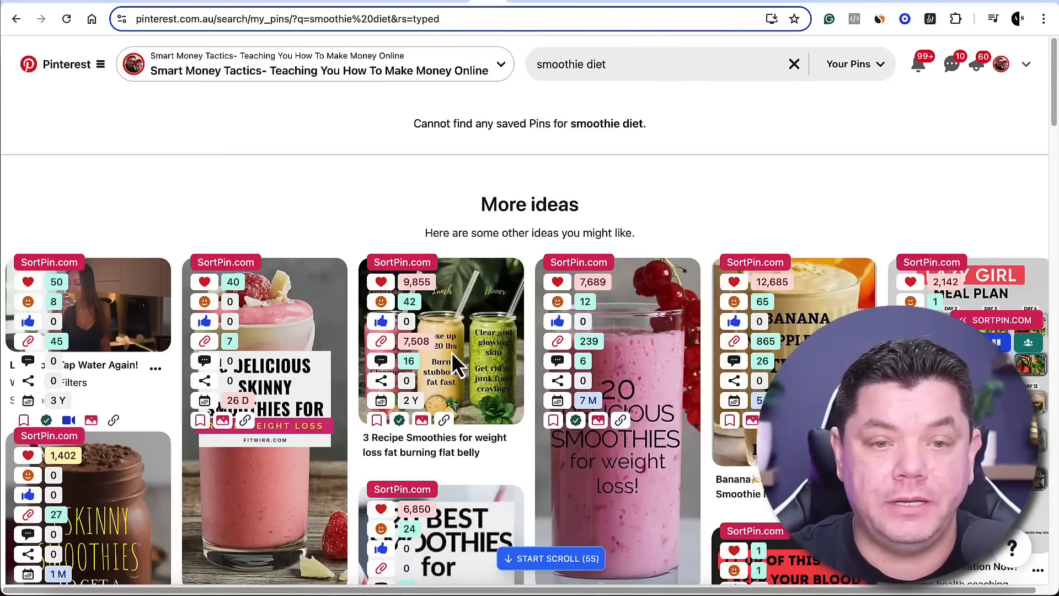
left_click(513, 2)
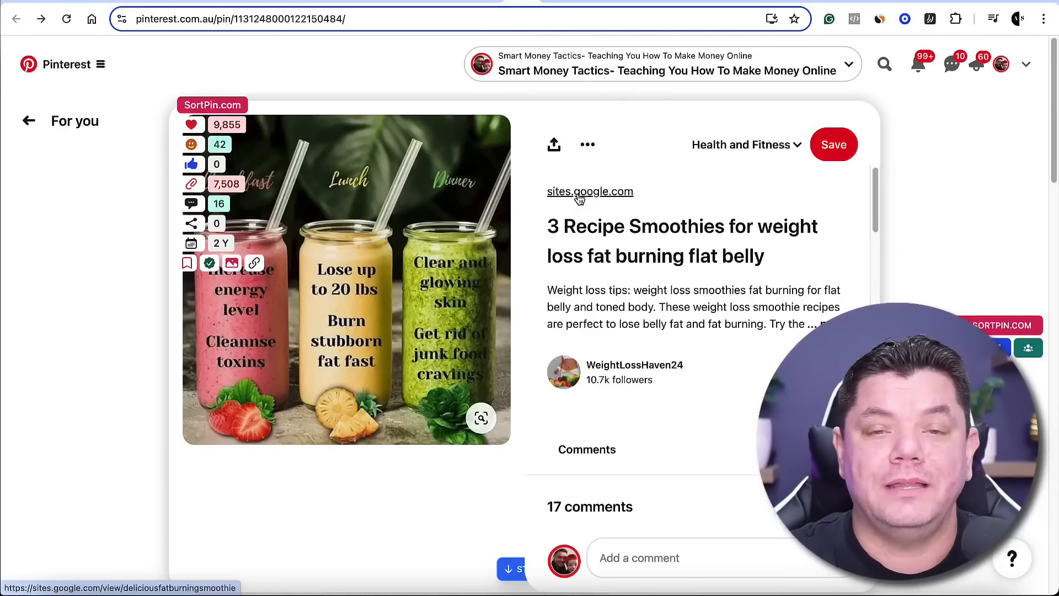
left_click(577, 3)
scroll(637, 251, "up", 20)
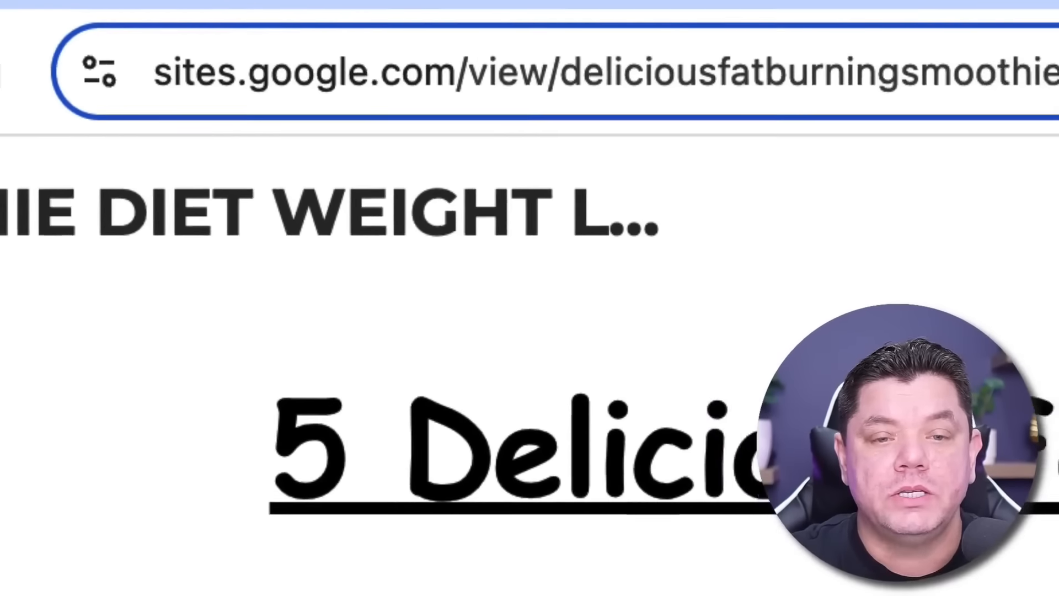
scroll(580, 350, "down", 5)
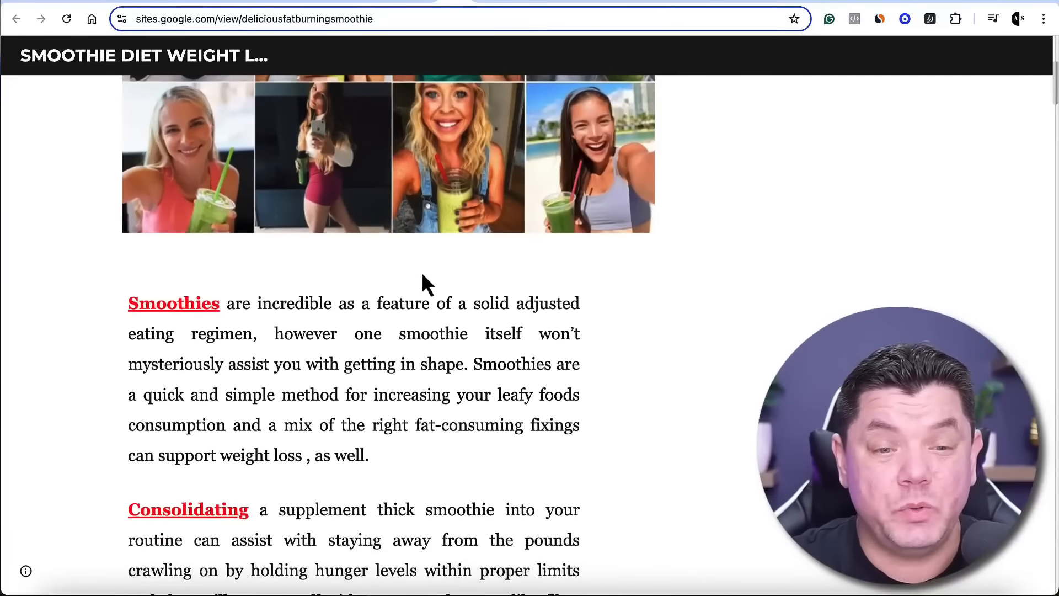
scroll(423, 274, "up", 5)
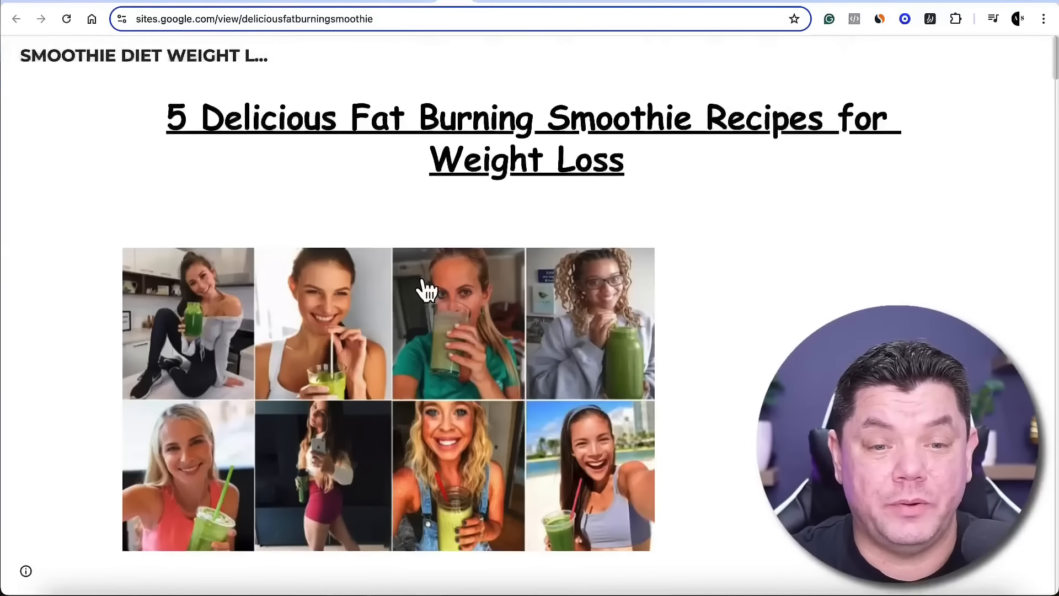
scroll(425, 290, "down", 2)
scroll(429, 292, "up", 2)
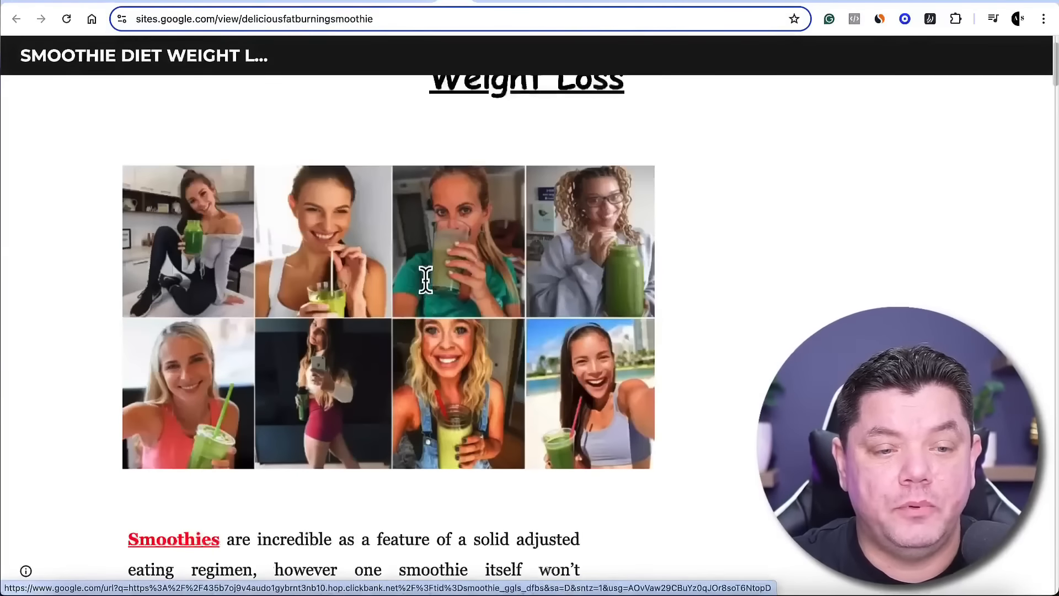
Copy the smoothie article's text from its title through the closing paragraph above the video
left_click_drag(153, 118, 690, 594)
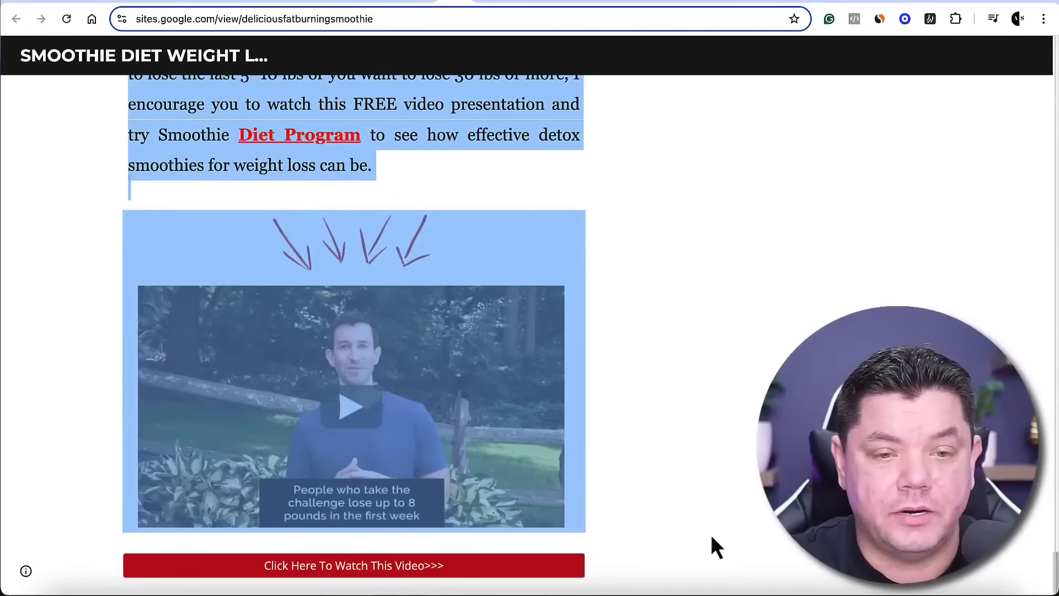
left_click_drag(712, 536, 443, 177)
right_click(402, 127)
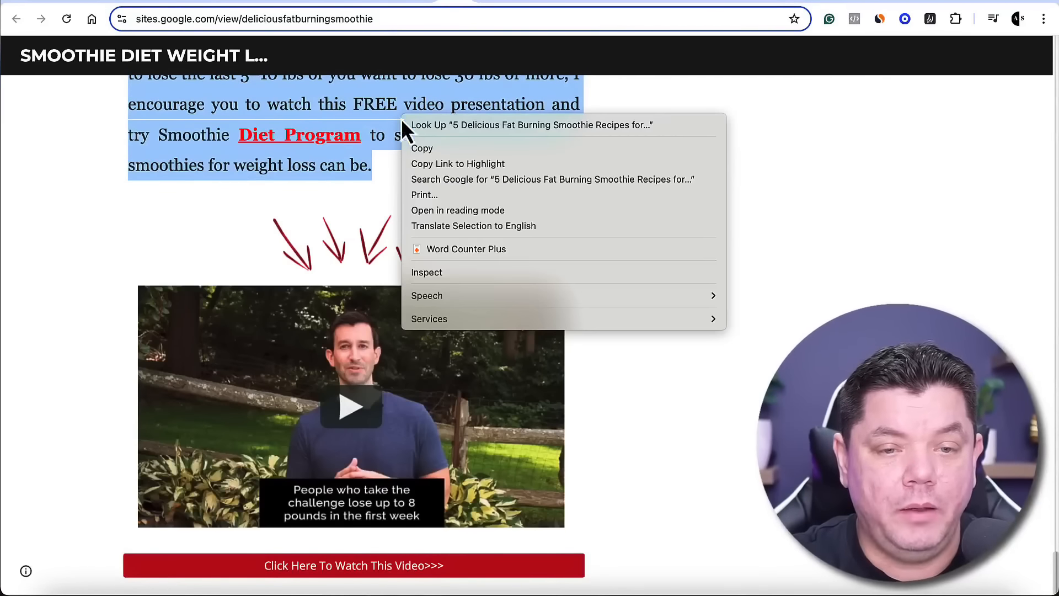
left_click(431, 154)
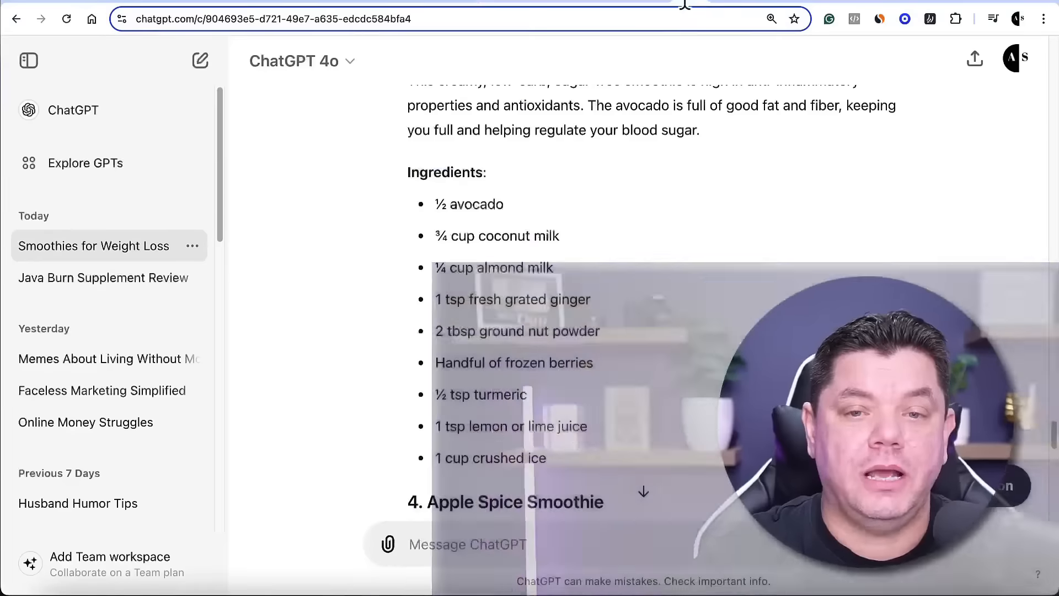
Switch to ChatGPT's Smoothies for Weight Loss chat and review the article rewriting prompt and the resulting blog post
scroll(689, 182, "up", 10)
scroll(698, 198, "up", 15)
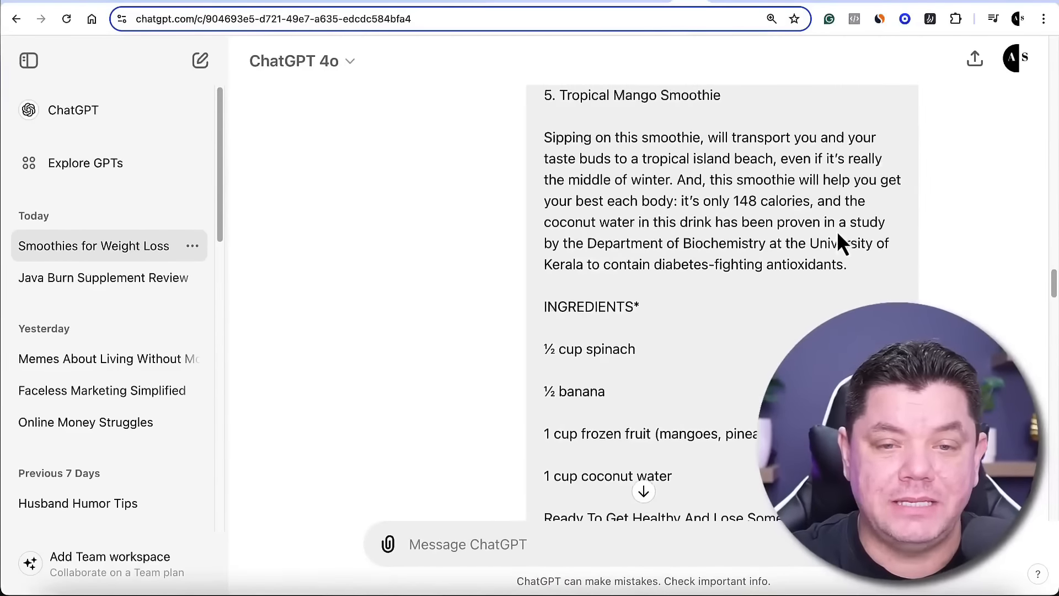
scroll(838, 230, "up", 20)
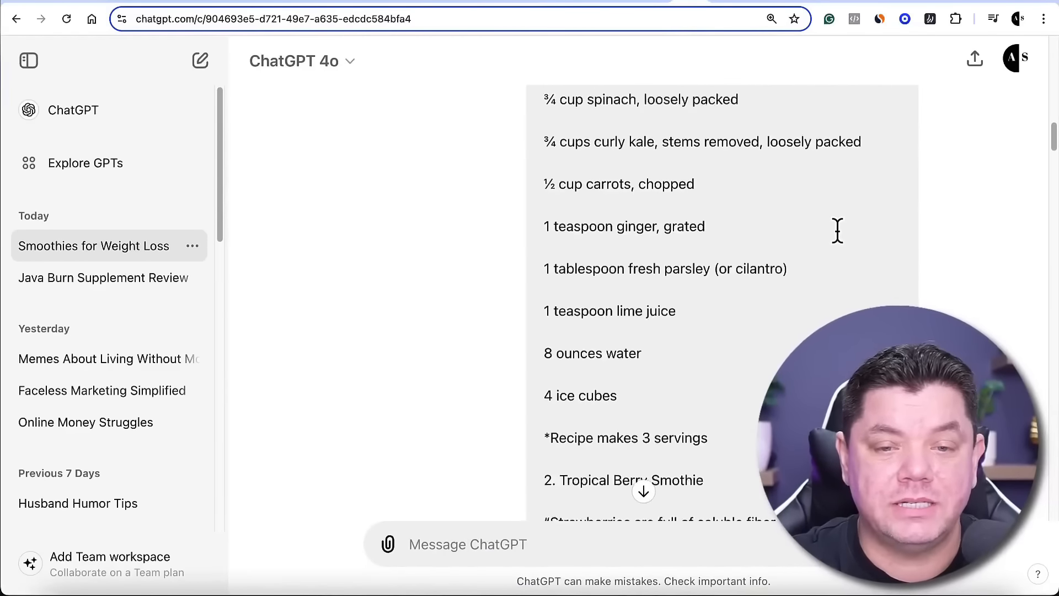
scroll(838, 231, "up", 5)
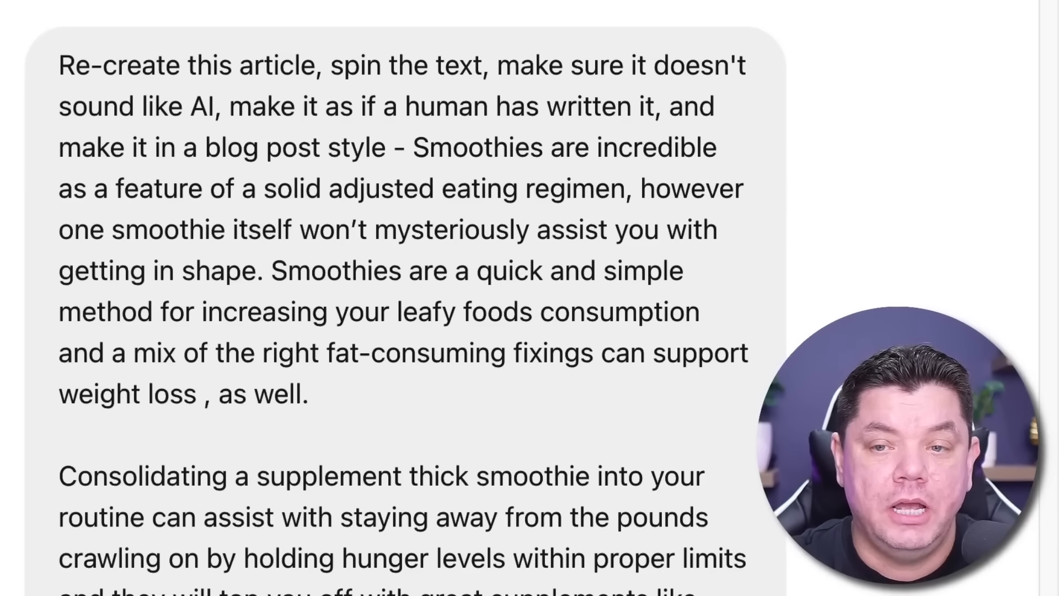
left_click_drag(1051, 2, 1004, 338)
scroll(1006, 351, "down", 3)
scroll(761, 262, "up", 2)
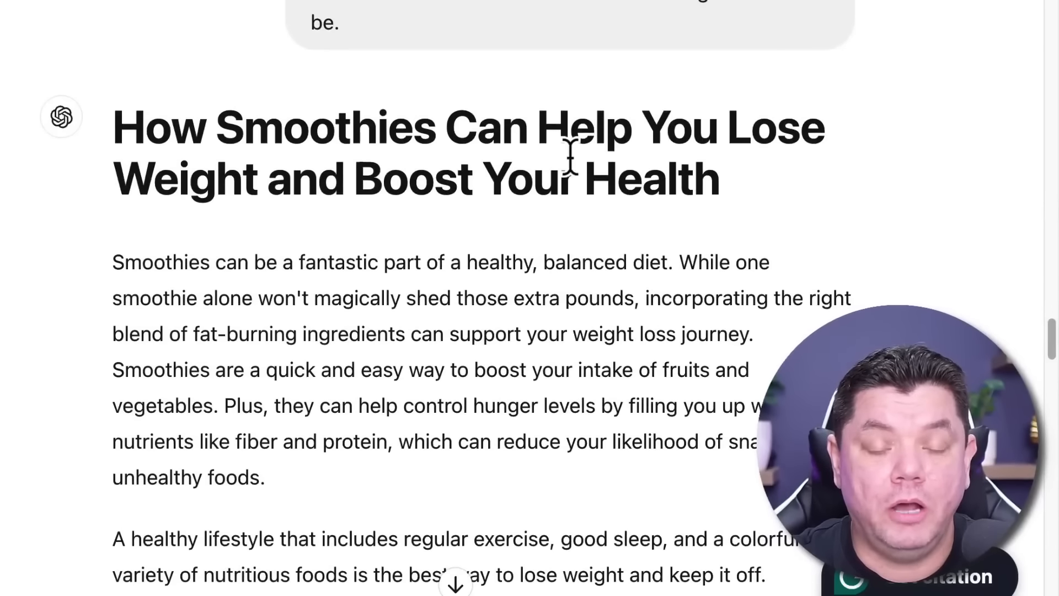
scroll(480, 251, "down", 8)
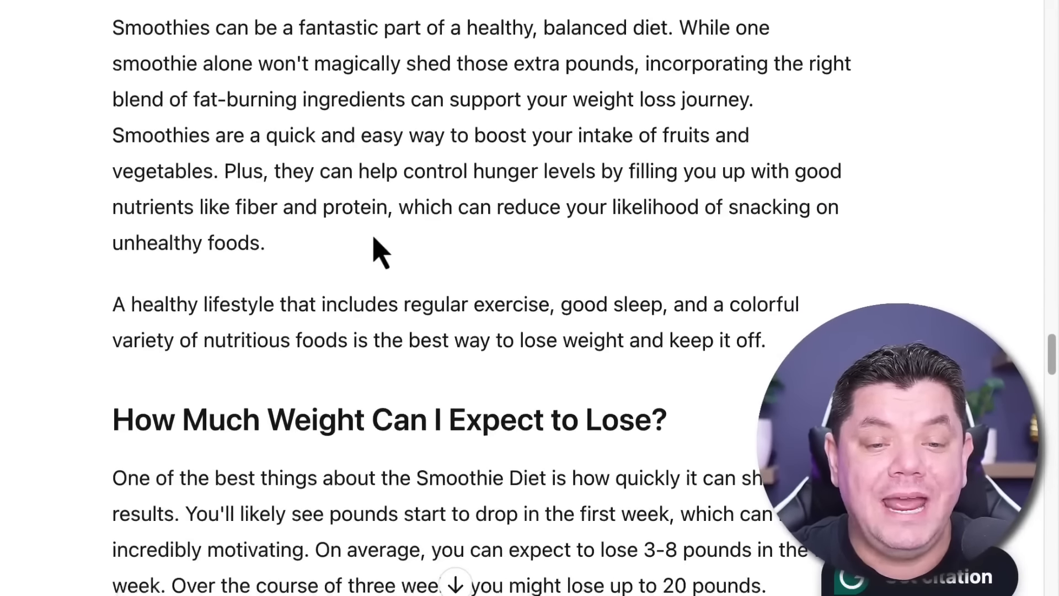
Read through ChatGPT's rewritten smoothie blog post, from the introduction through the recipes to the closing call to action
scroll(305, 238, "down", 5)
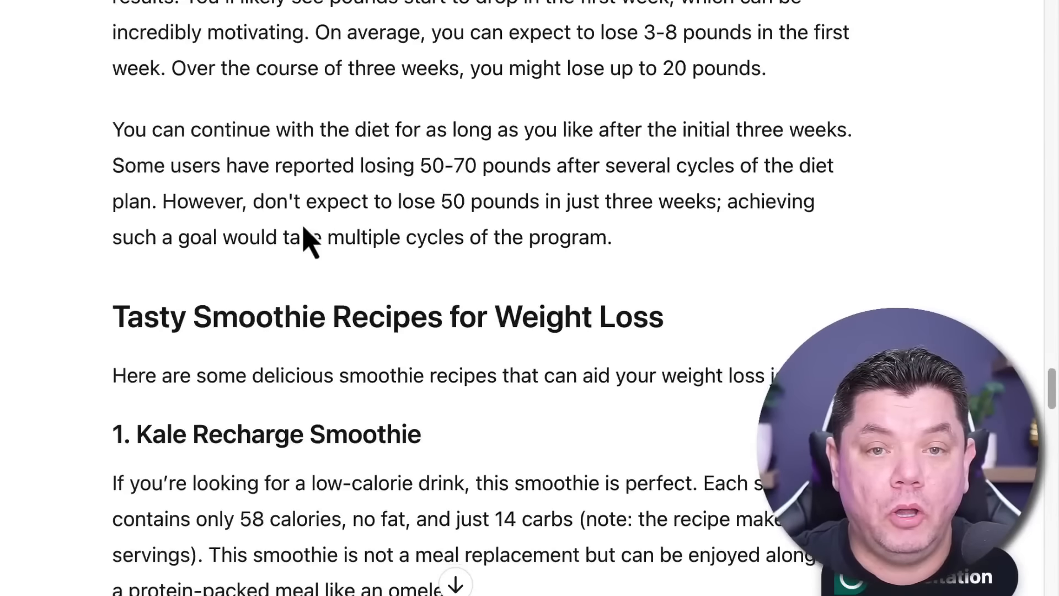
scroll(303, 232, "down", 7)
scroll(301, 218, "down", 12)
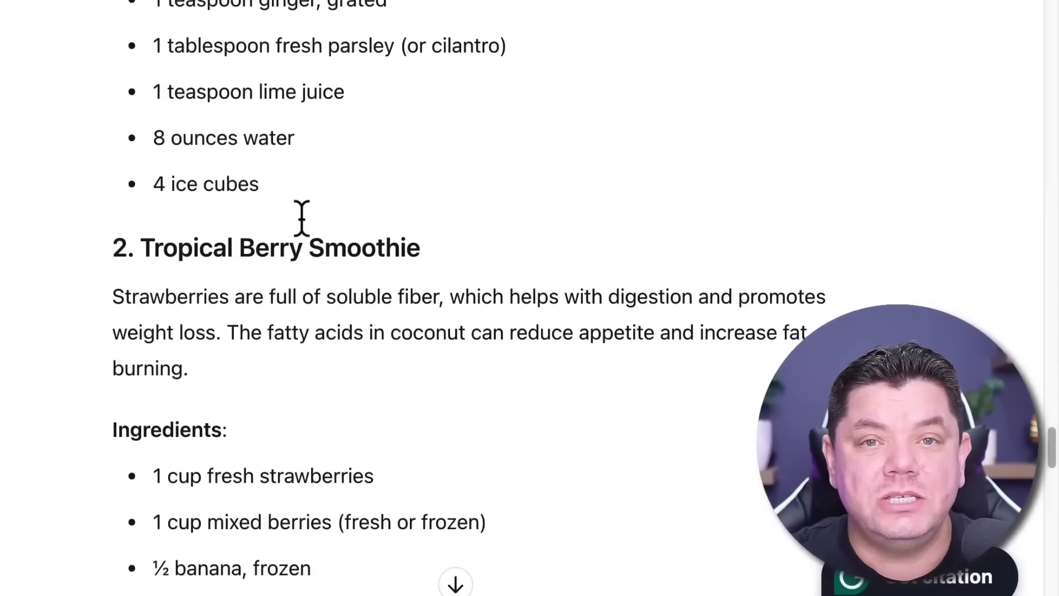
scroll(305, 231, "down", 13)
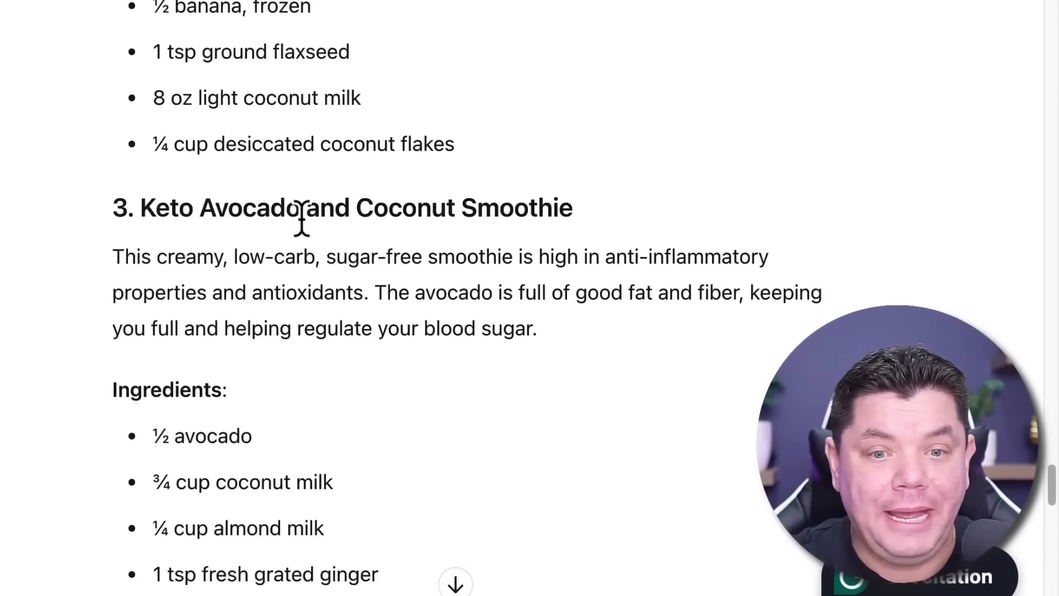
scroll(301, 216, "down", 20)
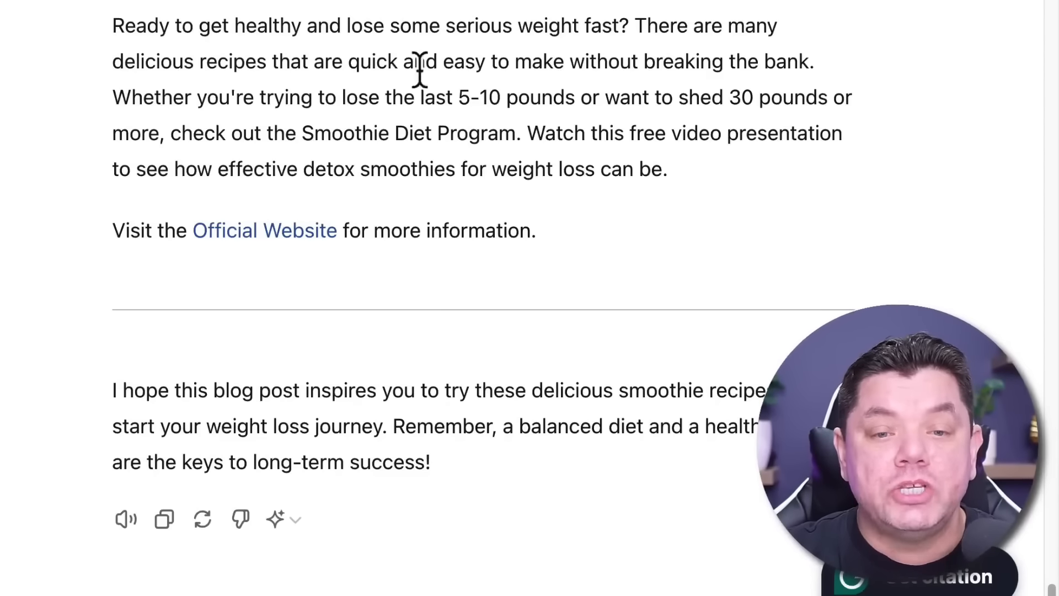
scroll(419, 69, "up", 20)
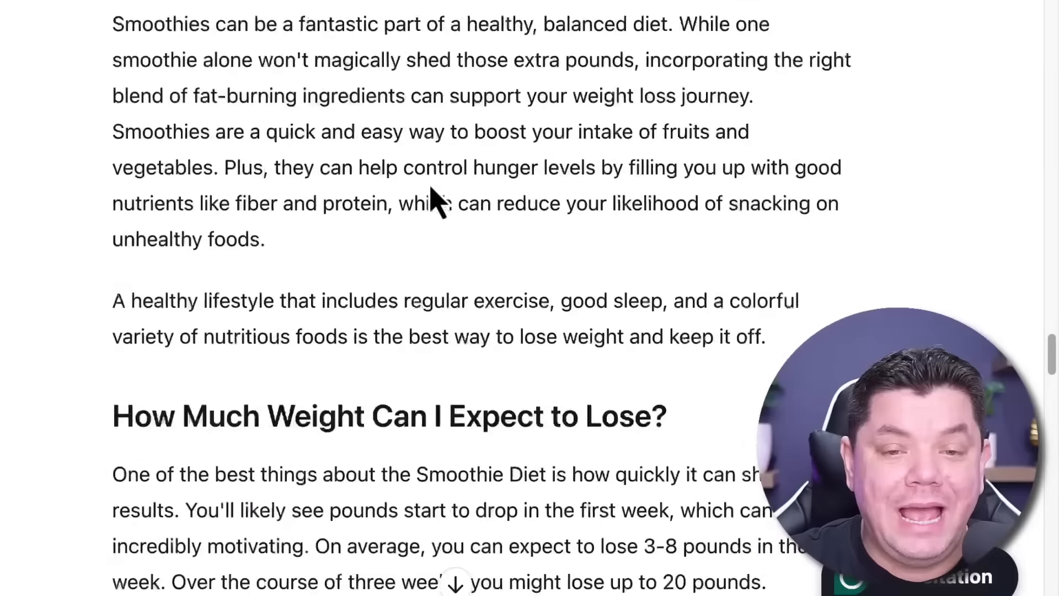
scroll(433, 199, "up", 12)
scroll(433, 200, "down", 10)
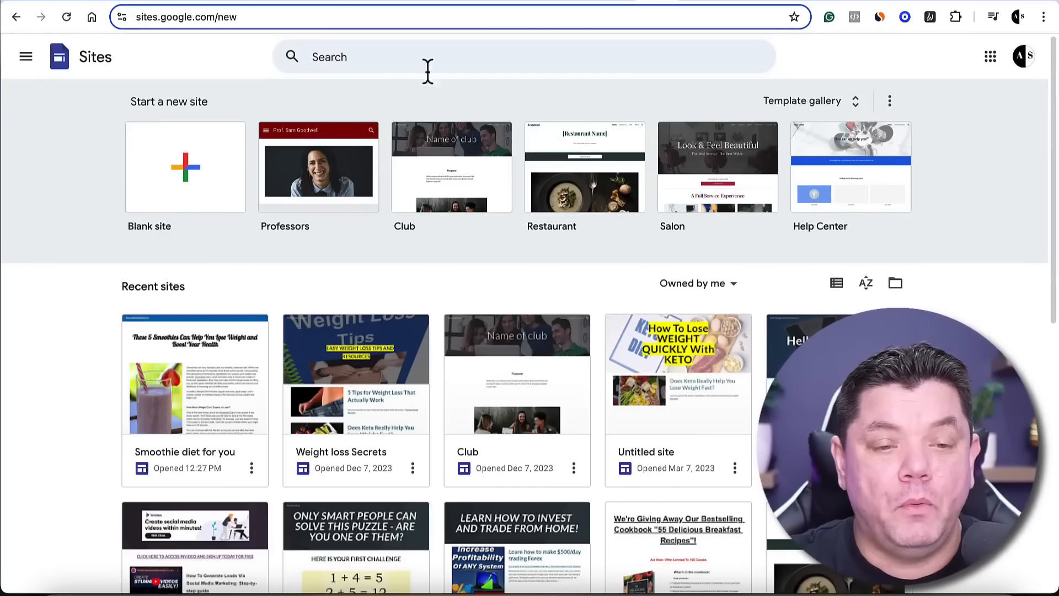
Create a new blank site in Google Sites
left_click(177, 172)
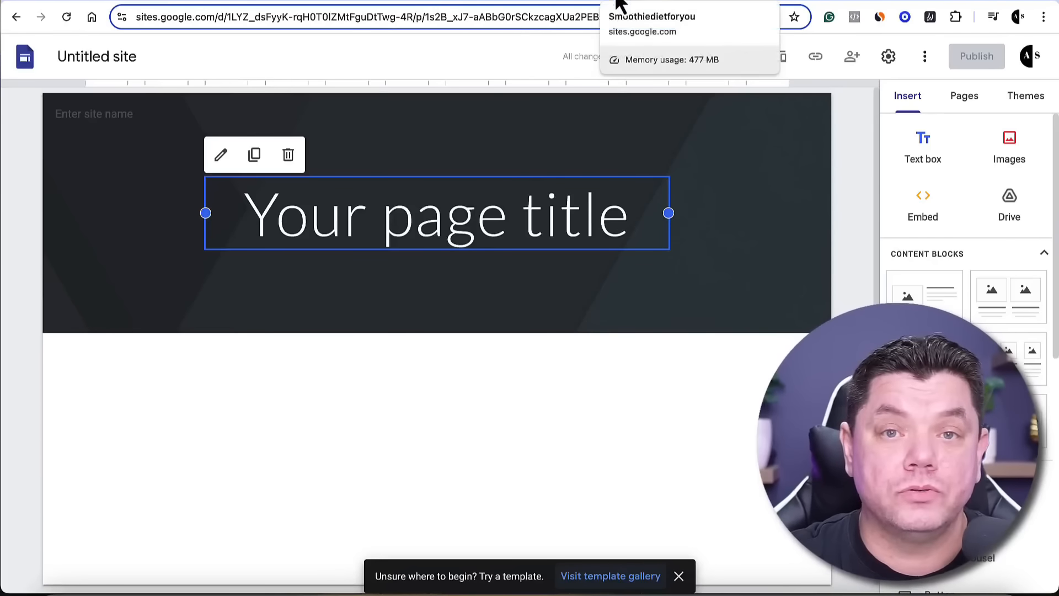
Examine the finished "Smoothie diet for you" site from its title through the recipes and closing link, and return to the untitled site
left_click(660, 2)
scroll(414, 251, "down", 8)
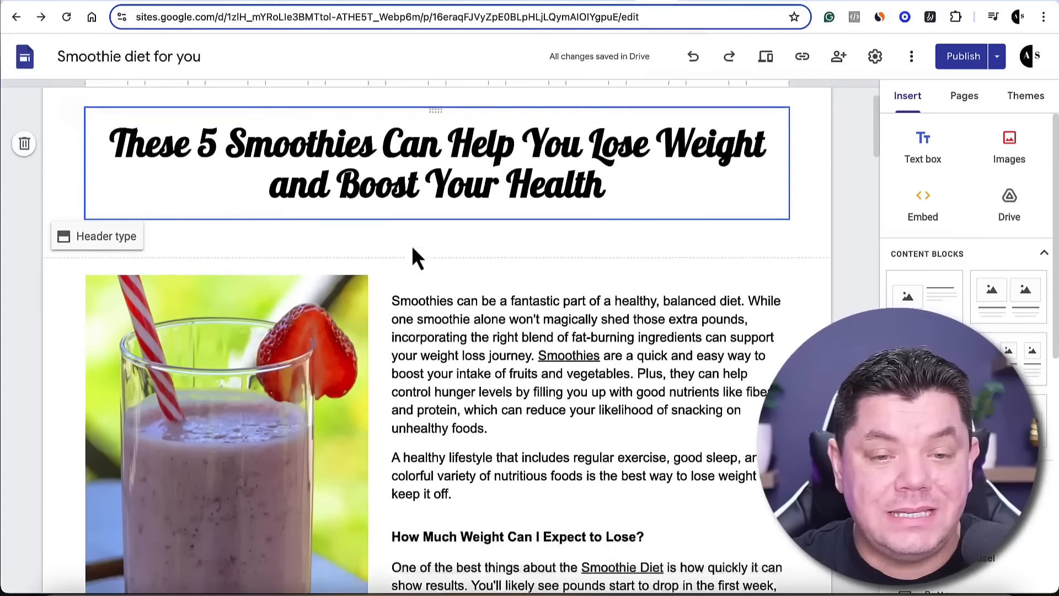
scroll(424, 242, "down", 20)
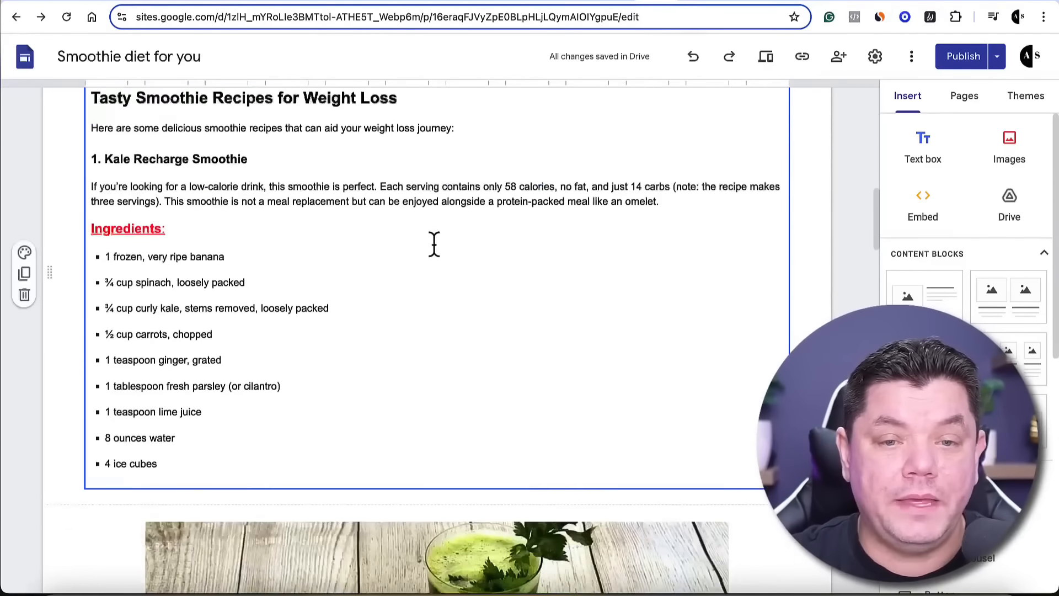
scroll(439, 246, "down", 20)
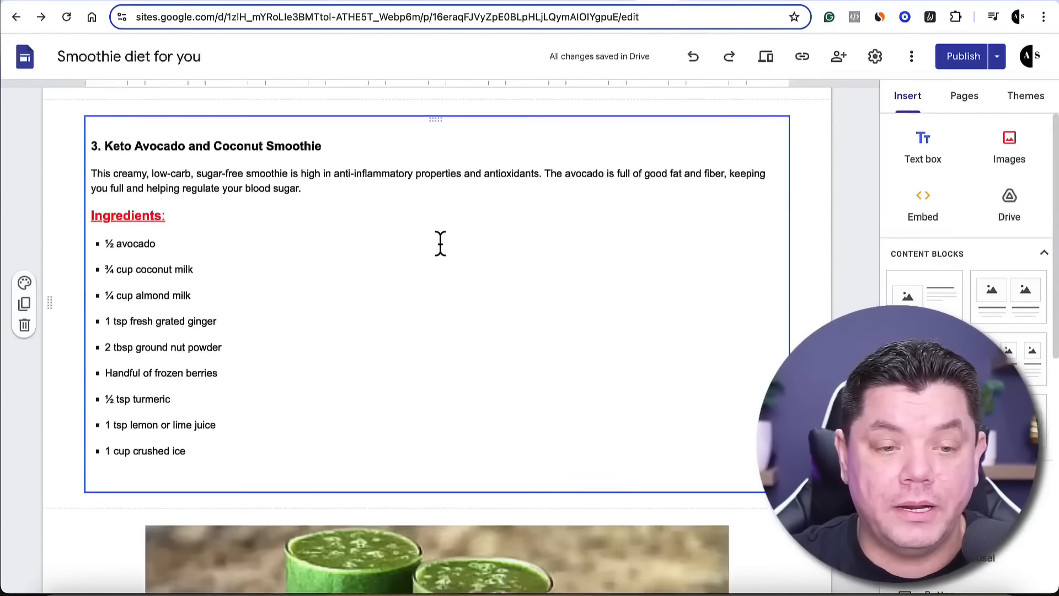
scroll(441, 246, "down", 10)
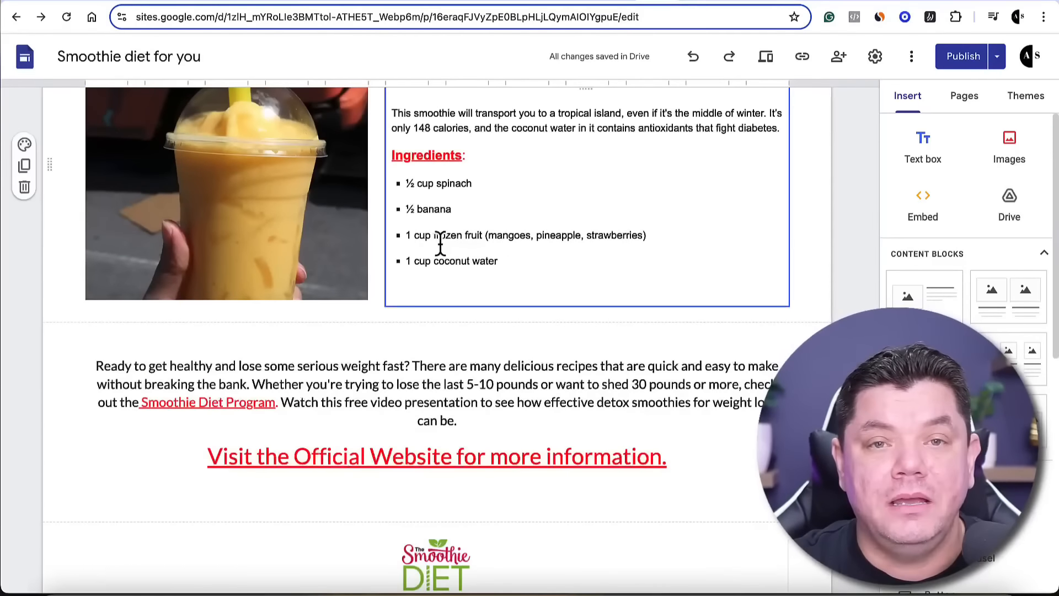
scroll(445, 246, "up", 20)
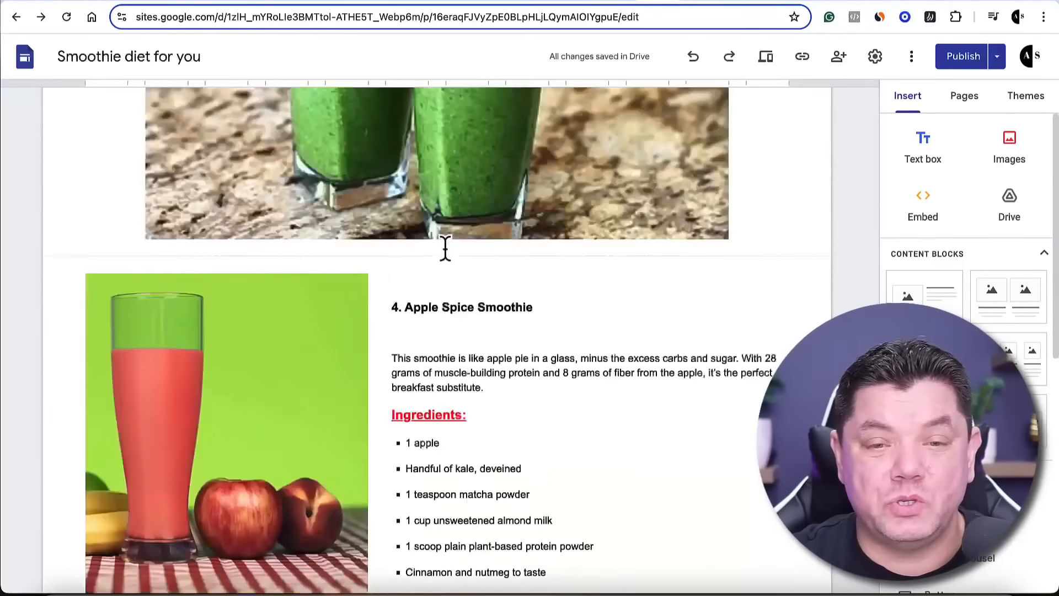
scroll(447, 246, "up", 3)
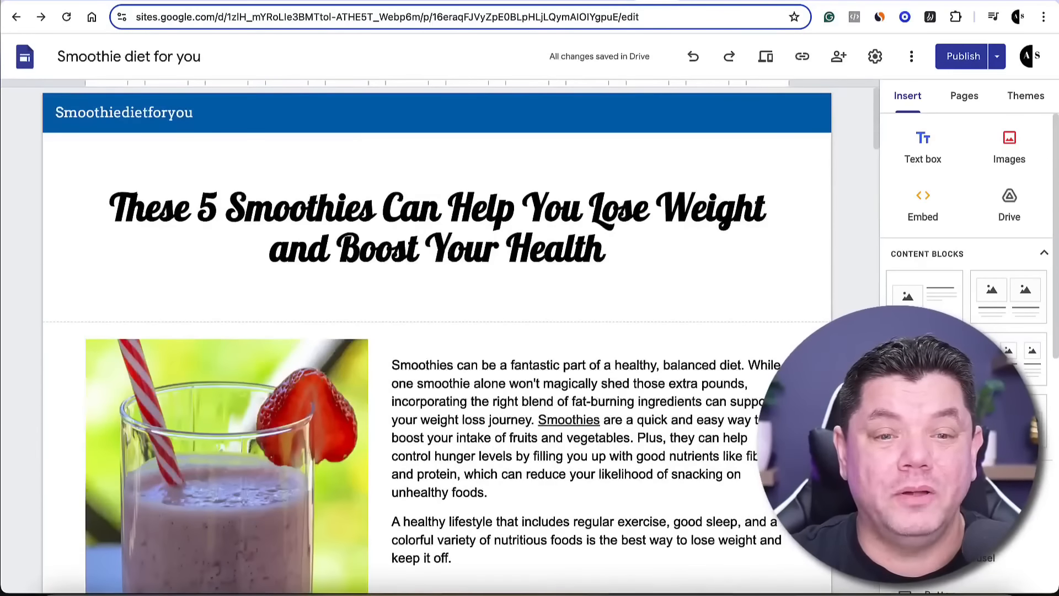
left_click(447, 249)
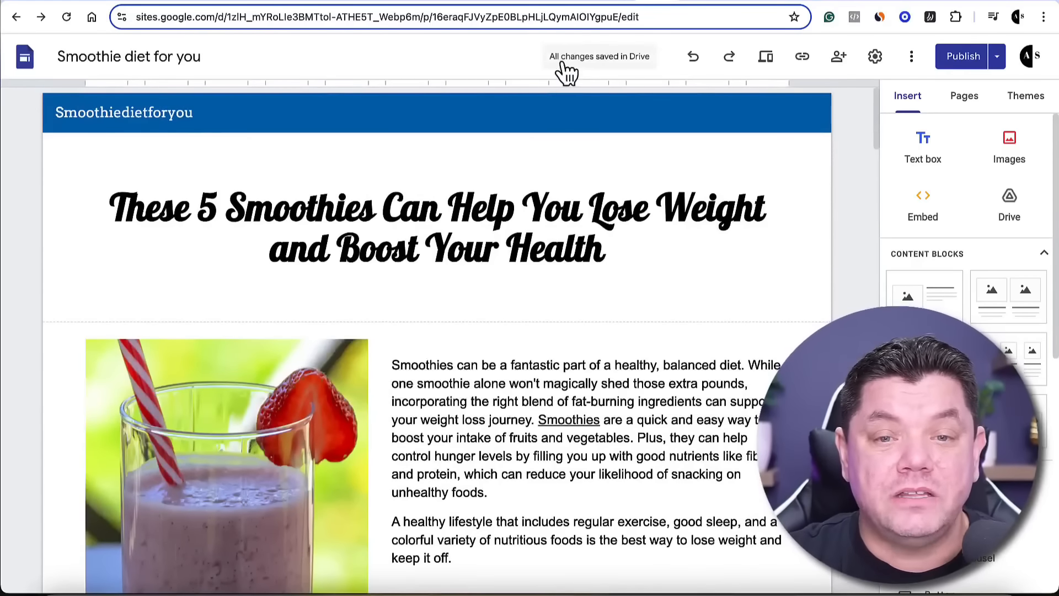
left_click(625, 2)
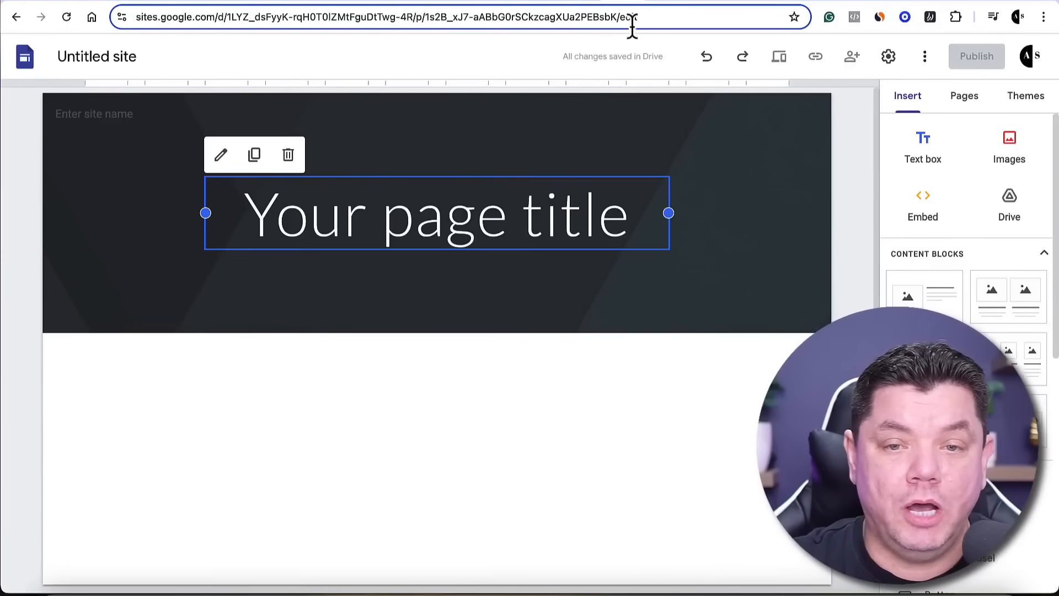
Copy the "How Smoothies Can Help You Lose Weight and Boost Your Health" headline from ChatGPT and replace the new site's page title with it
left_click(668, 4)
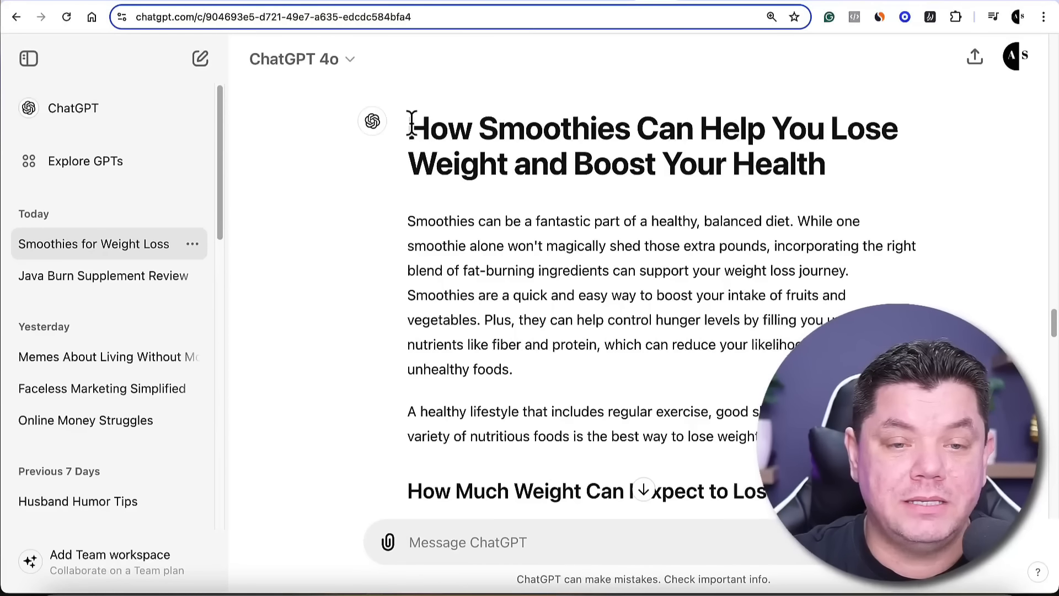
left_click_drag(411, 122, 835, 175)
right_click(779, 166)
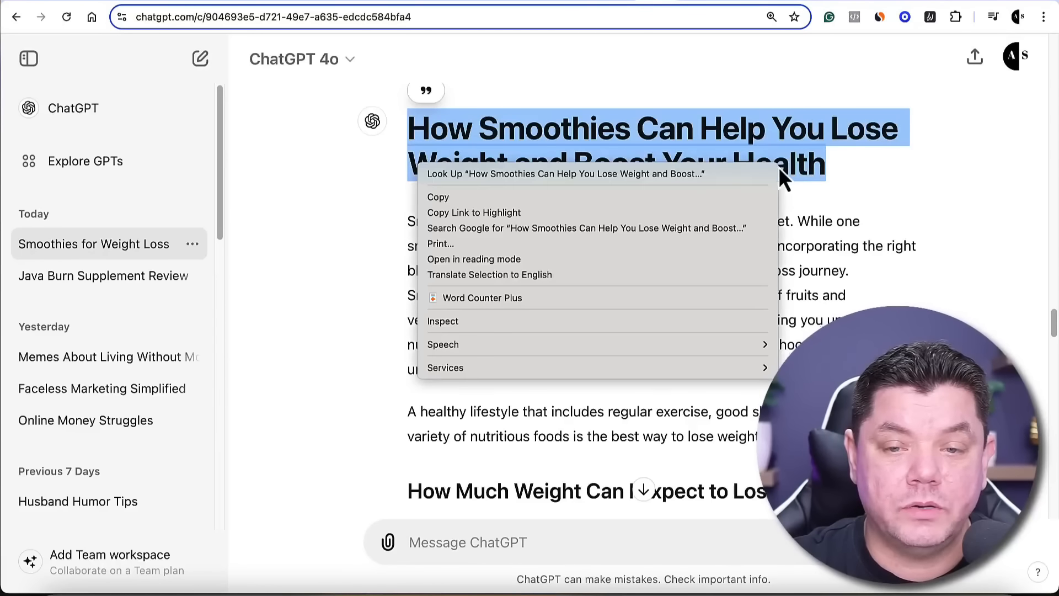
left_click(471, 197)
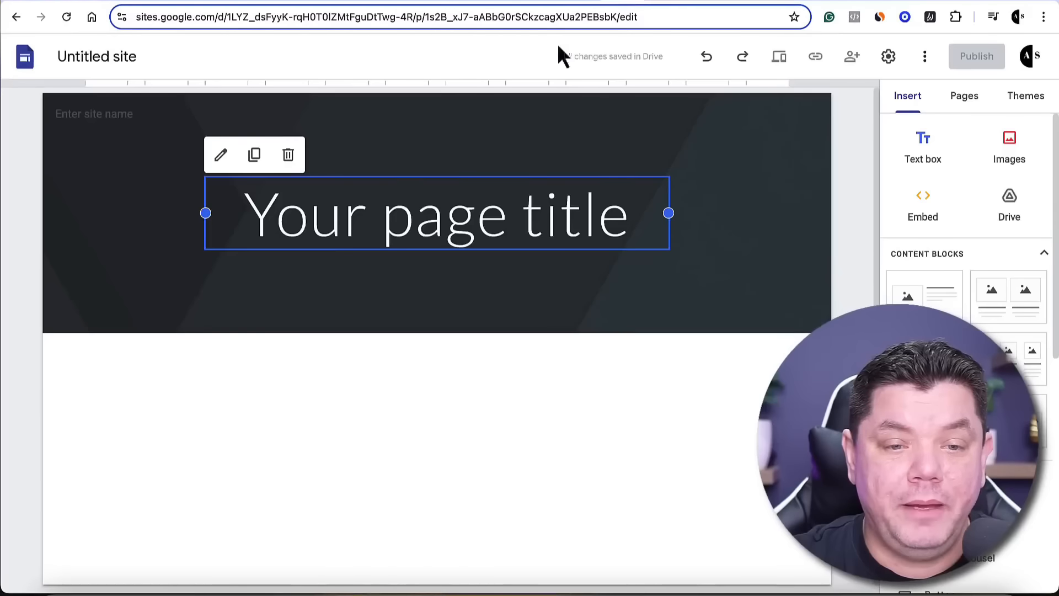
left_click(399, 215)
double_click(399, 224)
triple_click(400, 223)
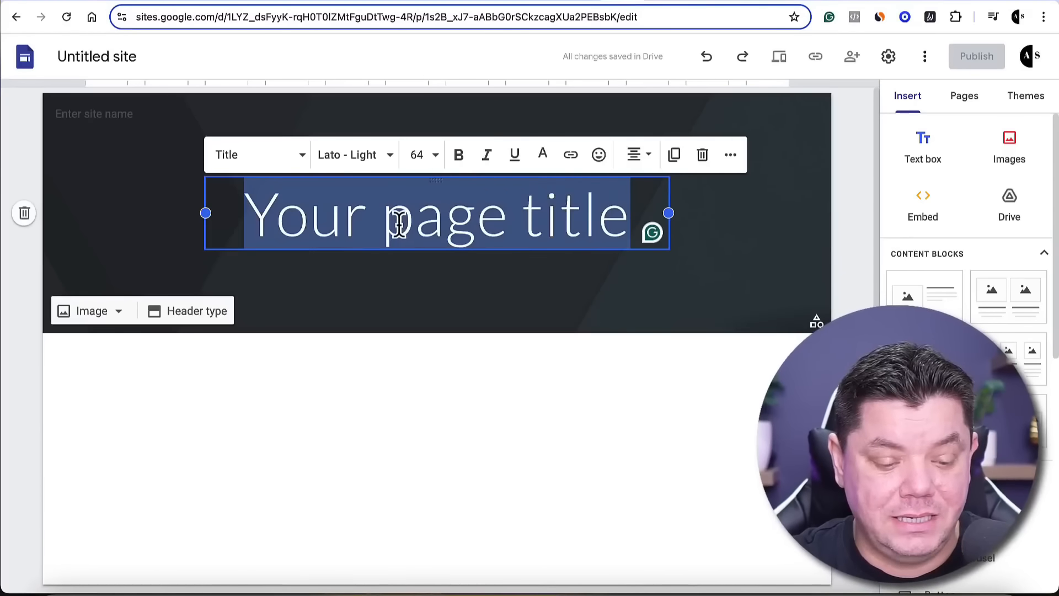
key("ctrl+v")
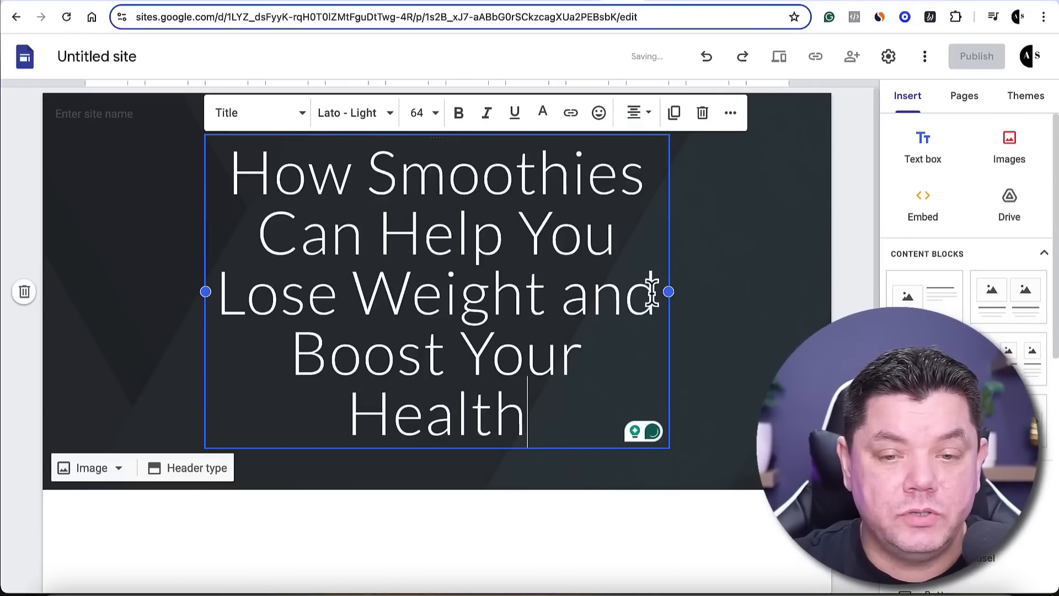
Widen the title's text box on both sides and change the header type to Title only
left_click_drag(671, 293, 789, 261)
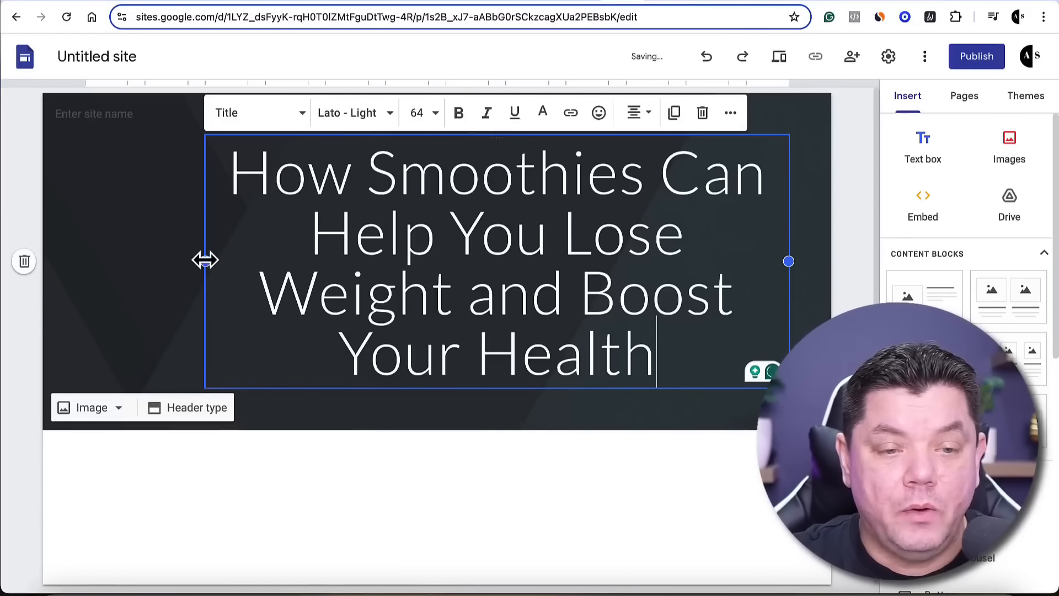
left_click_drag(205, 260, 134, 256)
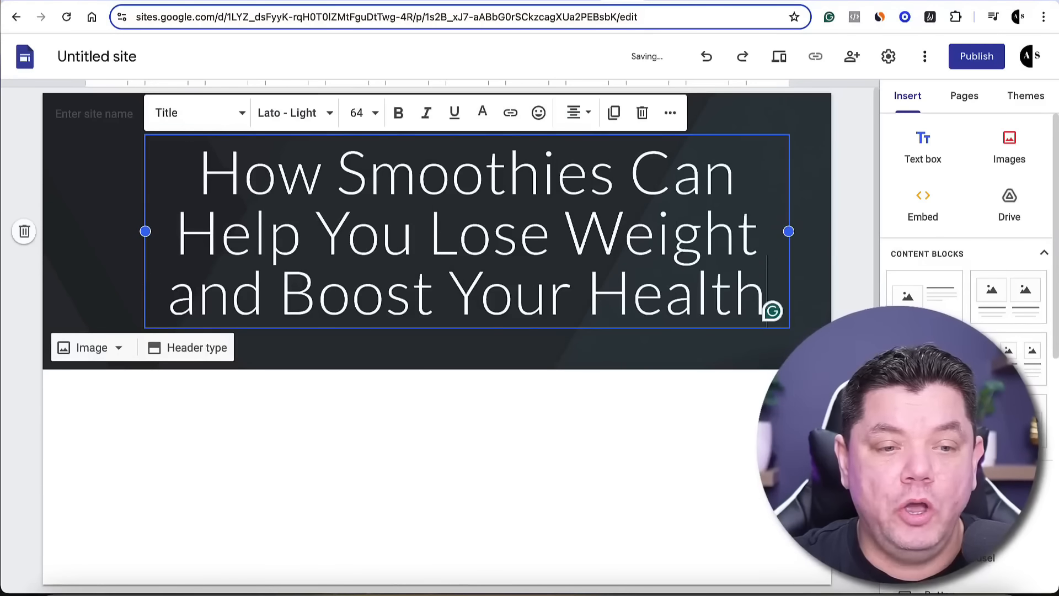
left_click(197, 353)
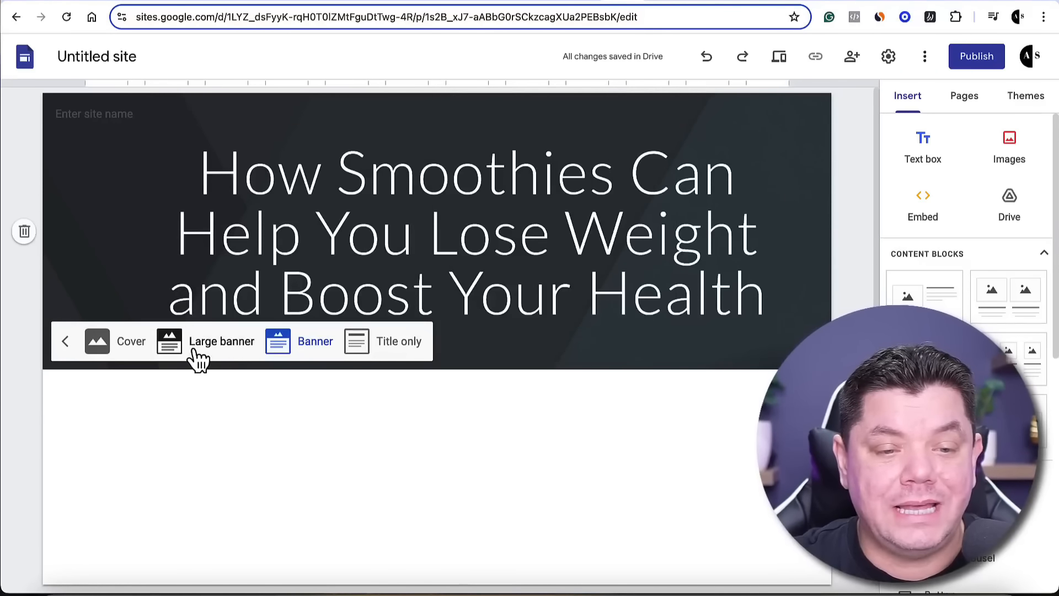
left_click(399, 345)
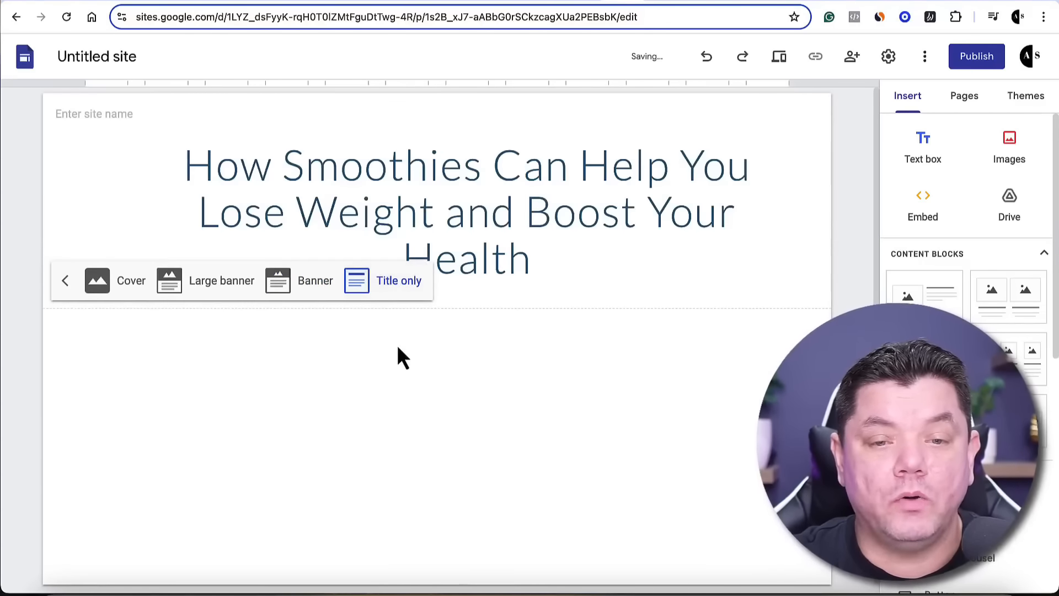
Format the entire page title in black, bold Impact
left_click(548, 264)
left_click_drag(550, 263, 184, 160)
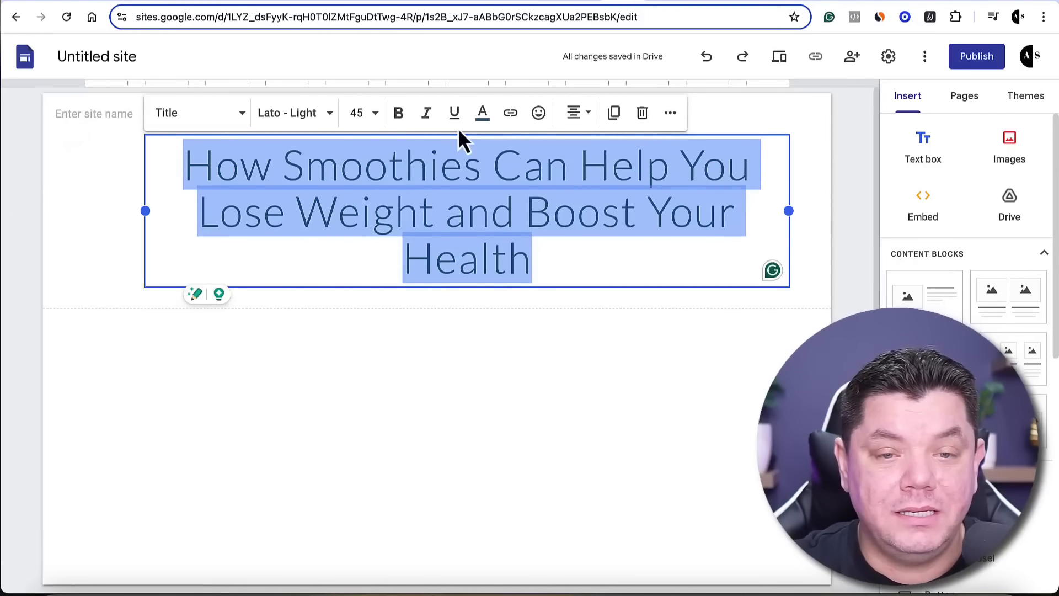
left_click(483, 113)
left_click(457, 146)
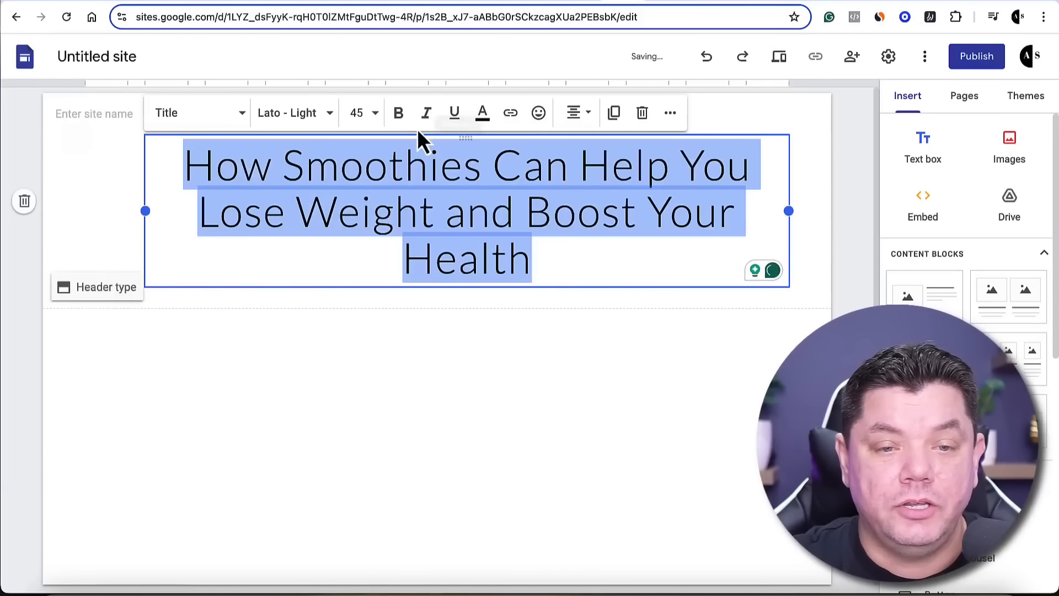
left_click(401, 115)
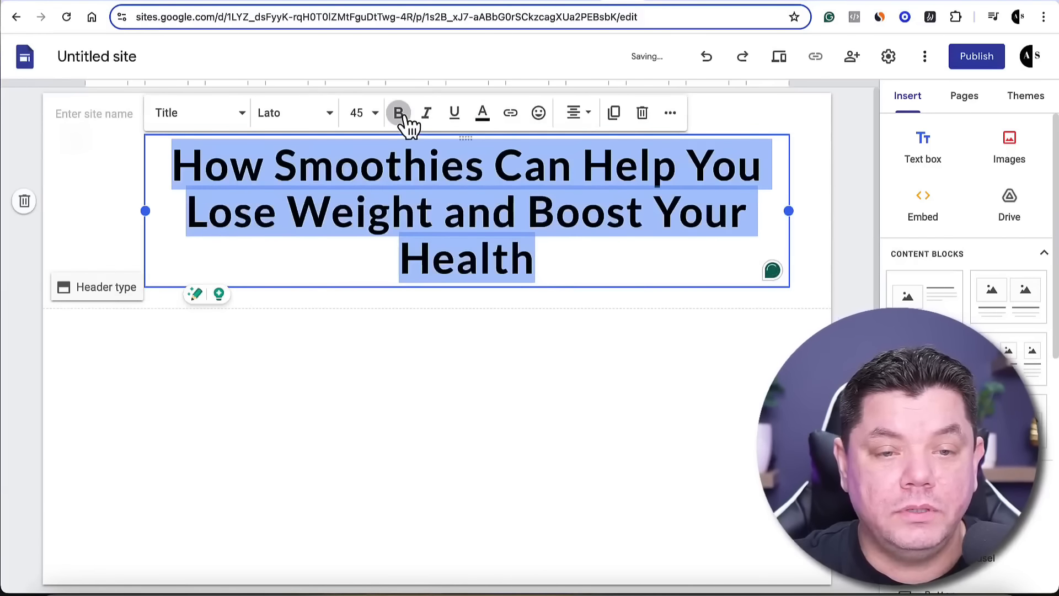
left_click(292, 117)
left_click(304, 445)
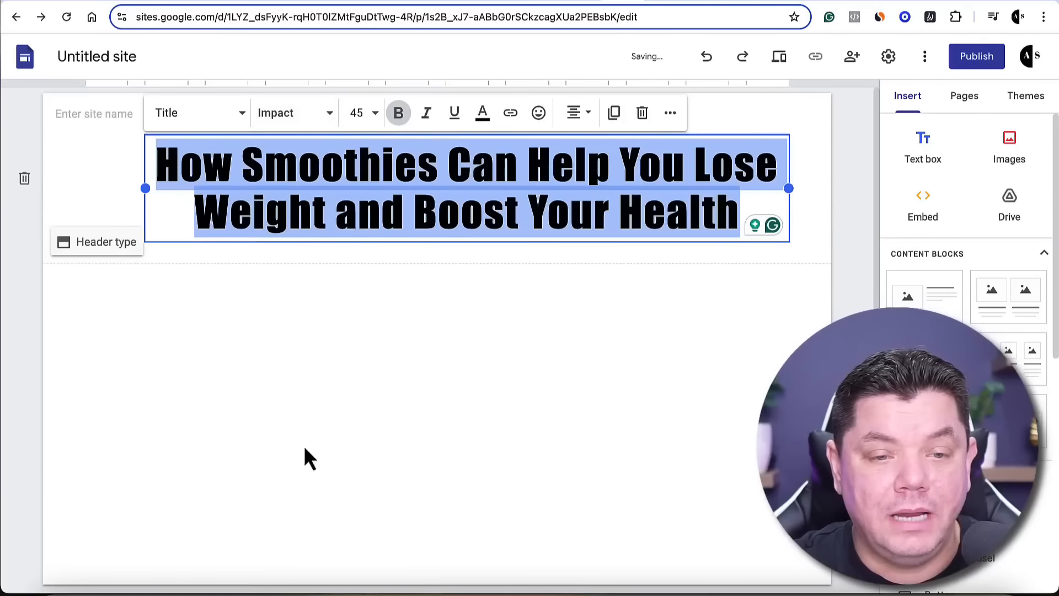
left_click(344, 267)
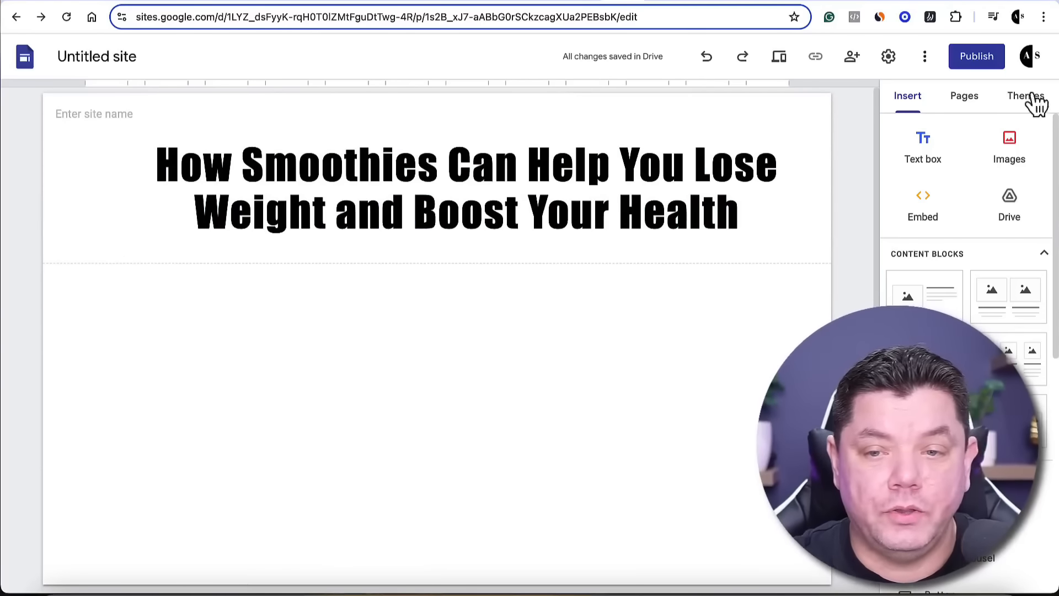
Try adding a text box below the title, remove it, and look at the options for inserting images
left_click(923, 160)
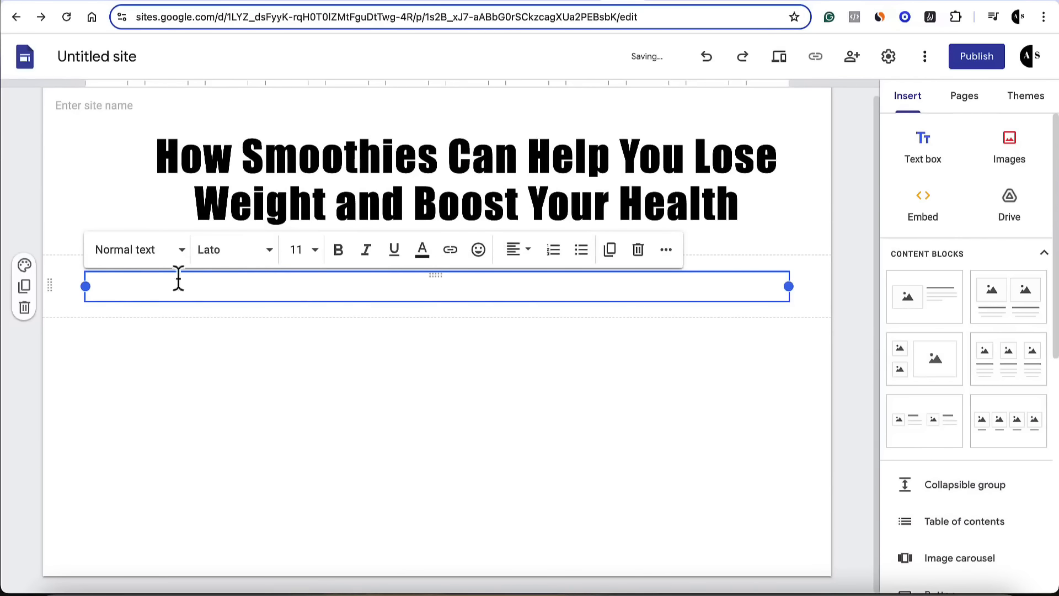
left_click(24, 307)
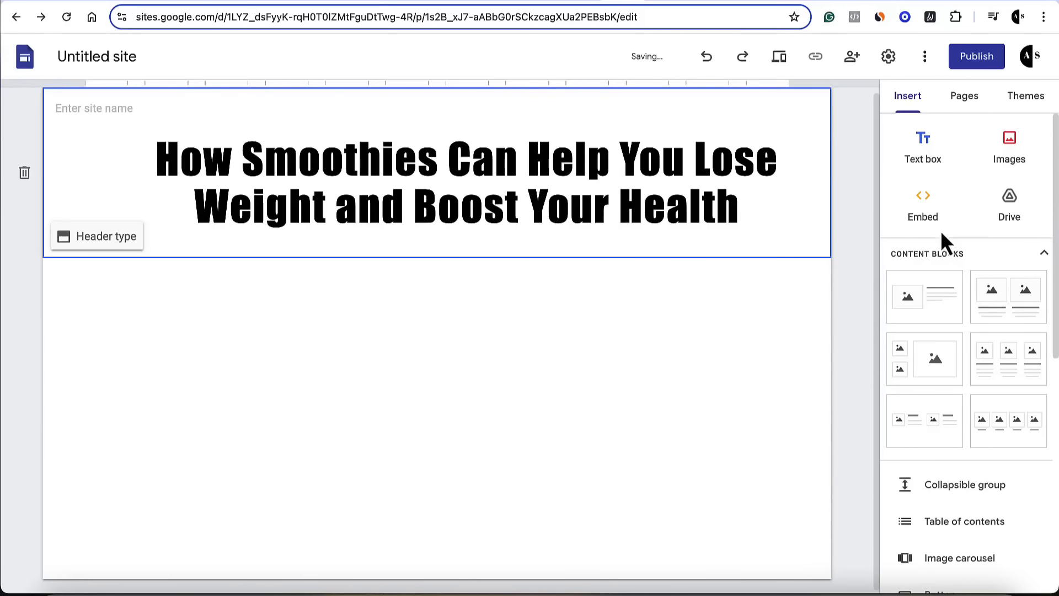
left_click(1016, 162)
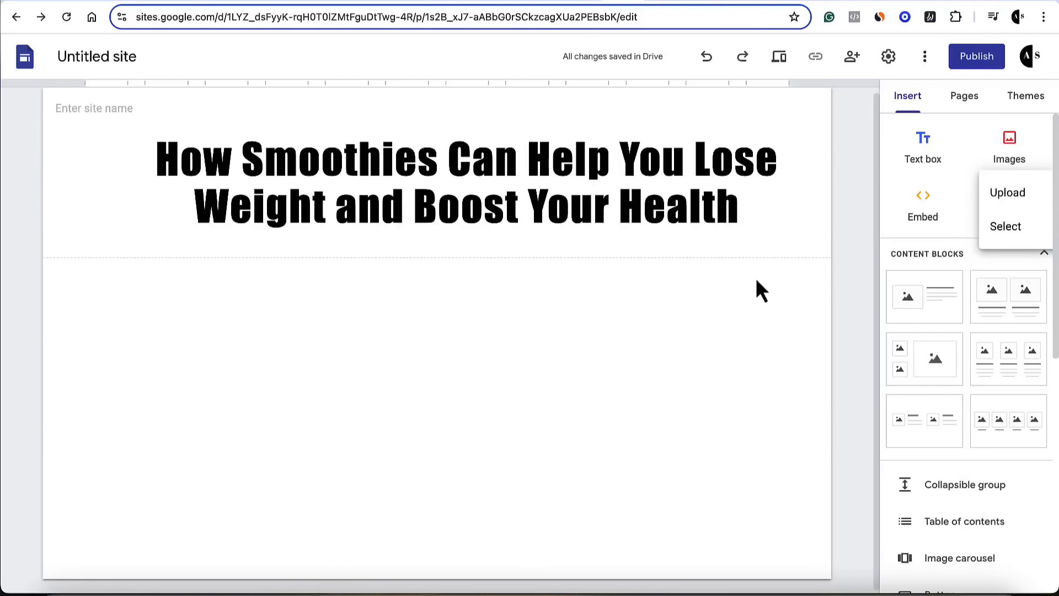
left_click(737, 299)
Insert the content block with one image beside text below the page title
scroll(947, 293, "down", 1)
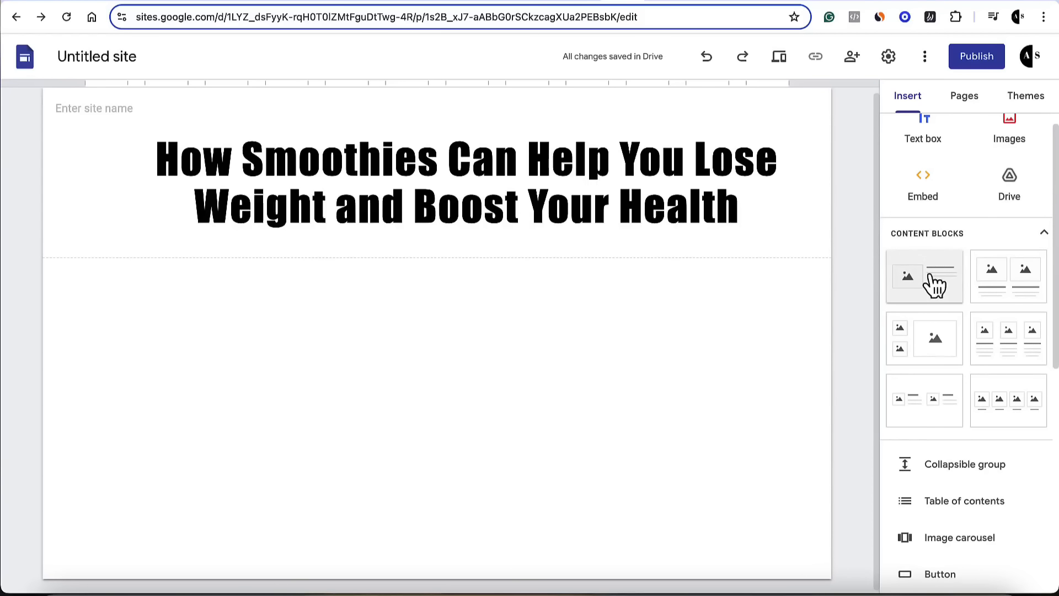
left_click(935, 284)
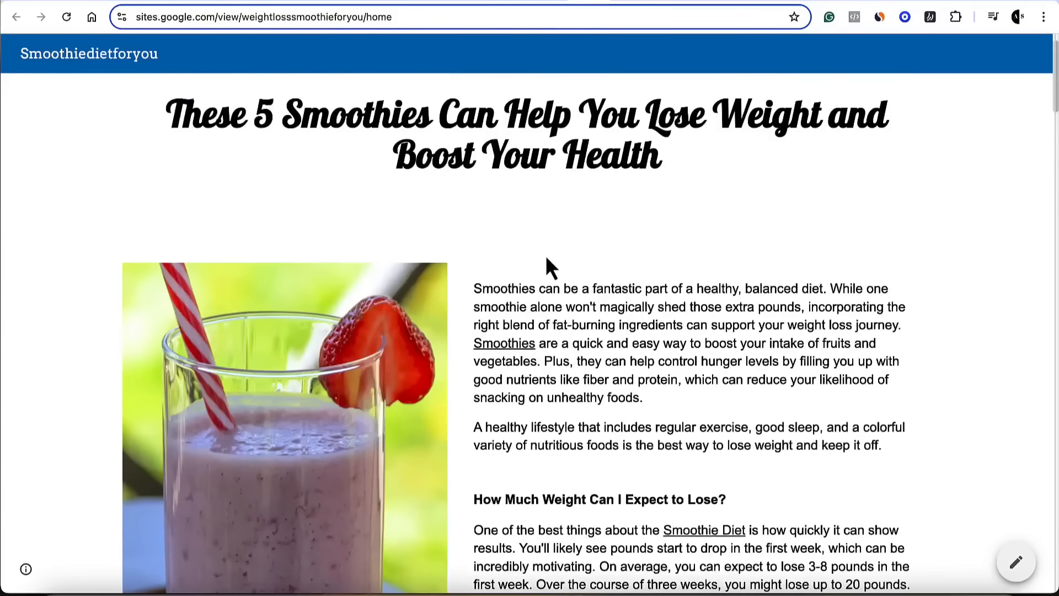
Examine the finished Smoothiedietforyou page, including its intro text, linked words, recipe sections and image placement
scroll(545, 259, "down", 4)
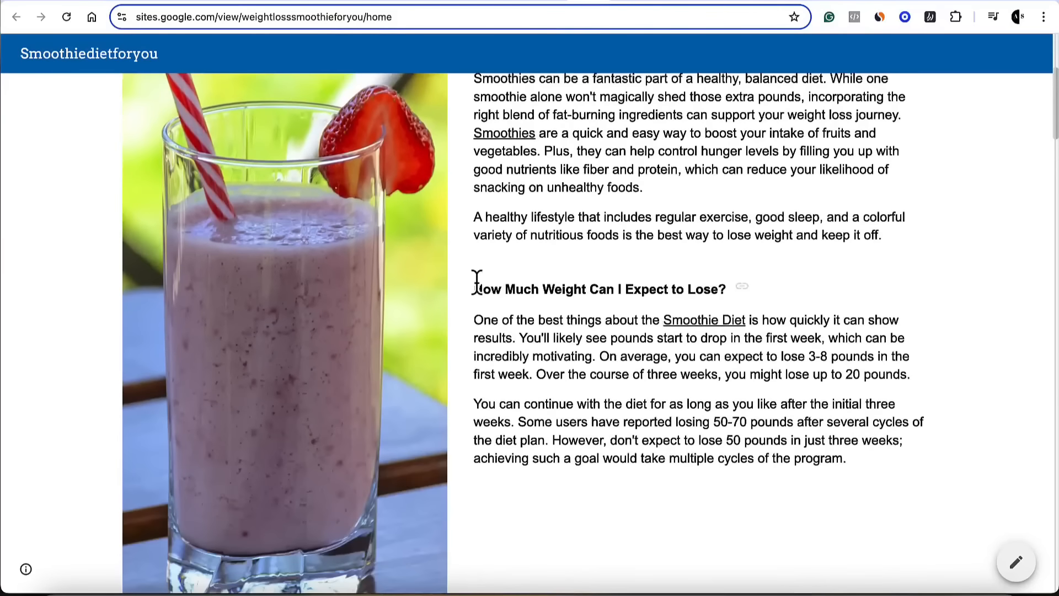
scroll(366, 248, "down", 1)
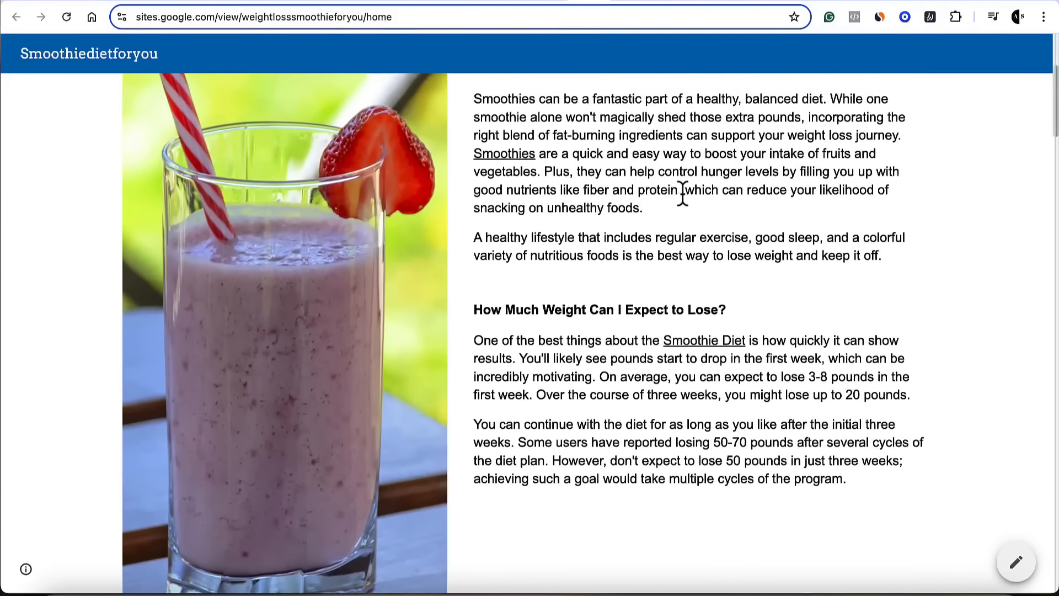
scroll(684, 196, "down", 10)
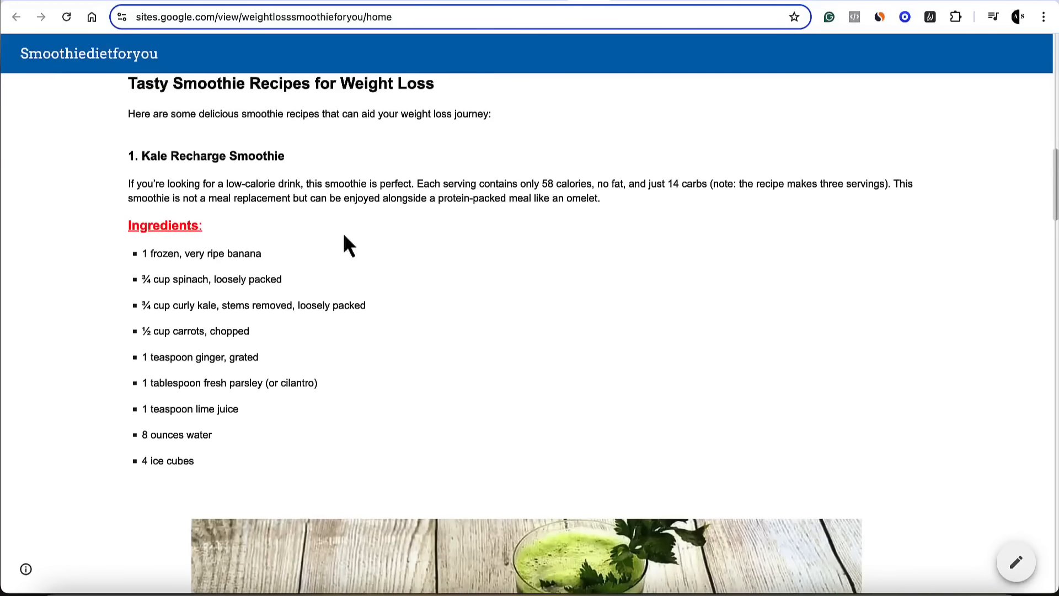
scroll(203, 257, "up", 2)
scroll(608, 330, "down", 12)
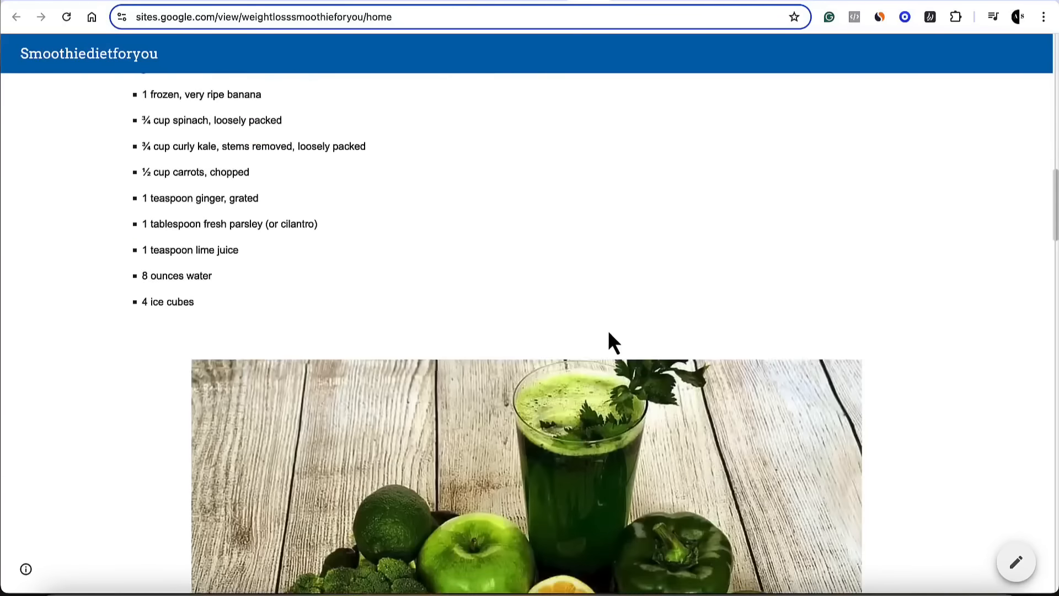
scroll(576, 297, "down", 5)
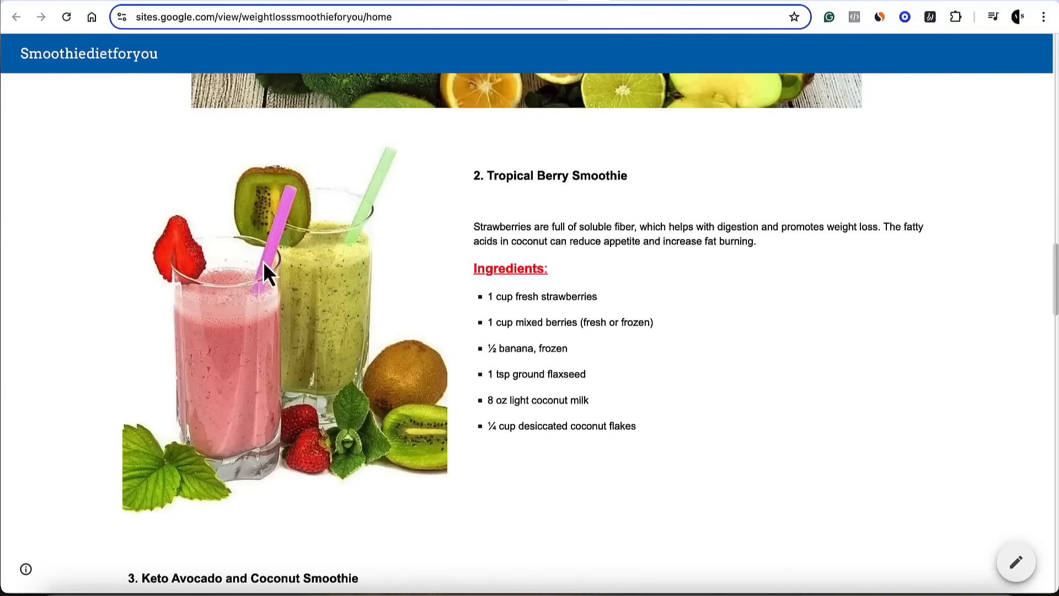
scroll(249, 282, "up", 20)
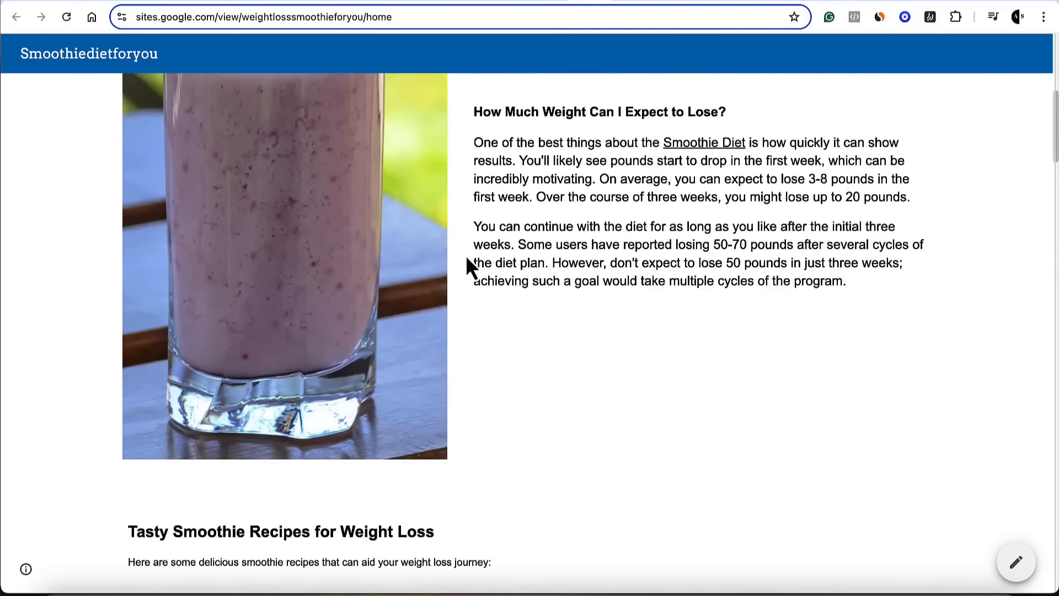
scroll(474, 265, "up", 2)
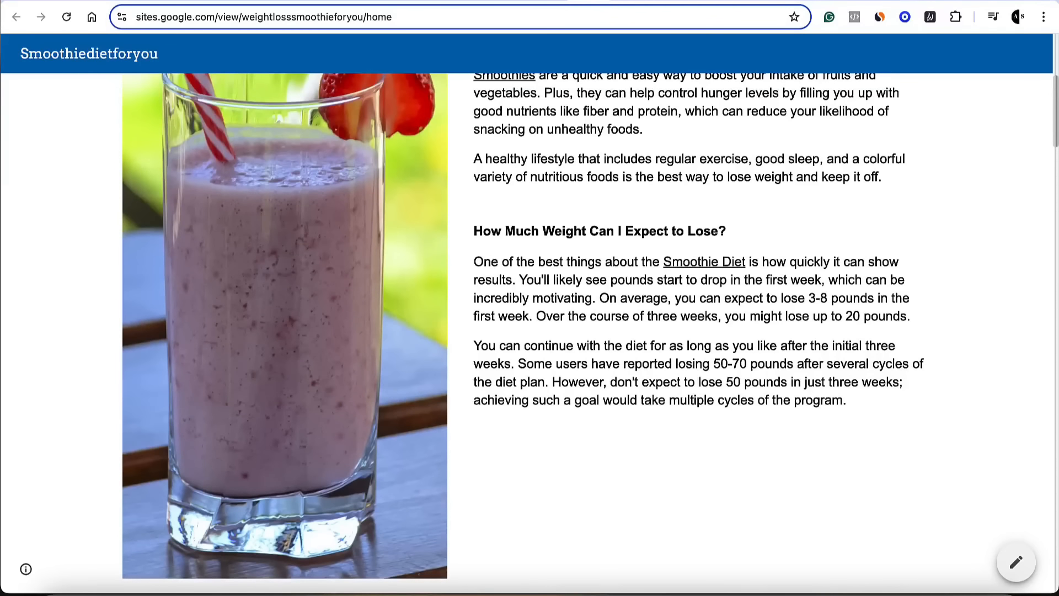
scroll(494, 262, "up", 6)
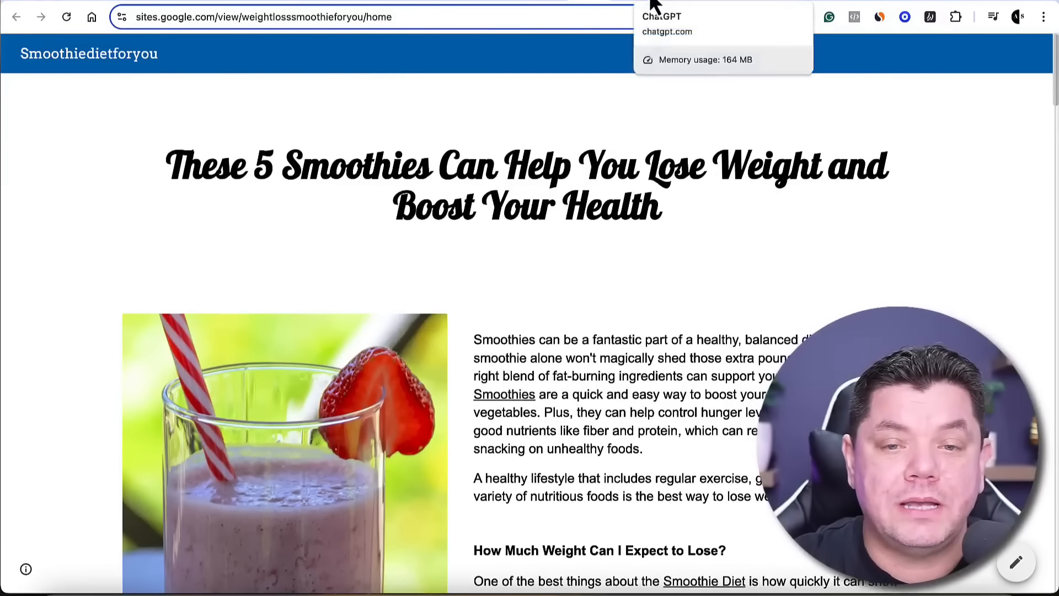
Switch to ChatGPT and copy the two introductory paragraphs below the rewritten article's title
left_click(655, 4)
scroll(671, 243, "down", 1)
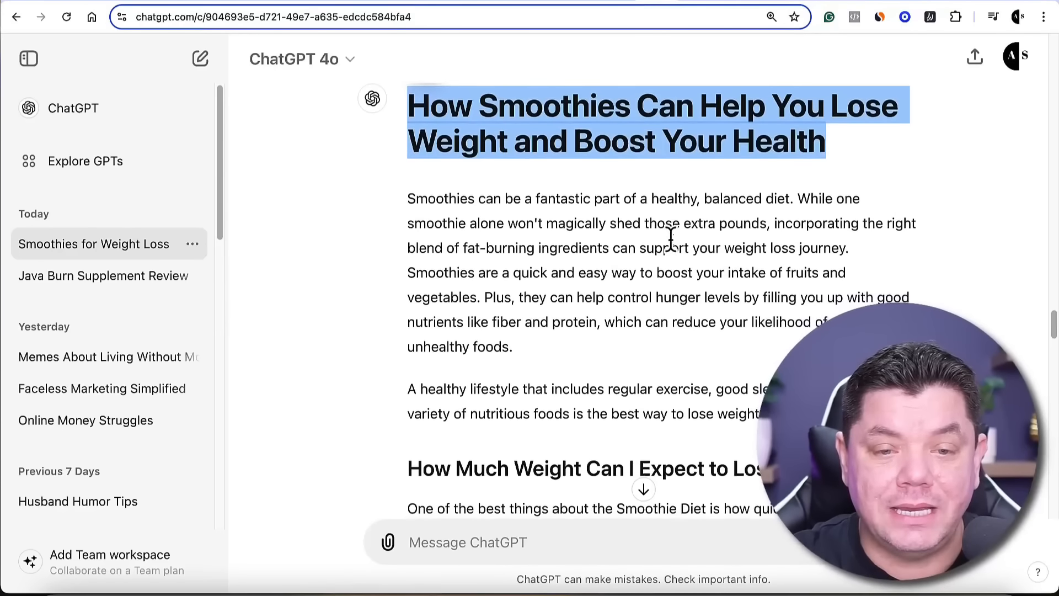
left_click(516, 216)
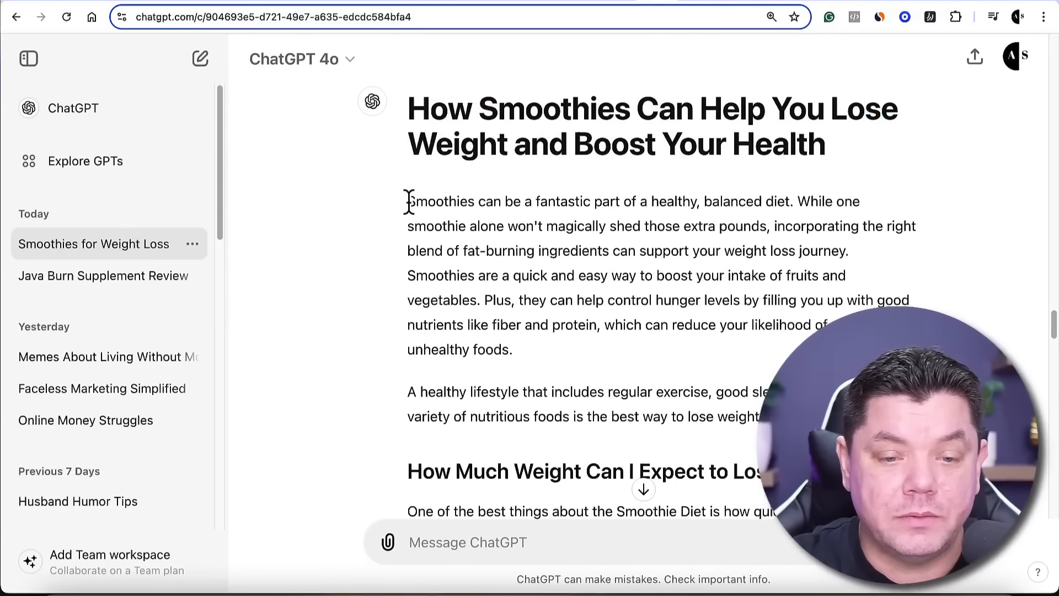
left_click_drag(409, 202, 760, 417)
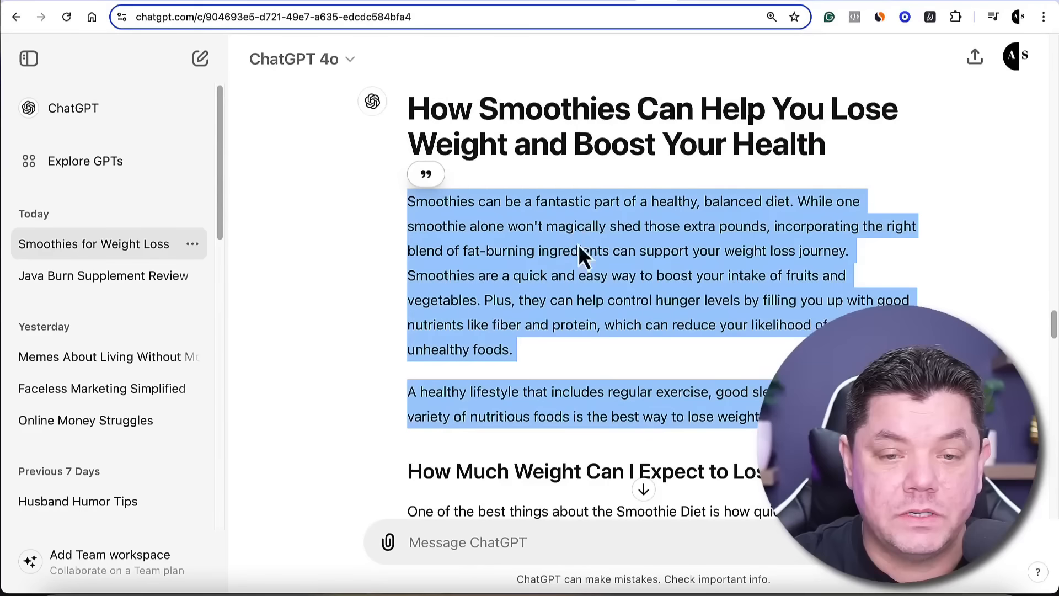
right_click(575, 228)
left_click(645, 257)
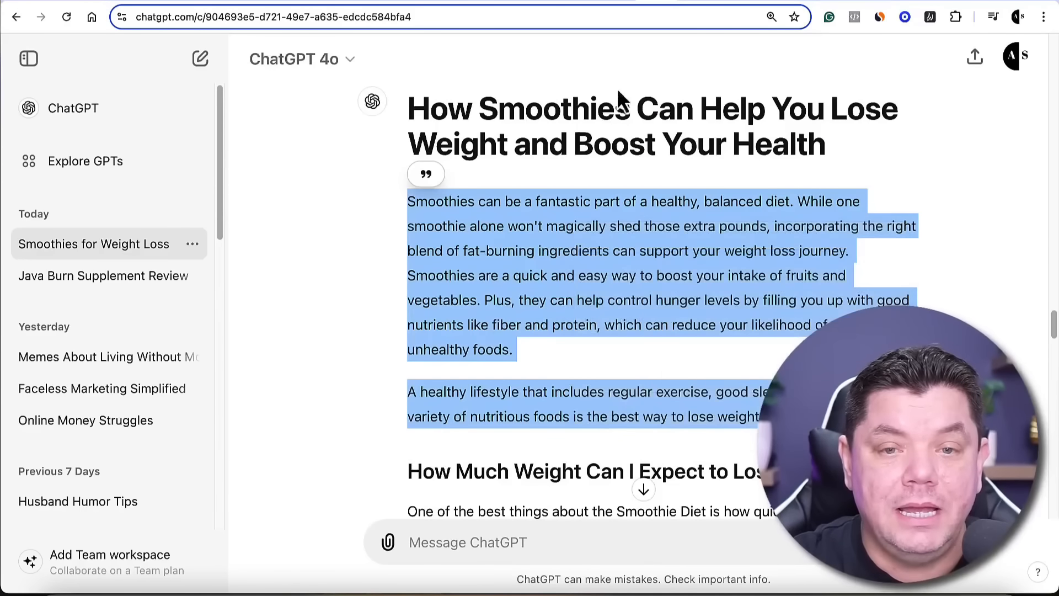
Back in Google Sites, paste the copied paragraphs into the content block's body text and remove the empty heading placeholder above them
left_click(622, 7)
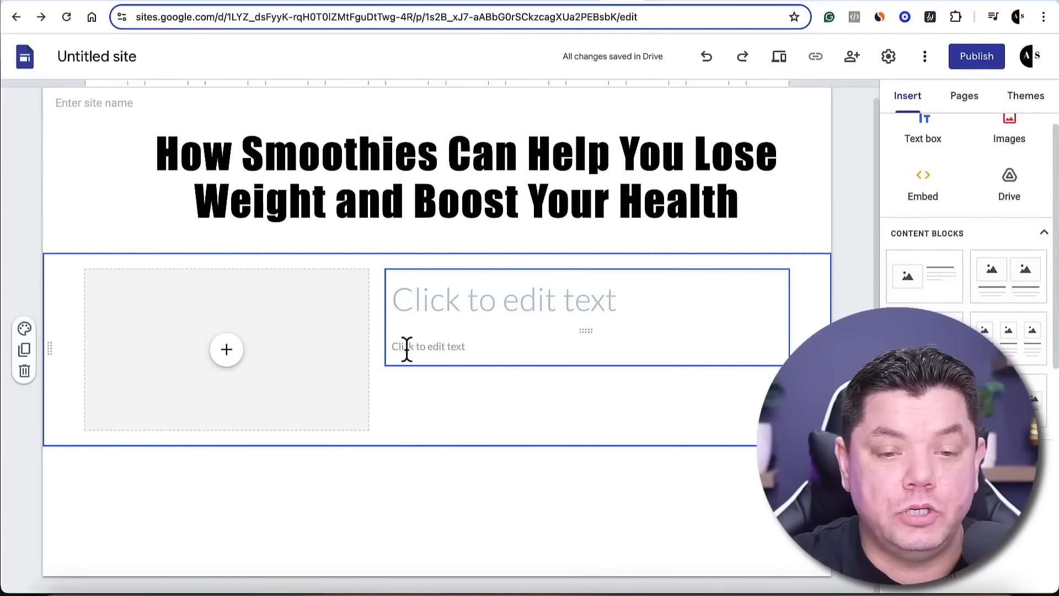
left_click(438, 351)
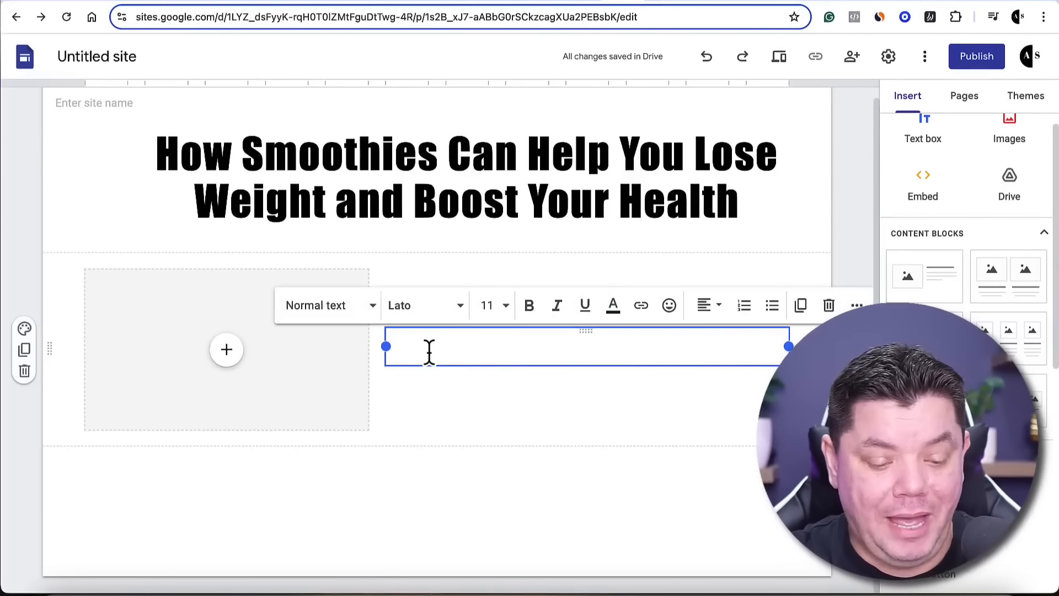
key("ctrl+v")
left_click(314, 492)
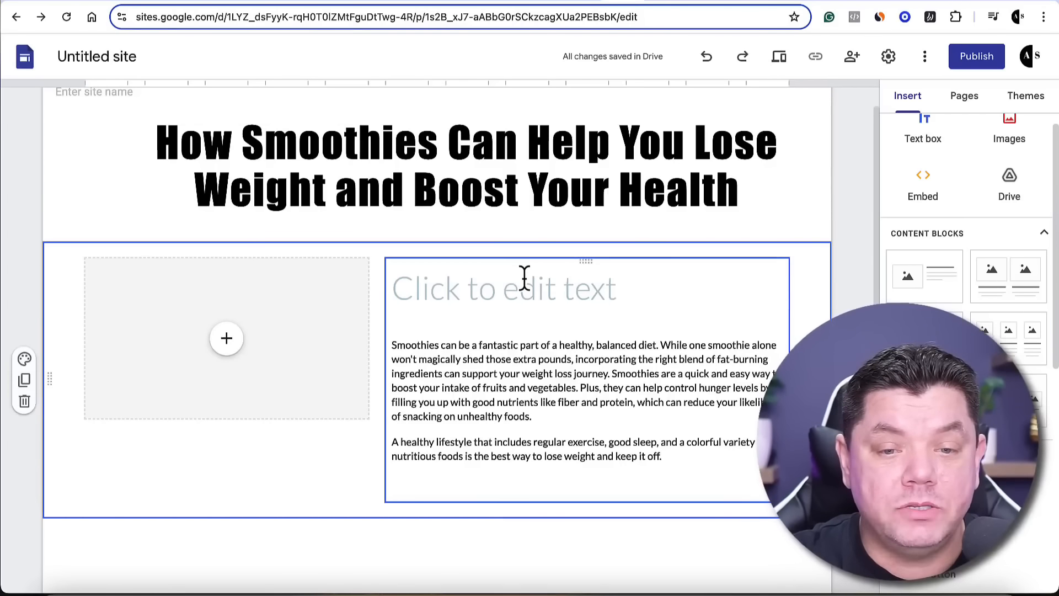
left_click(570, 278)
left_click(773, 236)
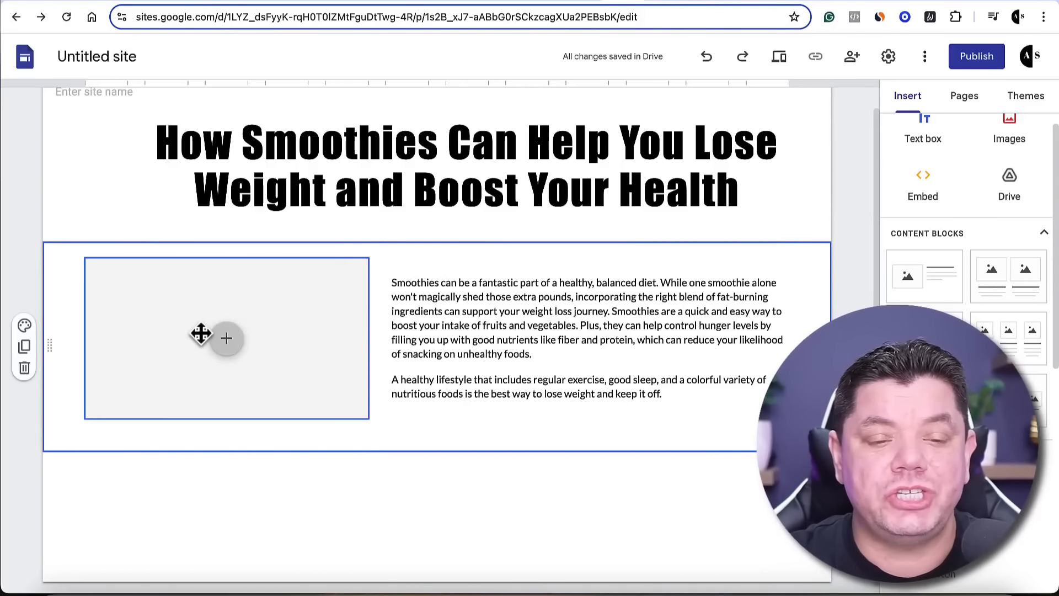
Search Google Images for "smoothies" to fill the content block's image placeholder
left_click(227, 340)
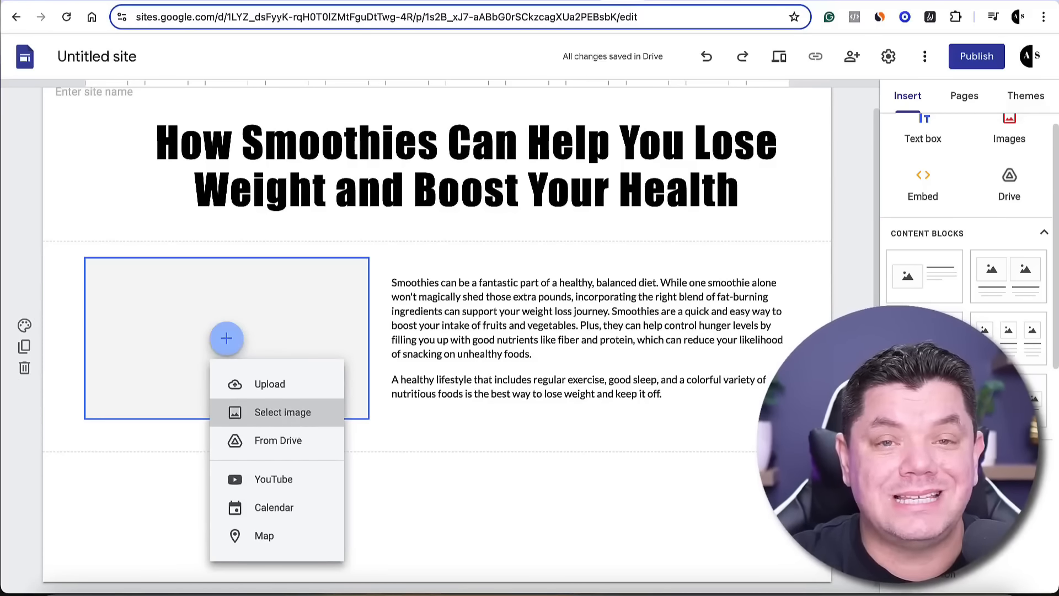
left_click(289, 419)
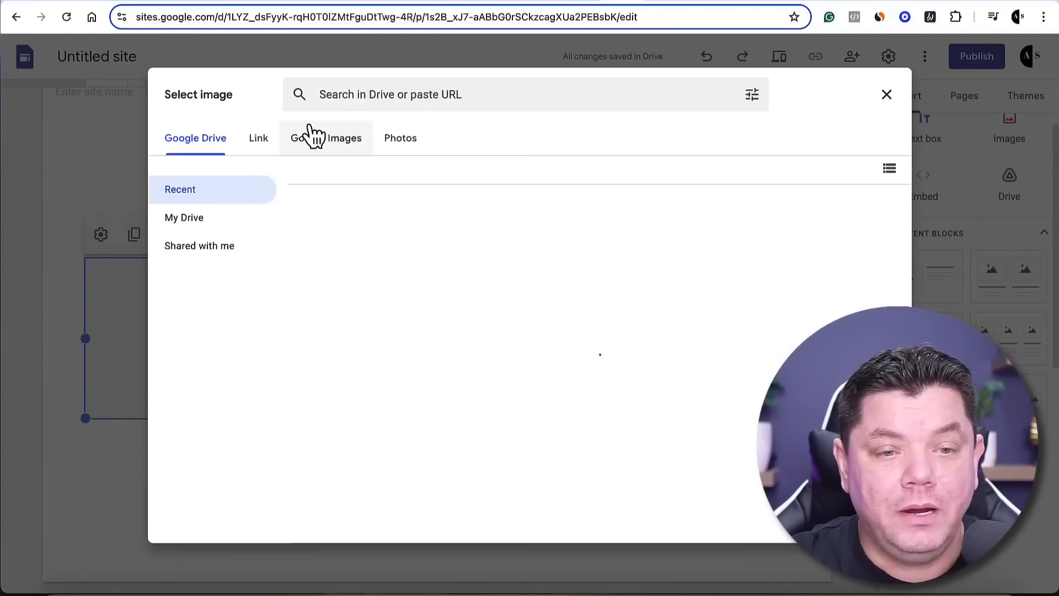
left_click(333, 149)
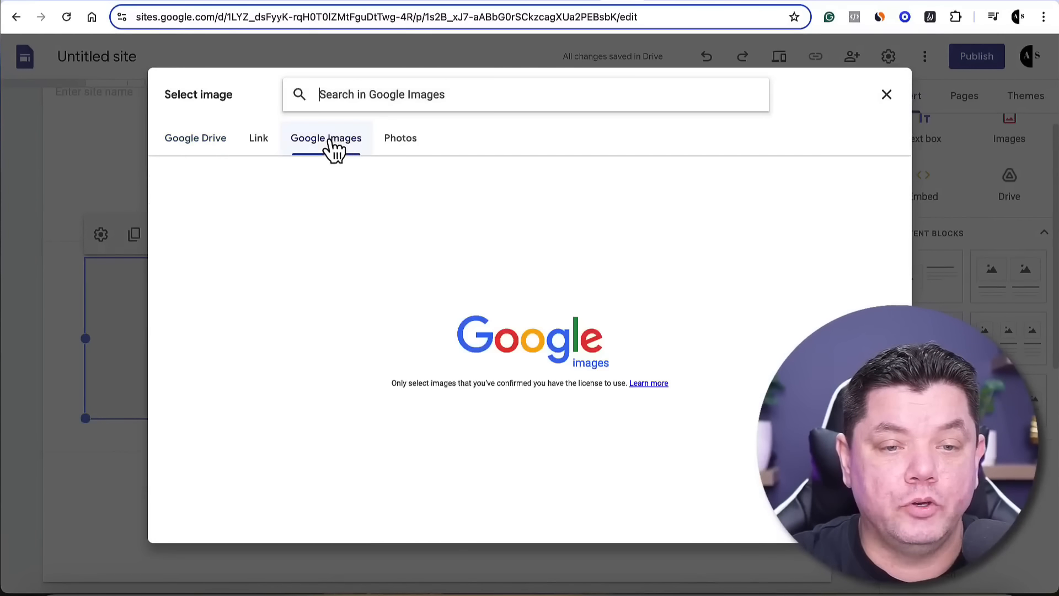
left_click(365, 89)
type("smoothies")
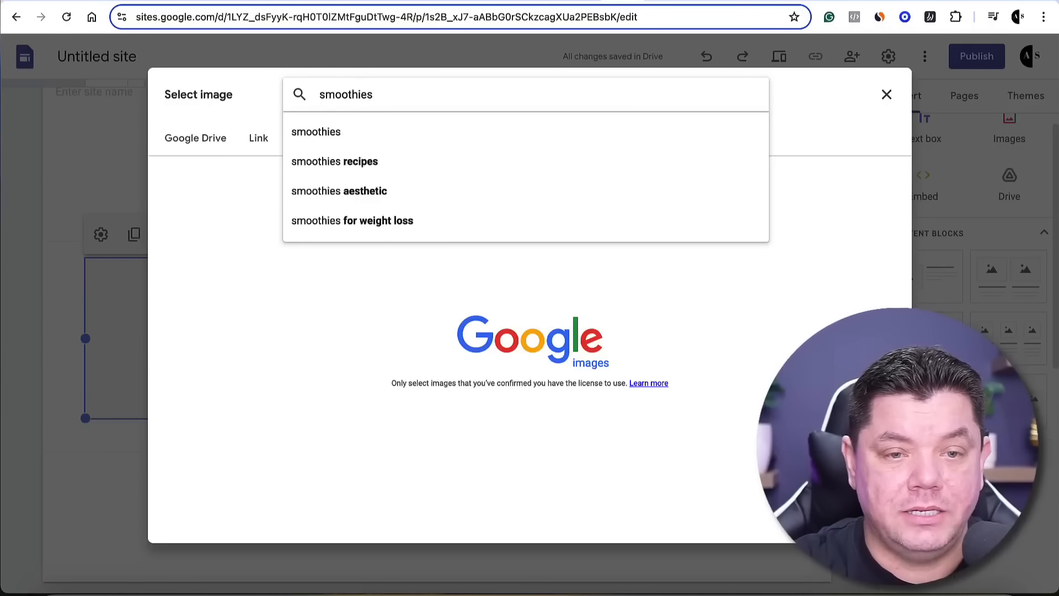
key("Return")
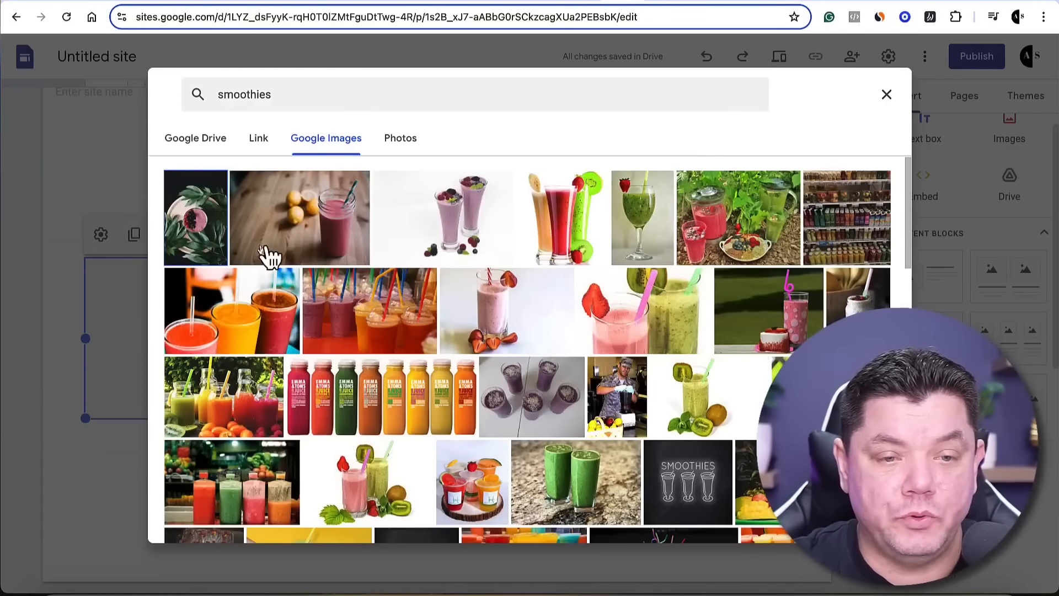
Insert the picture of pink and green smoothies with kiwi and strawberries beside the intro text
scroll(342, 267, "down", 4)
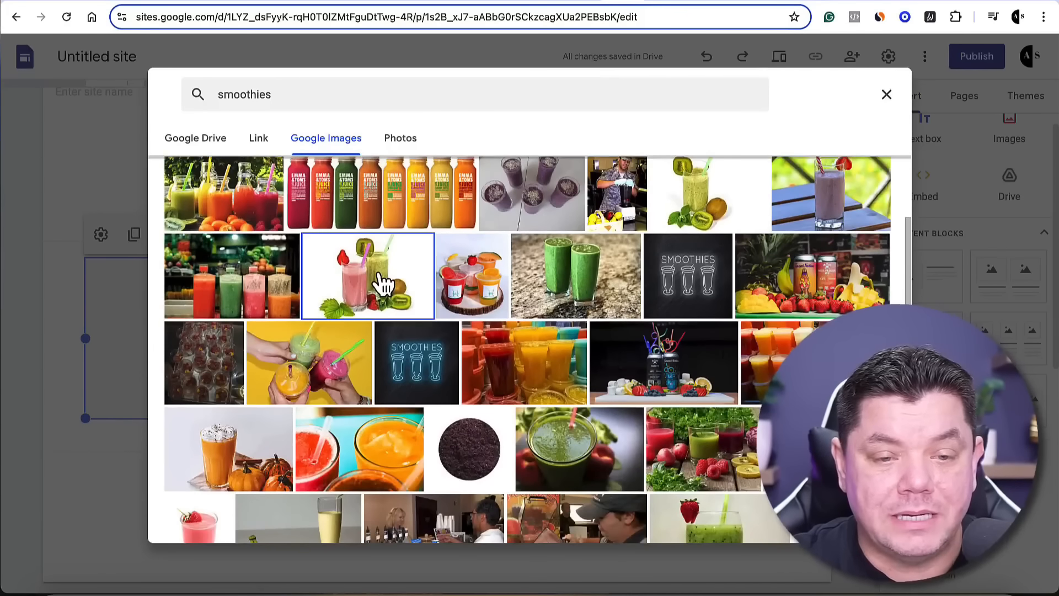
left_click(380, 283)
left_click(877, 521)
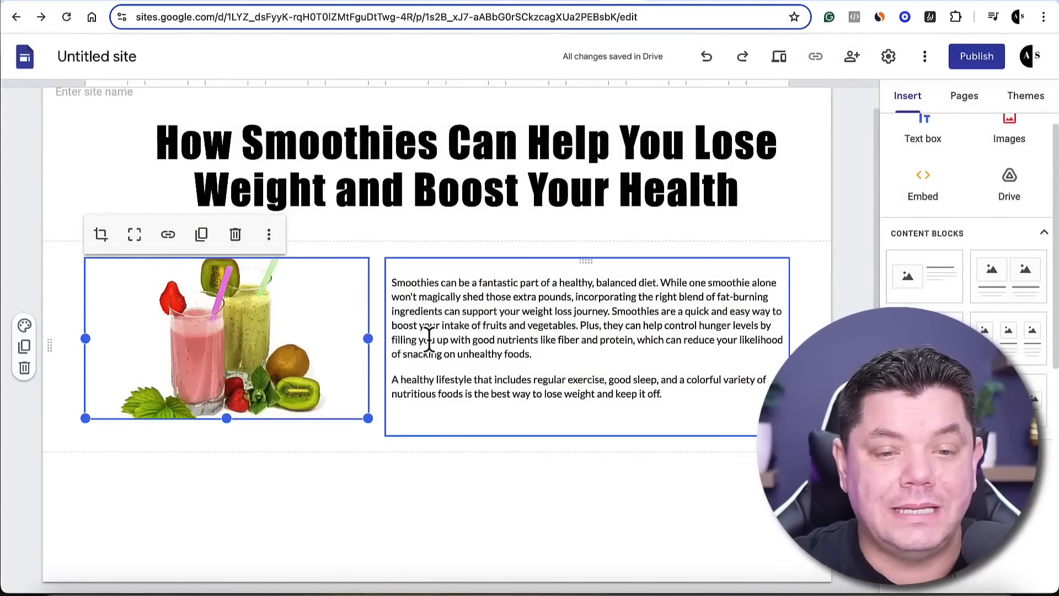
left_click(614, 487)
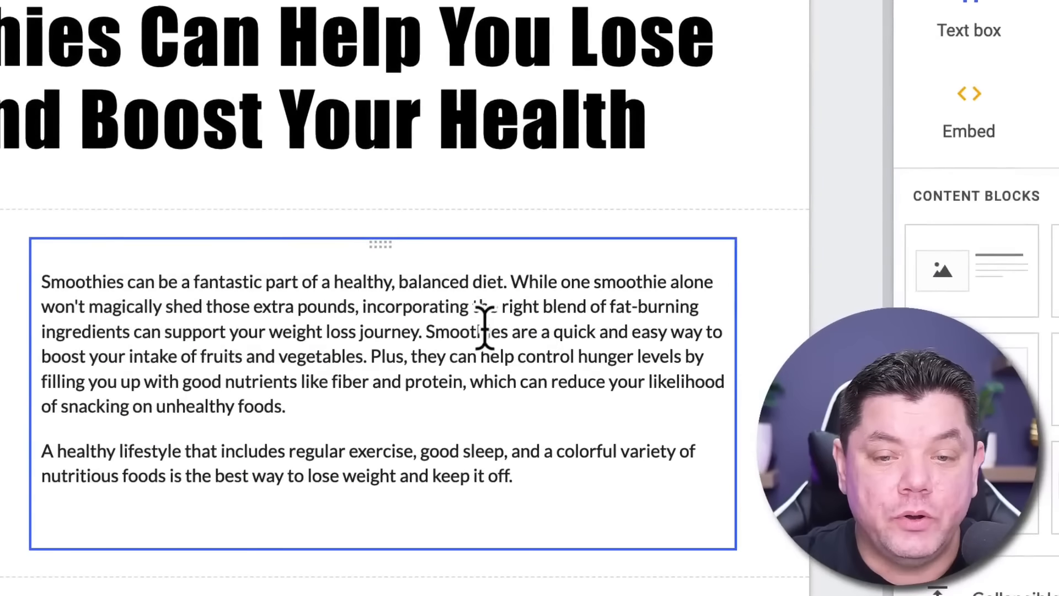
Link the word "Smoothies" at the start of the first paragraph to the copied ClickBank affiliate URL
left_click_drag(425, 333, 506, 335)
left_click(569, 359)
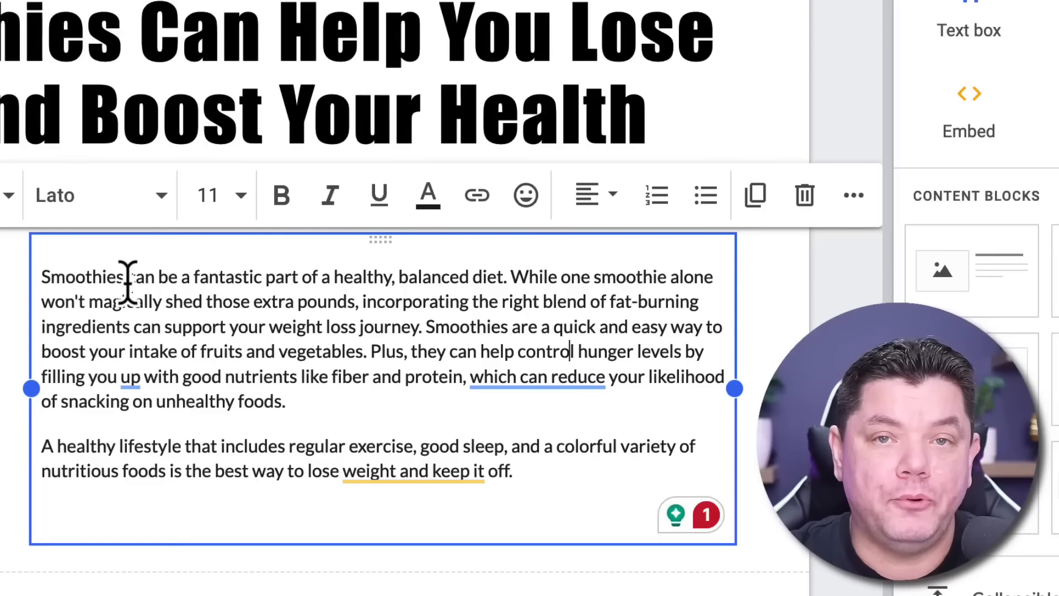
left_click_drag(124, 276, 40, 277)
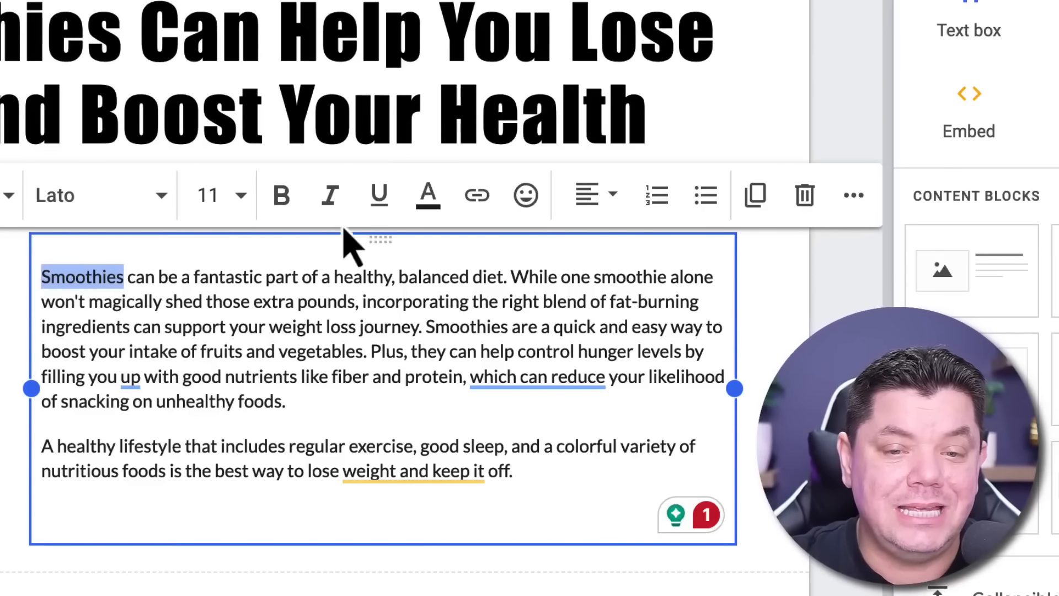
left_click(475, 197)
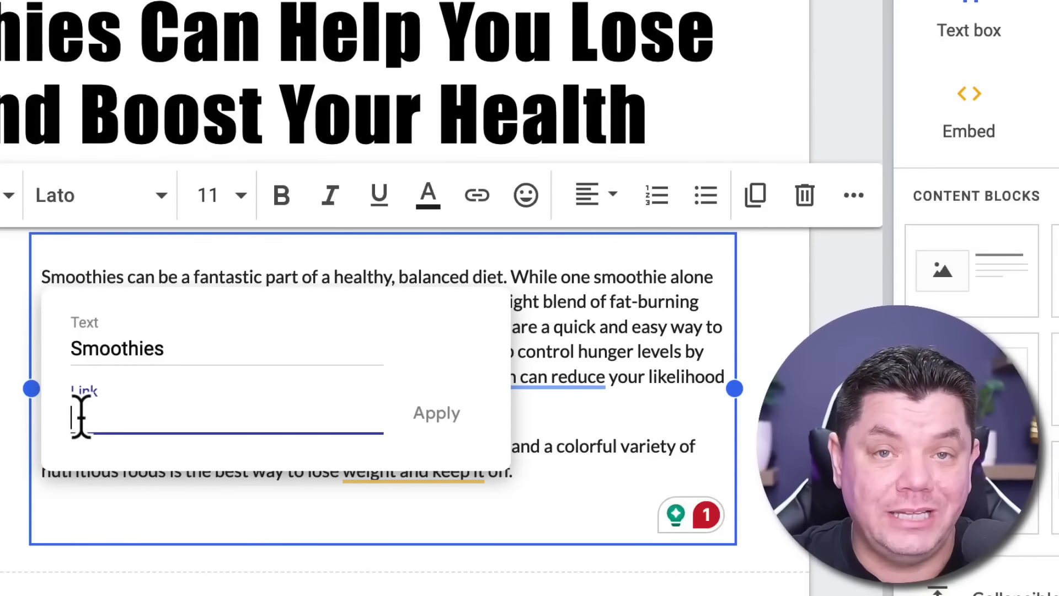
type("8w1mxb3pk9lz40.hop.clickbank.net")
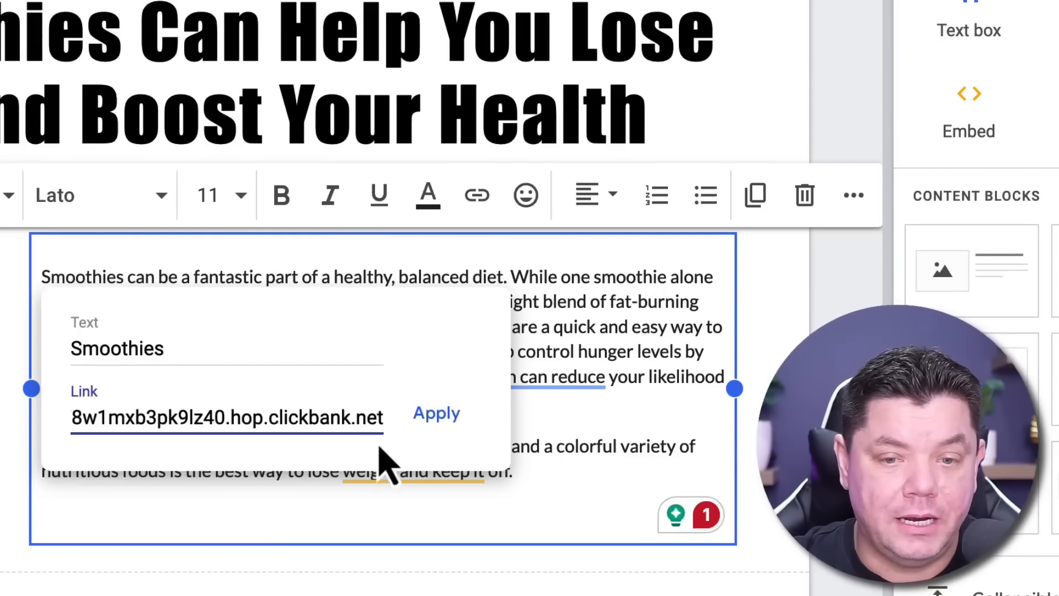
left_click(435, 415)
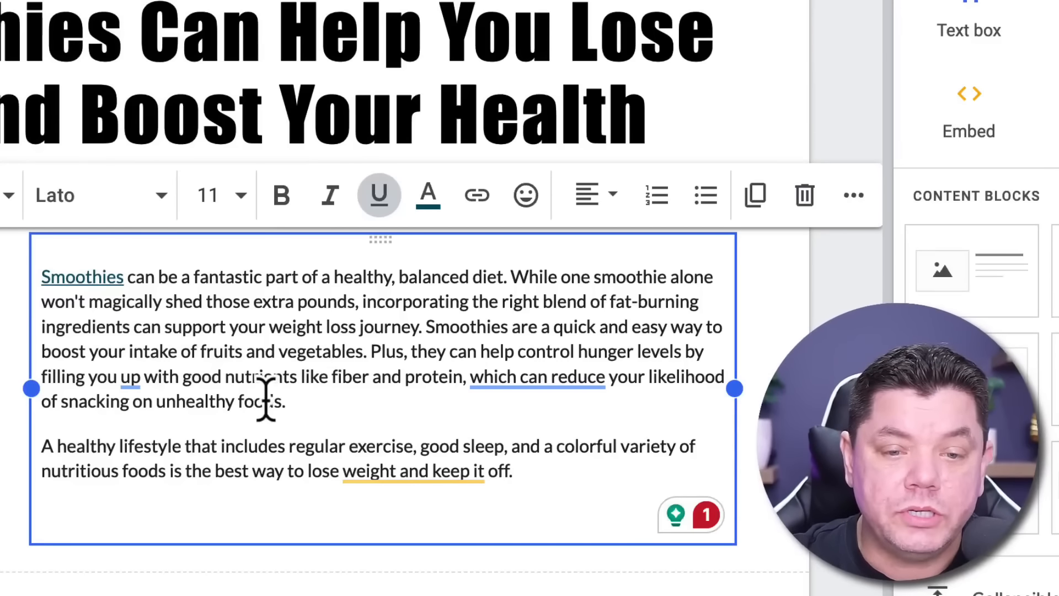
Link the second capitalized "Smoothies" in the first paragraph to the same ClickBank affiliate URL
left_click_drag(436, 326, 509, 326)
left_click(478, 325)
left_click(478, 199)
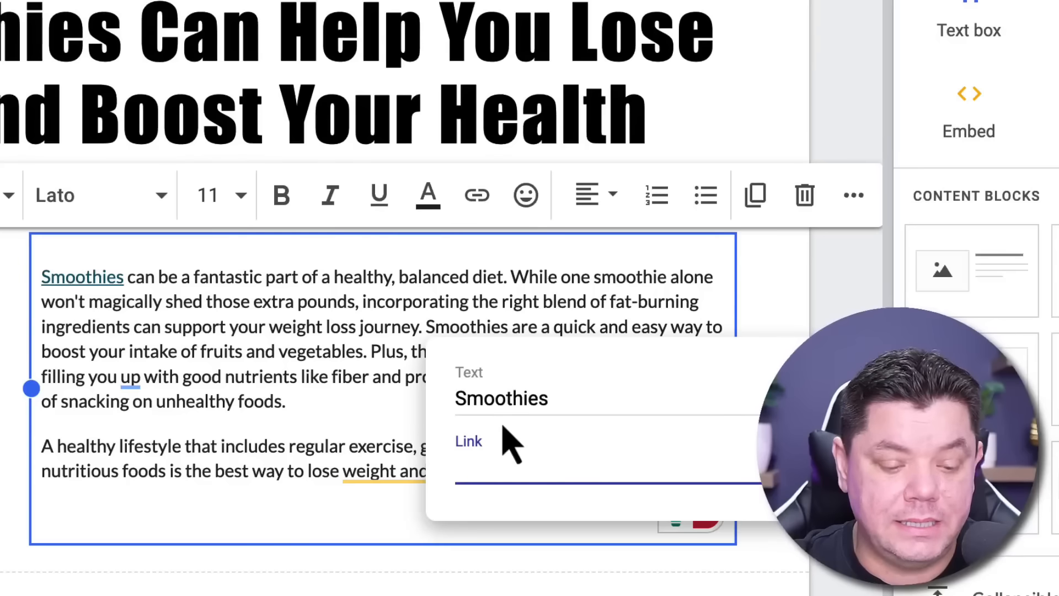
key("ctrl+v")
key("Return")
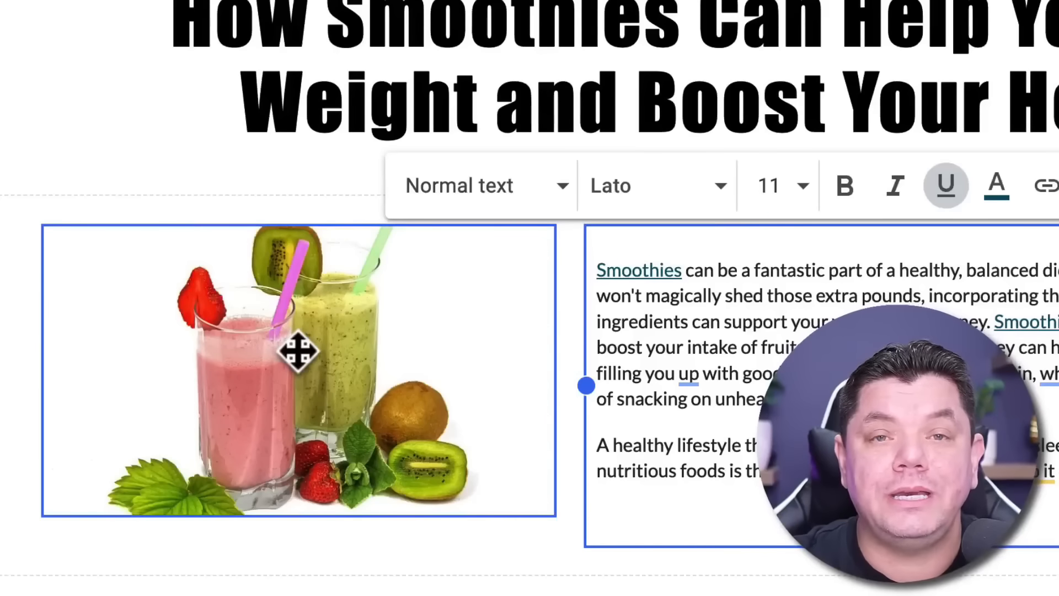
Link the smoothie picture beside the intro text to the ClickBank affiliate URL
left_click(297, 360)
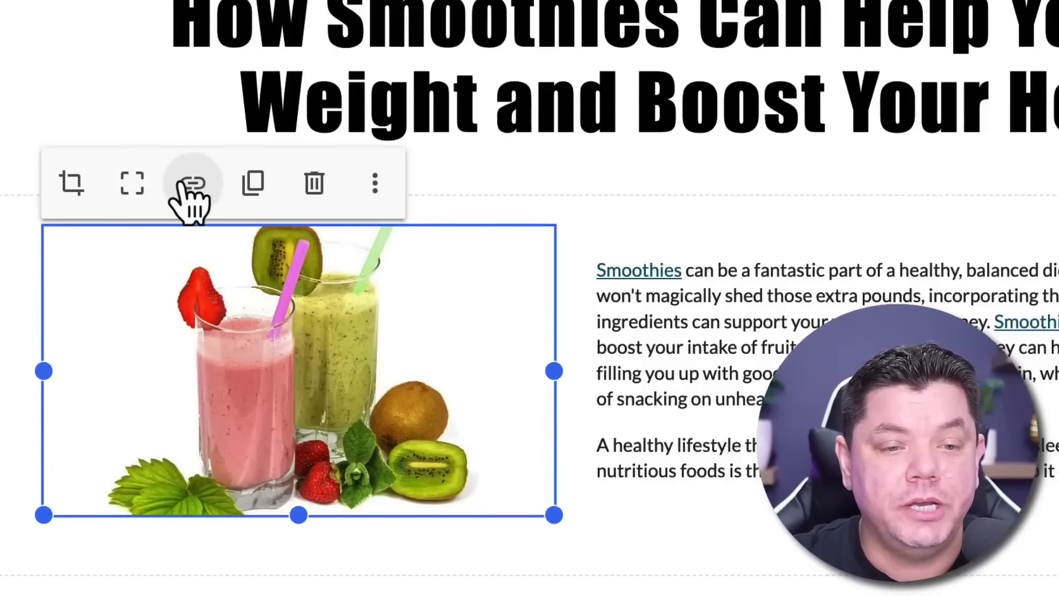
left_click(197, 186)
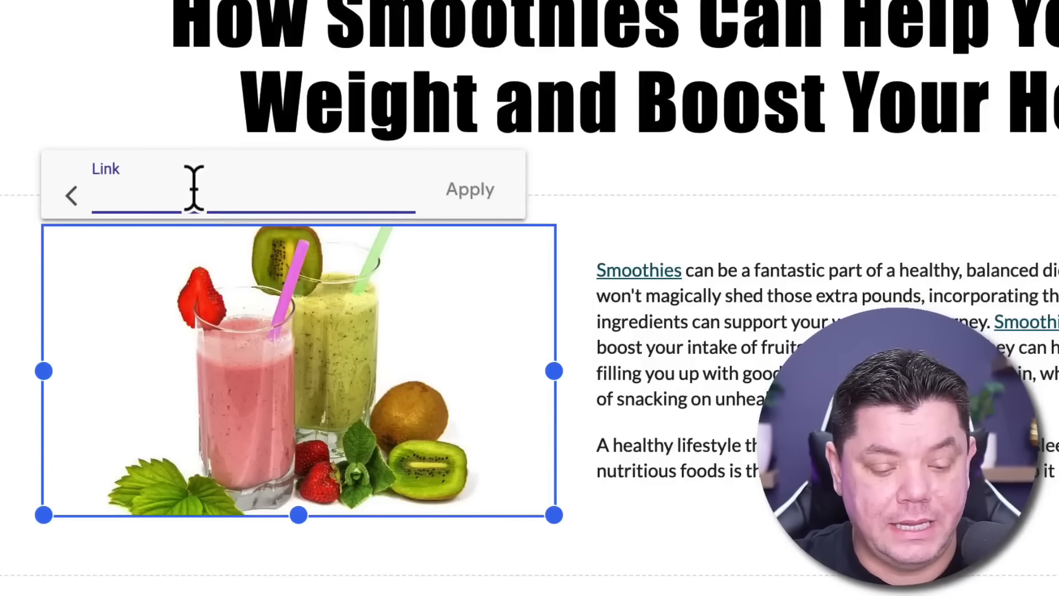
type("https://17f5d5ubrul78w1mxb3pk9lz40.hop.clickbank.net")
left_click(470, 189)
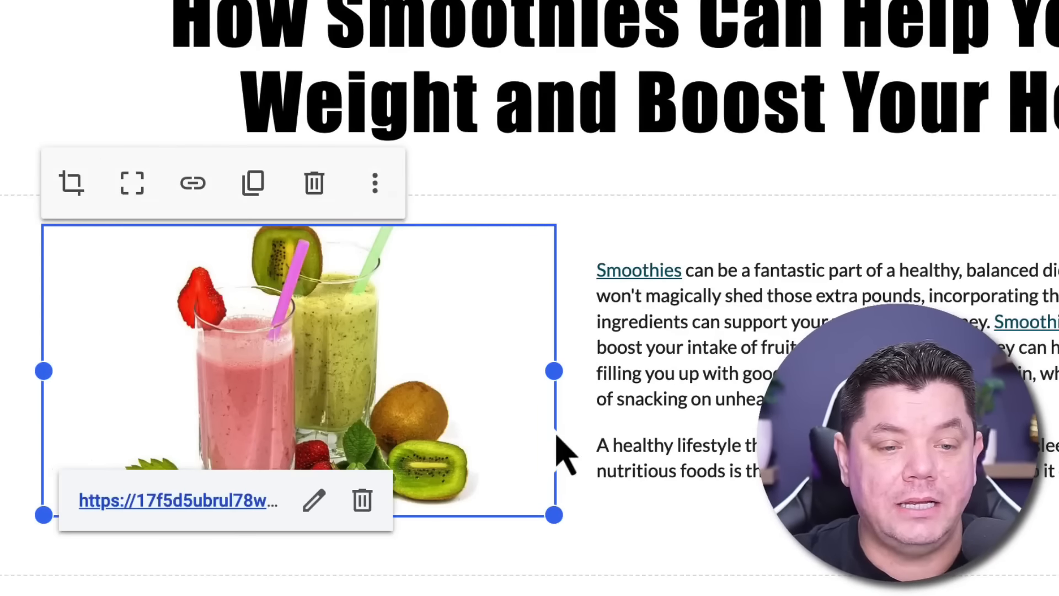
left_click(342, 527)
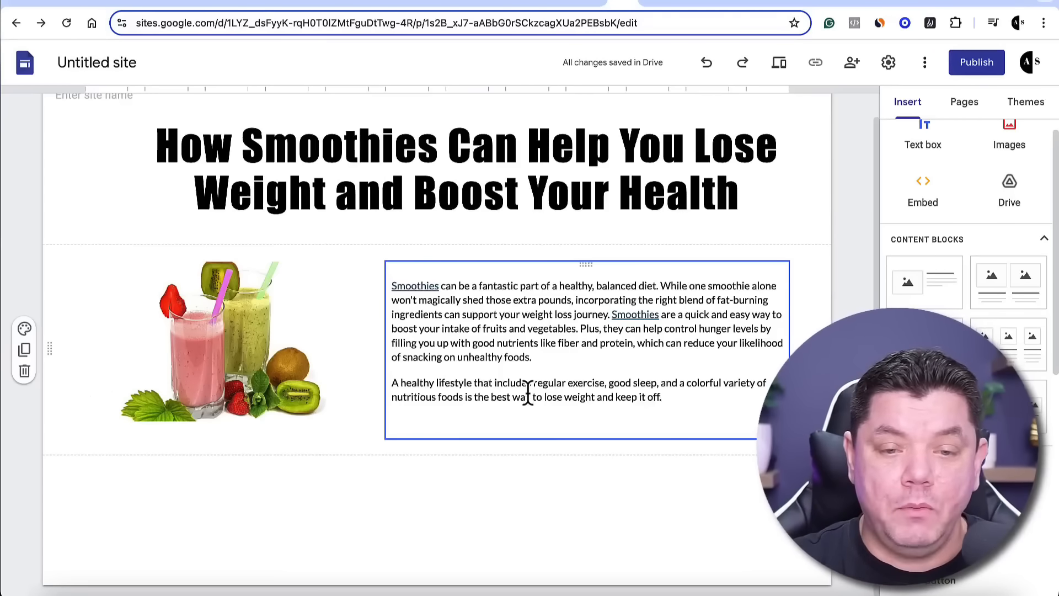
Add a content block with an image placeholder beside a title and body text below the intro section
scroll(527, 393, "down", 1)
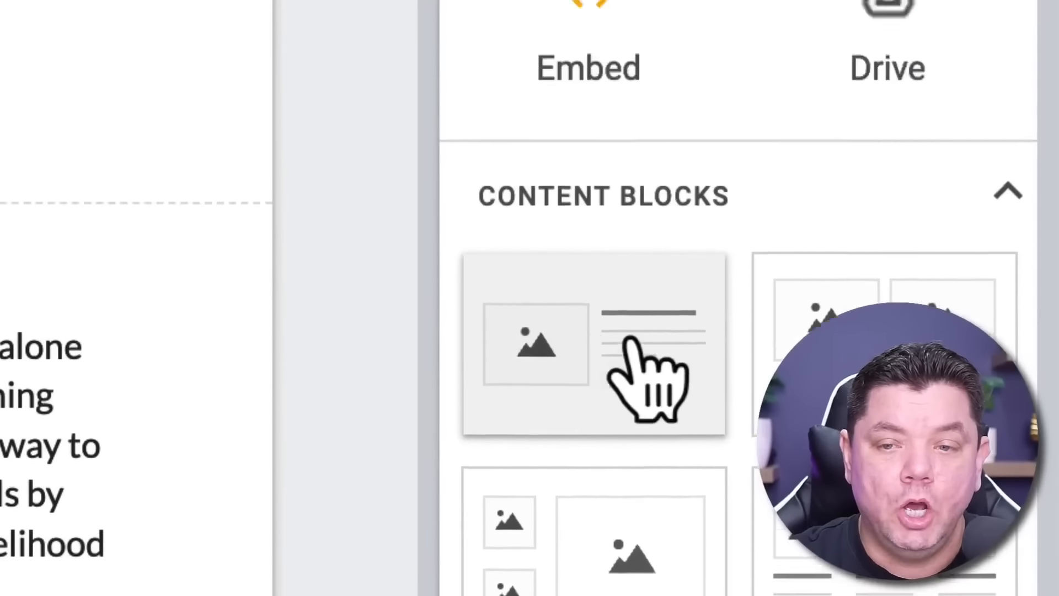
scroll(606, 420, "up", 2)
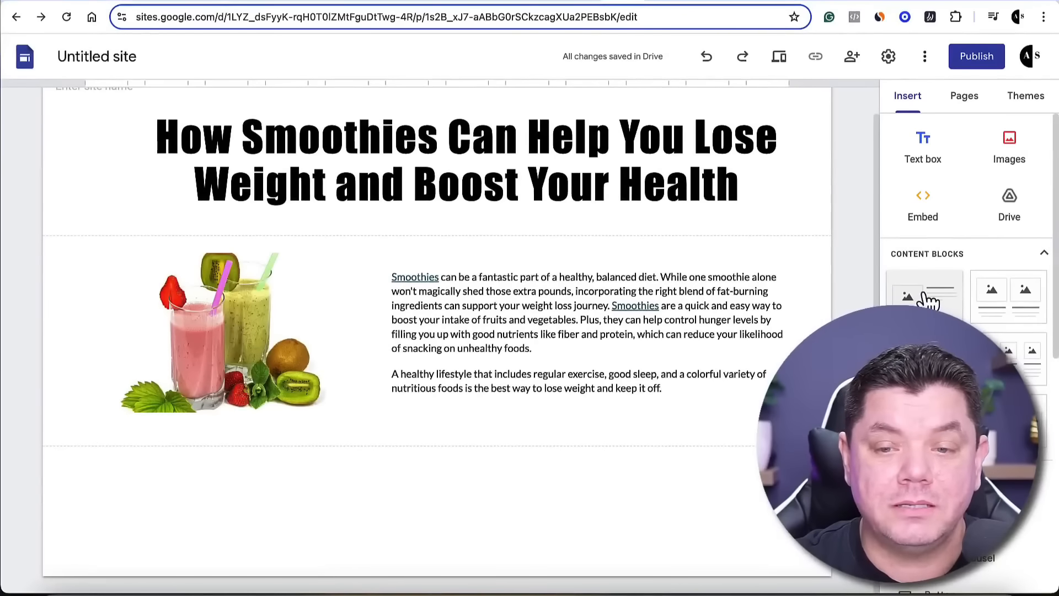
left_click(929, 300)
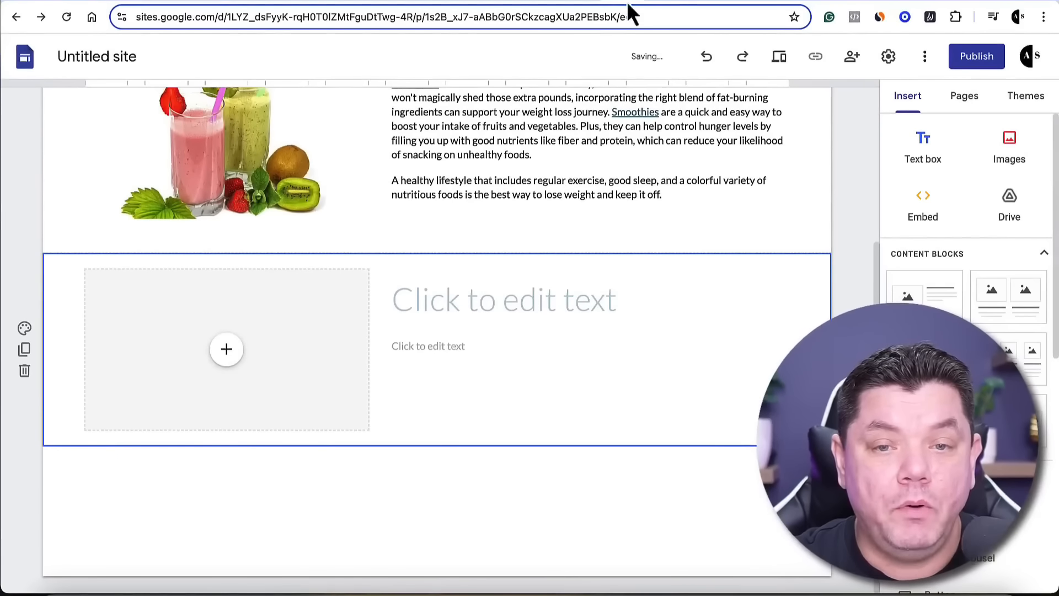
Switch to ChatGPT and copy the "How Much Weight Can I Expect to Lose?" heading with its two paragraphs
left_click(659, 3)
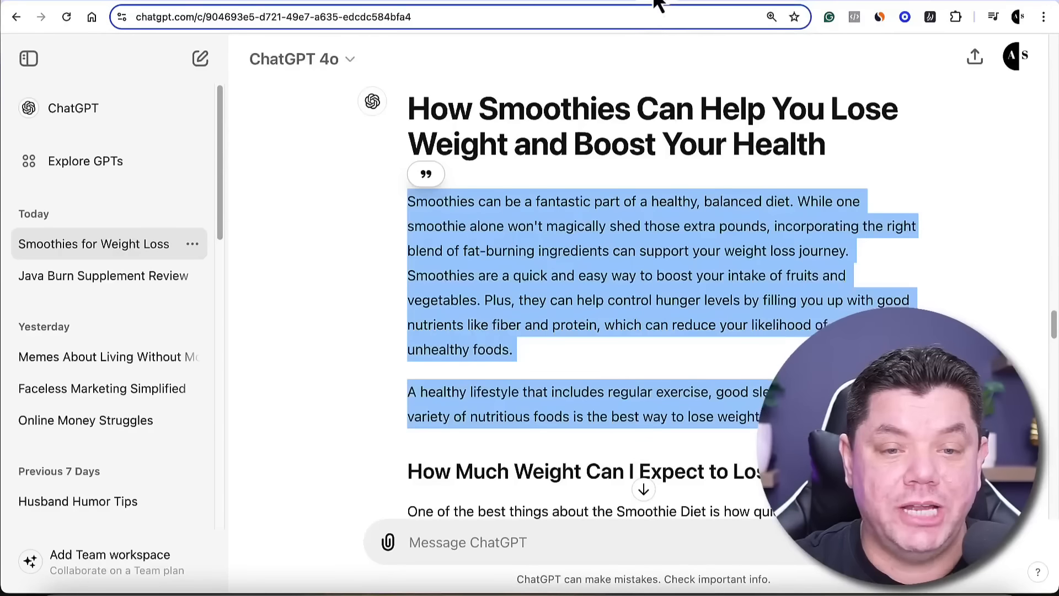
left_click(630, 226)
scroll(630, 230, "down", 5)
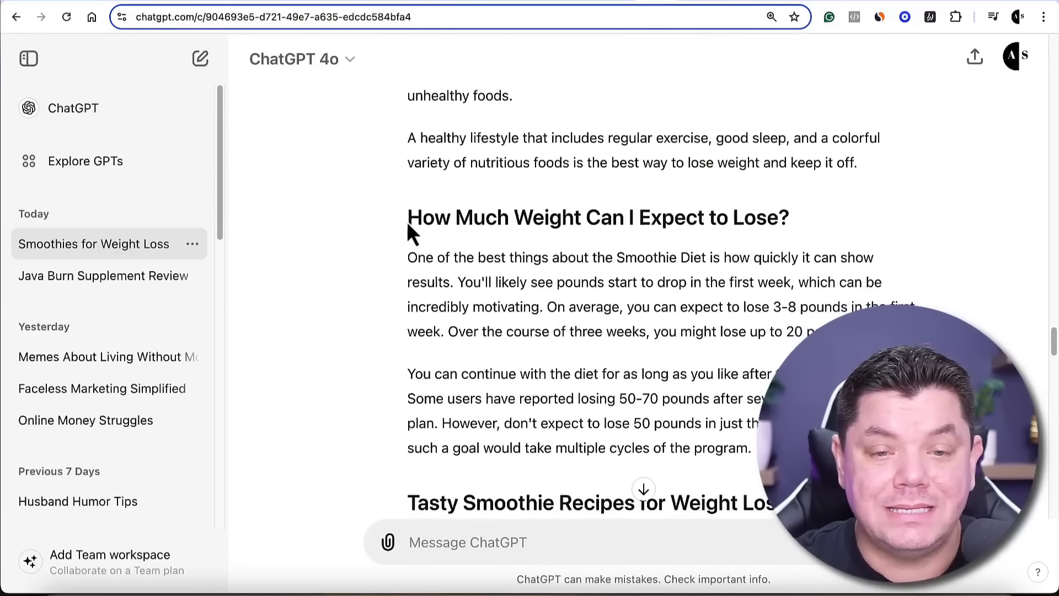
scroll(720, 221, "down", 2)
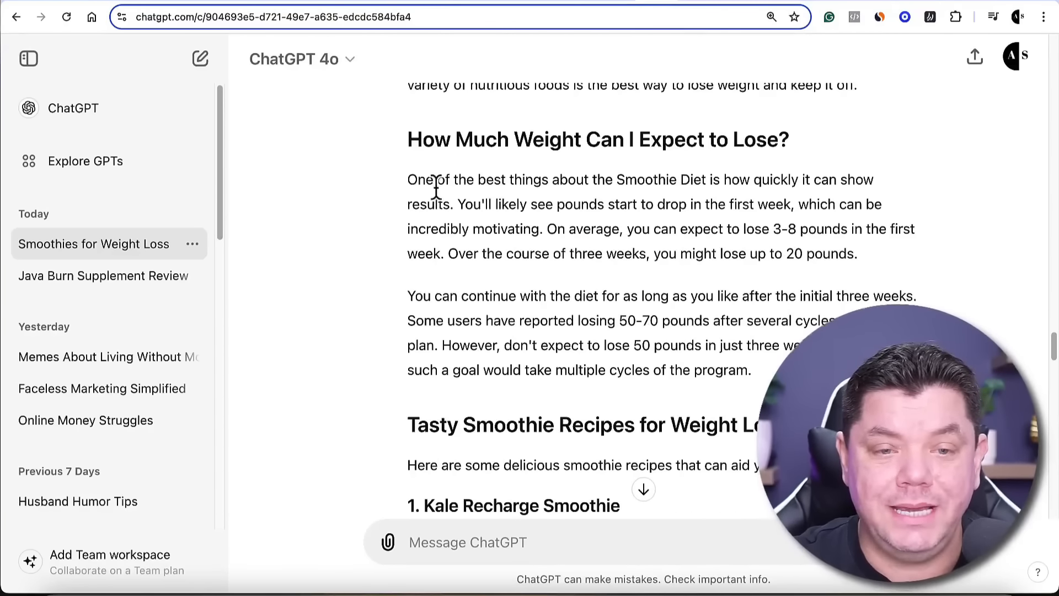
left_click_drag(407, 137, 747, 315)
key("ctrl+c")
right_click(748, 309)
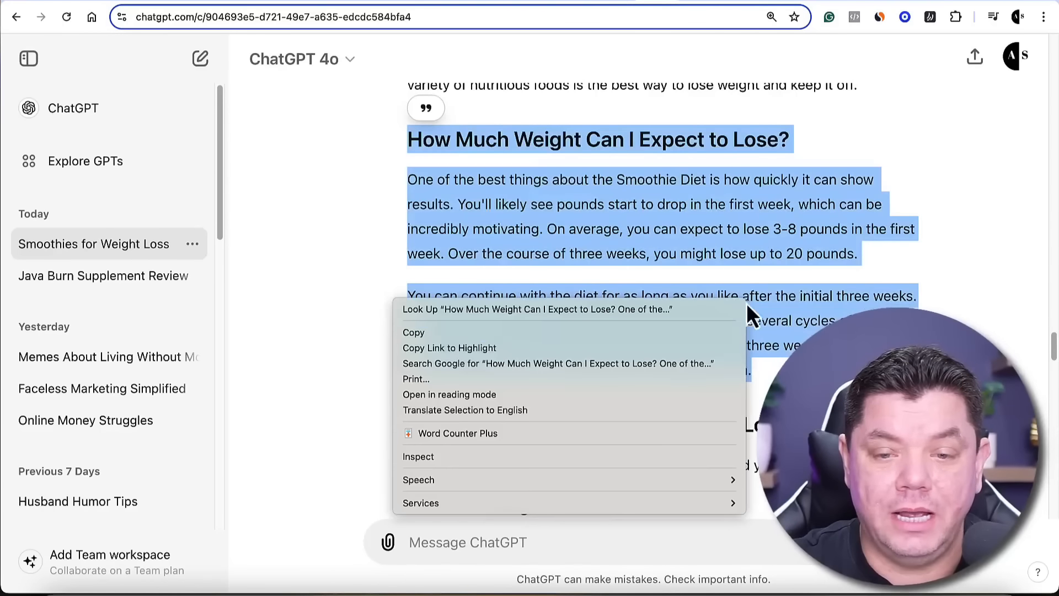
left_click(521, 333)
Back in Google Sites, paste the copied section into the new block's body text and move its heading into the title placeholder
left_click(628, 8)
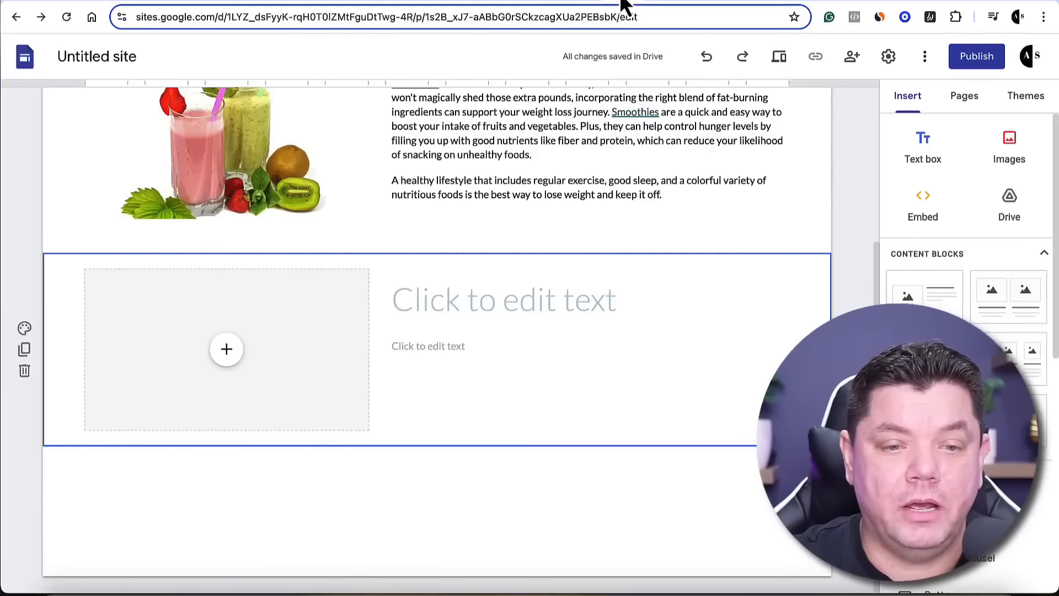
left_click(461, 349)
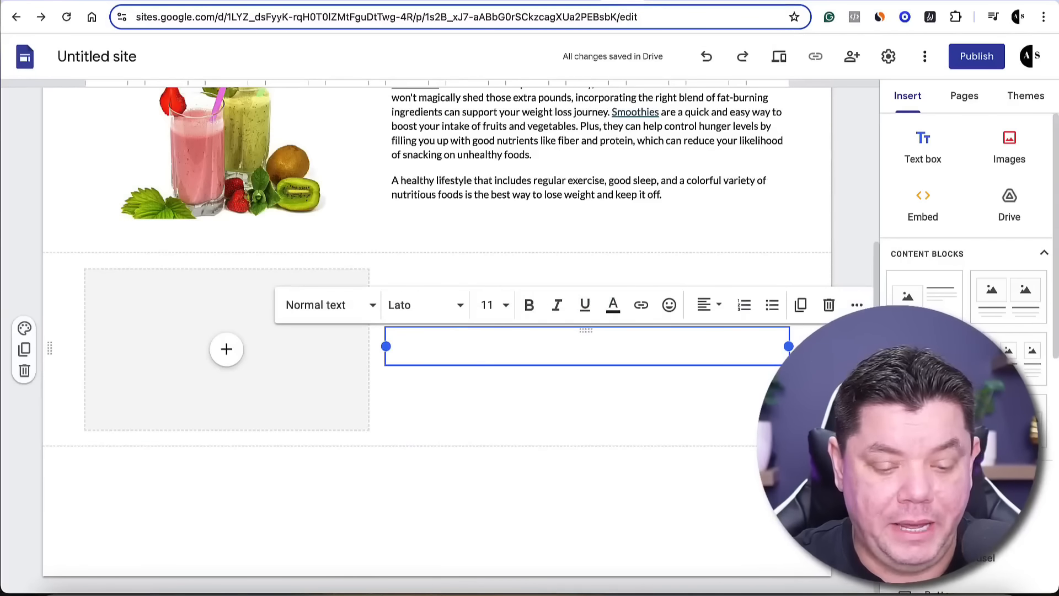
key("ctrl+v")
left_click_drag(716, 351, 393, 348)
key("ctrl+c")
key("BackSpace")
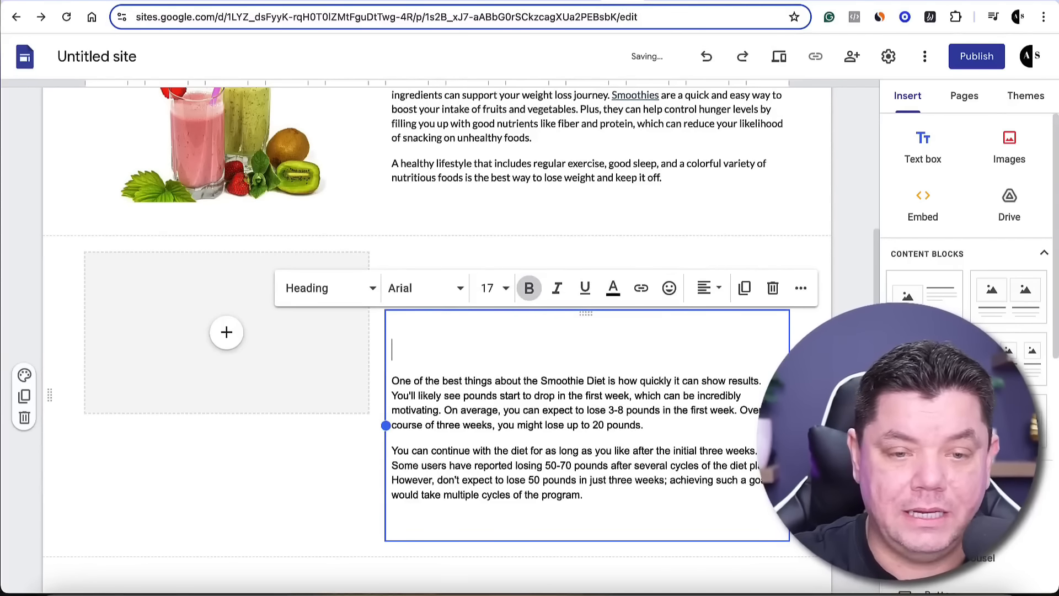
key("BackSpace")
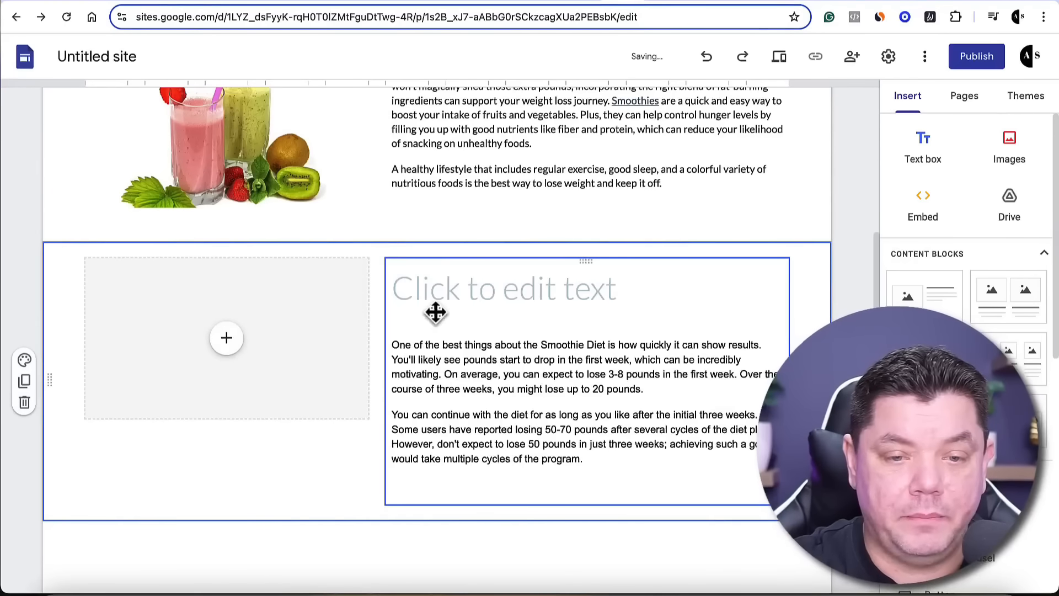
left_click(452, 288)
key("ctrl+v")
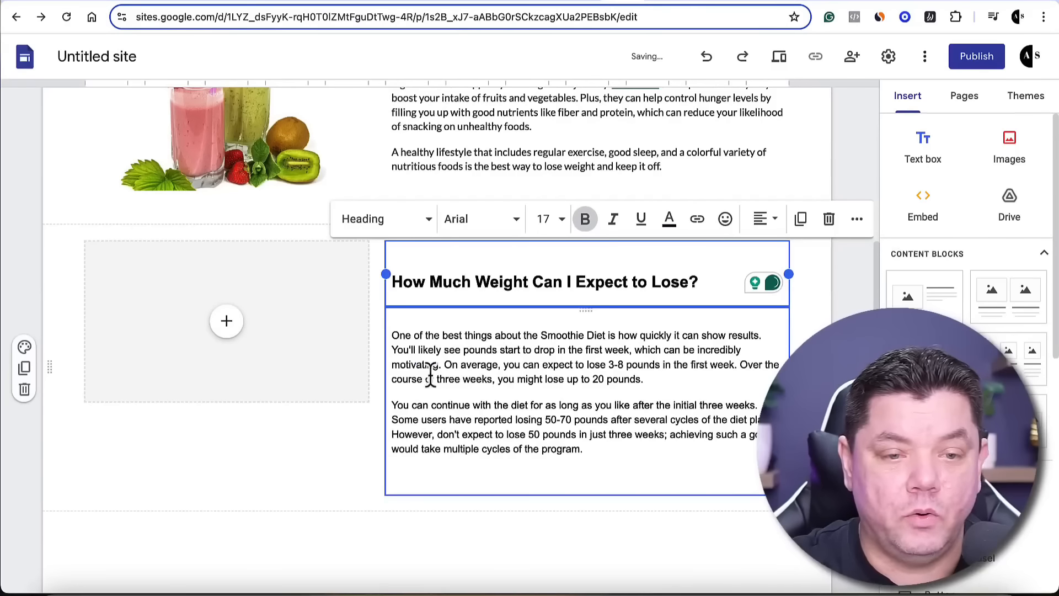
Insert a "weight loss" Google Images picture of a waist with a yellow measuring tape and extend it downward to span the text's height
left_click(227, 325)
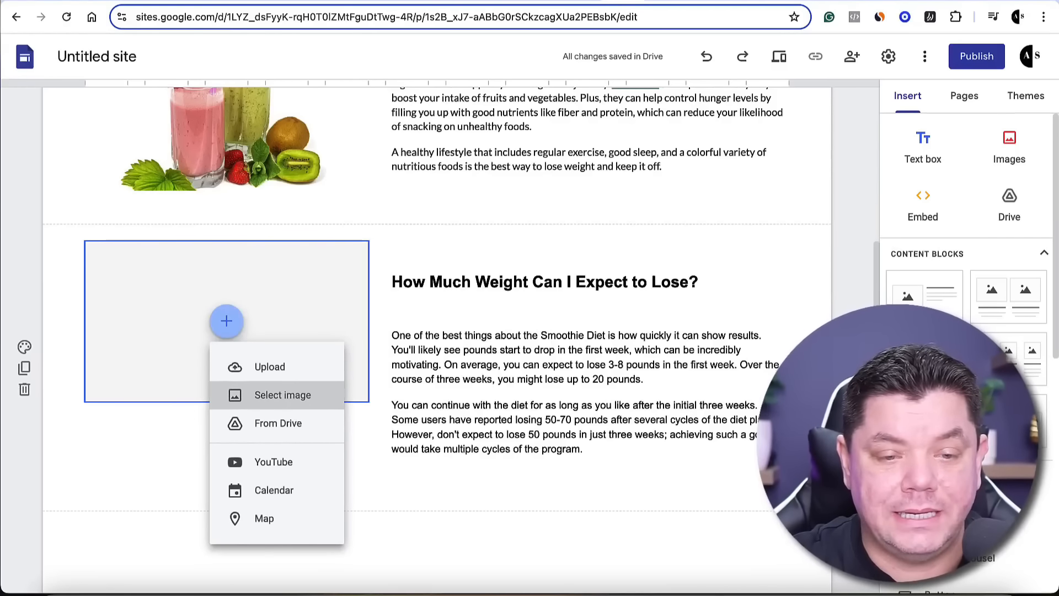
left_click(298, 399)
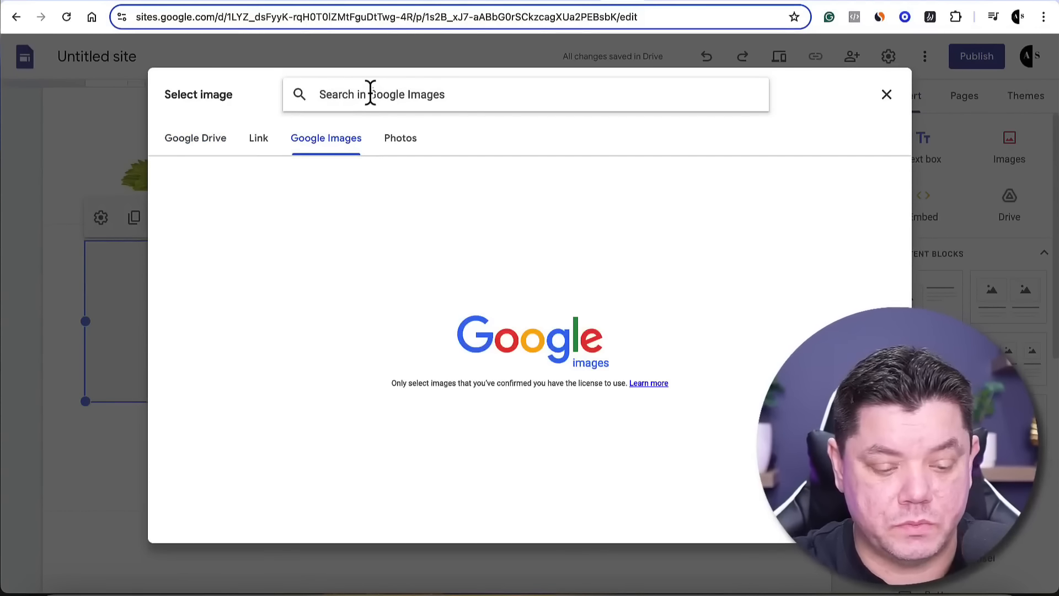
type("smoothi")
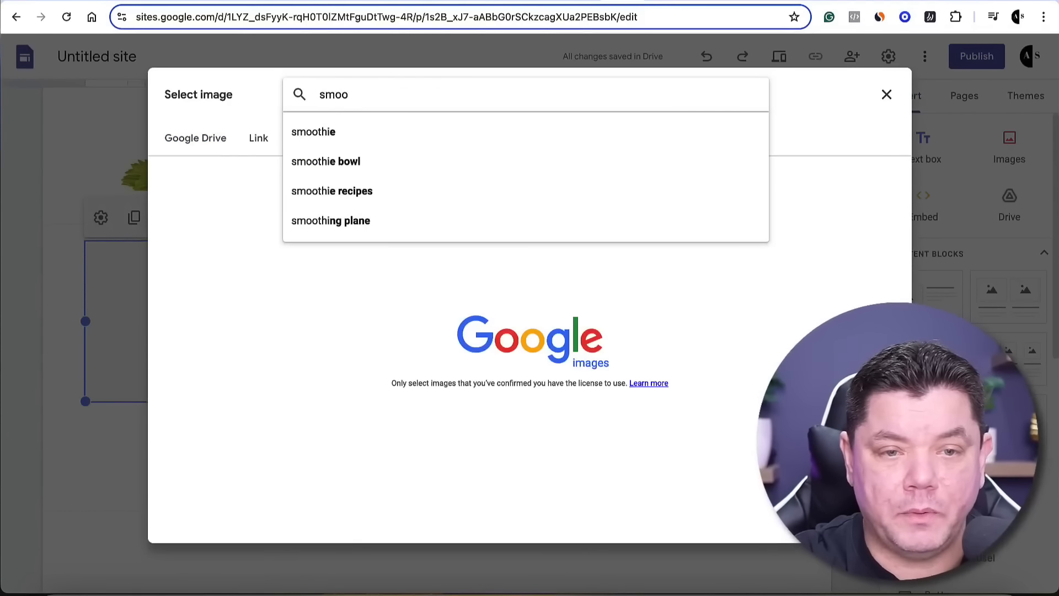
key("BackSpace")
type("weight")
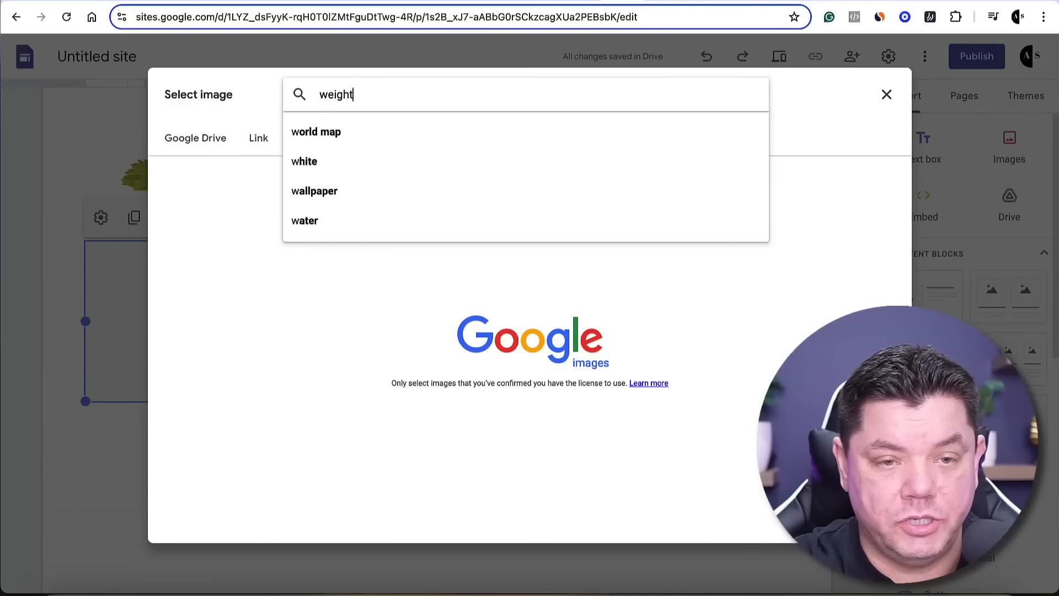
type(" loss")
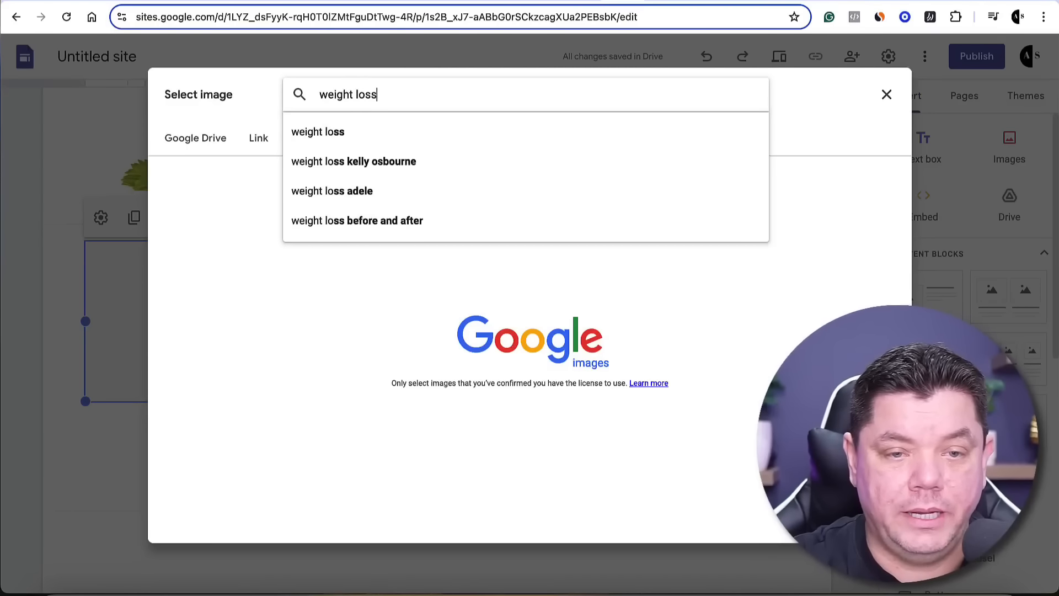
key("Return")
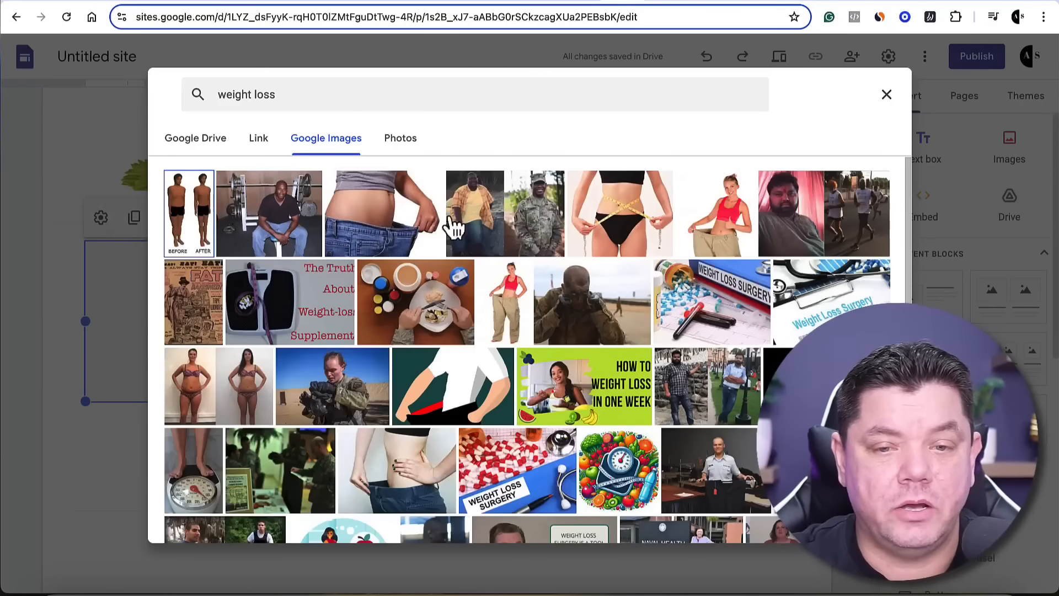
left_click(621, 215)
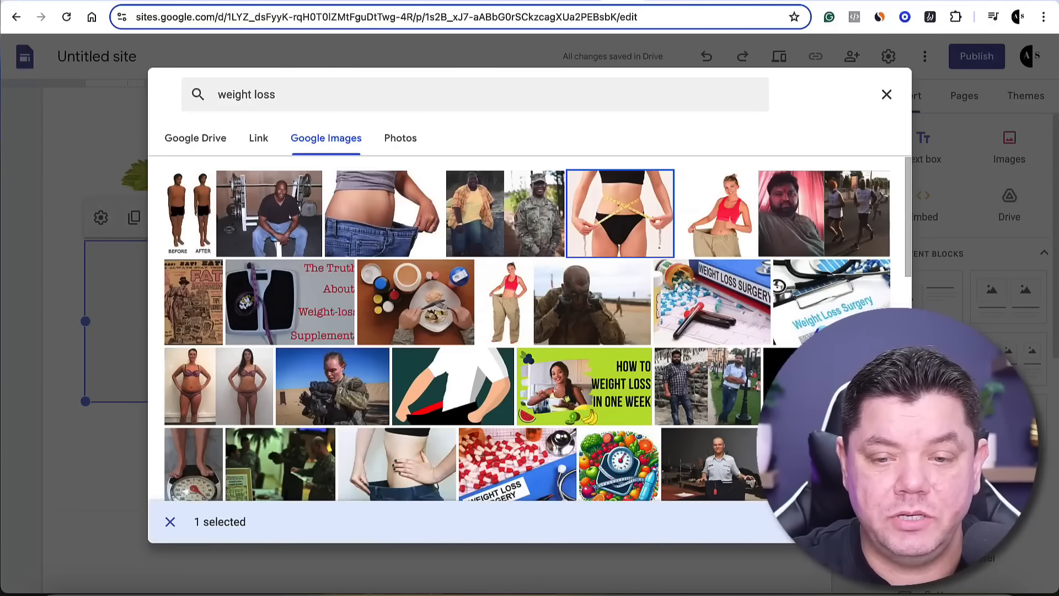
left_click(874, 521)
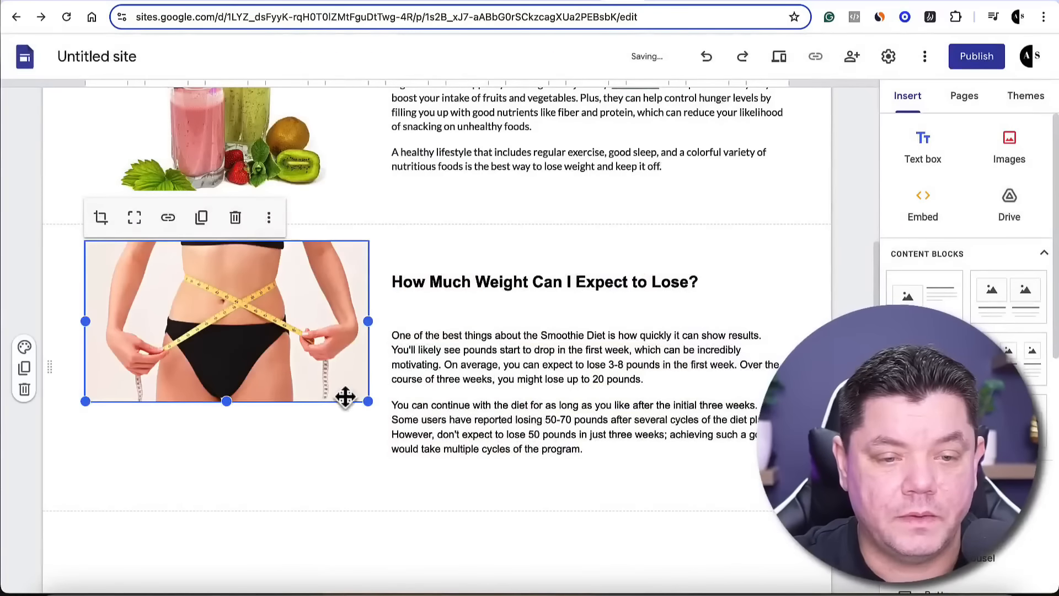
left_click_drag(225, 398, 235, 490)
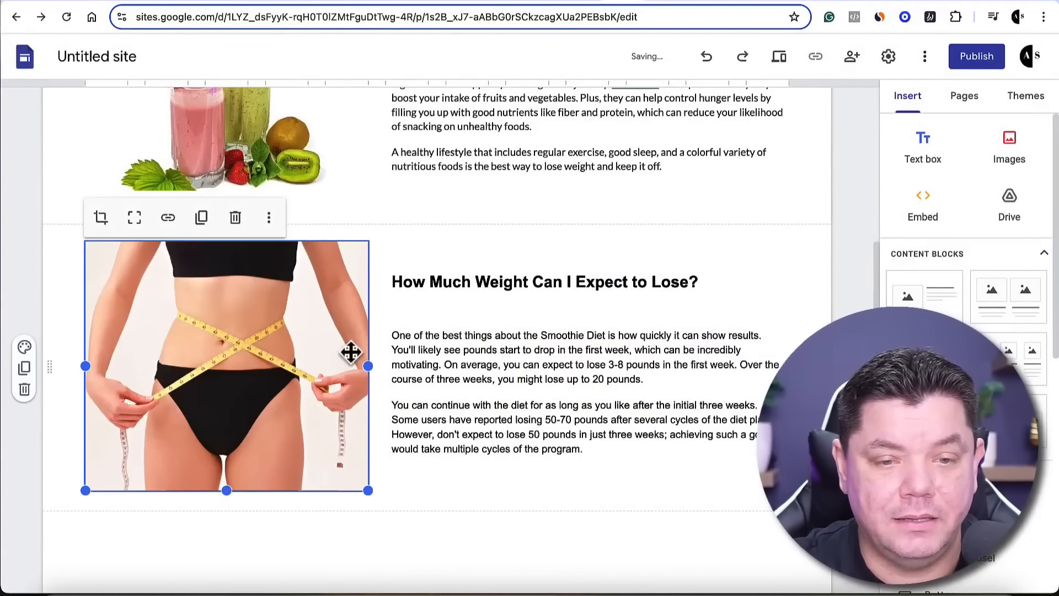
Add another image-and-text block, then copy ChatGPT's "Tasty Smoothie Recipes for Weight Loss" section through the Kale Recharge Smoothie ingredients
left_click(939, 293)
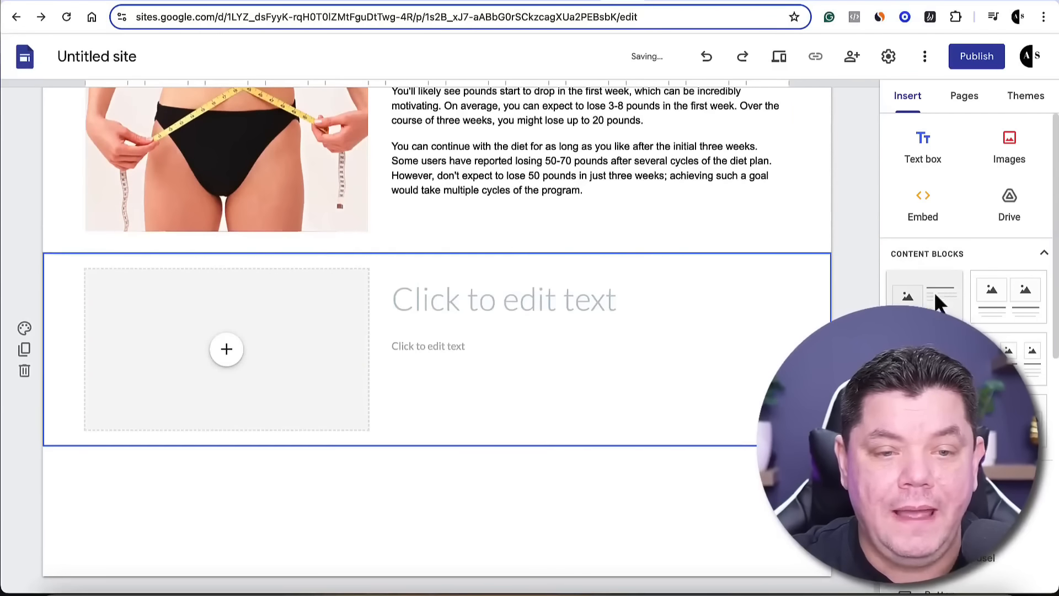
left_click(656, 4)
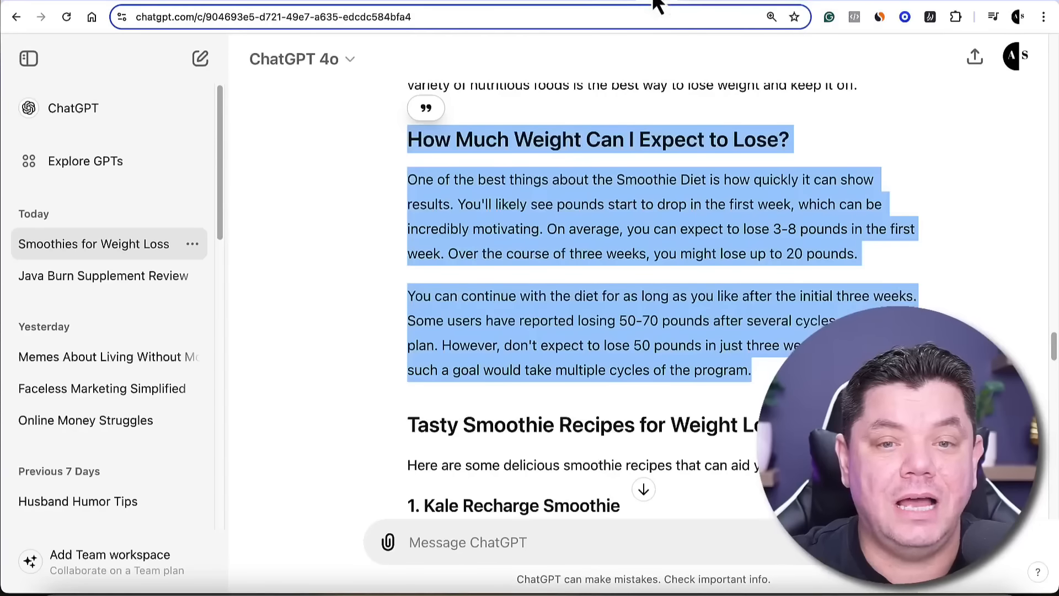
left_click(630, 308)
scroll(631, 310, "down", 2)
scroll(631, 310, "down", 3)
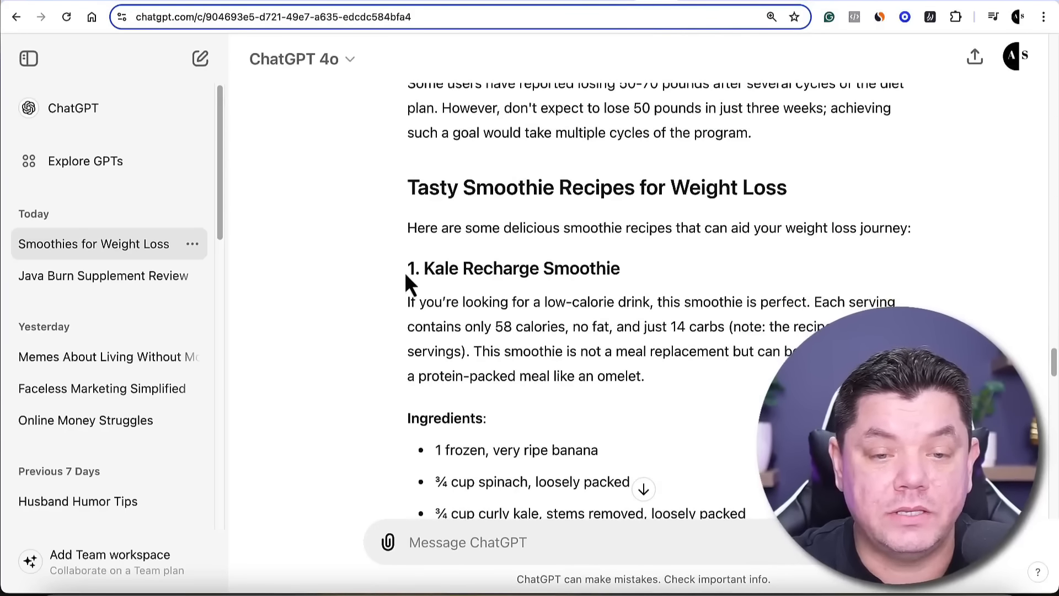
left_click_drag(413, 186, 660, 341)
scroll(499, 325, "down", 1)
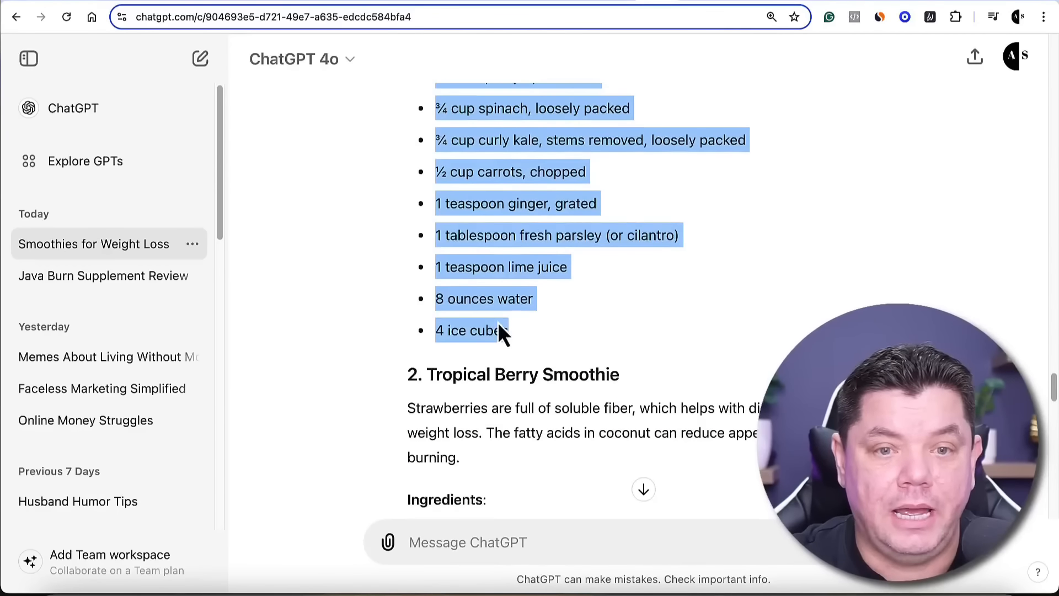
Look through the remaining smoothie recipes and the closing section of the ChatGPT blog post
scroll(489, 330, "up", 10)
left_click(411, 386)
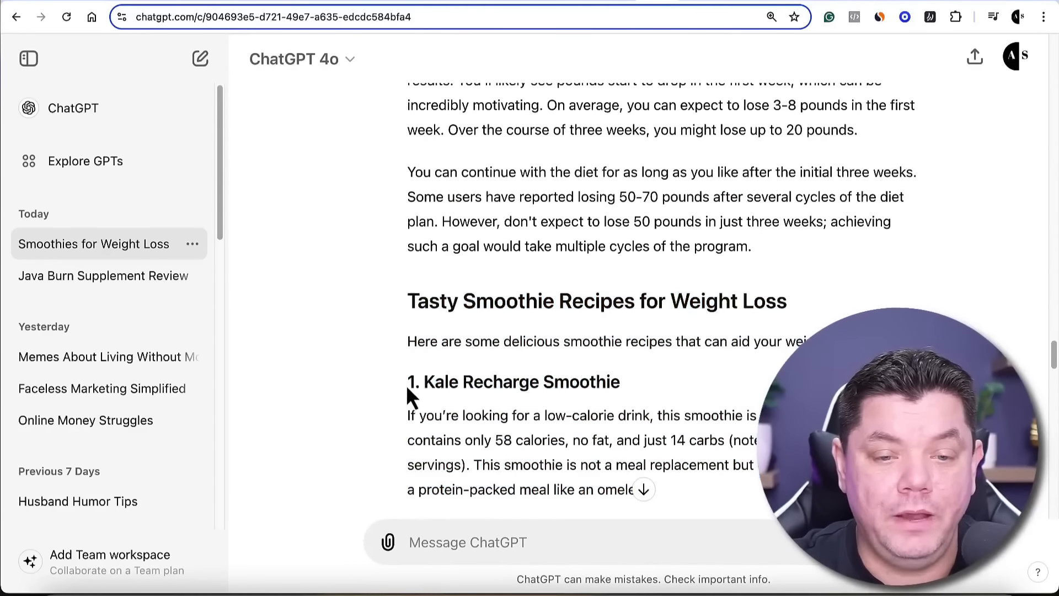
scroll(419, 385, "down", 20)
scroll(424, 378, "down", 15)
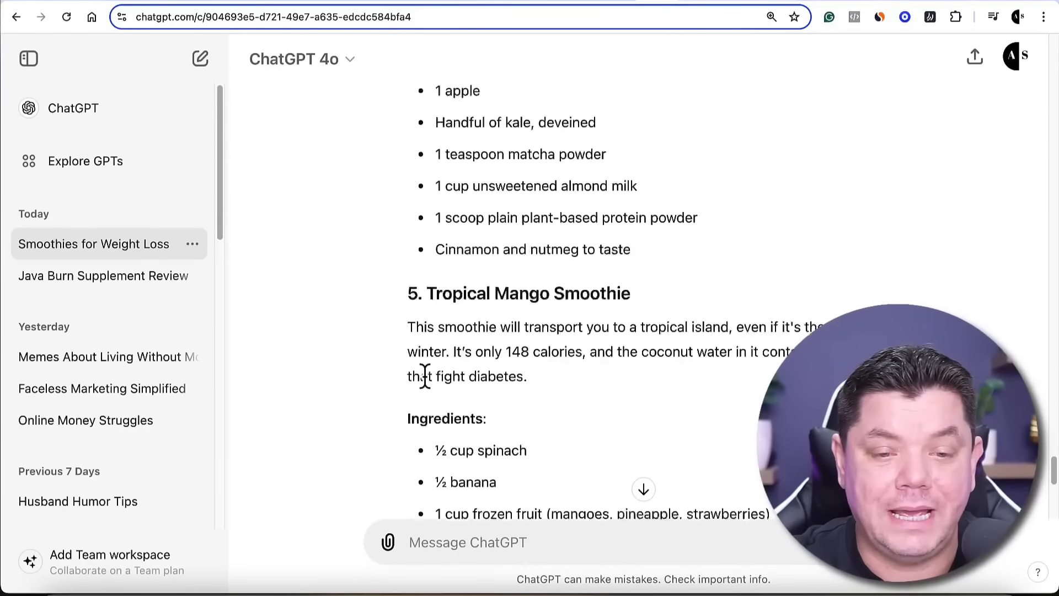
scroll(475, 342, "up", 15)
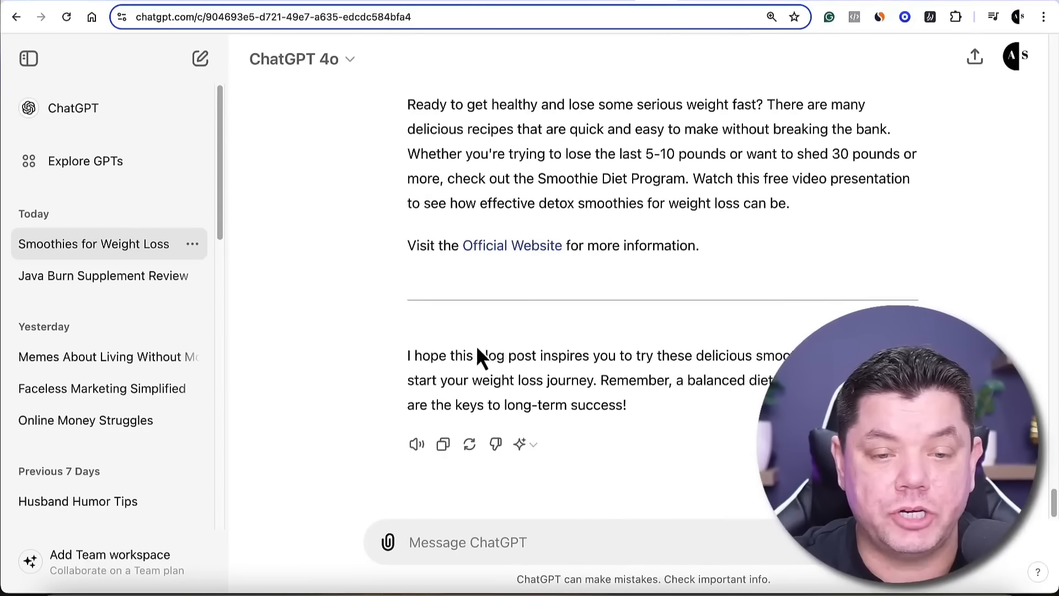
scroll(476, 342, "up", 4)
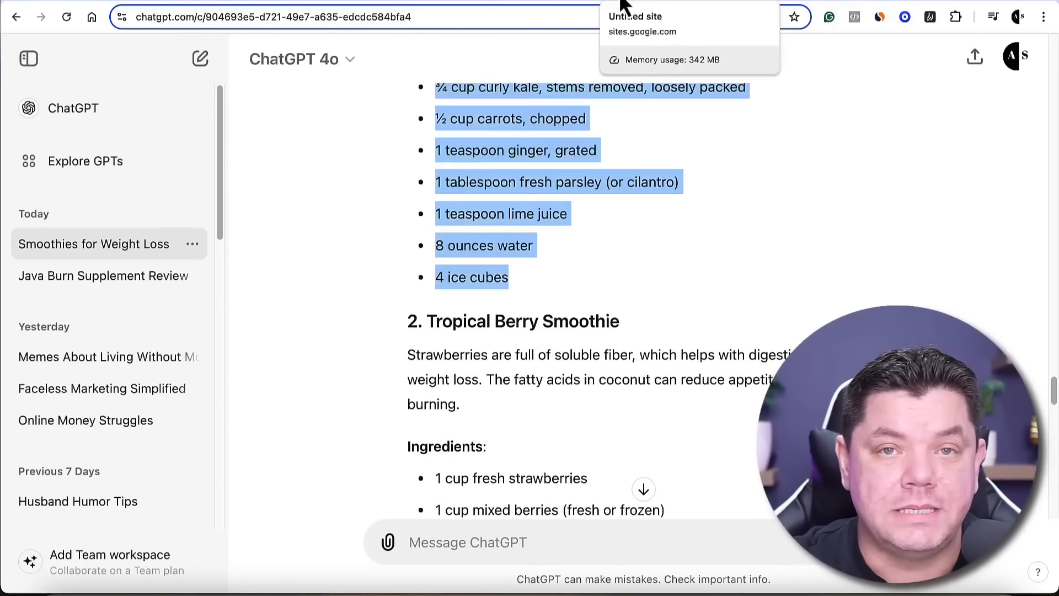
Switch back to Google Sites and paste the copied smoothie recipes section into the new block's body text
left_click(623, 4)
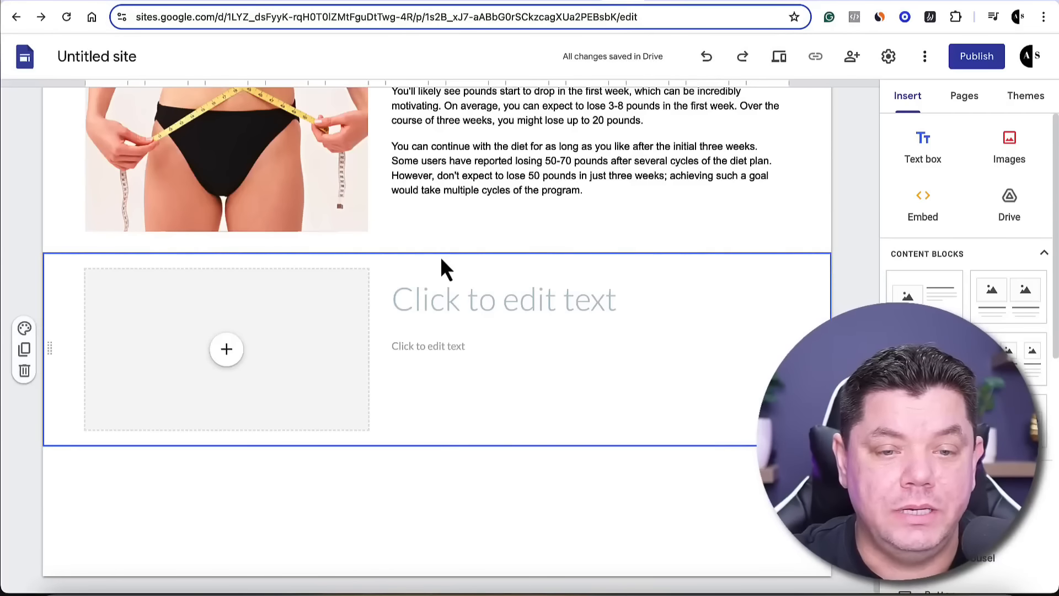
left_click(440, 350)
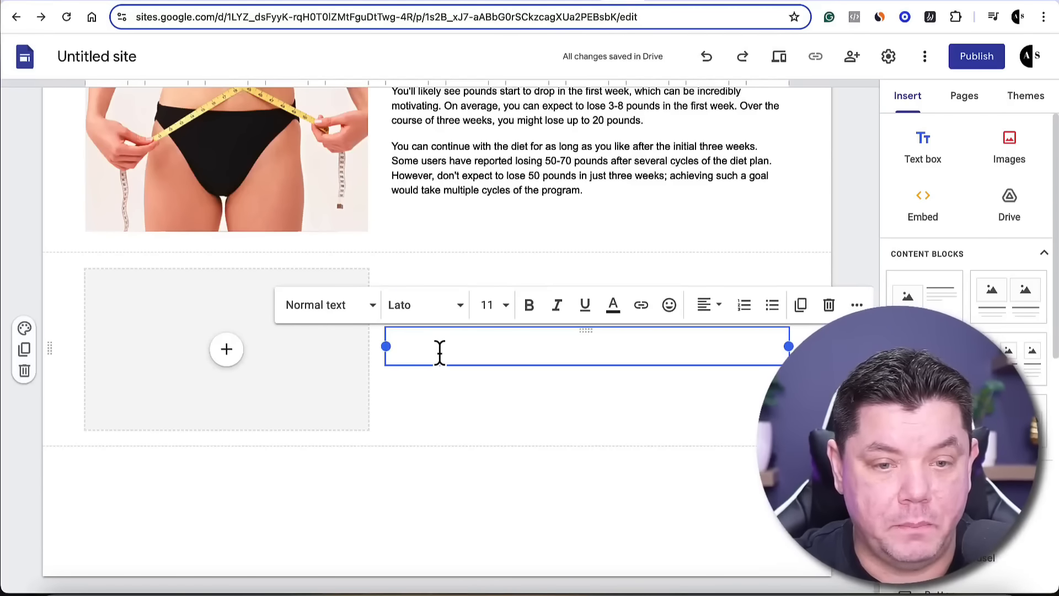
key("ctrl+v")
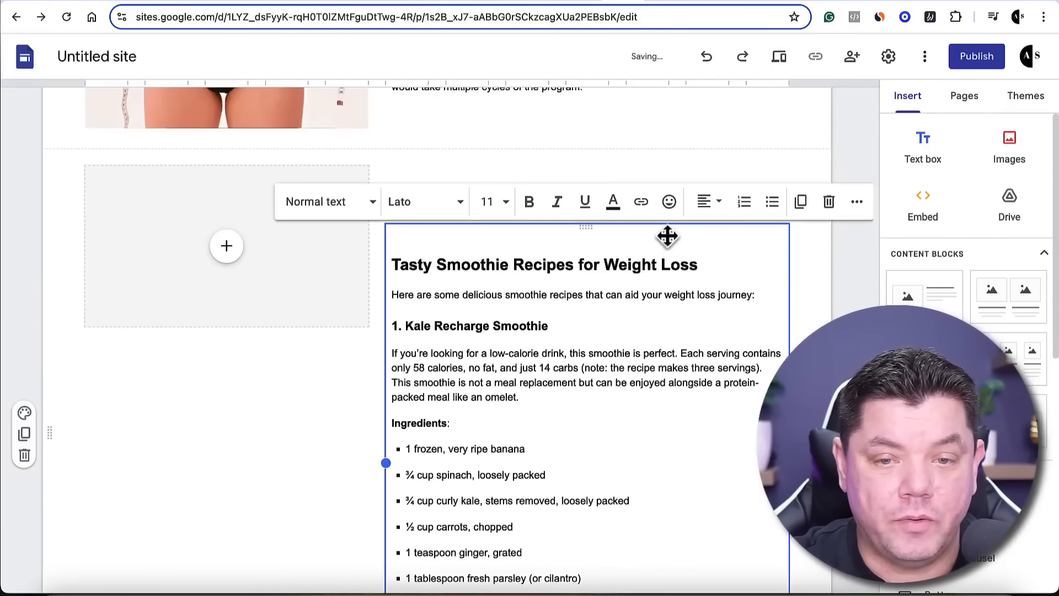
Move the "Tasty Smoothie Recipes for Weight Loss" heading from the body into the block's title placeholder and remove the leftover blank line
left_click_drag(699, 264, 388, 257)
key("super+c")
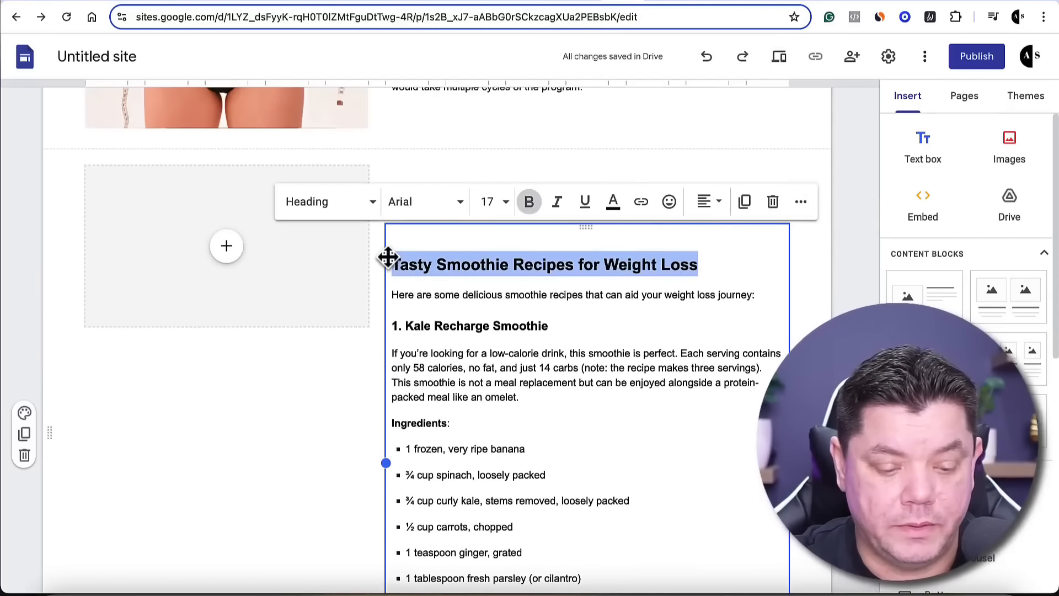
key("BackSpace")
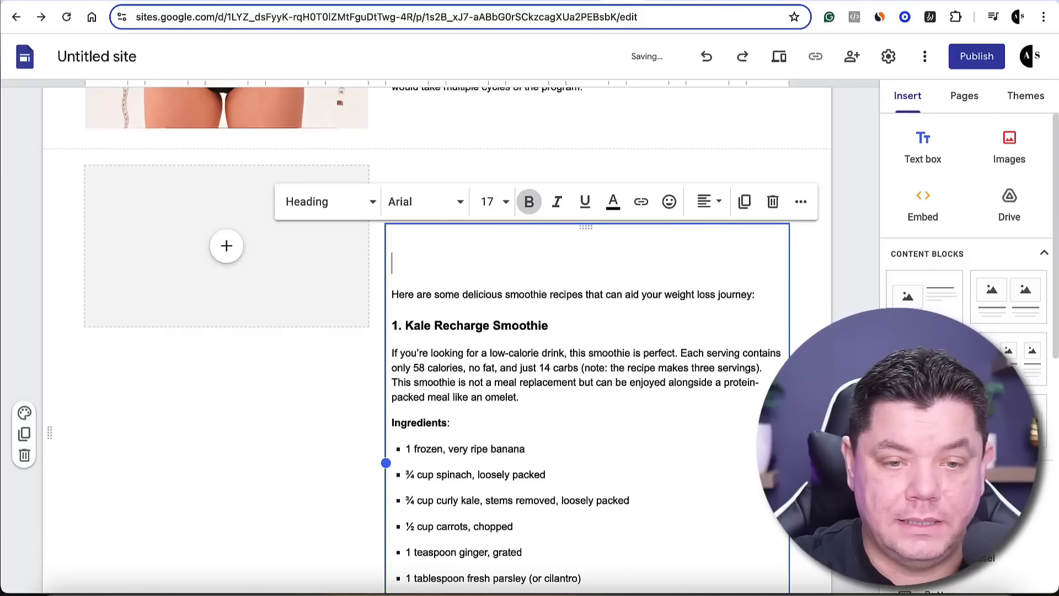
key("BackSpace")
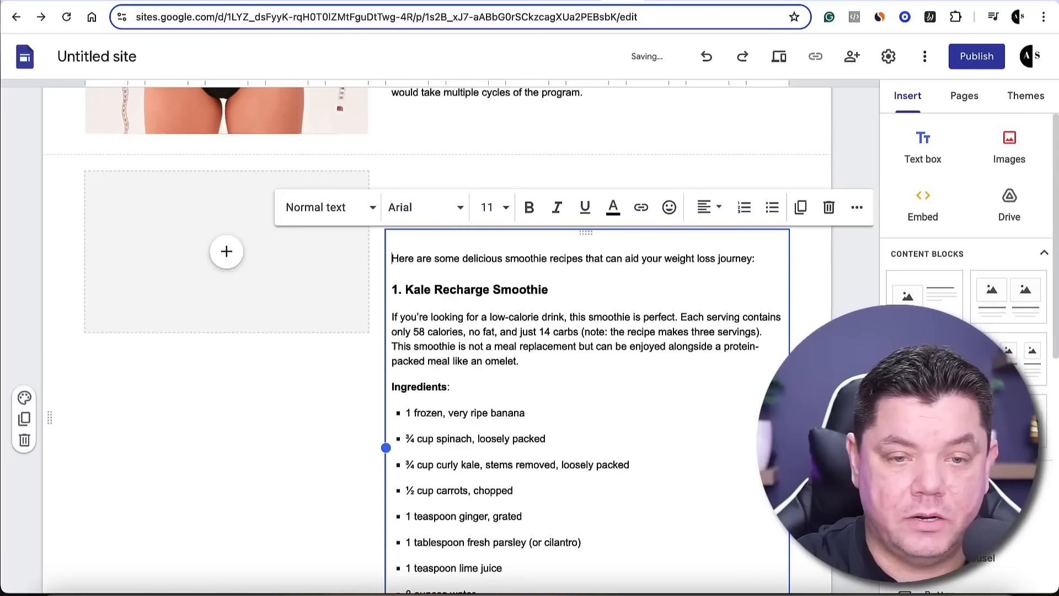
left_click(328, 409)
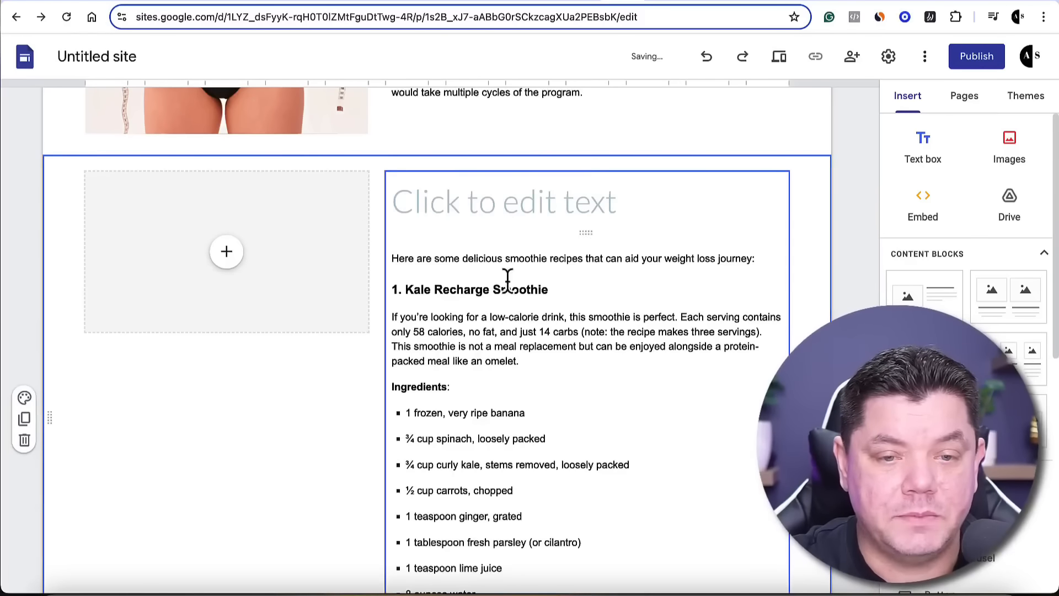
left_click(460, 206)
key("super+v")
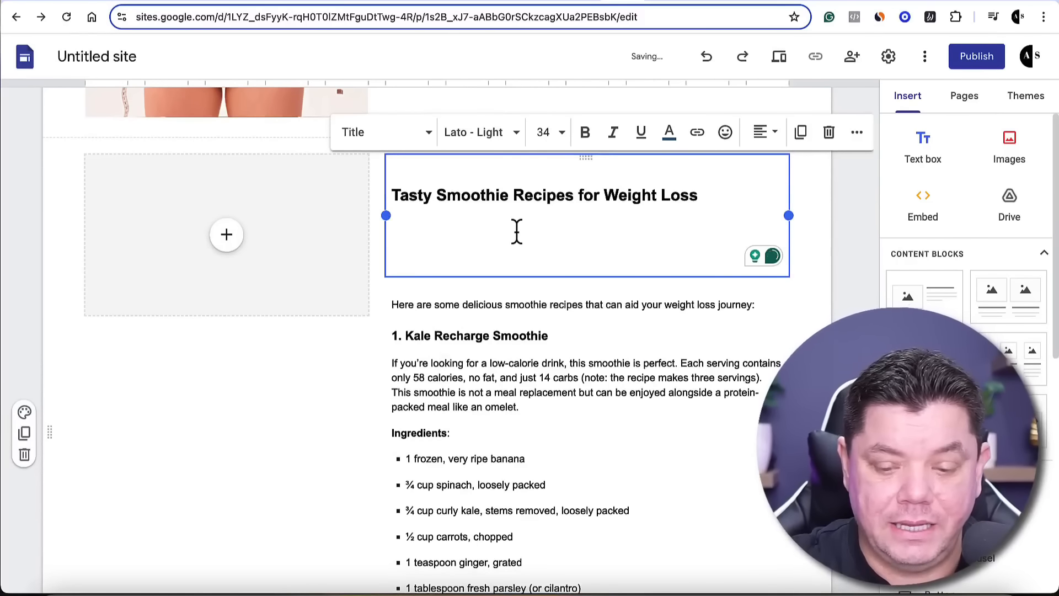
key("BackSpace")
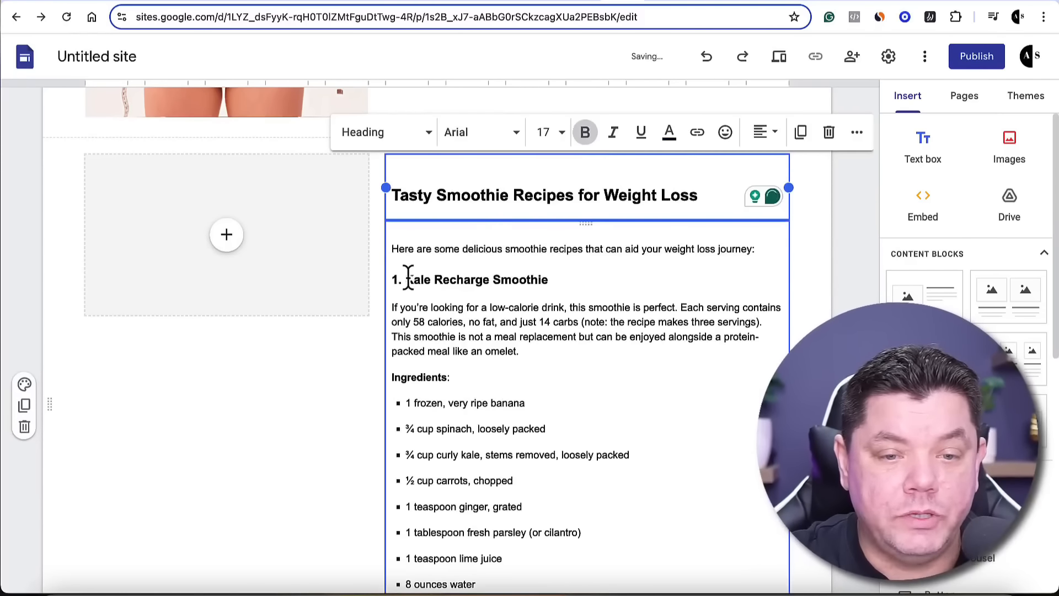
Copy the recipe name "Kale Recharge Smoothie" and search Google Images for "kale smoothie png" to fill the block's empty image placeholder
left_click_drag(407, 279, 539, 280)
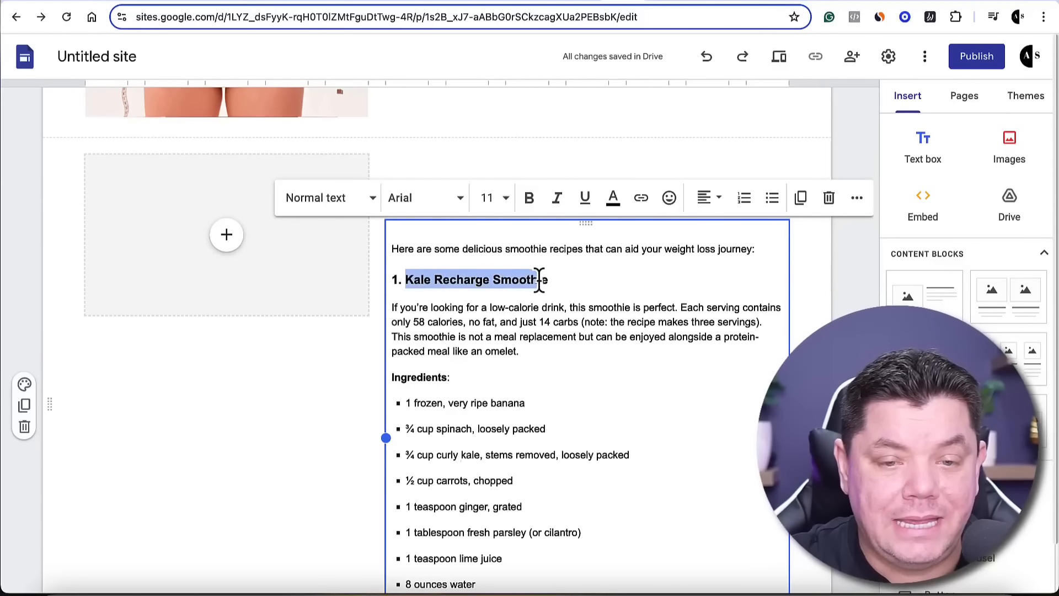
right_click(516, 279)
left_click(566, 306)
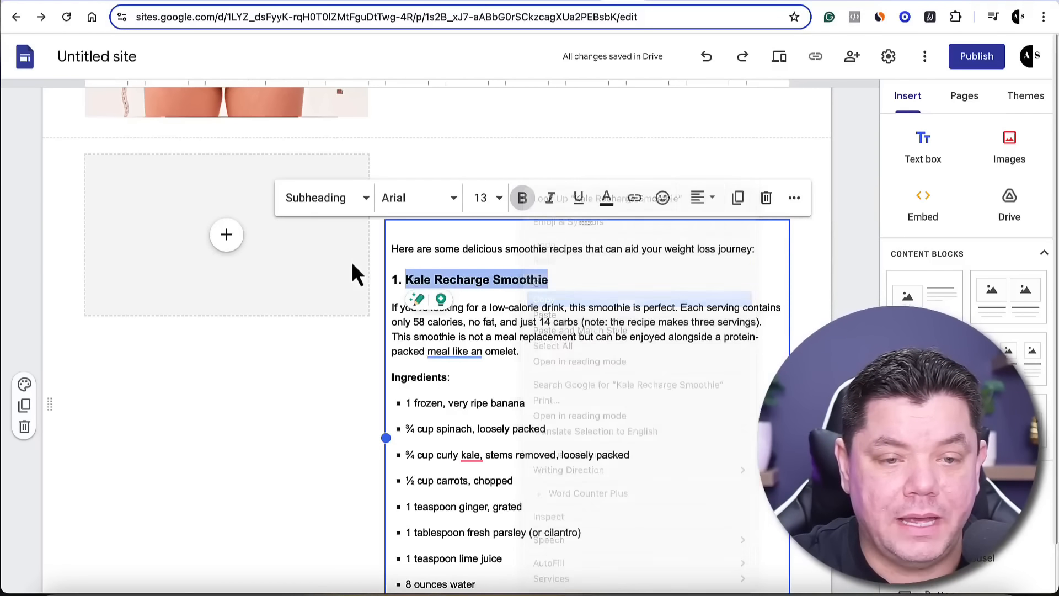
left_click(226, 235)
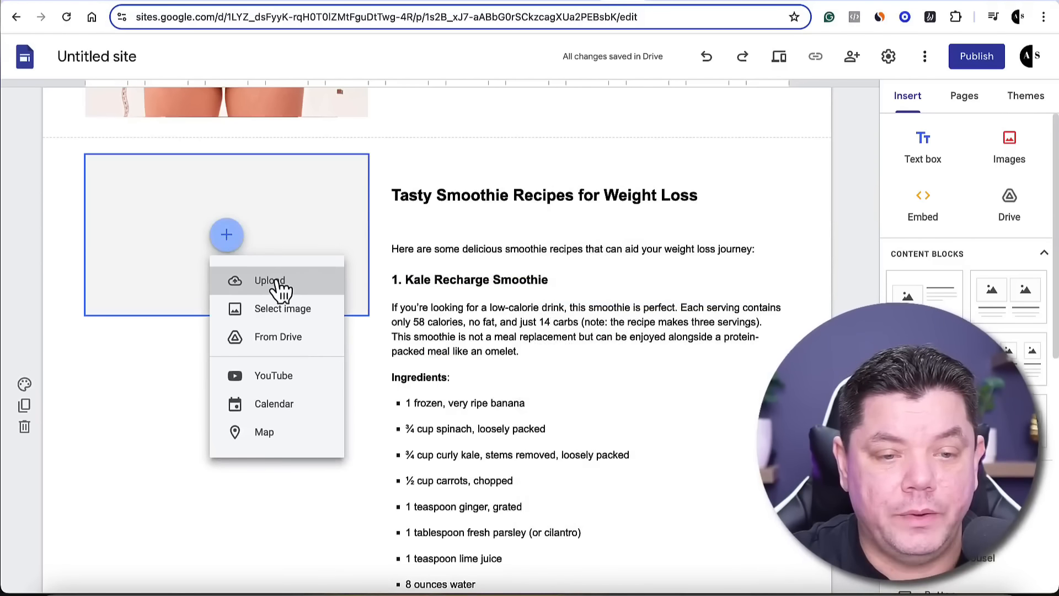
left_click(291, 314)
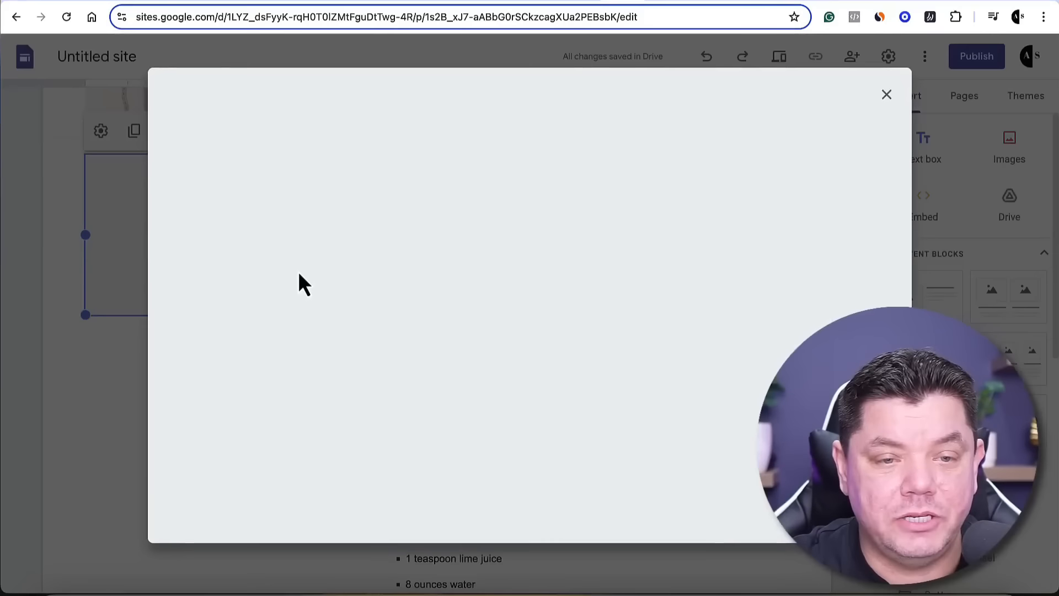
left_click(355, 97)
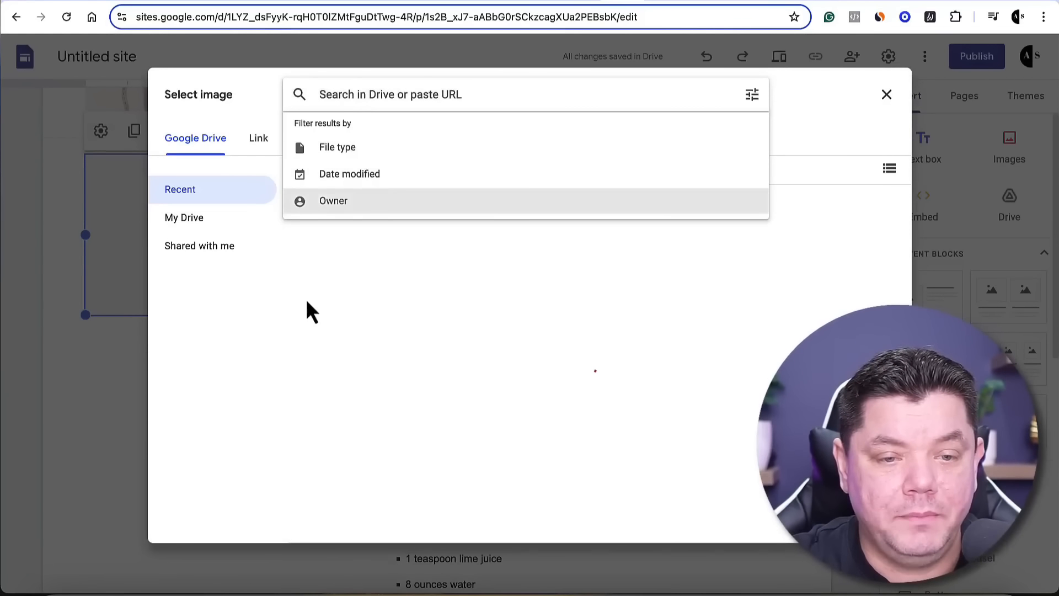
left_click(329, 144)
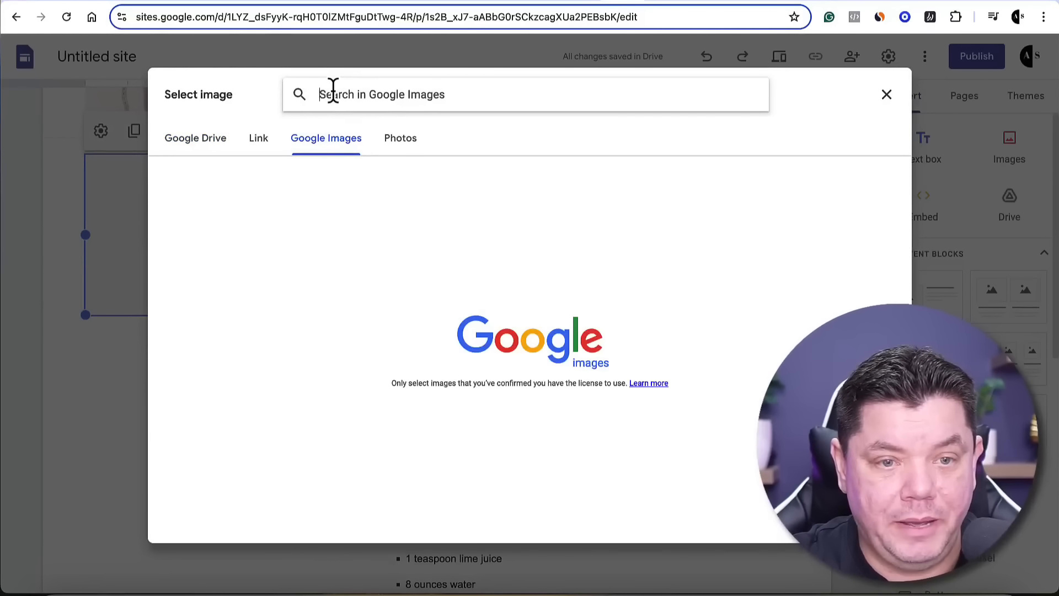
key("ctrl+v")
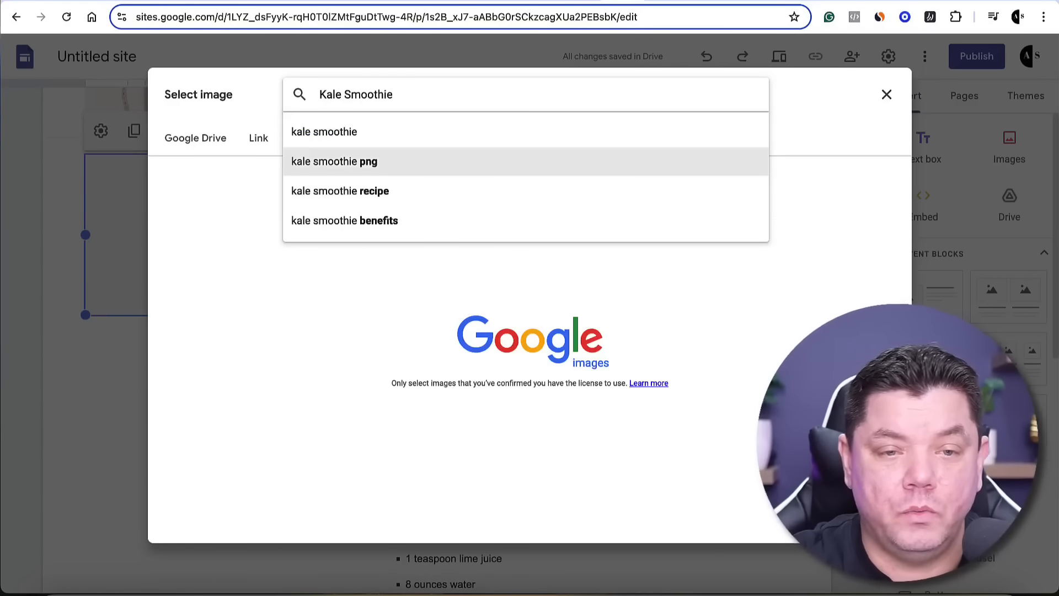
key("Return")
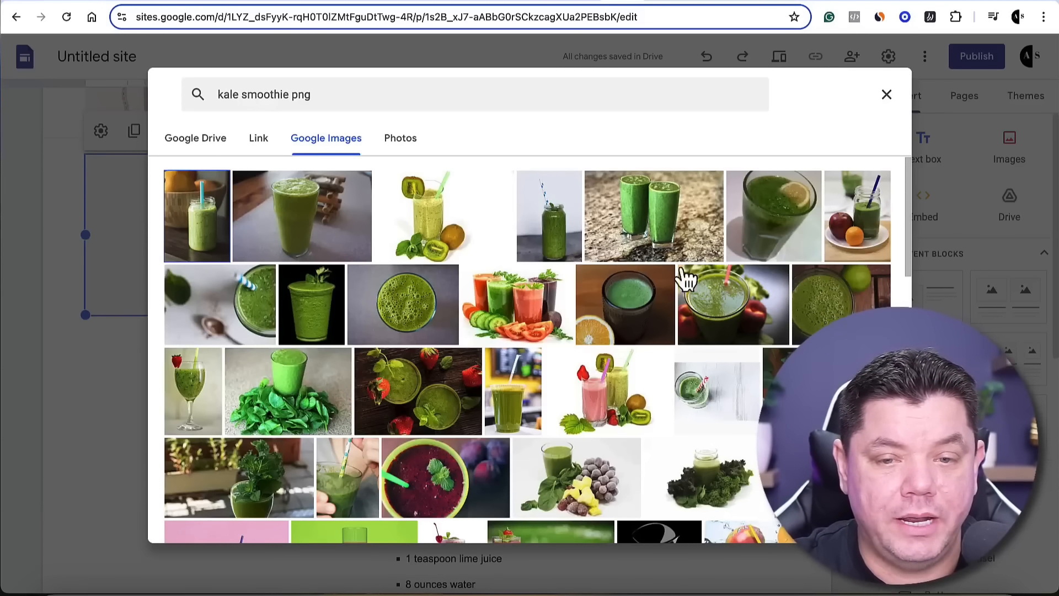
Insert the picture of two green smoothie glasses on a stone counter and extend it downward to span the recipe text's height
left_click(654, 224)
left_click(876, 521)
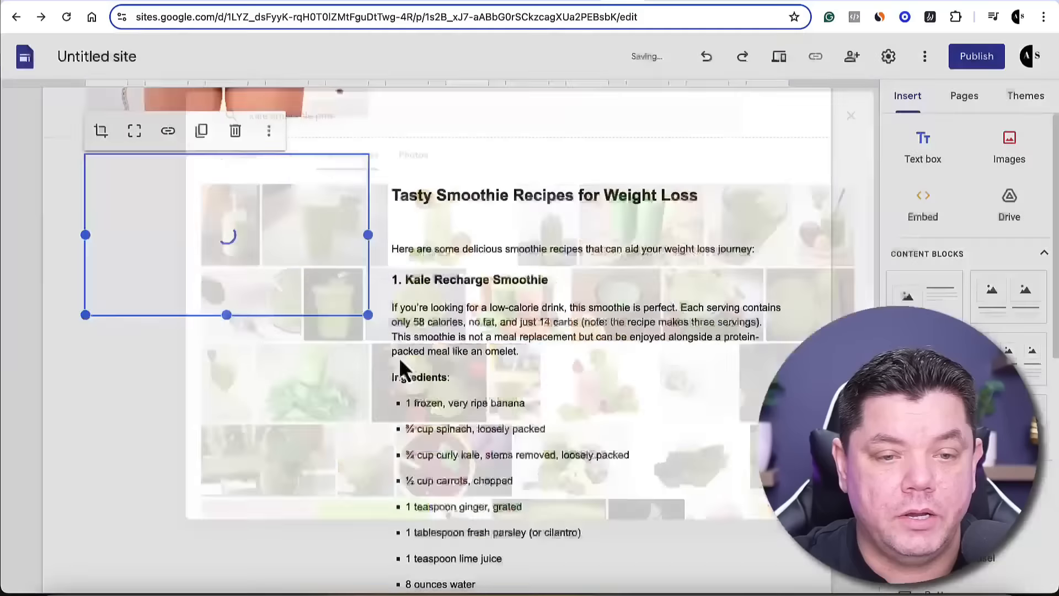
left_click_drag(226, 315, 221, 565)
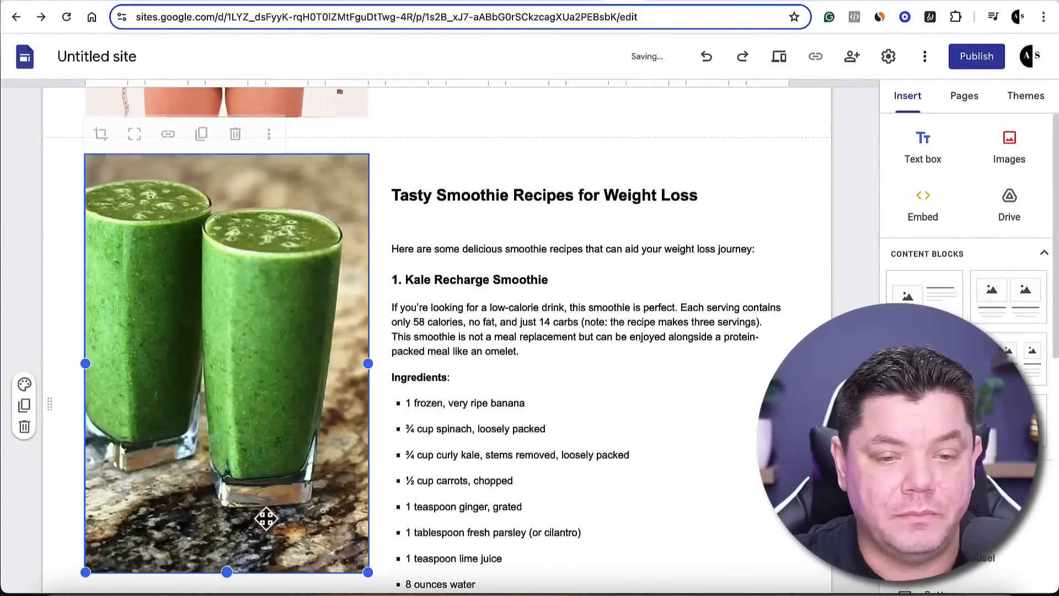
scroll(409, 449, "down", 2)
left_click_drag(224, 464, 240, 545)
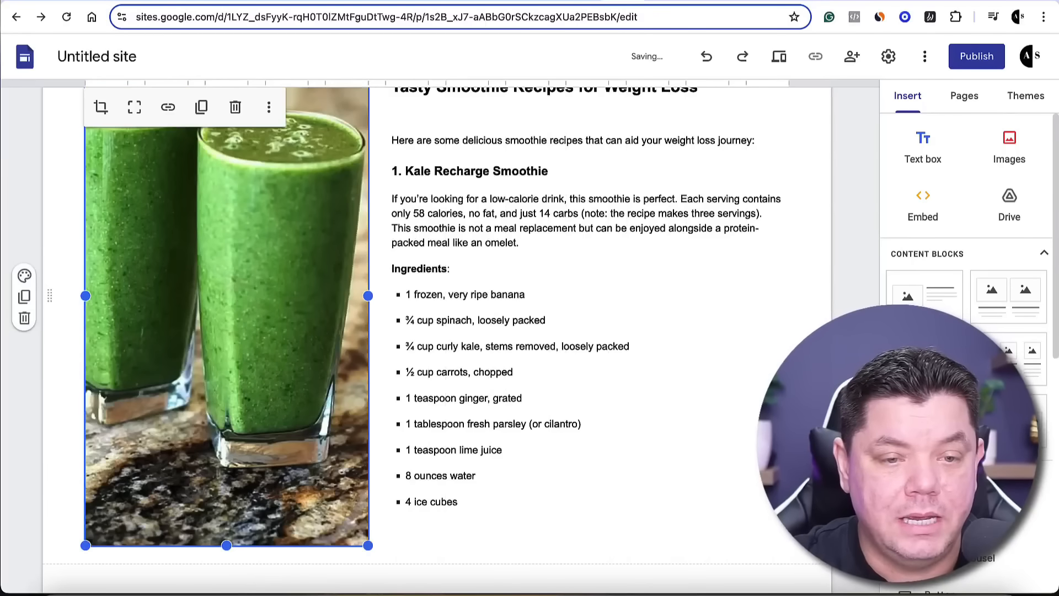
Shift the green smoothie picture slightly to the right within its frame
double_click(247, 292)
scroll(309, 385, "down", 3)
left_click_drag(236, 399, 255, 404)
left_click(677, 335)
scroll(488, 326, "down", 4)
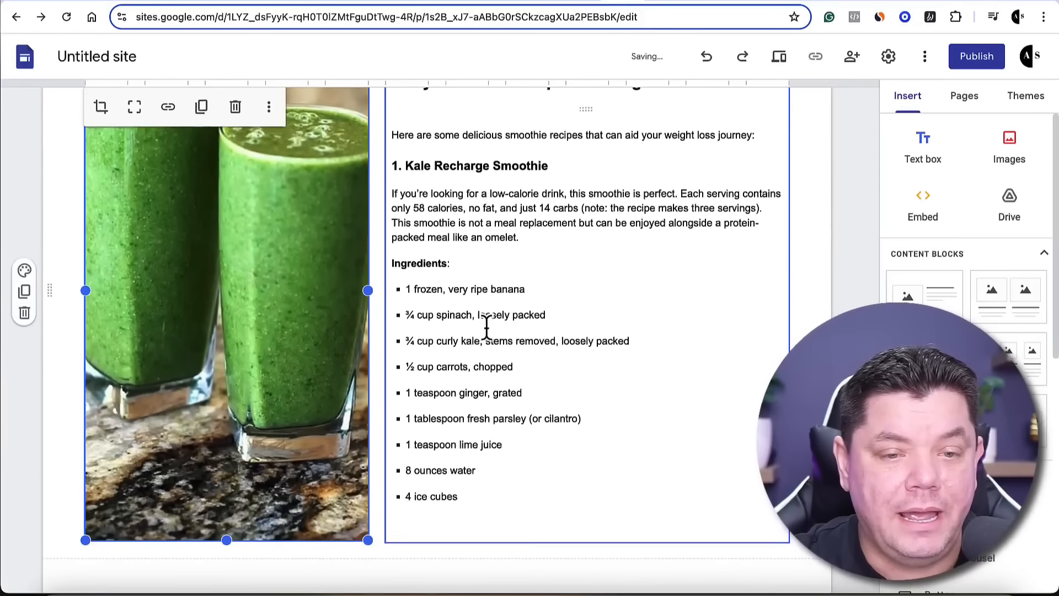
scroll(267, 303, "up", 2)
scroll(293, 281, "up", 2)
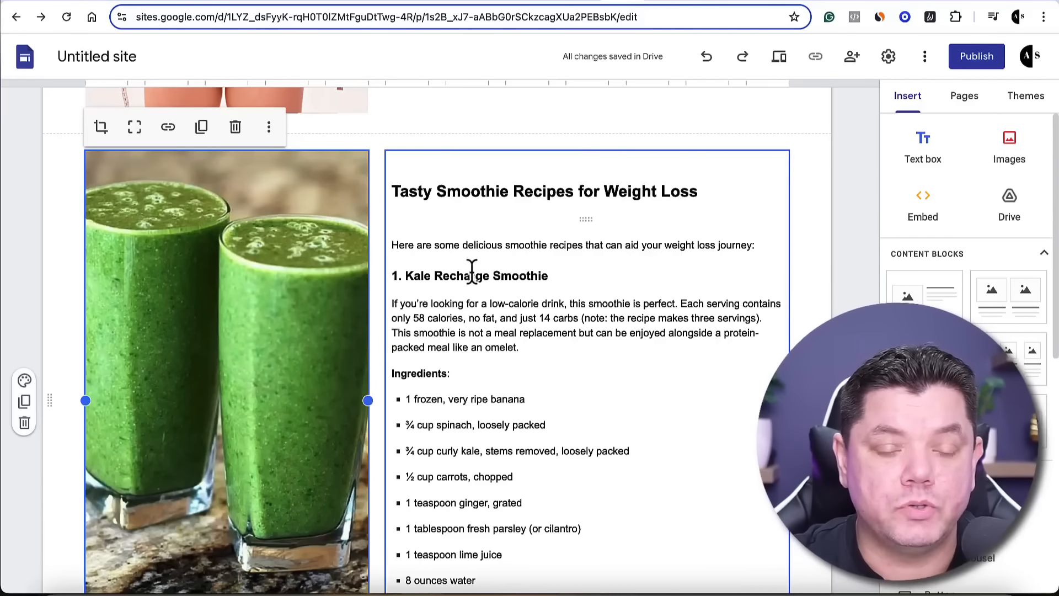
Link the "1. Kale Recharge Smoothie" subheading to the copied ClickBank affiliate URL
scroll(475, 276, "down", 2)
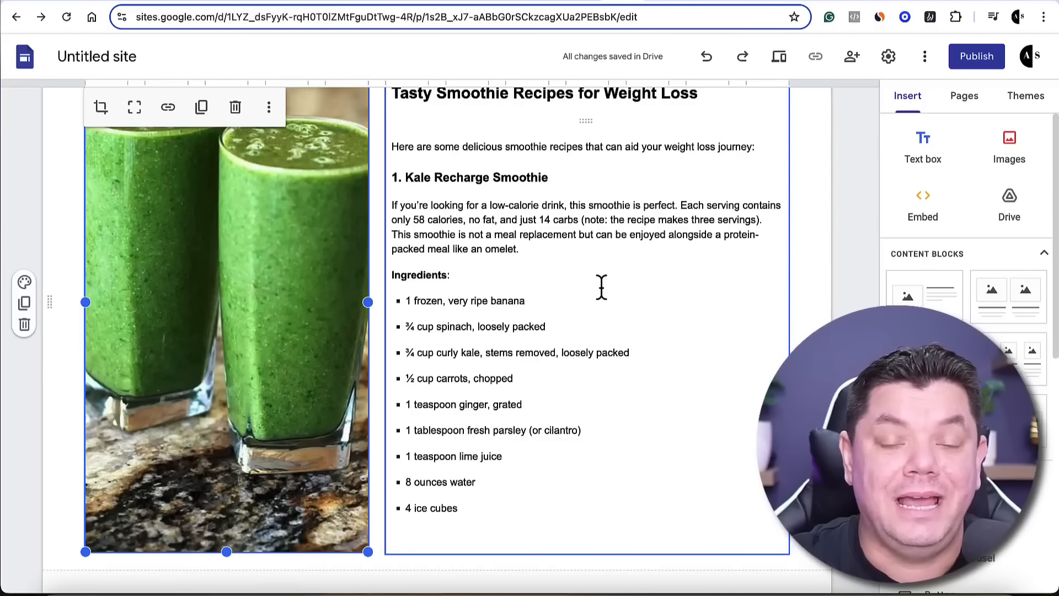
left_click(451, 177)
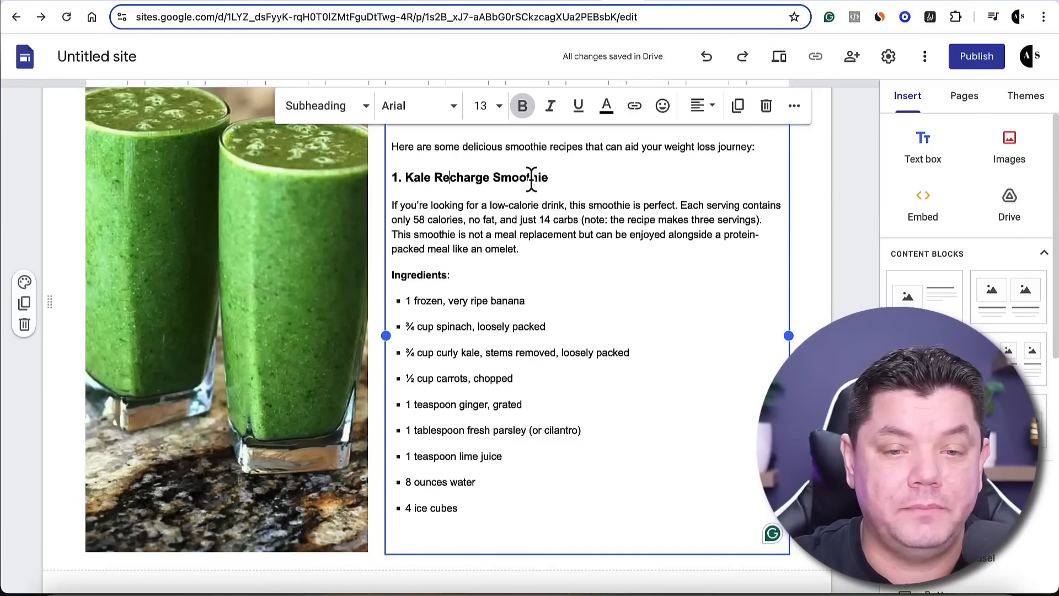
left_click_drag(554, 178, 389, 171)
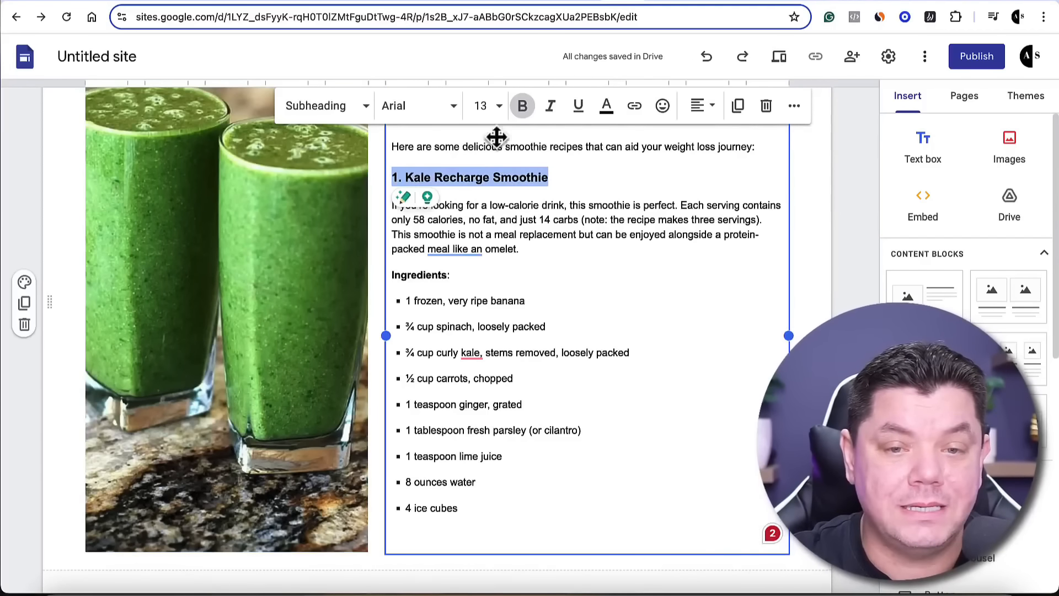
left_click(635, 108)
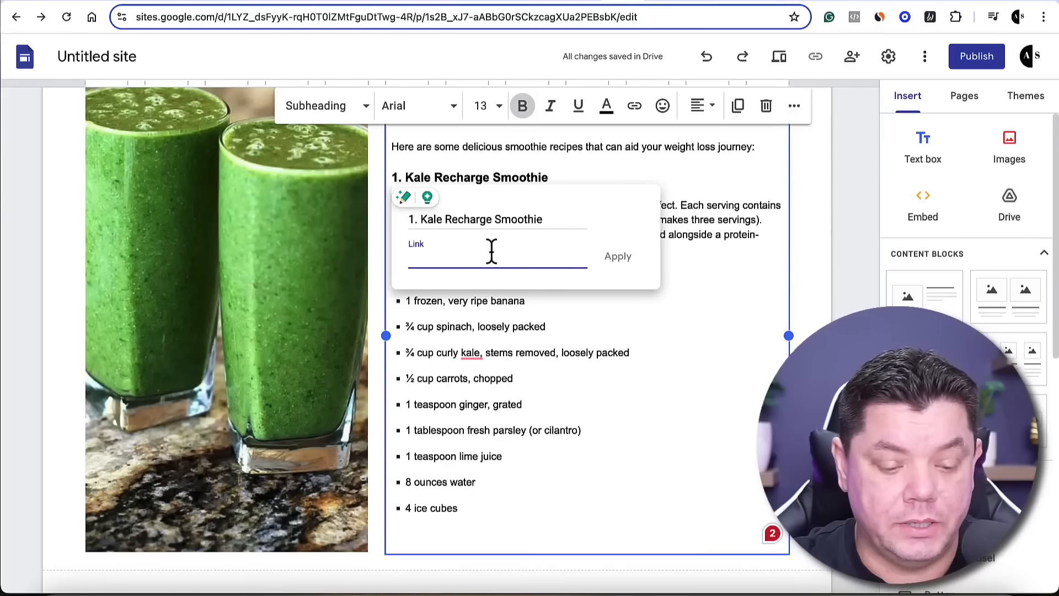
key("ctrl+v")
left_click(619, 258)
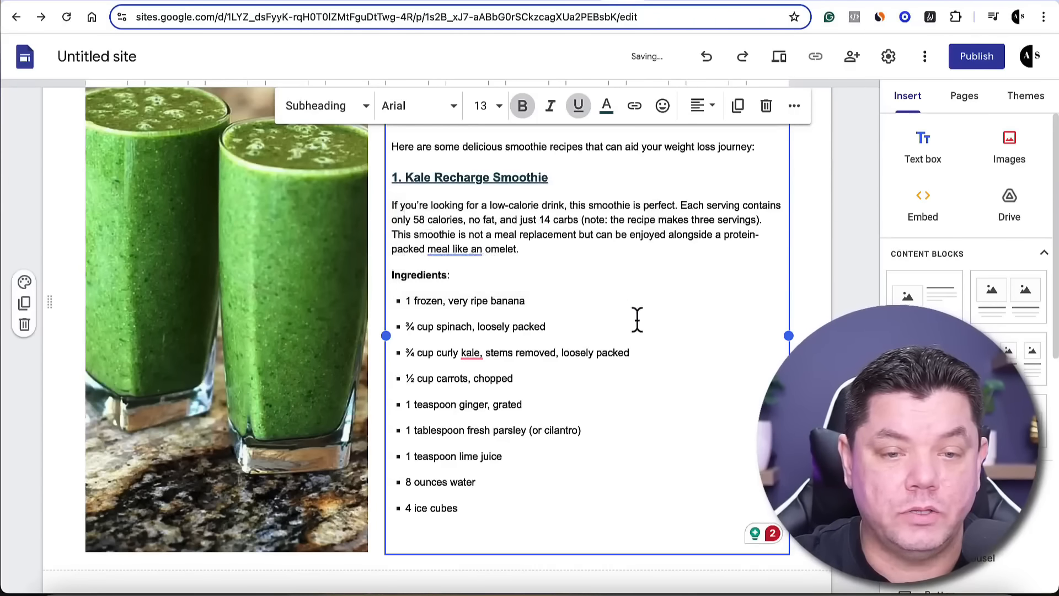
Link the green smoothie picture to the same ClickBank affiliate URL
left_click(279, 285)
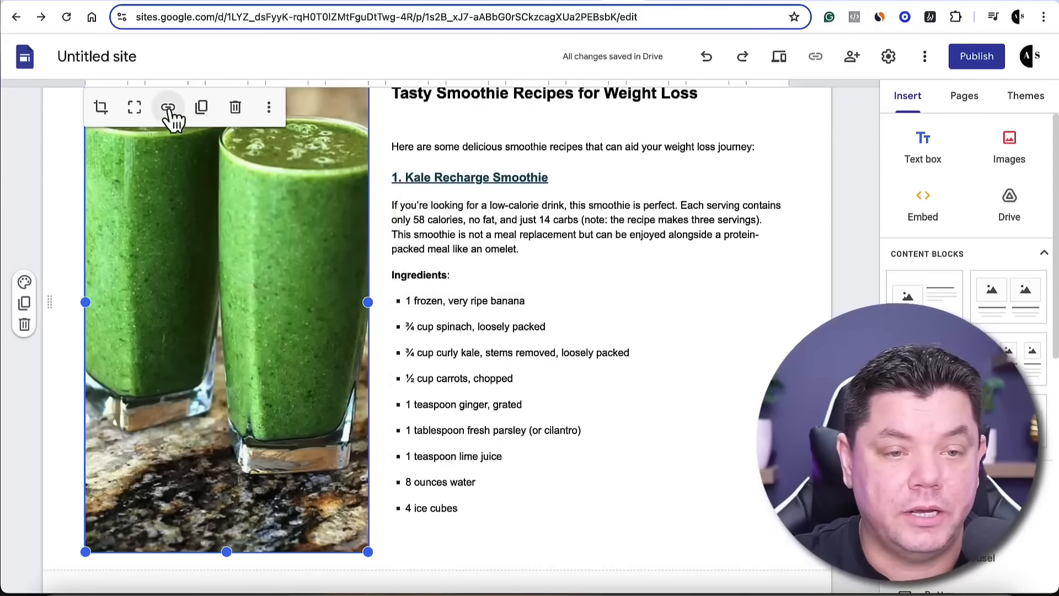
left_click(169, 108)
left_click(137, 335)
key("ctrl+v")
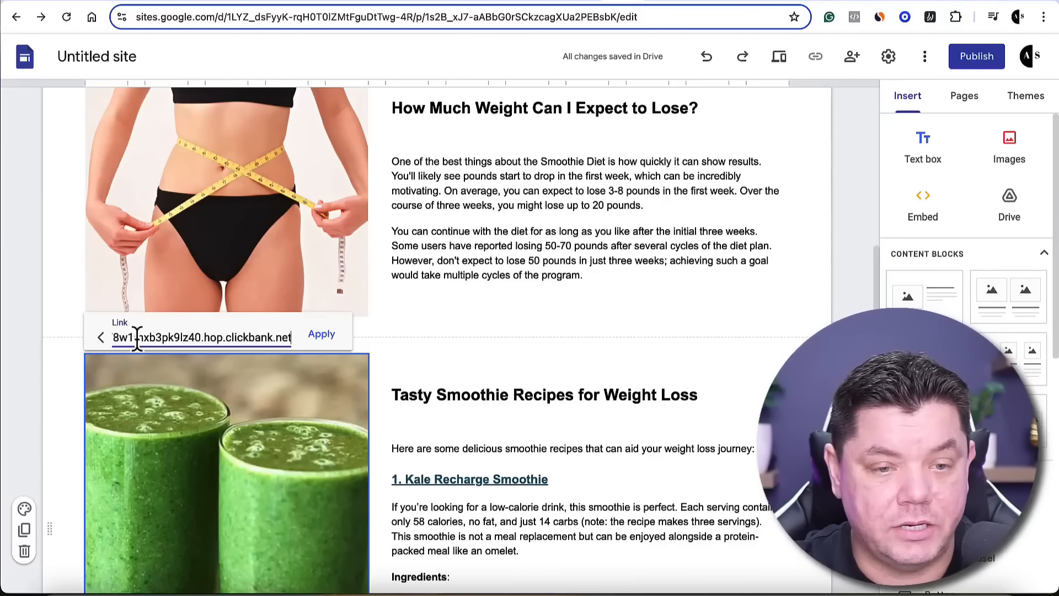
left_click(321, 334)
Look over the page from the main headline through the weight loss section to the Kale Recharge Smoothie recipe
scroll(375, 412, "down", 5)
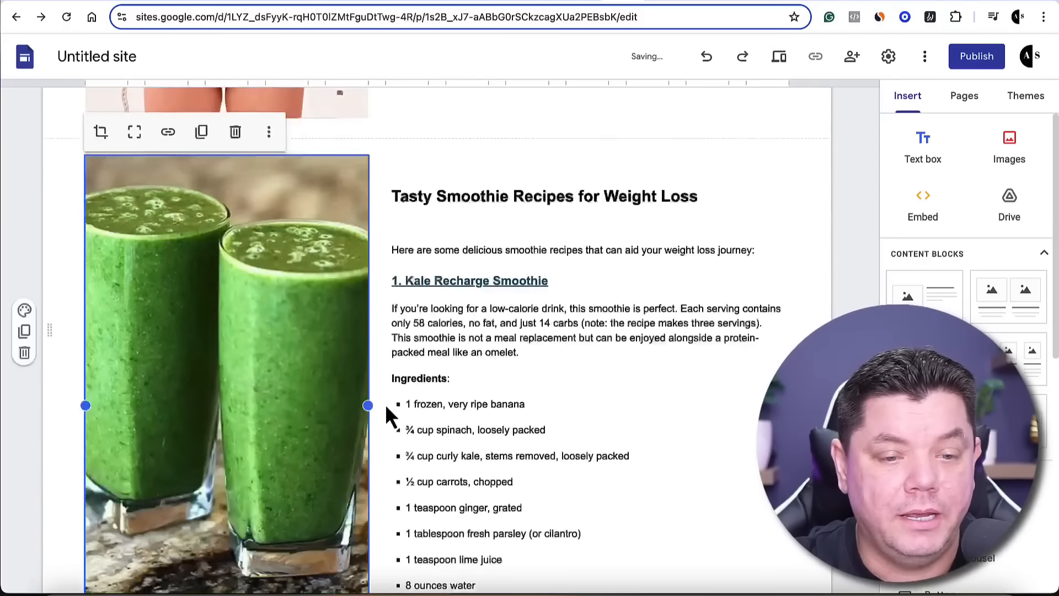
scroll(243, 350, "down", 2)
scroll(340, 350, "up", 12)
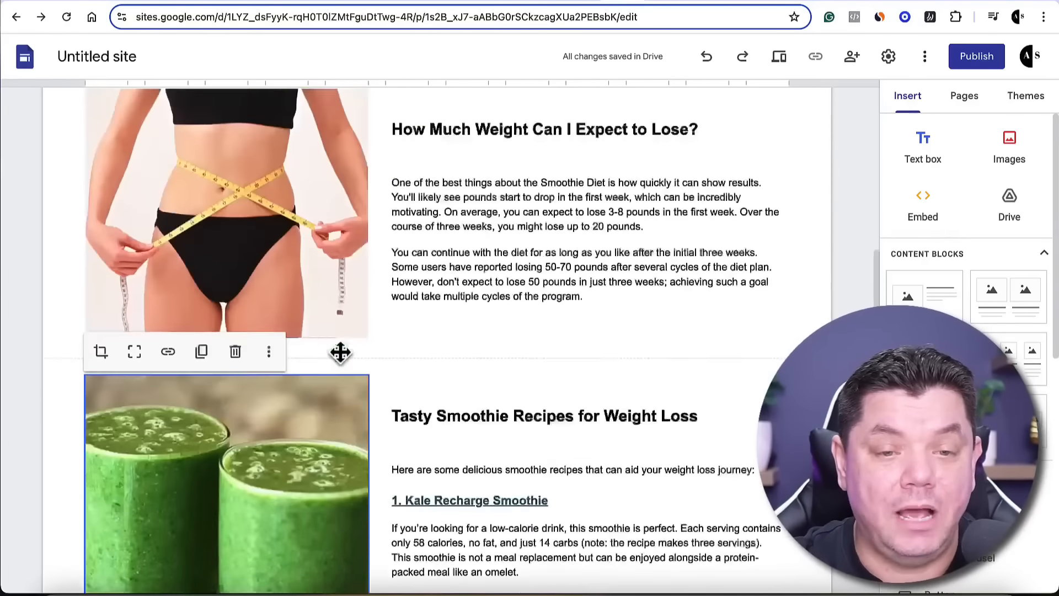
scroll(407, 376, "up", 1)
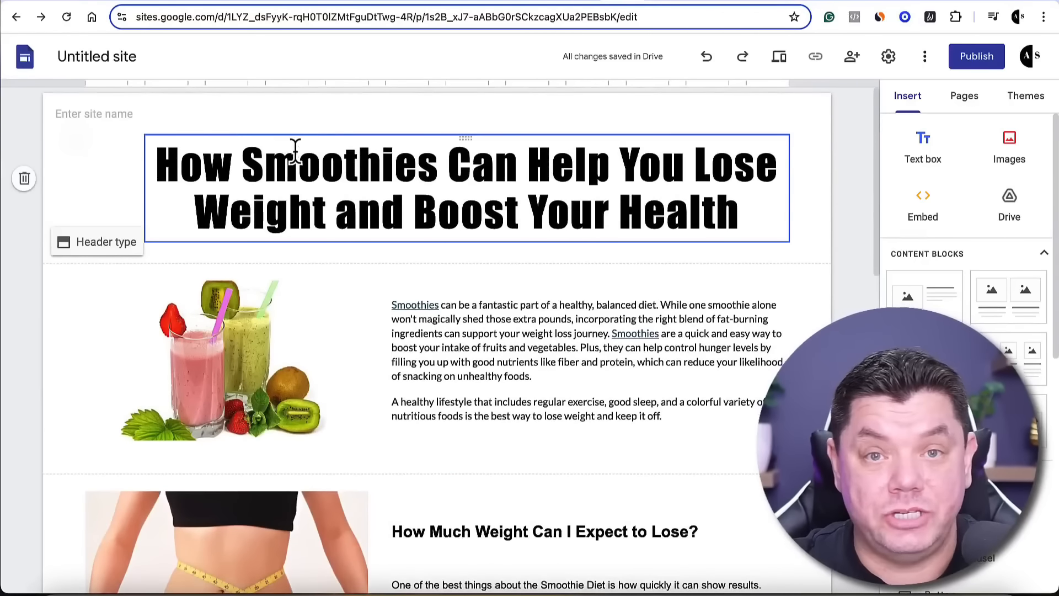
scroll(276, 298, "down", 10)
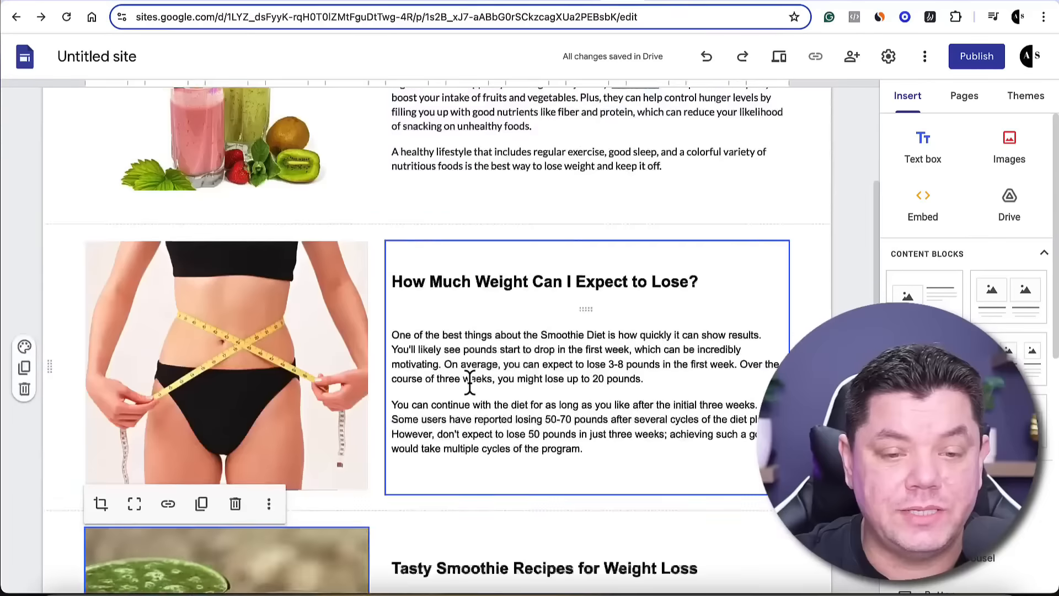
scroll(383, 277, "up", 6)
scroll(445, 349, "down", 8)
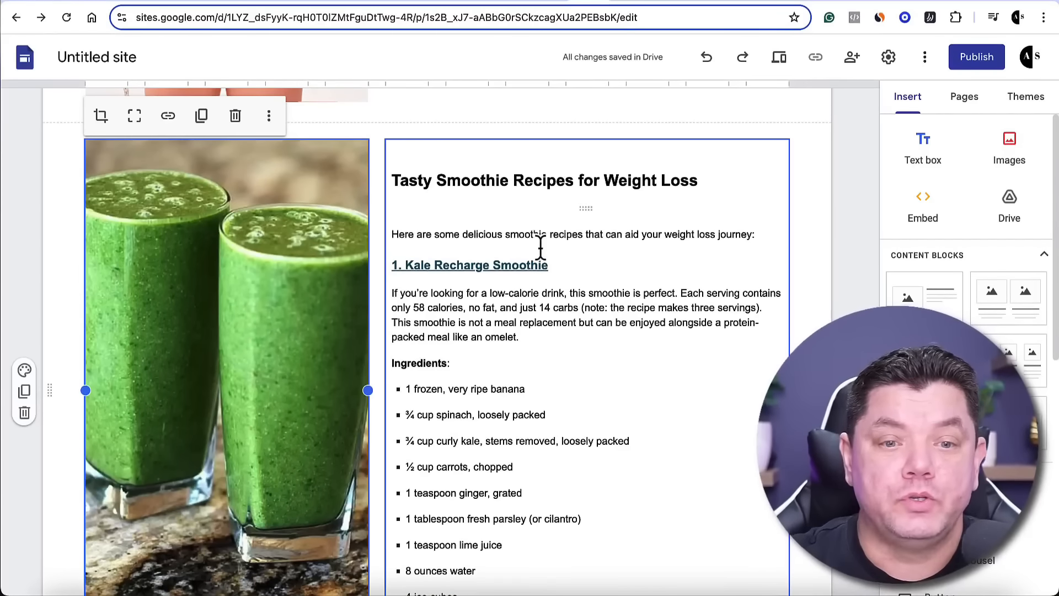
scroll(442, 235, "down", 3)
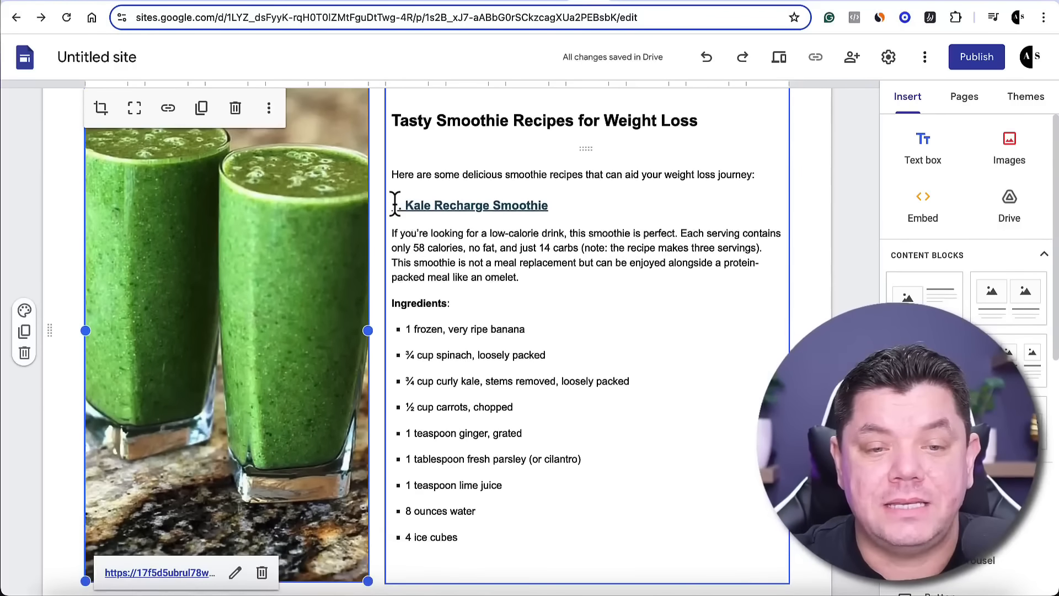
Review the remaining smoothie recipes and the closing call to action in the ChatGPT rewrite, then return to the site draft
scroll(395, 189, "down", 1)
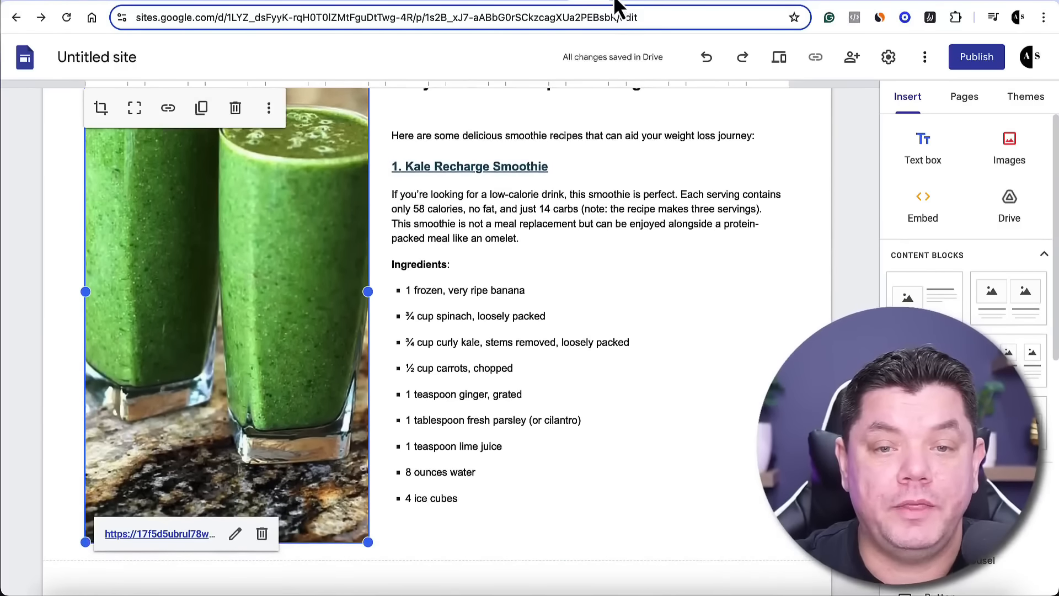
left_click(614, 1)
left_click(739, 242)
scroll(620, 300, "down", 15)
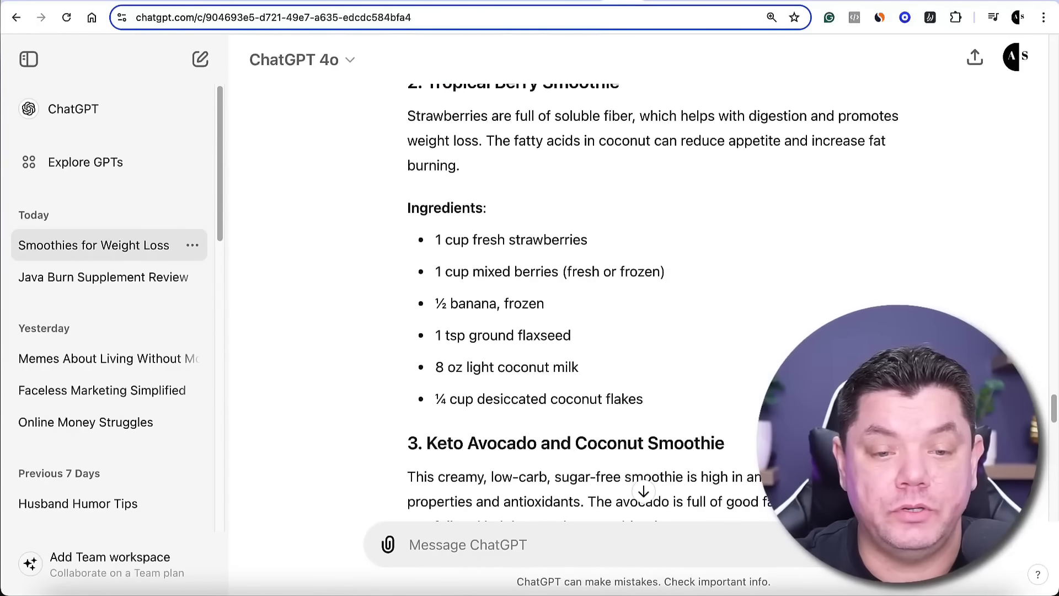
scroll(483, 195, "down", 14)
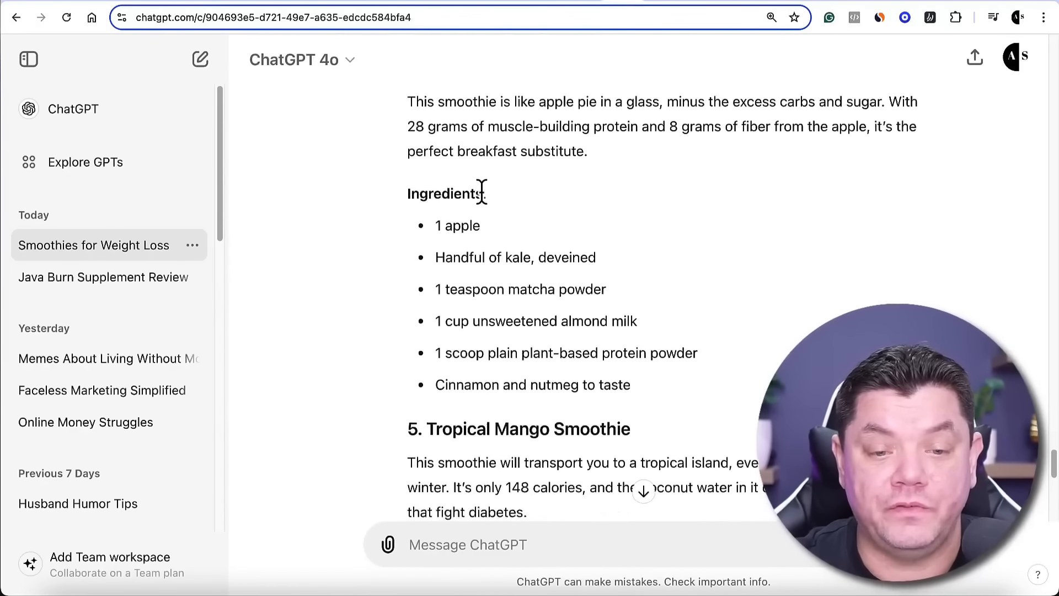
scroll(492, 208, "down", 4)
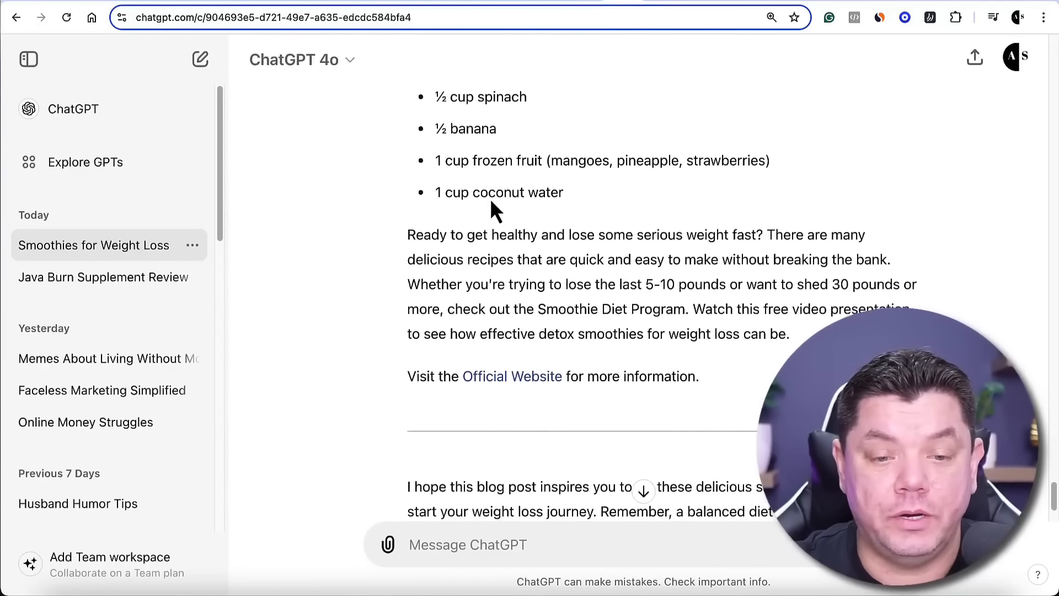
scroll(491, 202, "up", 3)
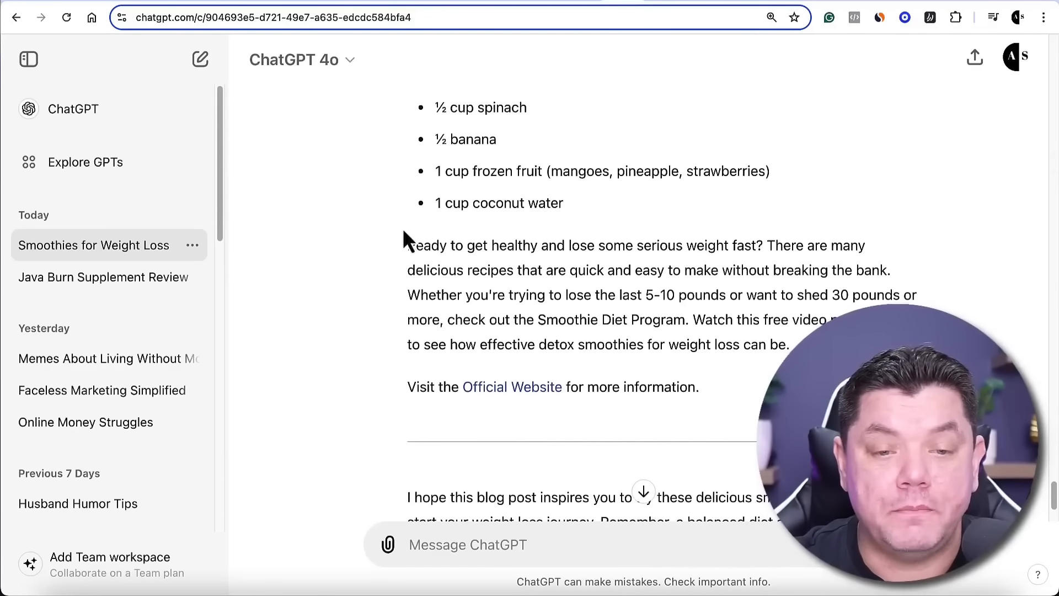
left_click(584, 0)
scroll(489, 170, "down", 1)
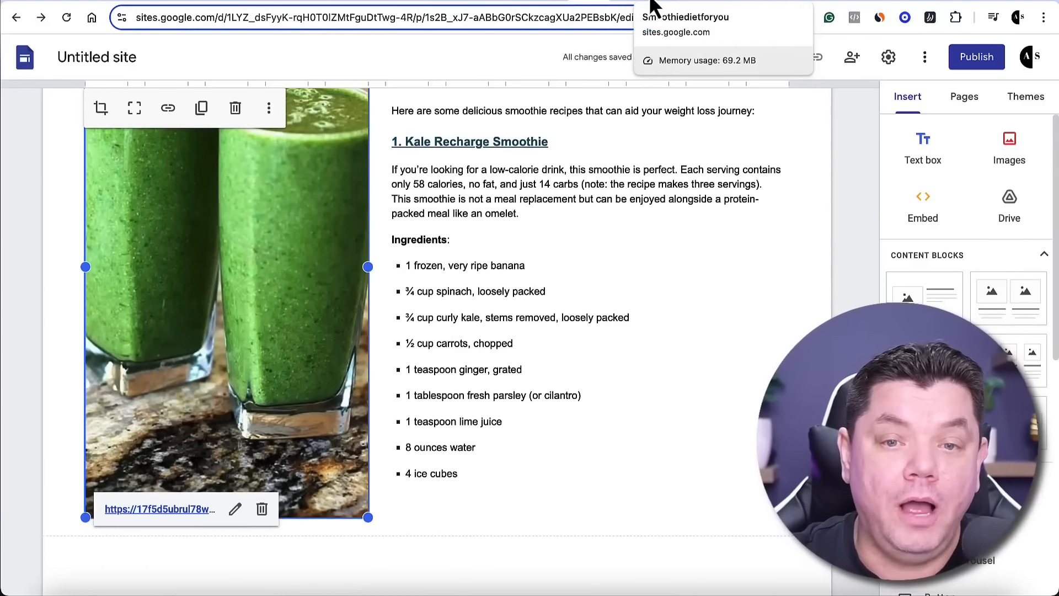
Examine the published Smoothiedietforyou example page from the later recipes down to its closing text and linked video banner
left_click(655, 5)
scroll(533, 182, "down", 15)
scroll(542, 207, "up", 7)
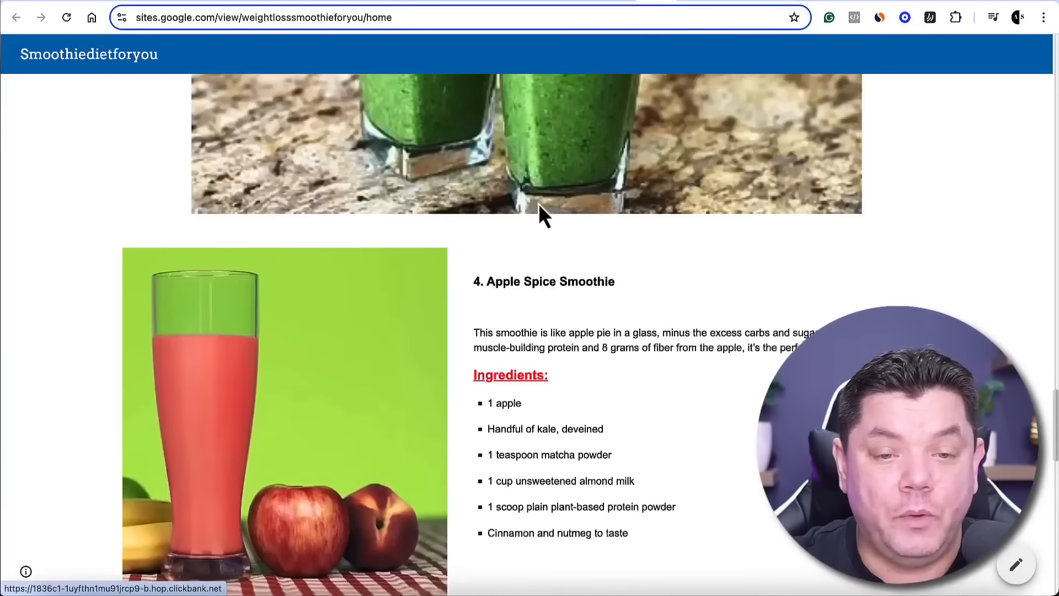
scroll(542, 213, "down", 7)
scroll(338, 236, "down", 9)
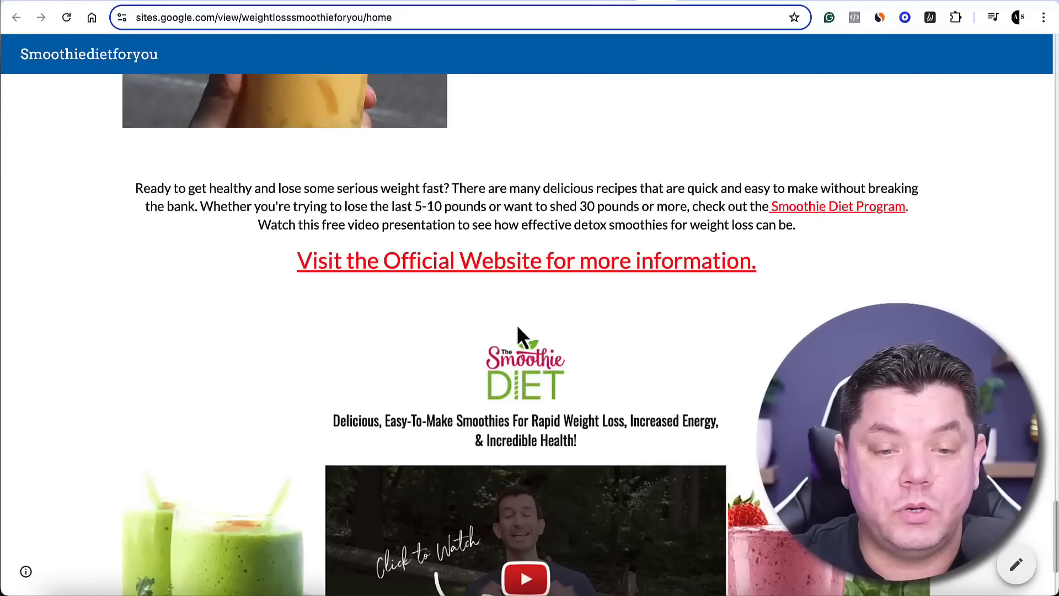
scroll(519, 328, "down", 3)
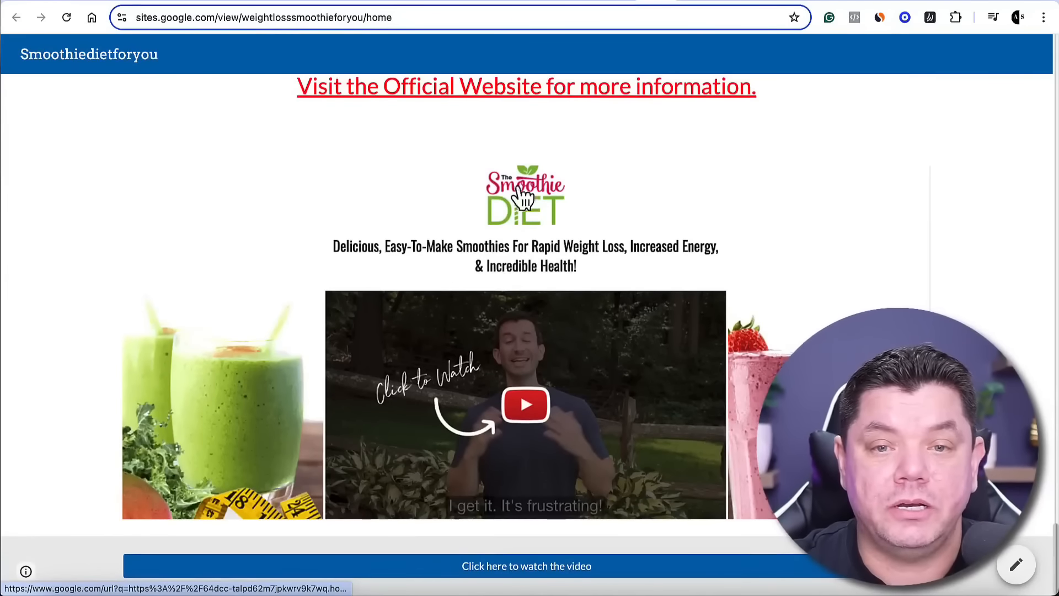
scroll(523, 196, "up", 2)
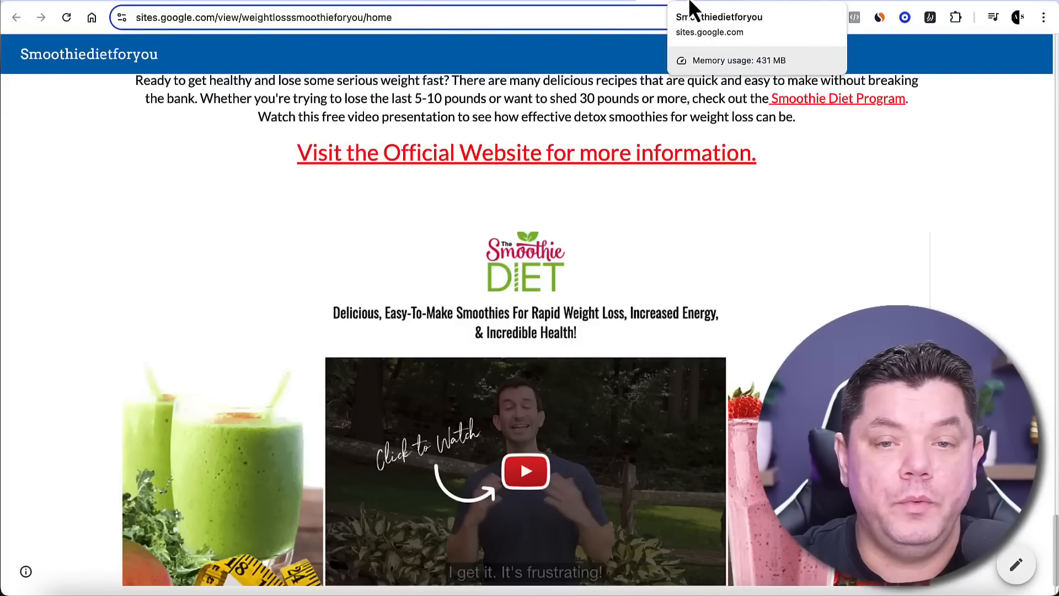
Open The Smoothie Diet sales page from the ClickBank marketplace and capture a screenshot of its banner and video area
left_click(386, 6)
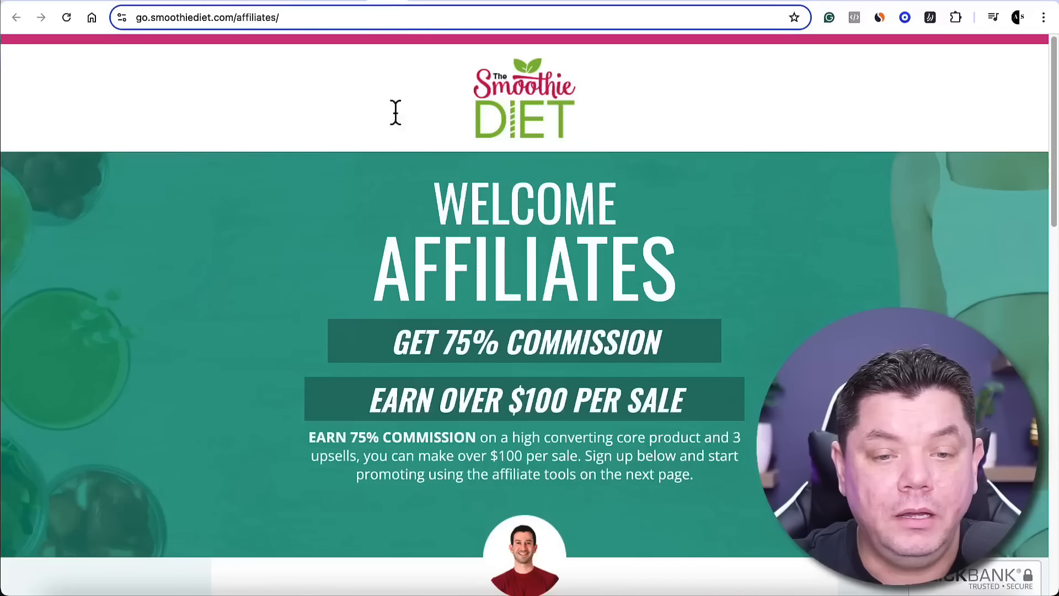
left_click(354, 1)
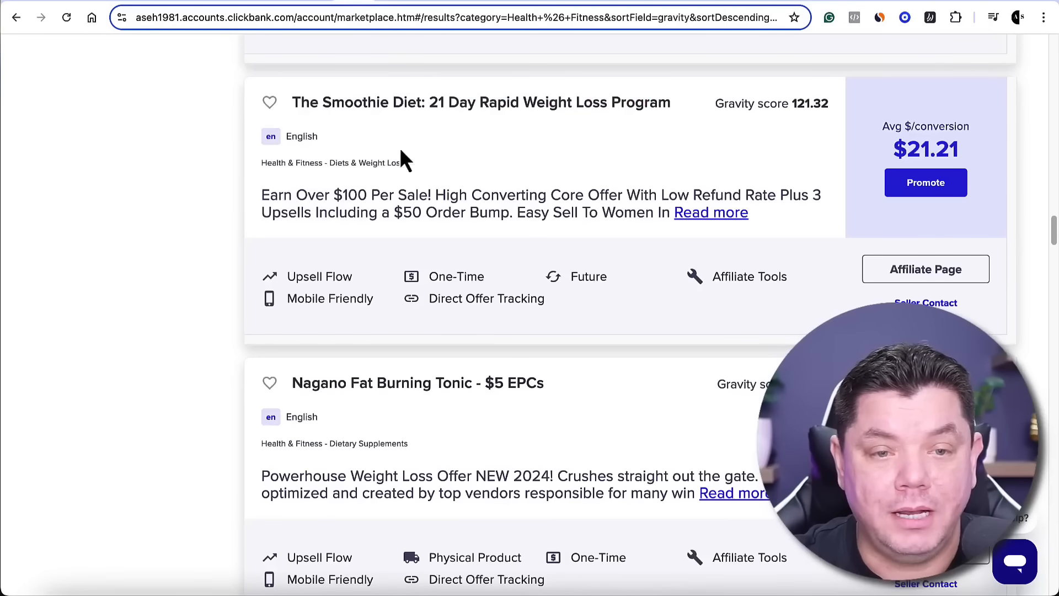
left_click(452, 105)
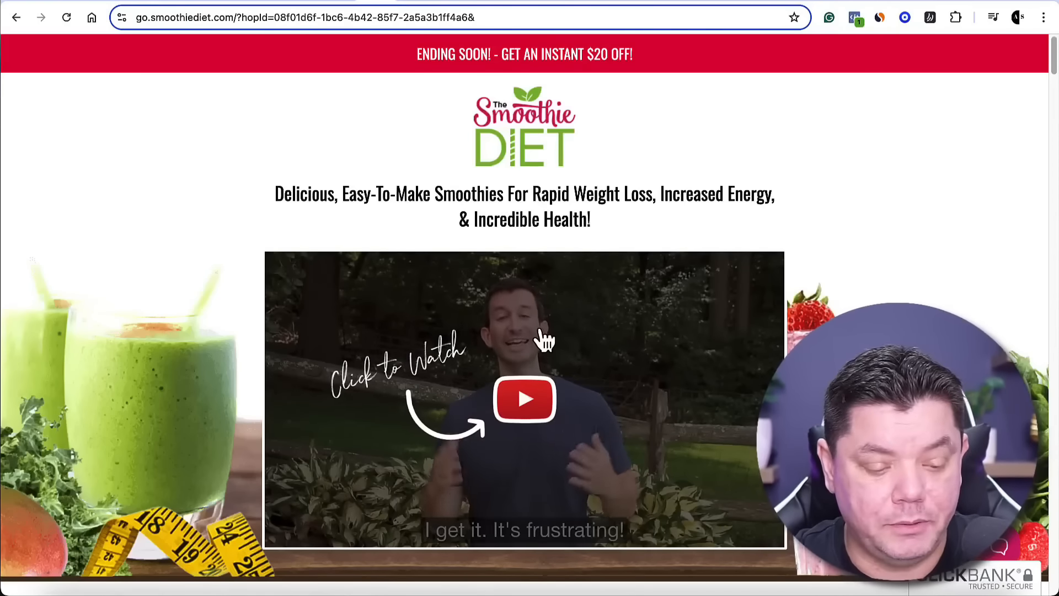
key("super+shift+4")
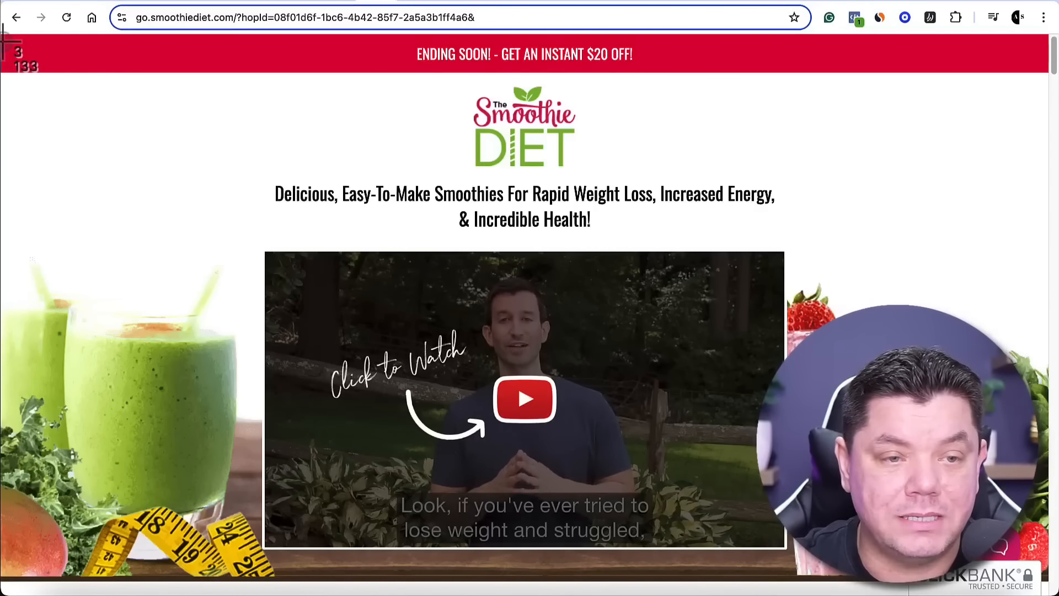
left_click_drag(9, 40, 1047, 558)
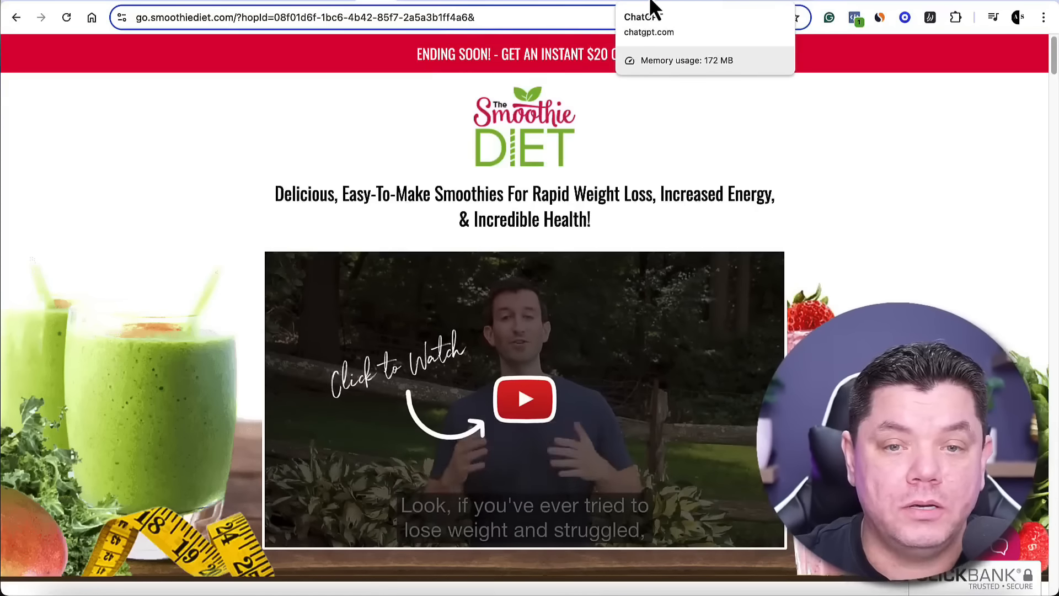
Insert an empty text box below the Kale Recharge Smoothie section of the Google Sites page
left_click(607, 3)
scroll(552, 291, "down", 2)
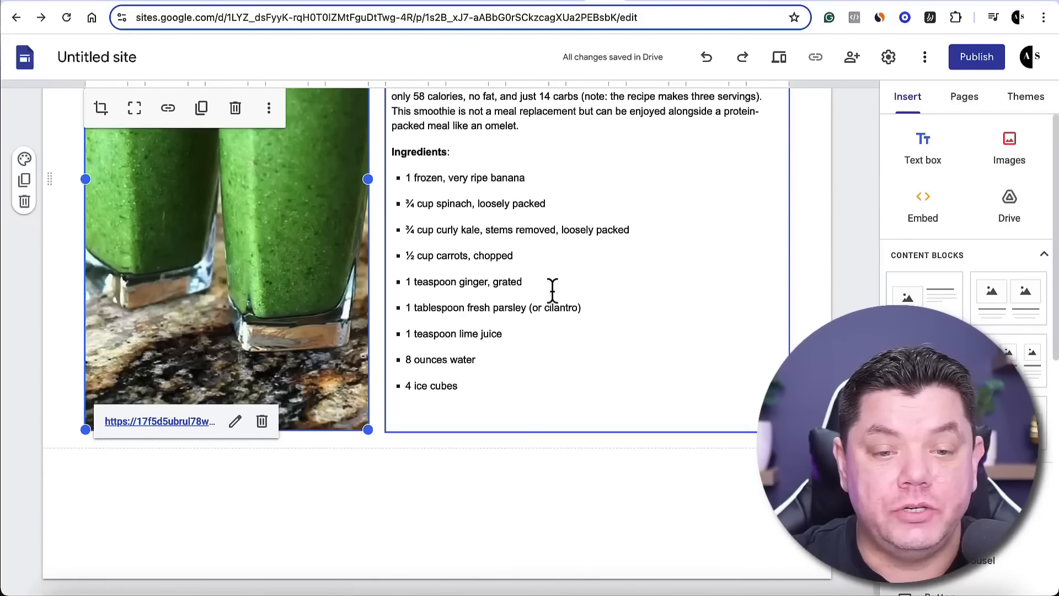
left_click(477, 533)
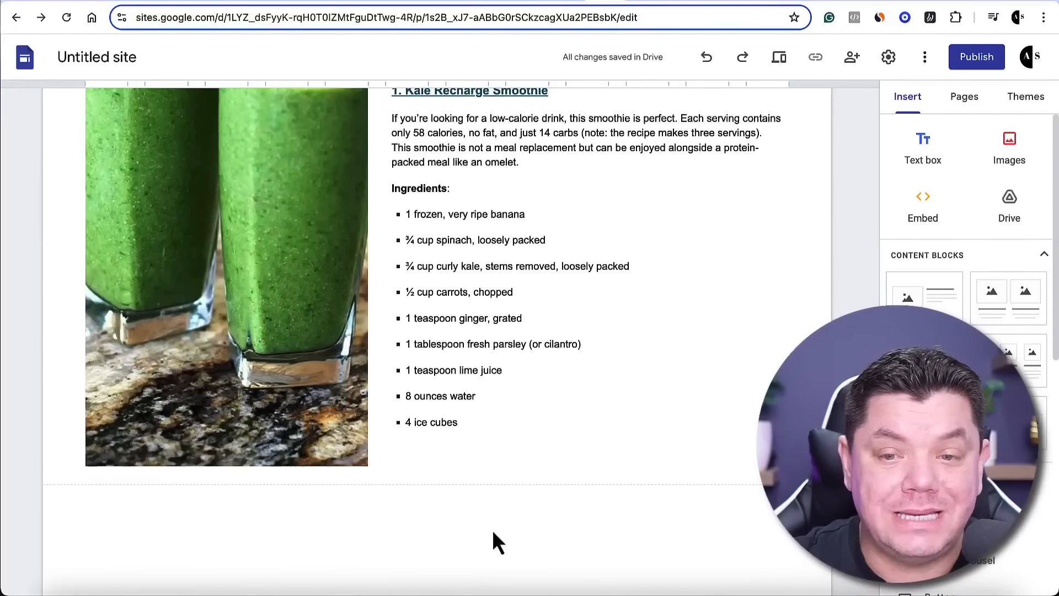
left_click(930, 165)
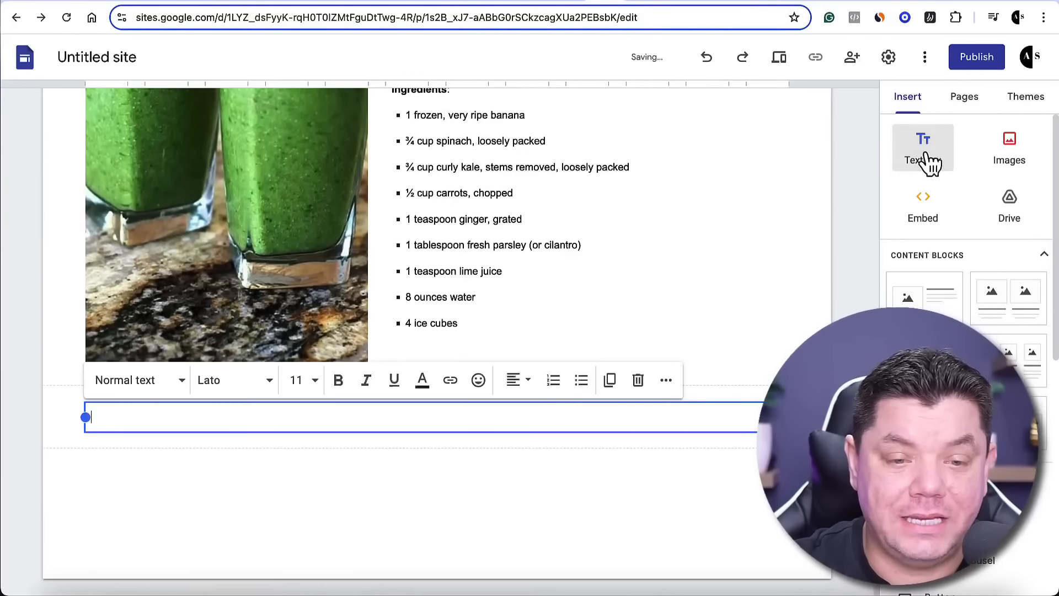
Copy ChatGPT's closing "Ready to get healthy" paragraph and "Visit the Official Website" line into the new text box
left_click(636, 2)
mouse_move(408, 244)
left_mouse_down()
mouse_move(620, 314)
mouse_move(739, 383)
left_mouse_up()
right_click(707, 280)
left_click(439, 311)
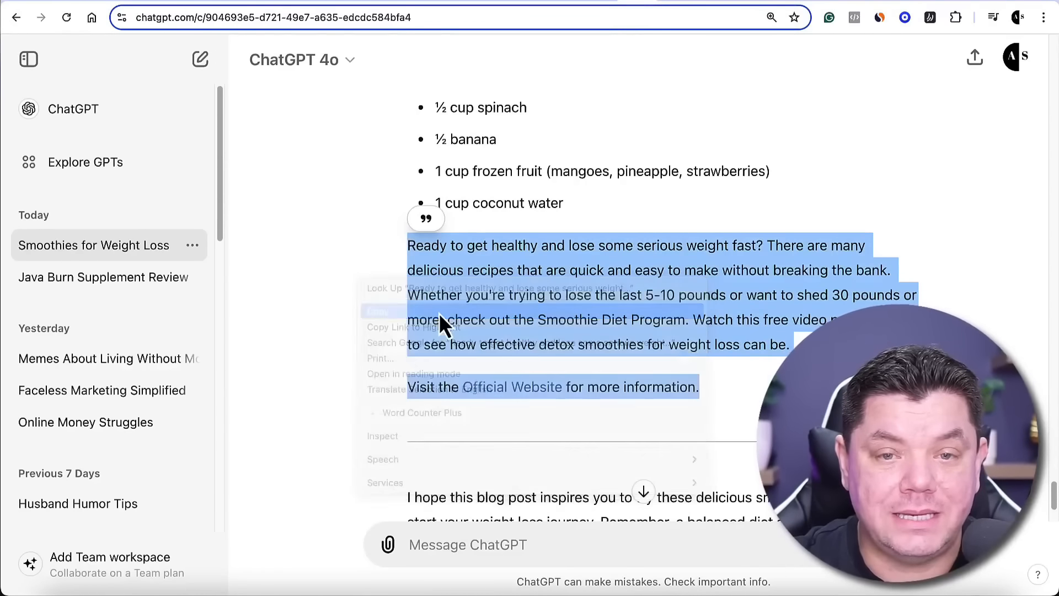
left_click(603, 4)
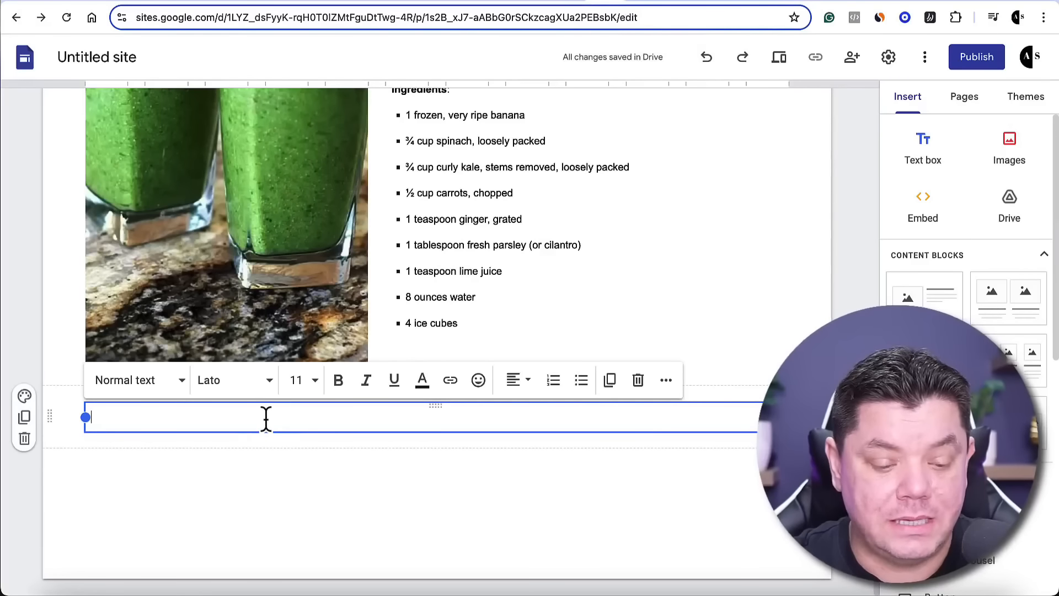
key("ctrl+v")
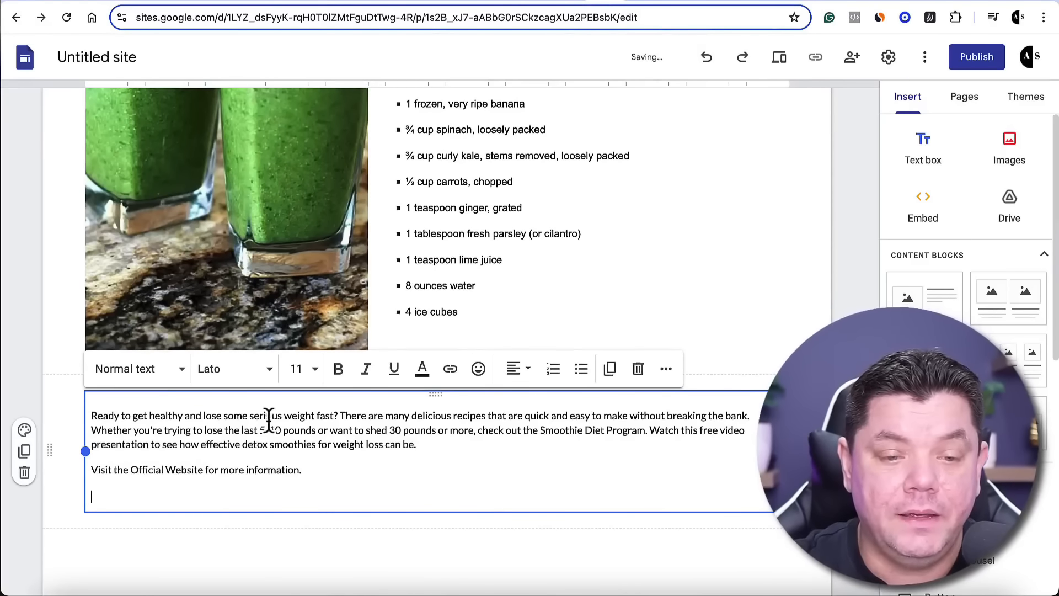
Center the "Visit the Official Website for more information." line and set its font size to 24
left_click_drag(301, 470, 92, 470)
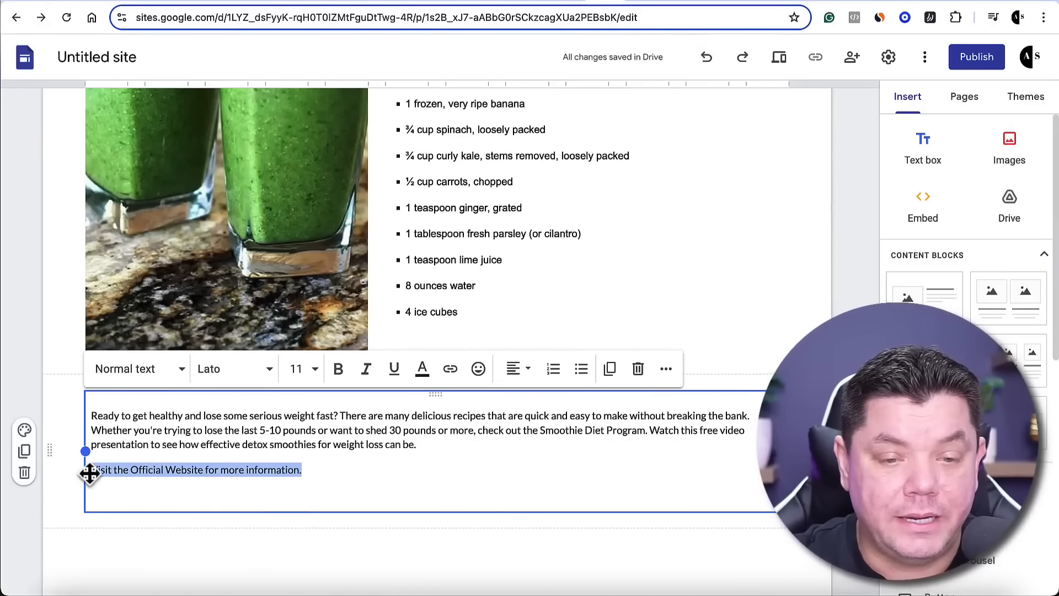
left_click(523, 377)
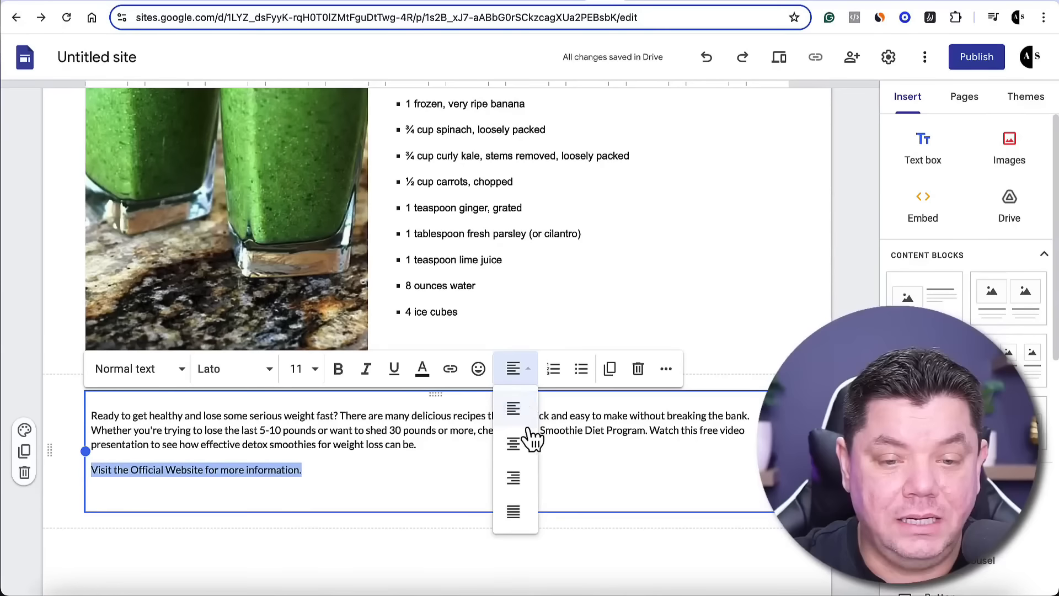
left_click(519, 443)
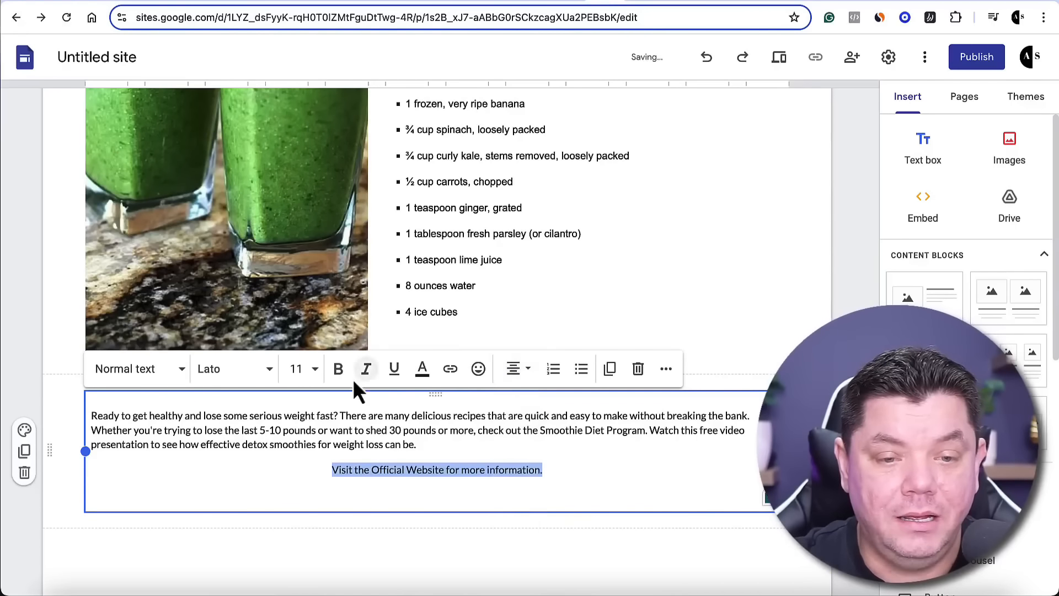
left_click(297, 368)
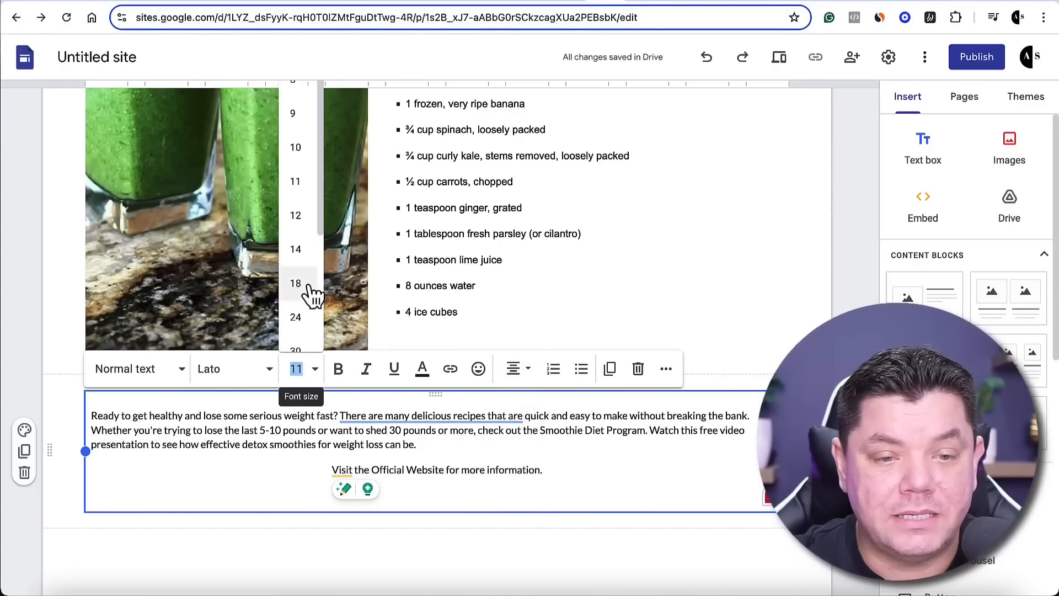
left_click(298, 317)
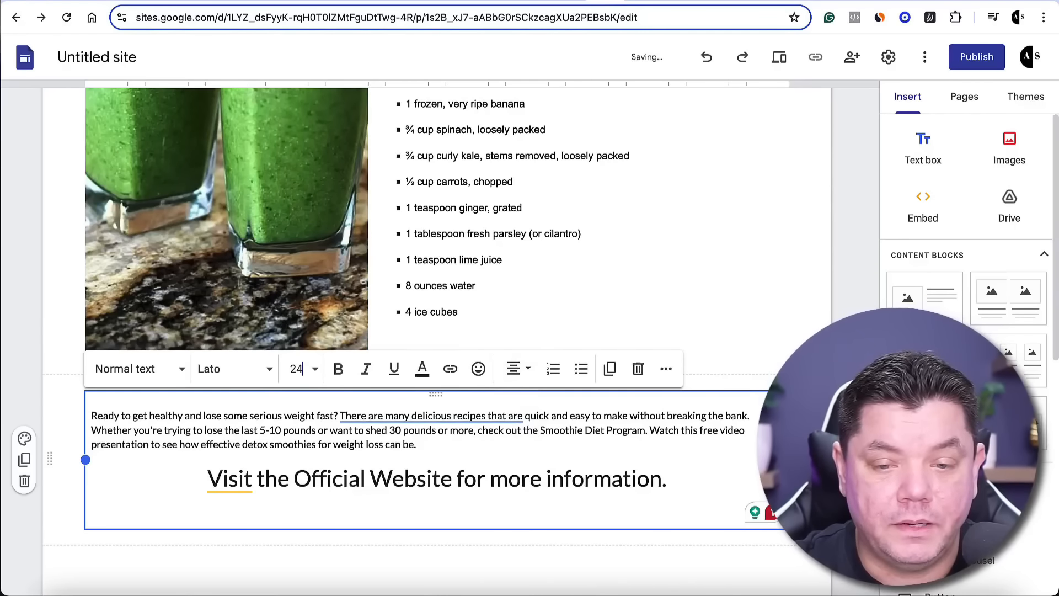
Upload the sales page image "Screenshot 2024-08-07 at 2.13.31 PM" from the Desktop below the closing text
scroll(601, 449, "down", 2)
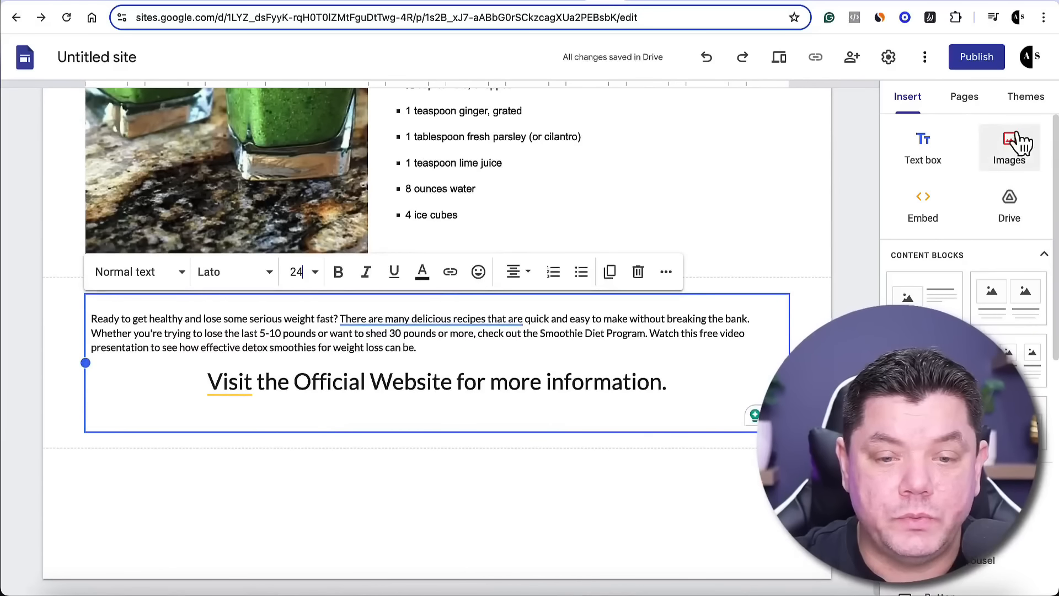
left_click(1014, 161)
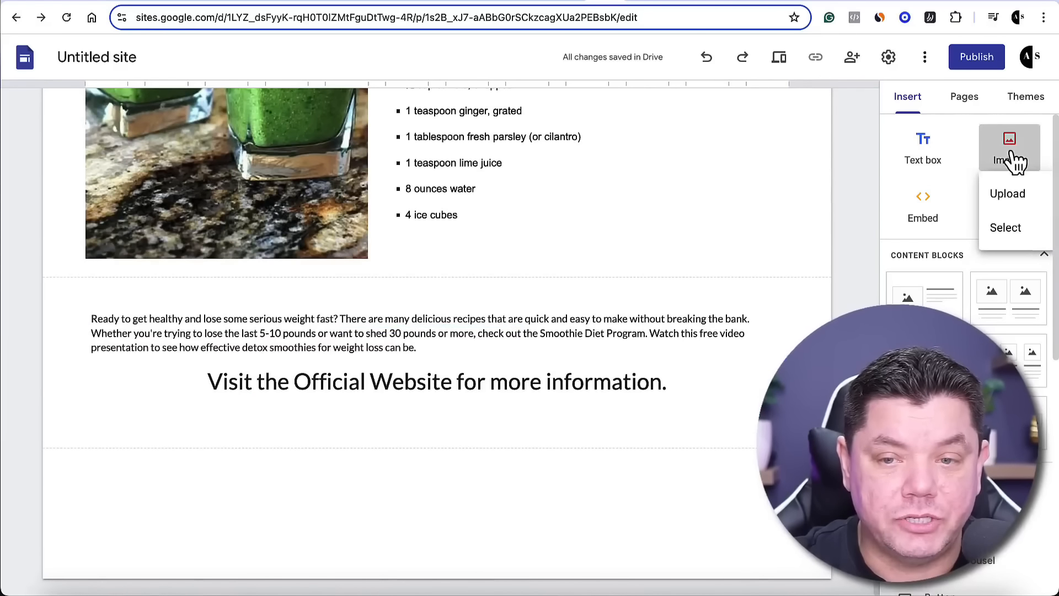
left_click(1006, 195)
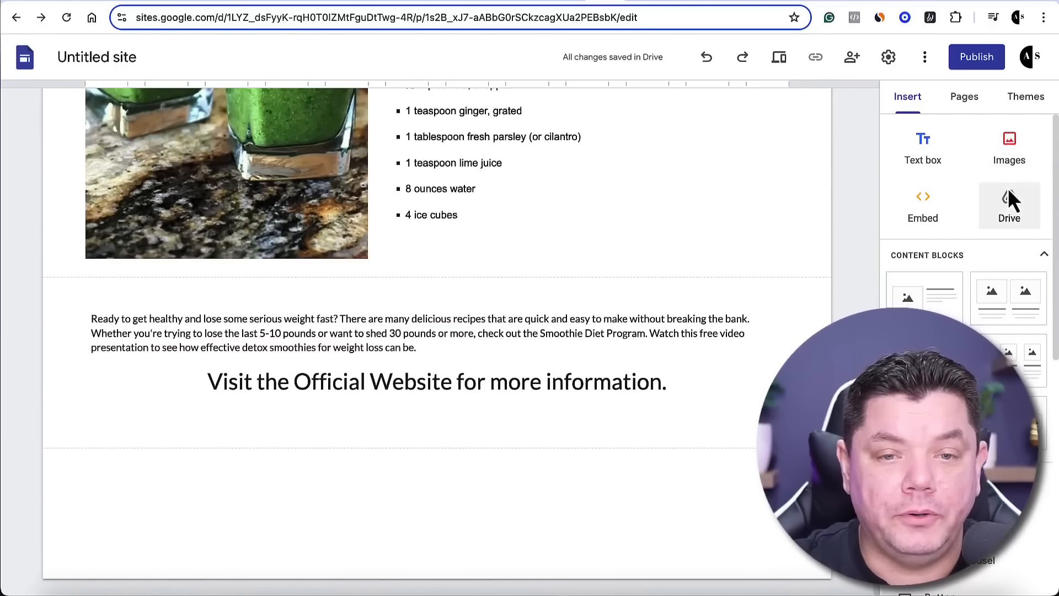
left_click(343, 125)
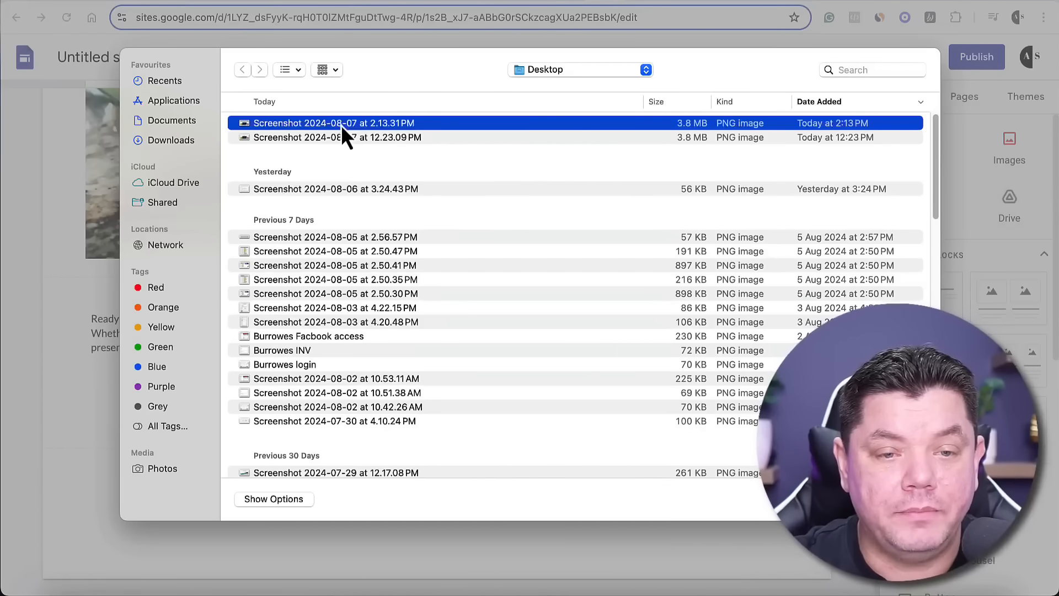
key("Return")
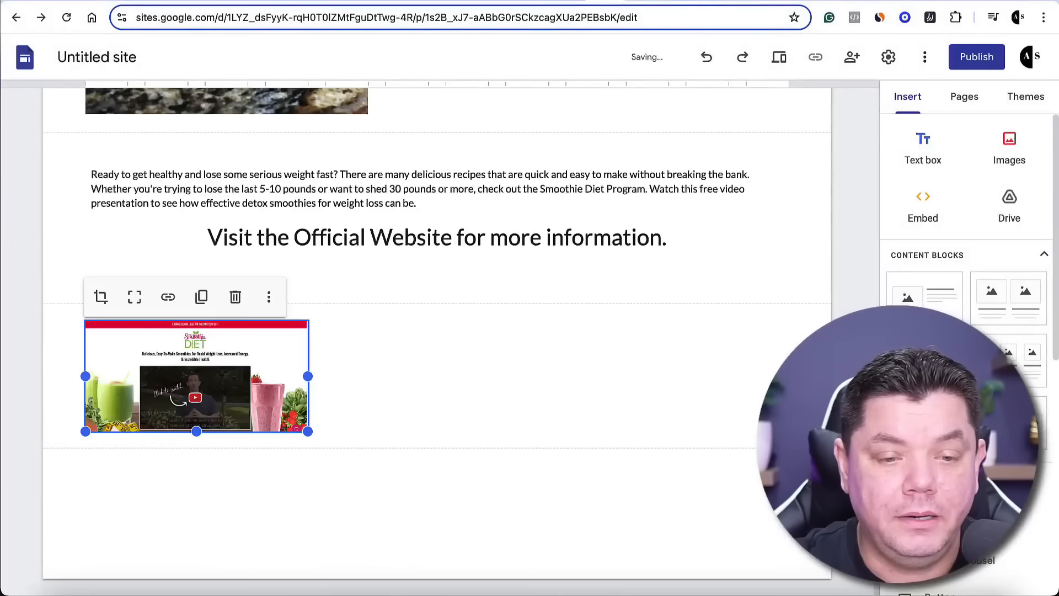
Enlarge the sales page screenshot to the full content width and extend its height to show the whole banner
left_click_drag(308, 431, 787, 576)
scroll(458, 478, "down", 3)
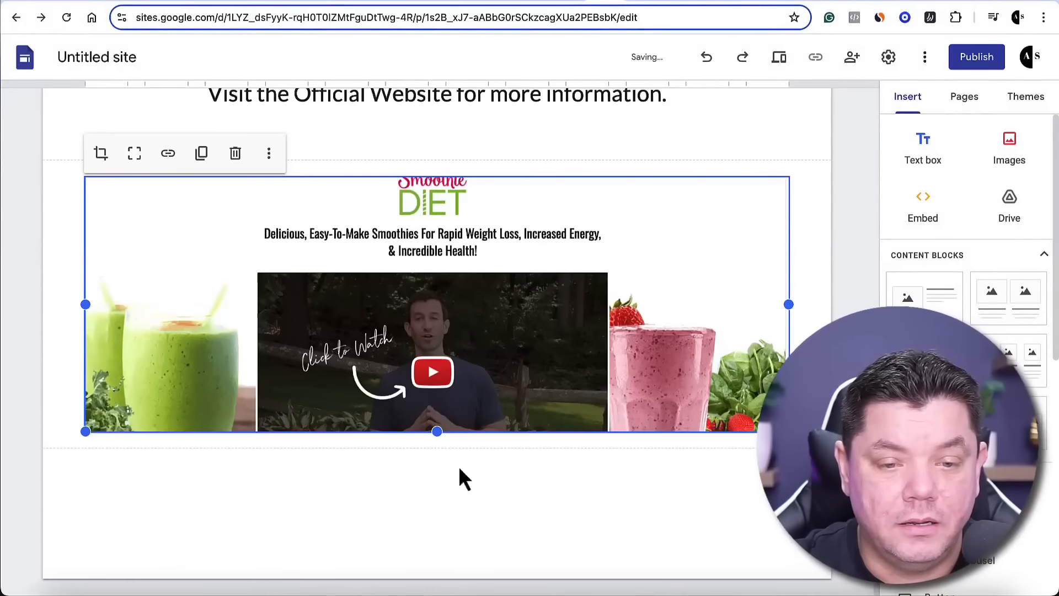
left_click_drag(435, 430, 437, 527)
scroll(515, 431, "up", 3)
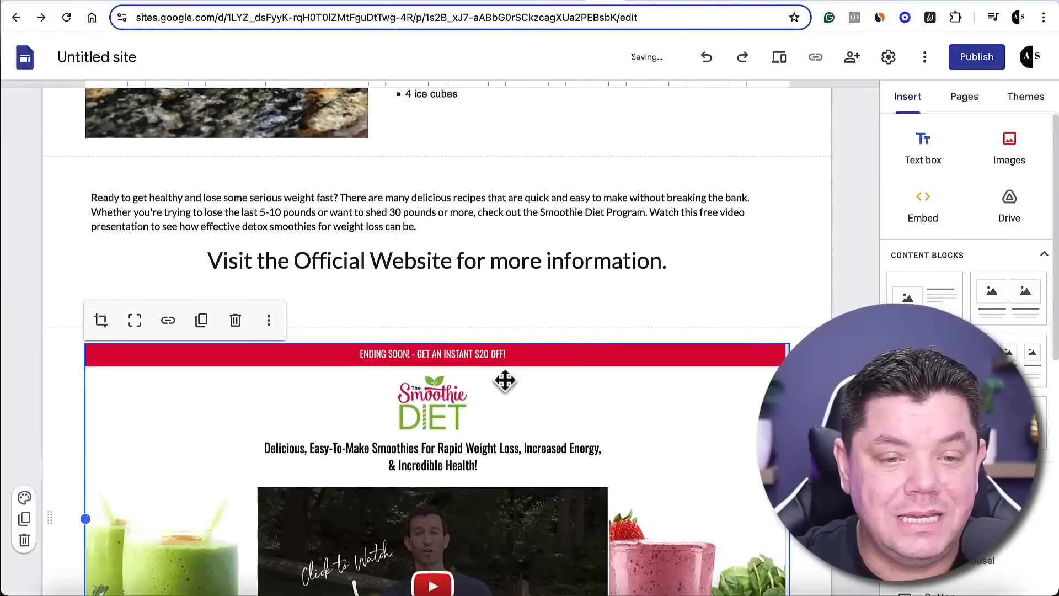
left_click(543, 297)
scroll(478, 409, "down", 3)
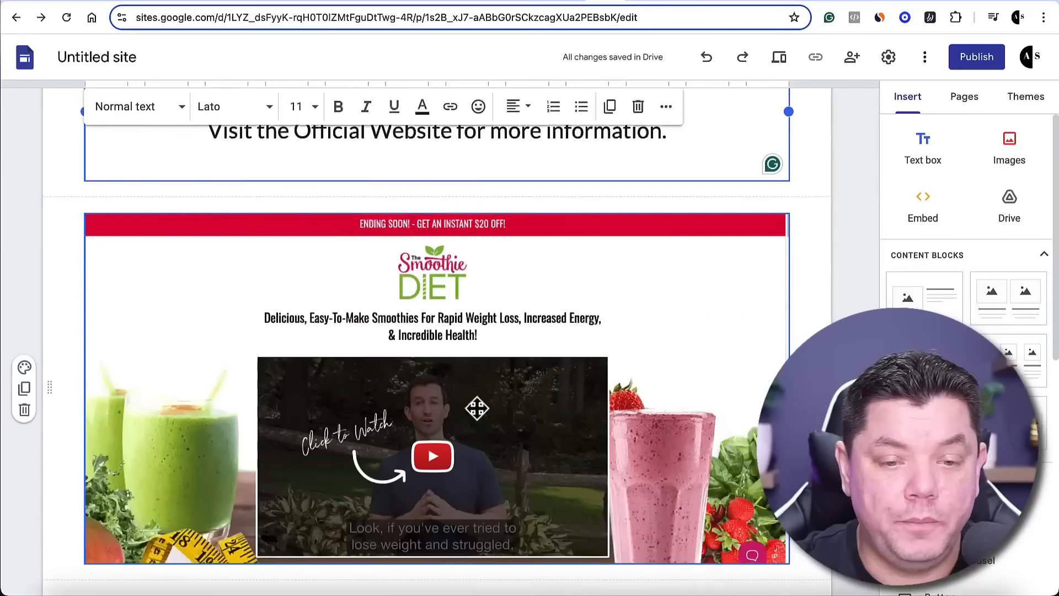
scroll(466, 411, "up", 2)
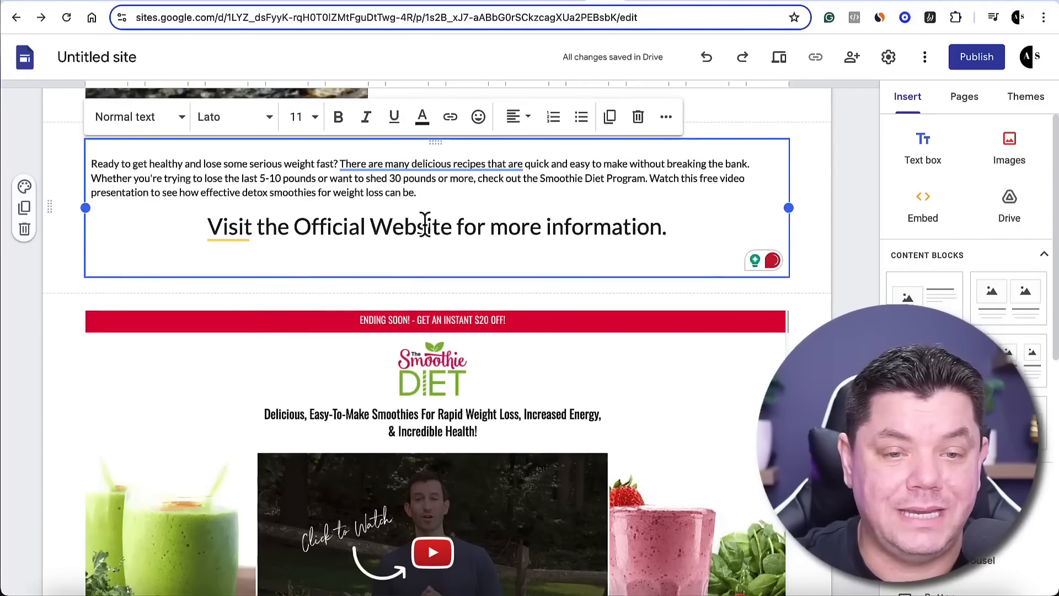
Center the "Ready to get healthy" closing paragraph, make it bold and set its font size to 14
left_click_drag(418, 193, 93, 161)
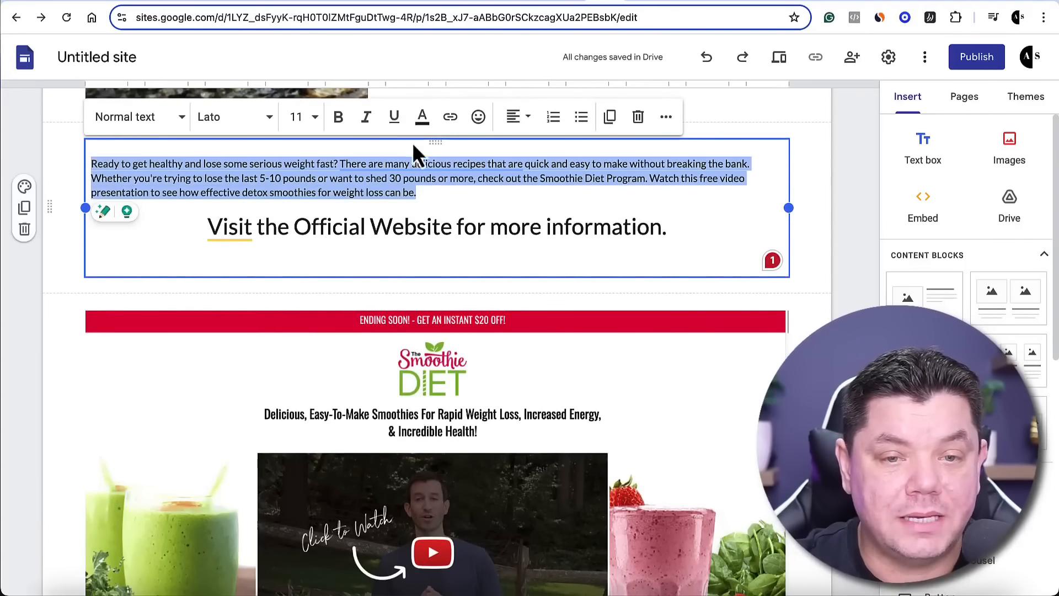
left_click(518, 123)
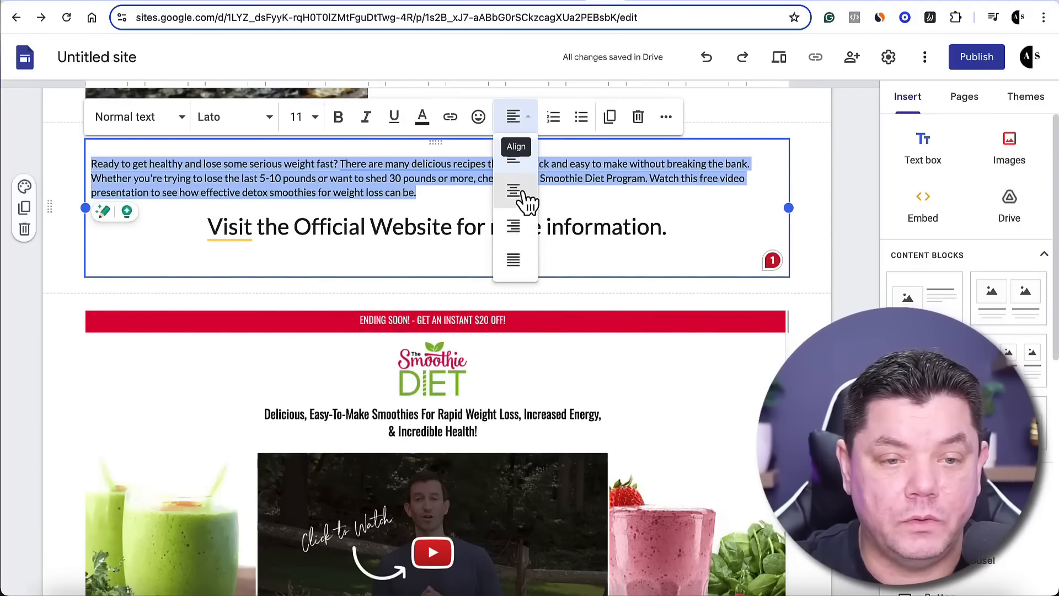
left_click(524, 200)
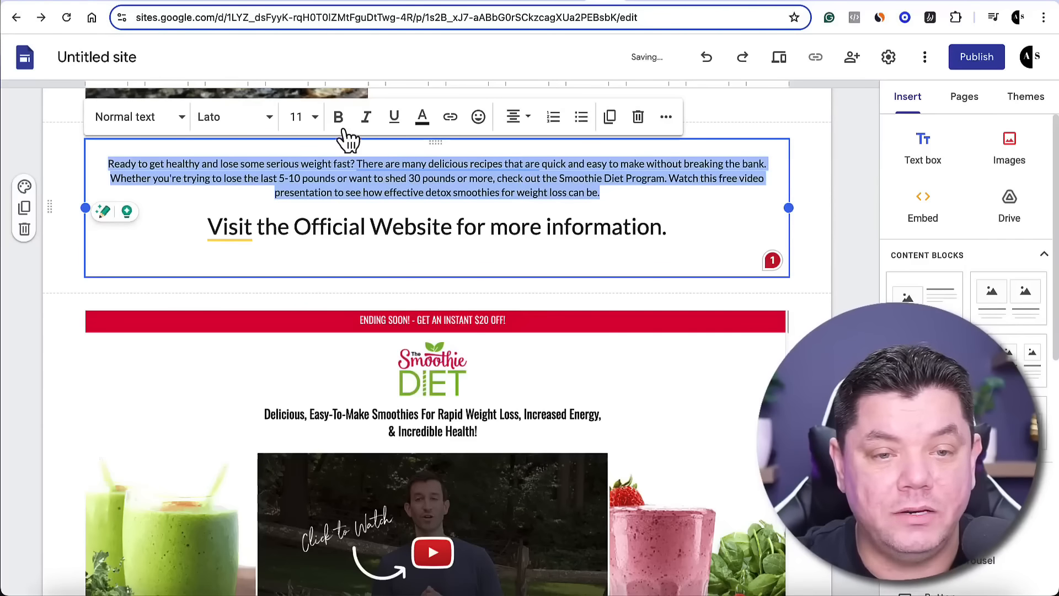
left_click(340, 120)
left_click(315, 117)
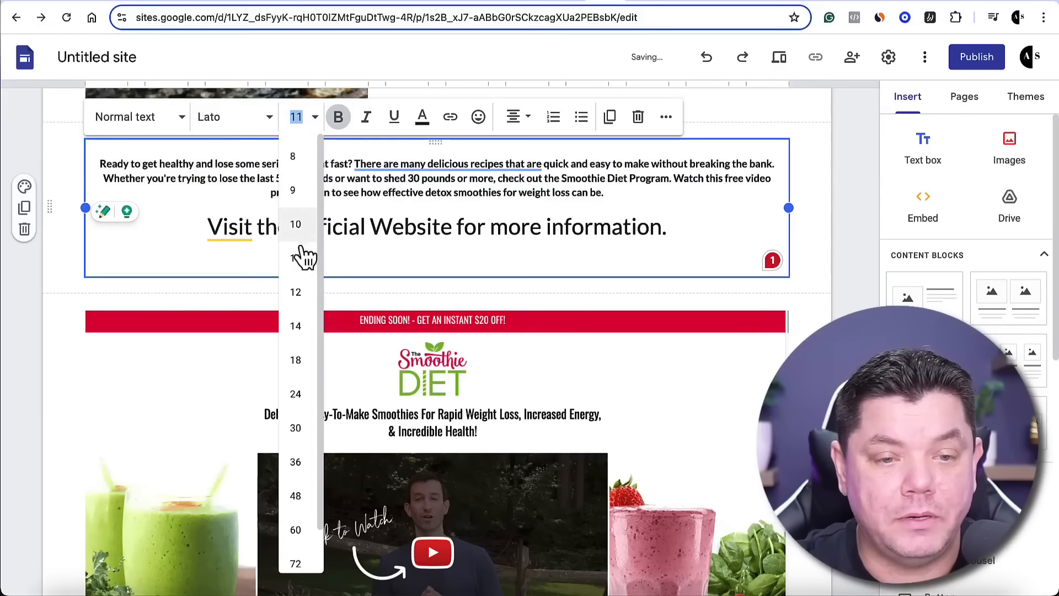
left_click(306, 325)
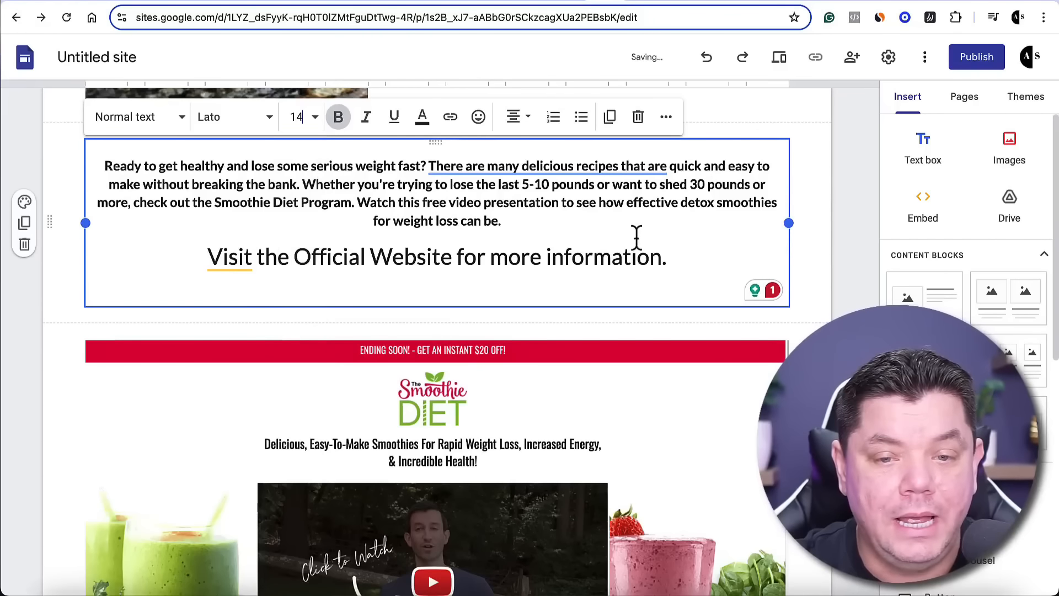
Link the "Visit the Official Website for more information." line to the ClickBank affiliate URL
scroll(331, 293, "down", 3)
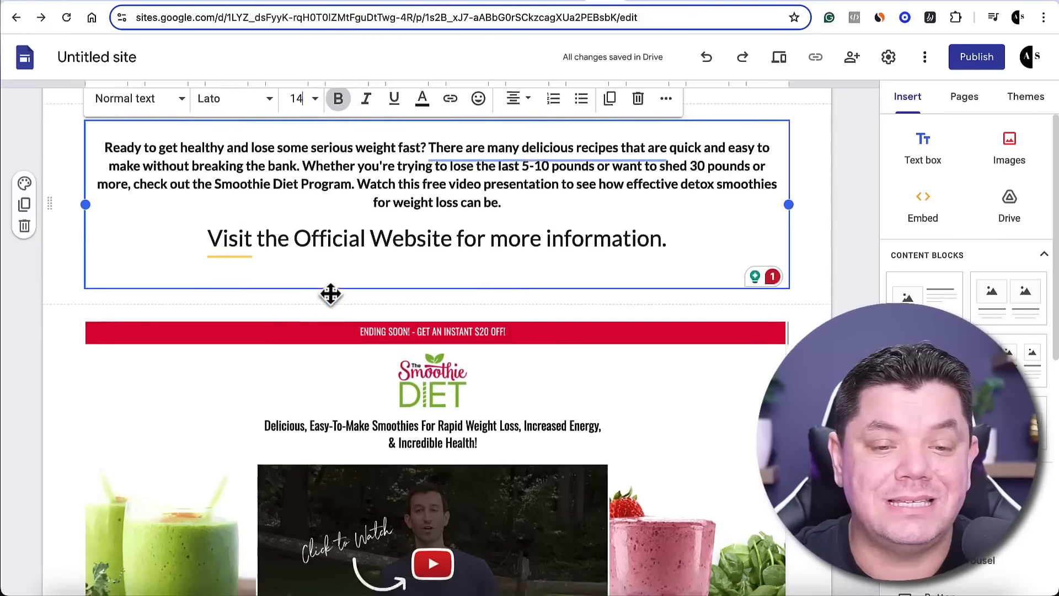
scroll(395, 310, "up", 2)
scroll(429, 249, "up", 3)
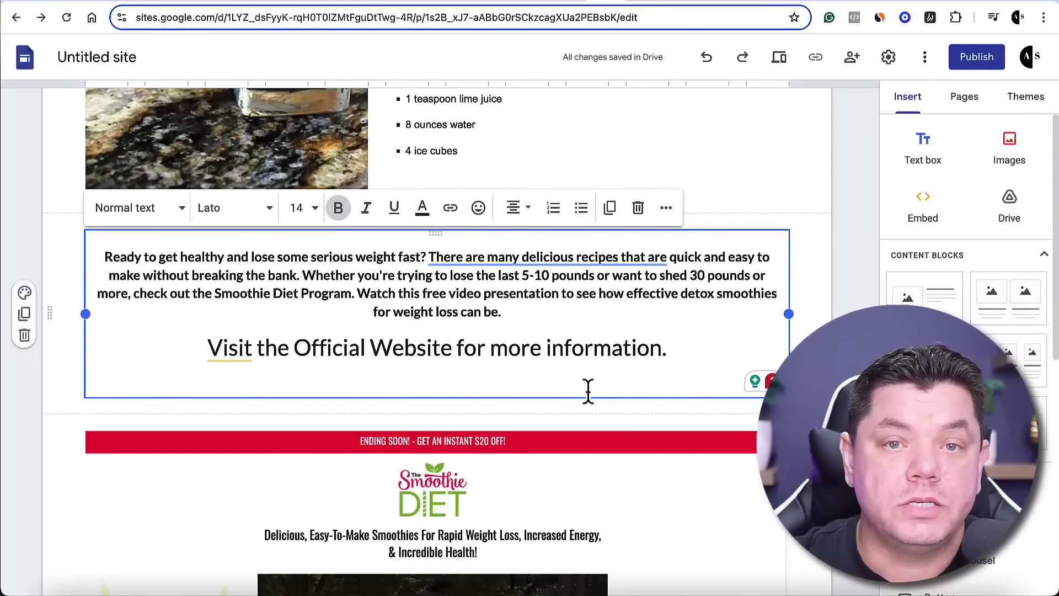
left_click_drag(677, 347, 201, 343)
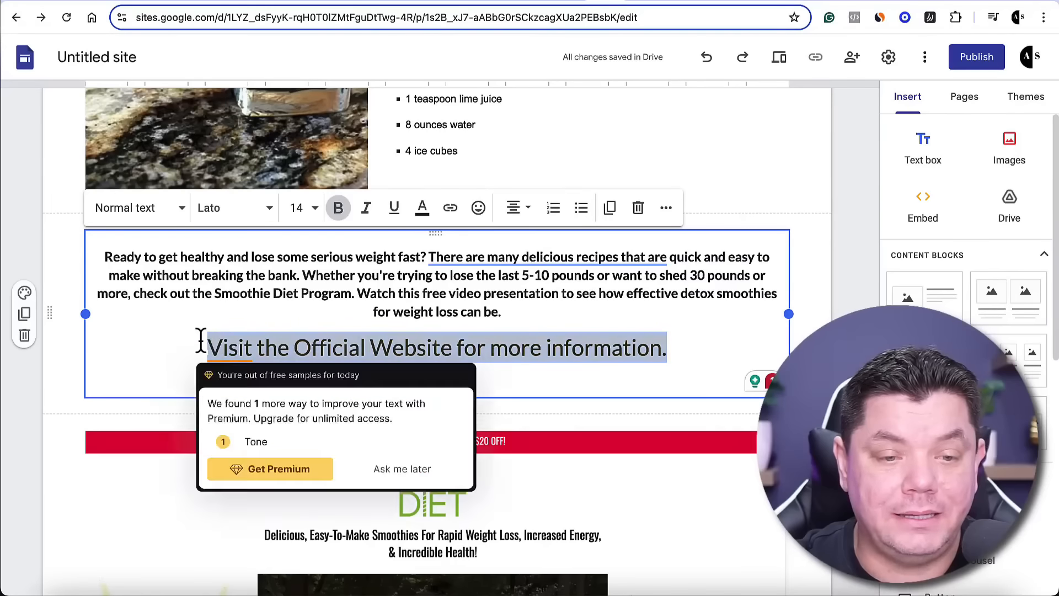
left_click(450, 208)
key("ctrl+v")
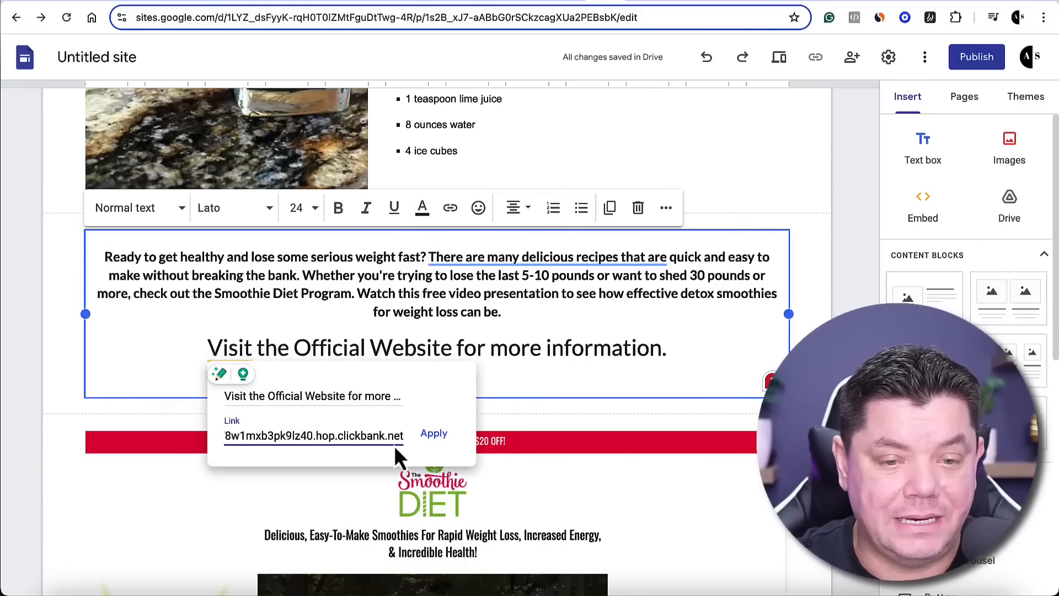
left_click(433, 433)
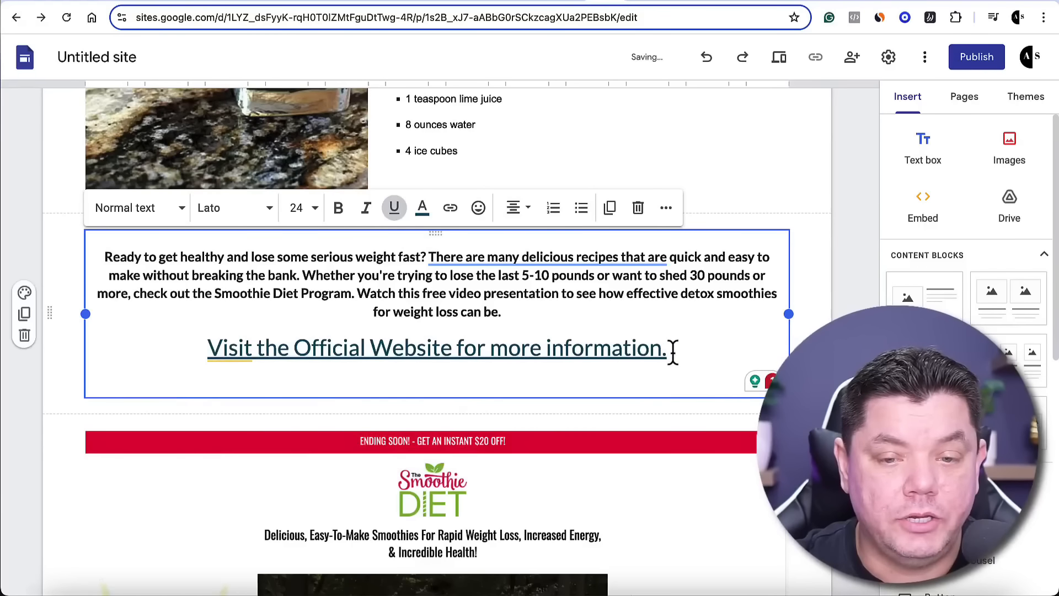
Change the text color of the linked "Visit the Official Website for more information." line to red
left_click_drag(668, 349, 204, 348)
left_click(422, 208)
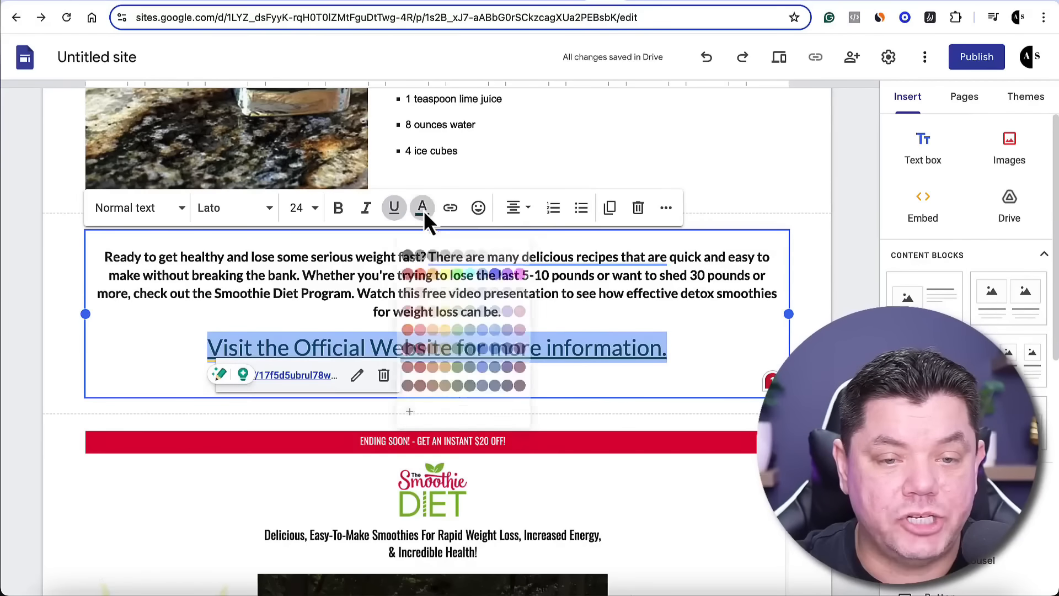
left_click(412, 275)
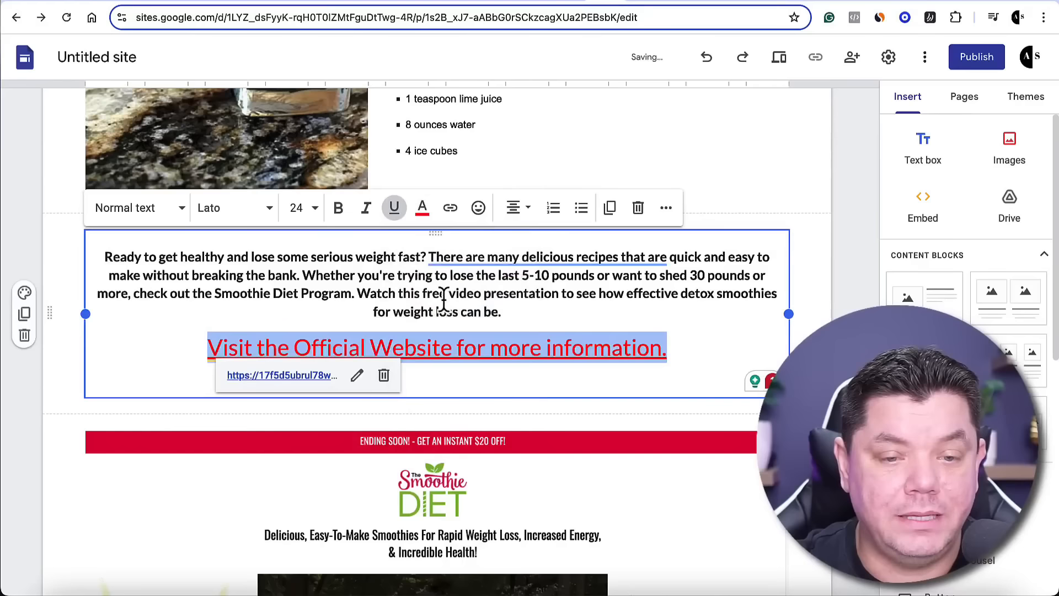
left_click(700, 347)
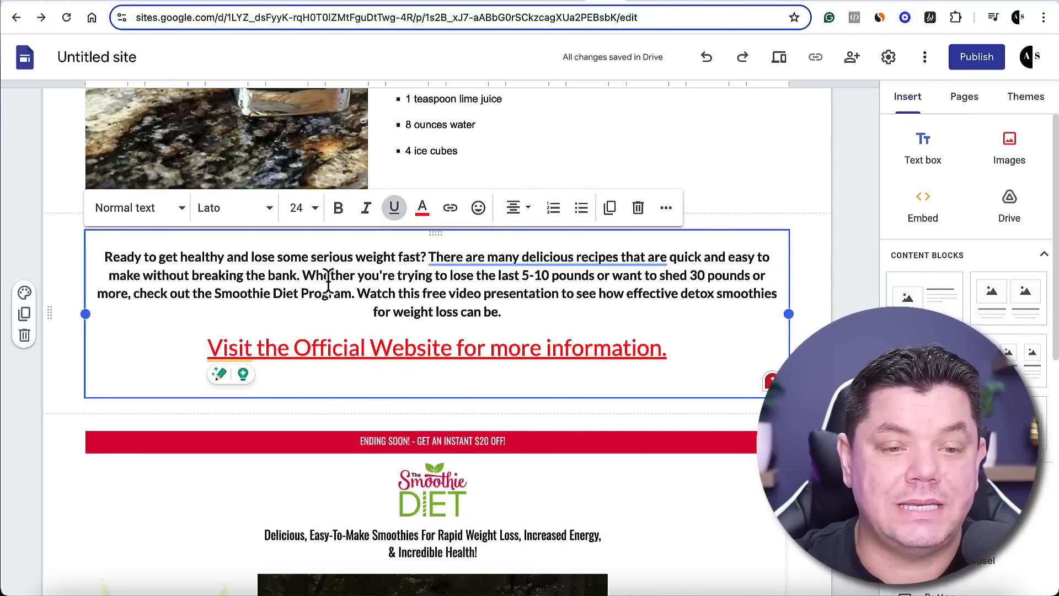
Link the words "Smoothie Diet Program" in the closing paragraph to the ClickBank affiliate URL
left_click_drag(216, 297, 353, 295)
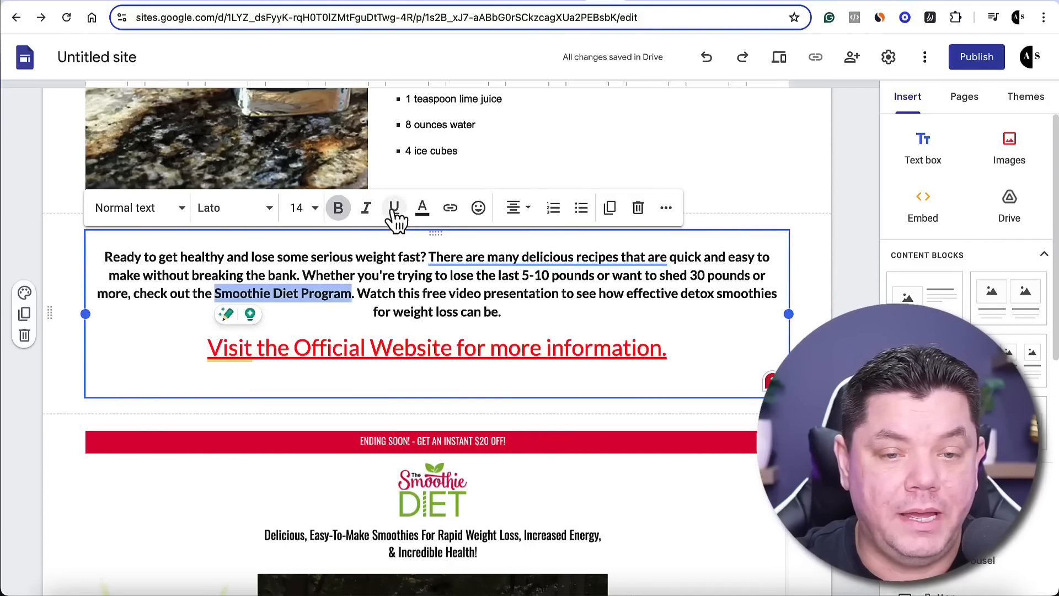
left_click(450, 208)
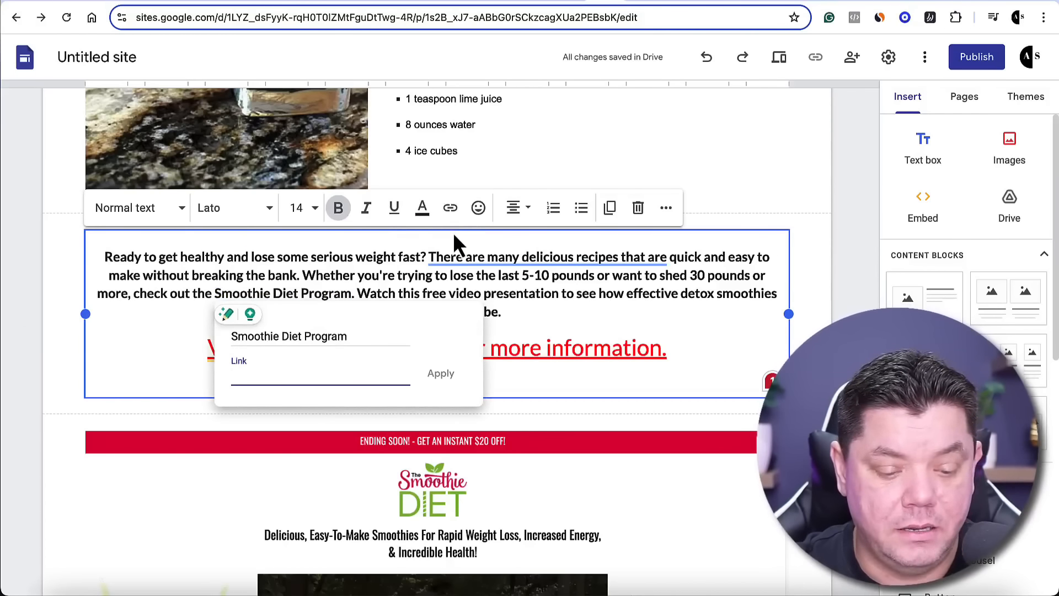
type("hw1rsslr3pkf6z40.hop.clickbank.net")
left_click(440, 374)
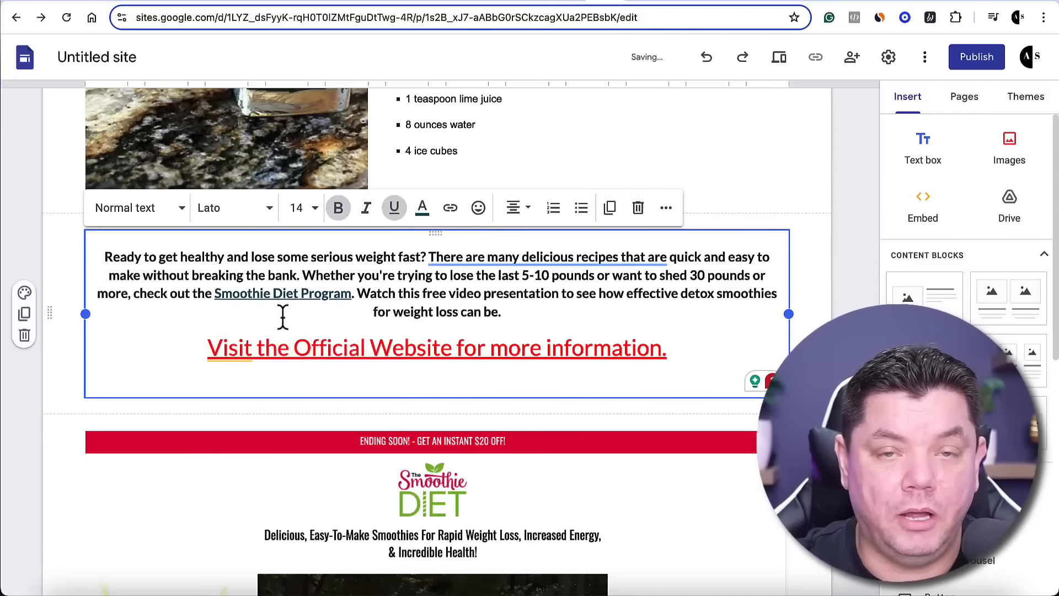
Link the Smoothie Diet sales page screenshot below the closing text to the ClickBank affiliate URL
scroll(283, 316, "down", 5)
left_click(444, 320)
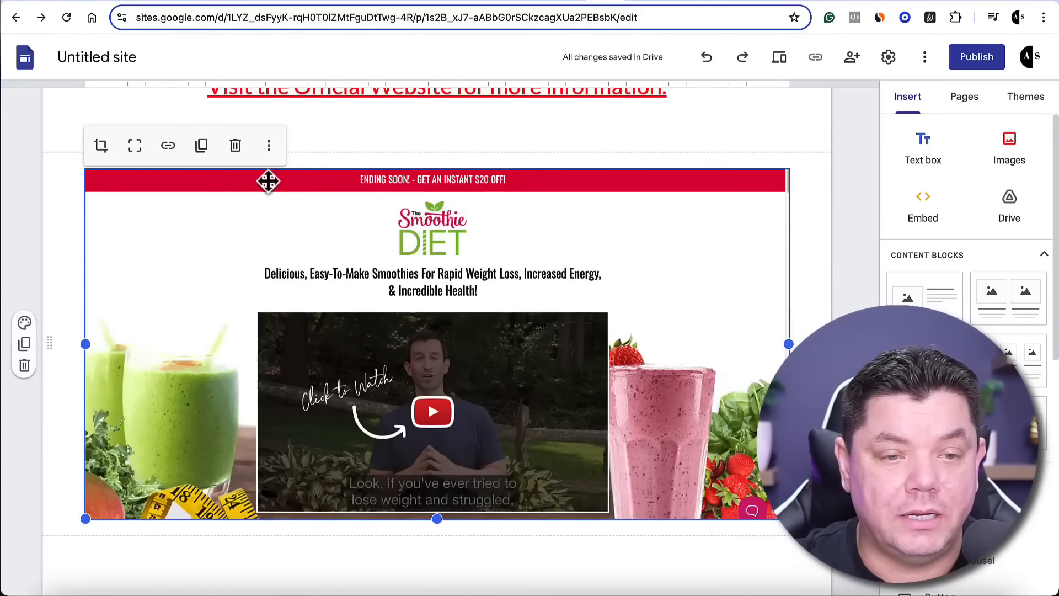
left_click(167, 145)
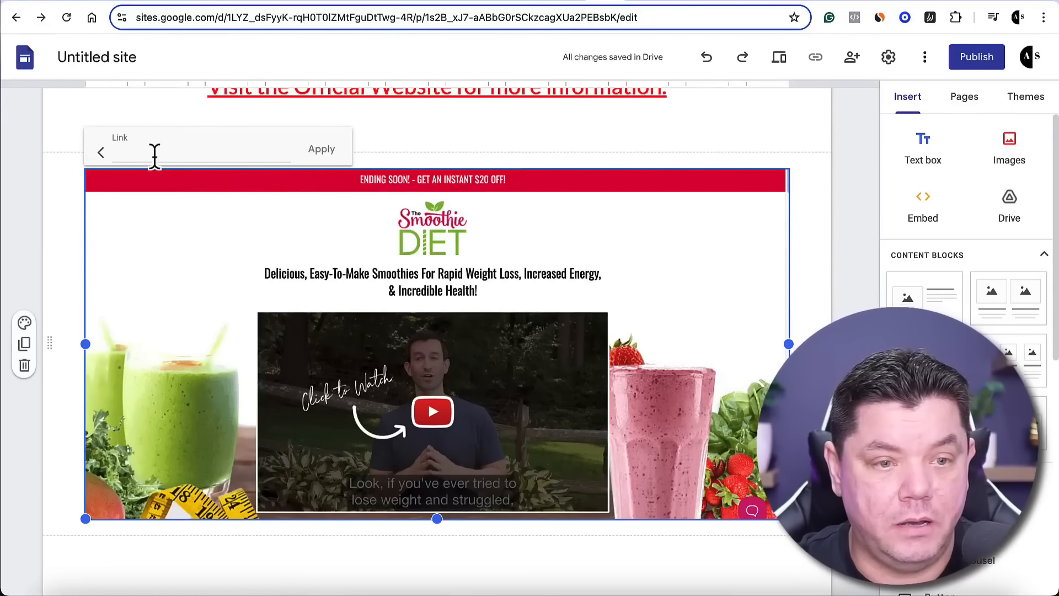
key("ctrl+v")
left_click(319, 153)
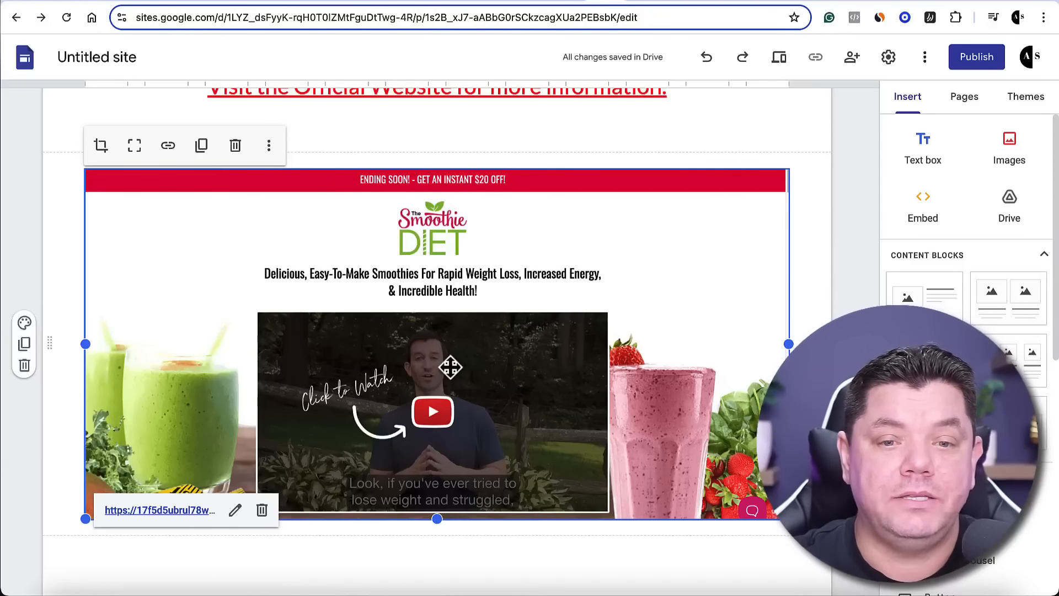
Publish the site to the web with the address "smoothiedietstoloseweight"
scroll(582, 291, "up", 2)
scroll(581, 291, "up", 15)
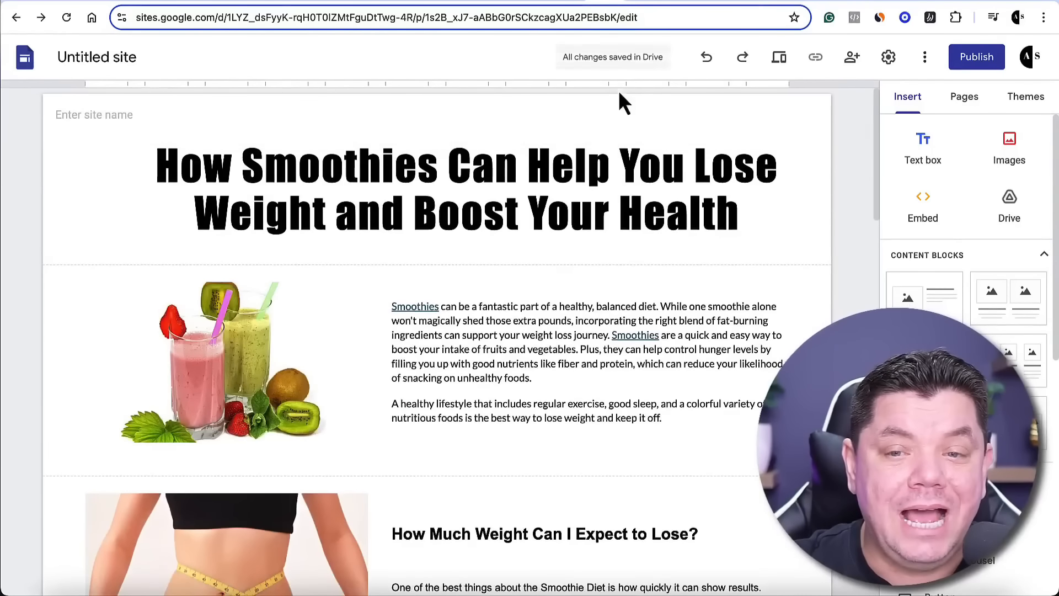
left_click(972, 66)
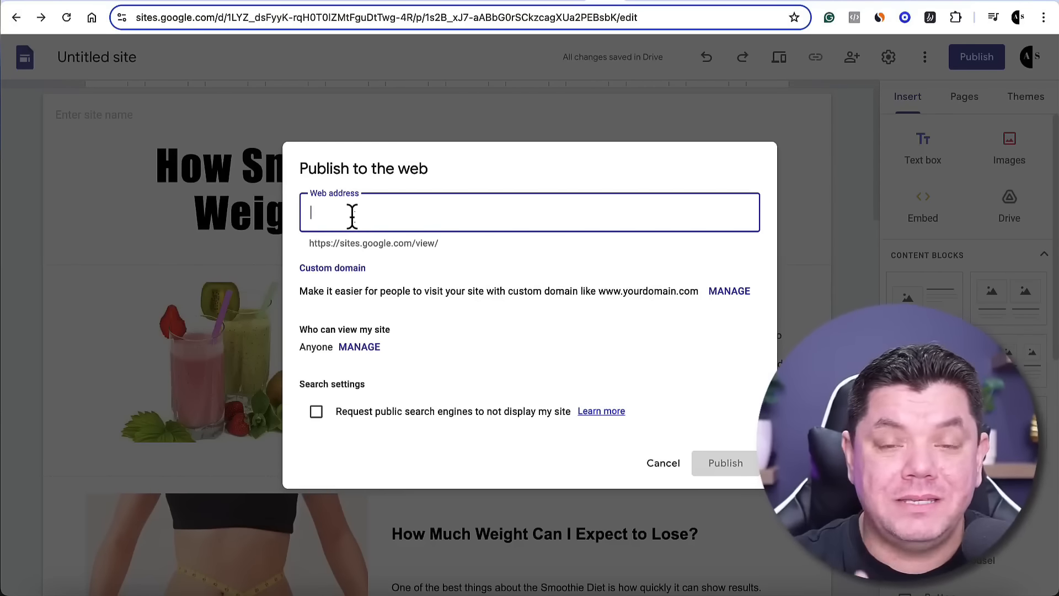
type("smoothiedietstoloseweight")
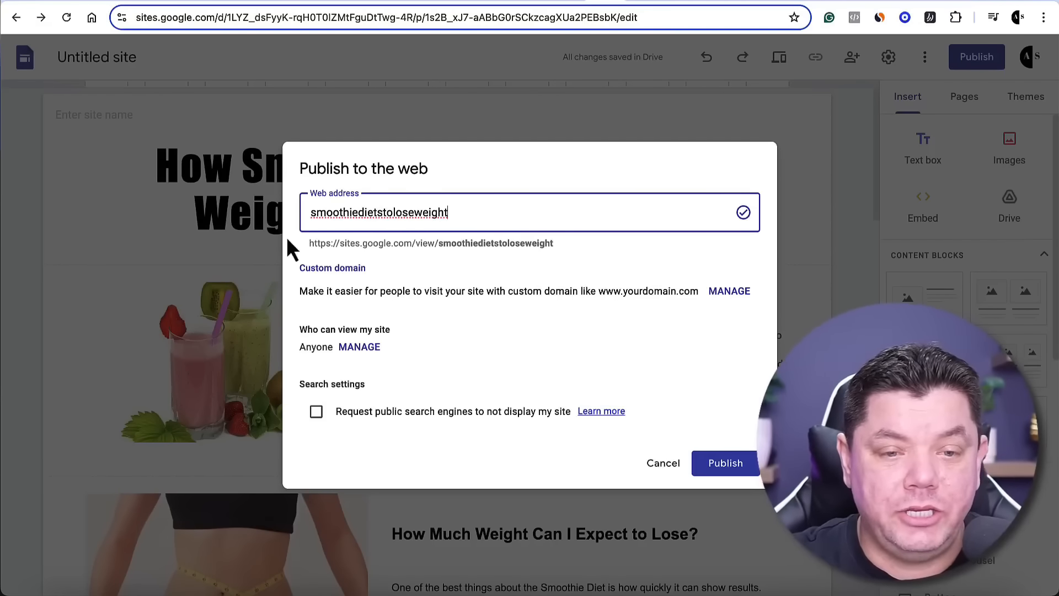
left_click_drag(307, 243, 557, 249)
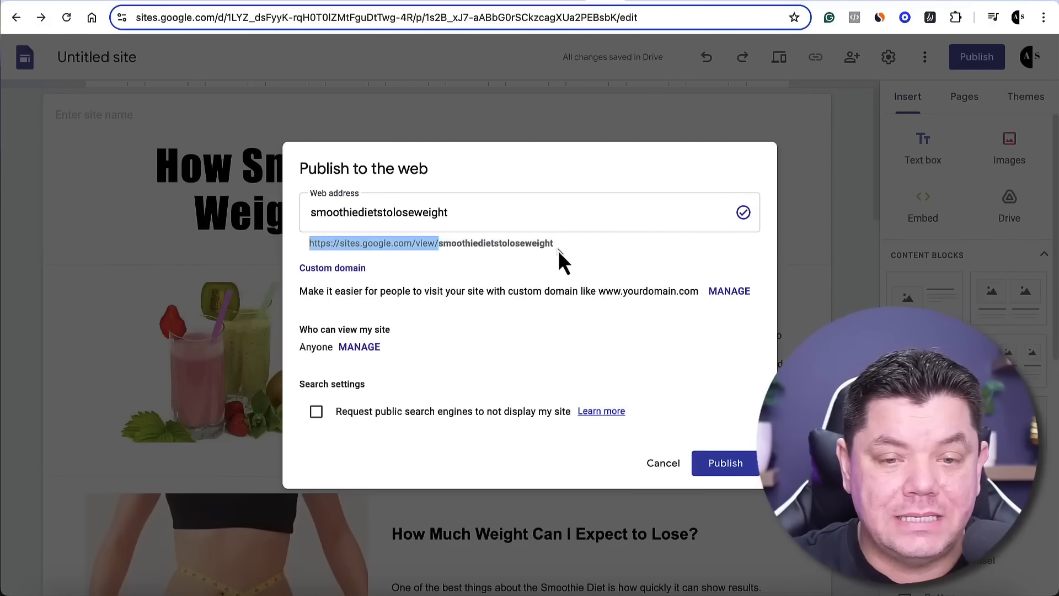
left_click(733, 466)
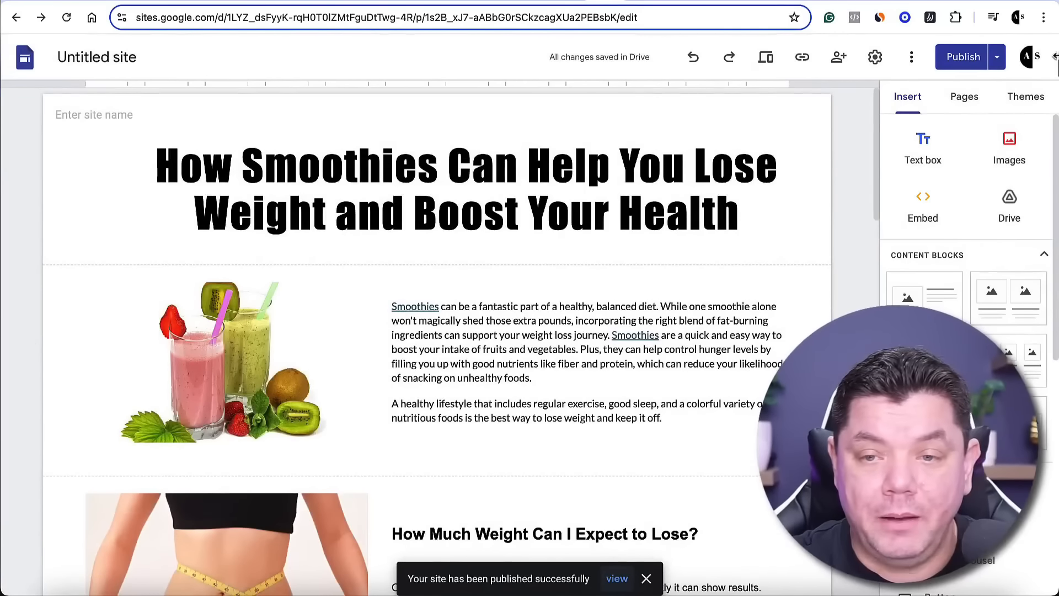
View the published site and test the "1. Kale Recharge Smoothie" affiliate link, returning to the site
left_click(997, 58)
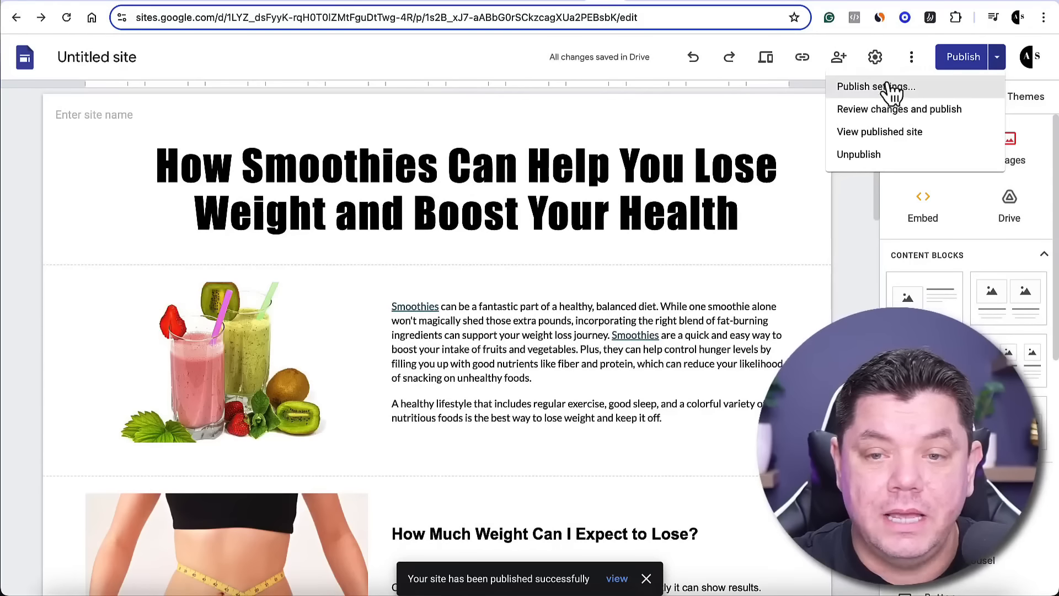
left_click(901, 138)
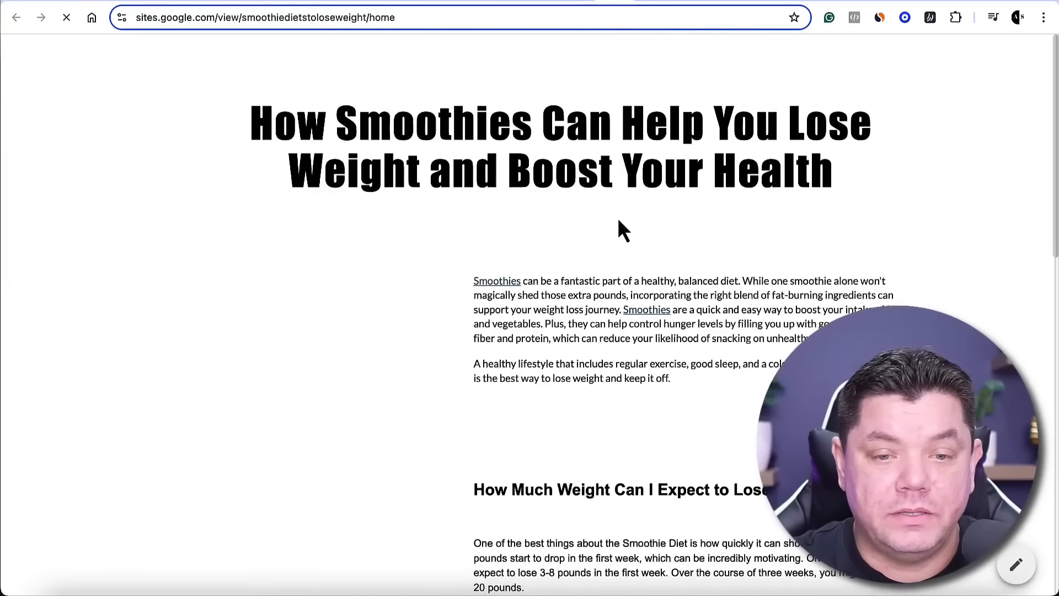
scroll(618, 221, "down", 12)
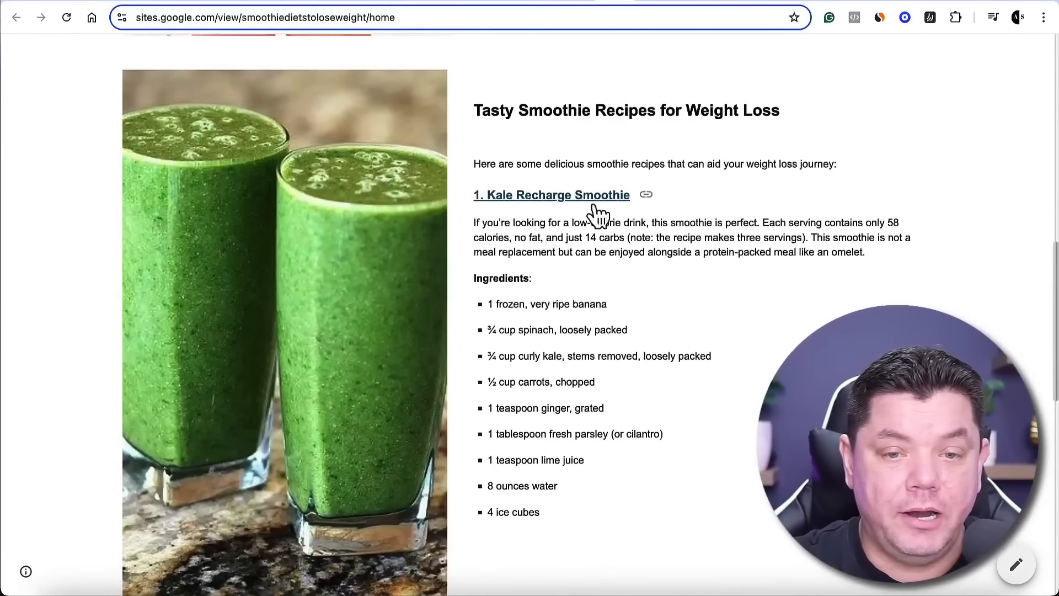
left_click(594, 205)
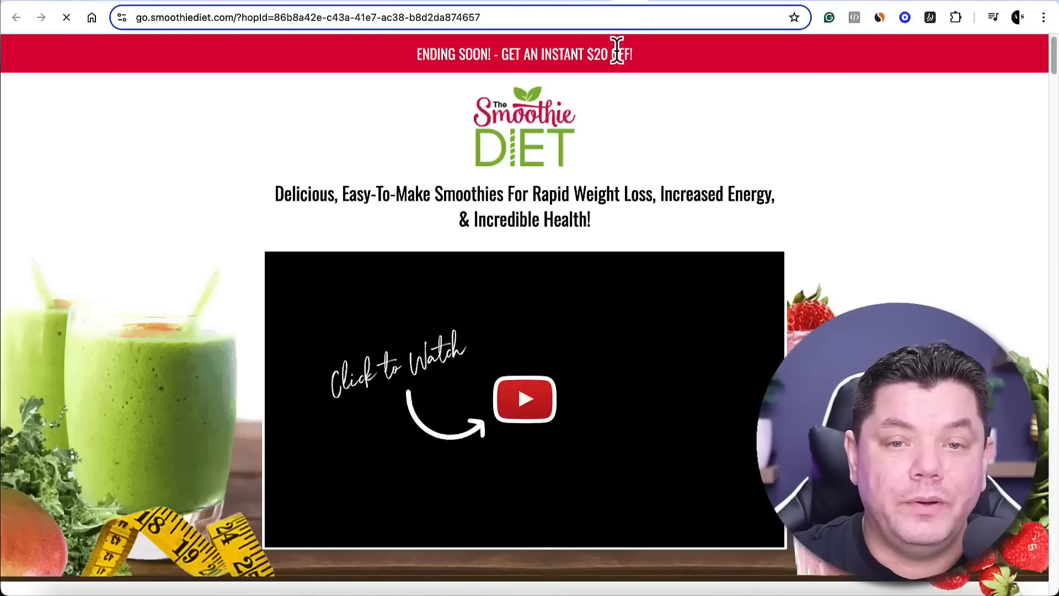
left_click(598, 1)
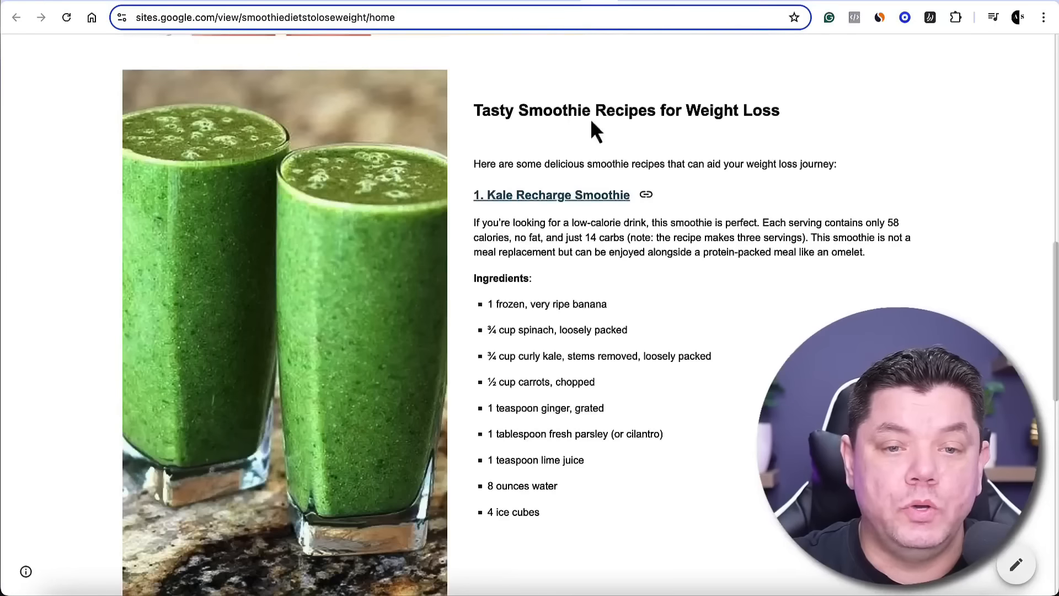
View the published site link of the "Smoothie diet for you" site and close the dialog
scroll(617, 213, "up", 10)
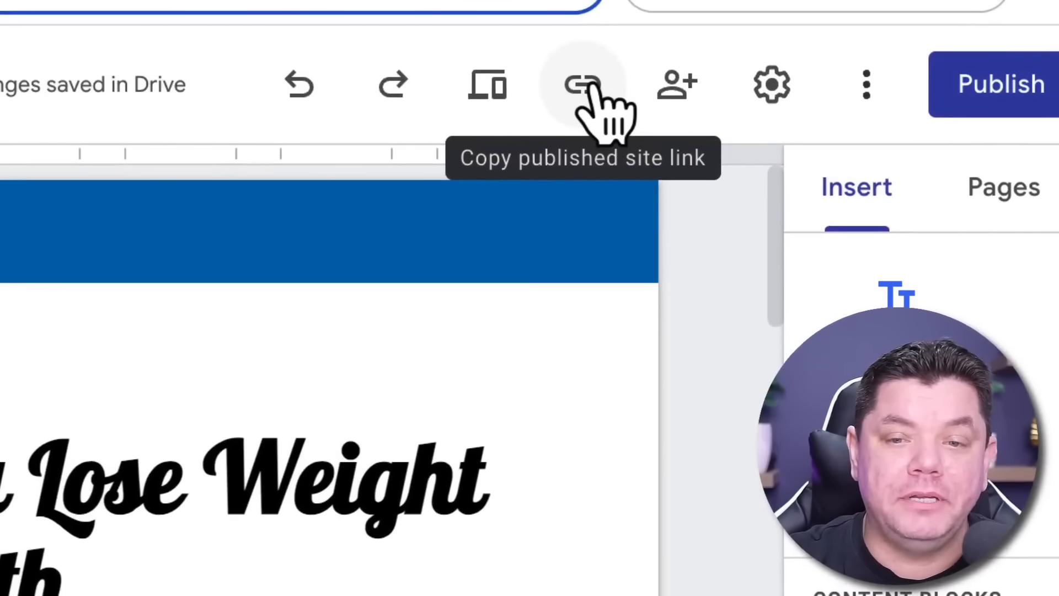
left_click(584, 84)
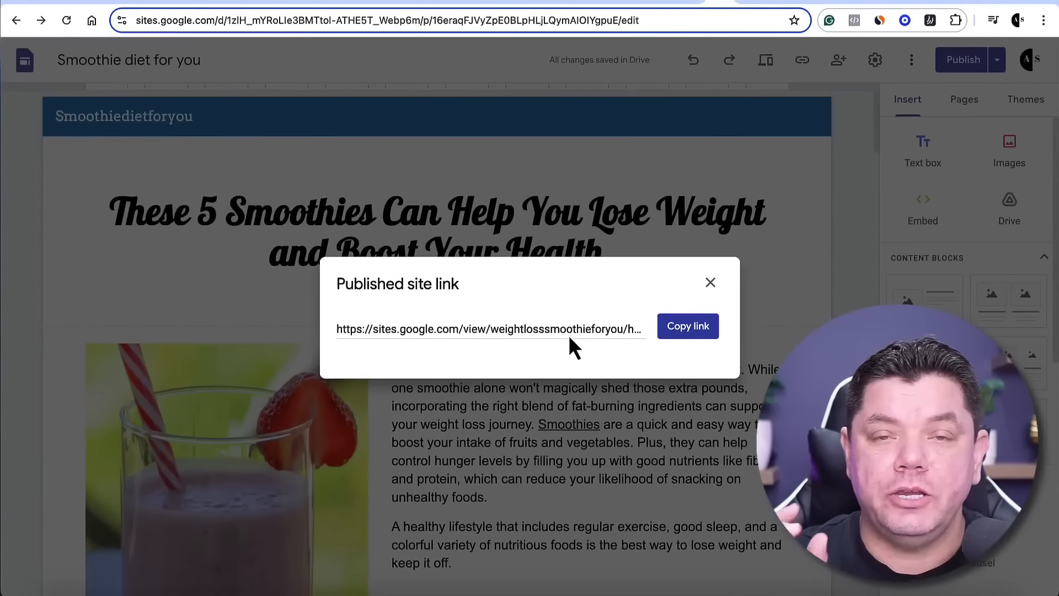
left_click(710, 283)
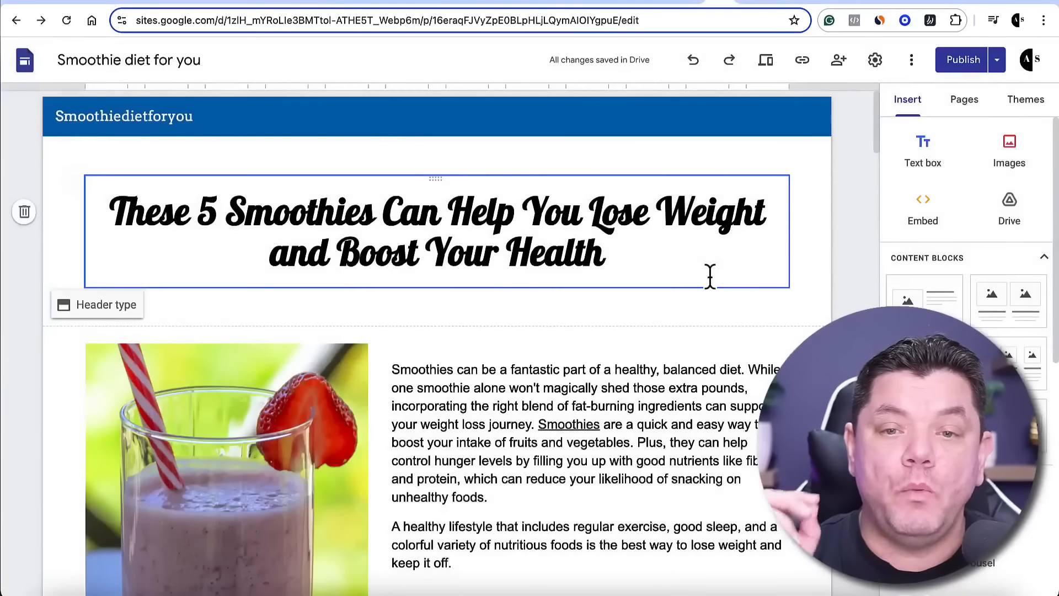
Switch to Canva and search for "Smoothie Diet Pinterest Pins"
left_click(749, 3)
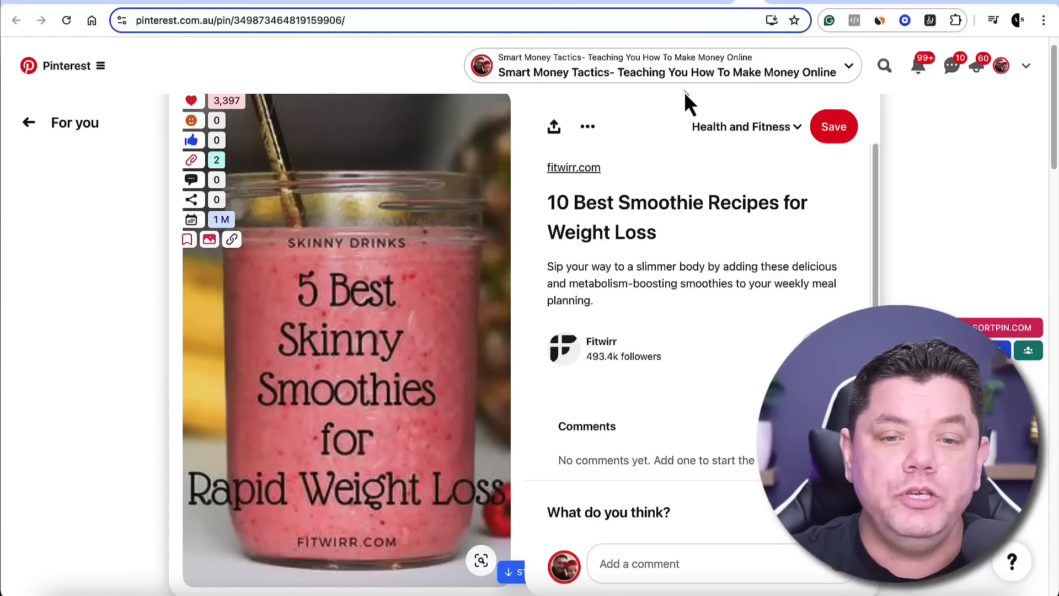
left_click(768, 6)
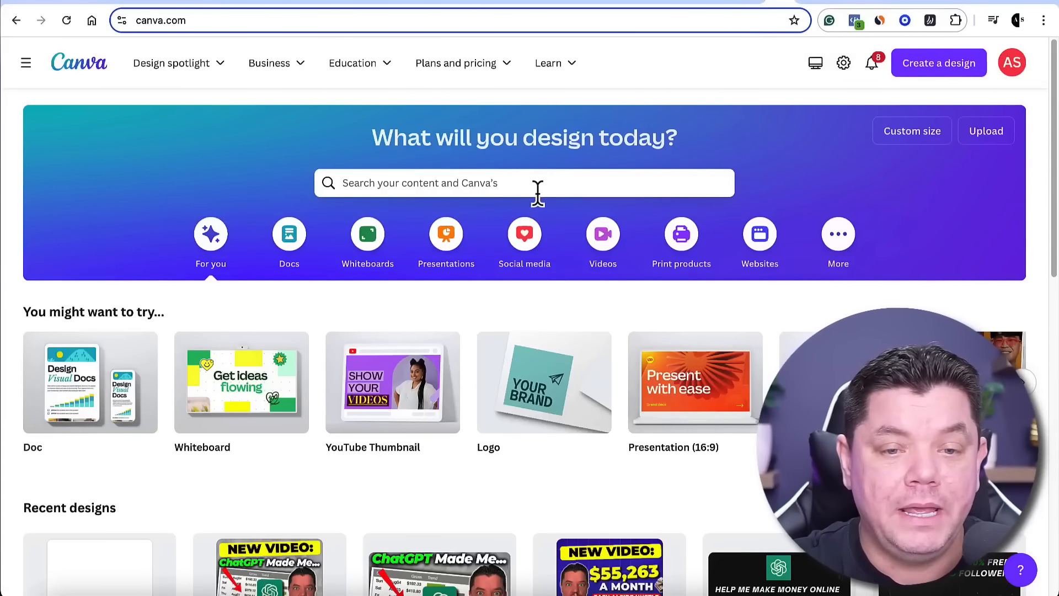
left_click(511, 184)
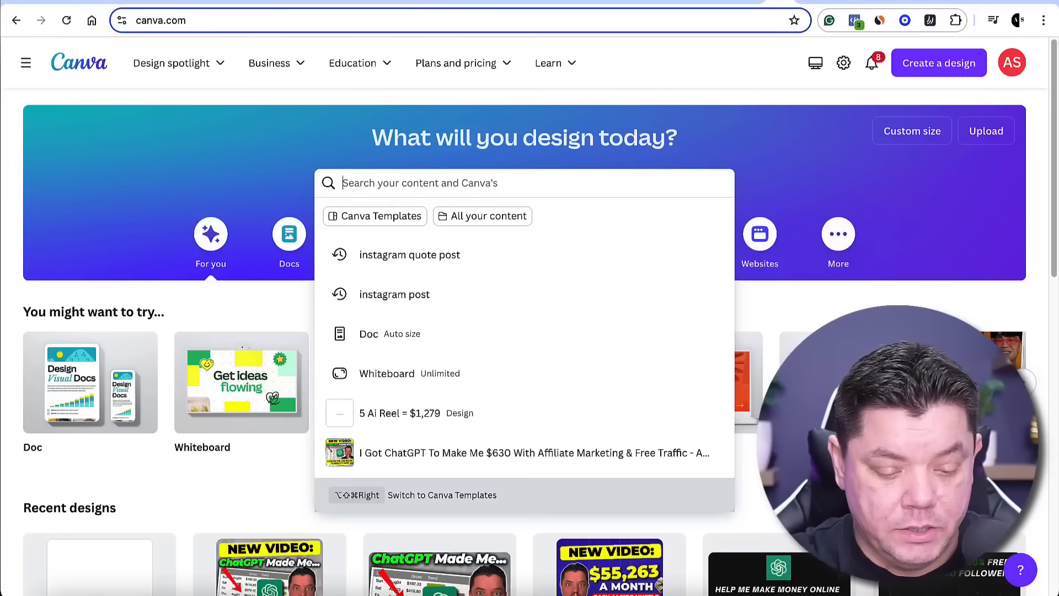
type("Smoothie Diet Pinterest Pins")
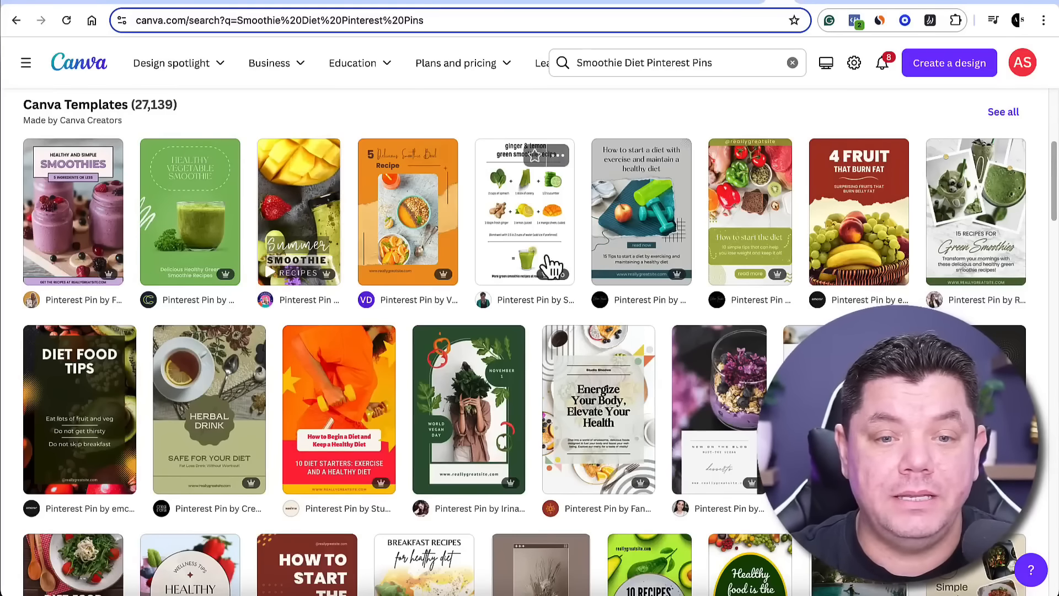
Browse the Canva templates found for smoothie diet Pinterest pins
scroll(618, 249, "down", 1)
scroll(630, 246, "up", 2)
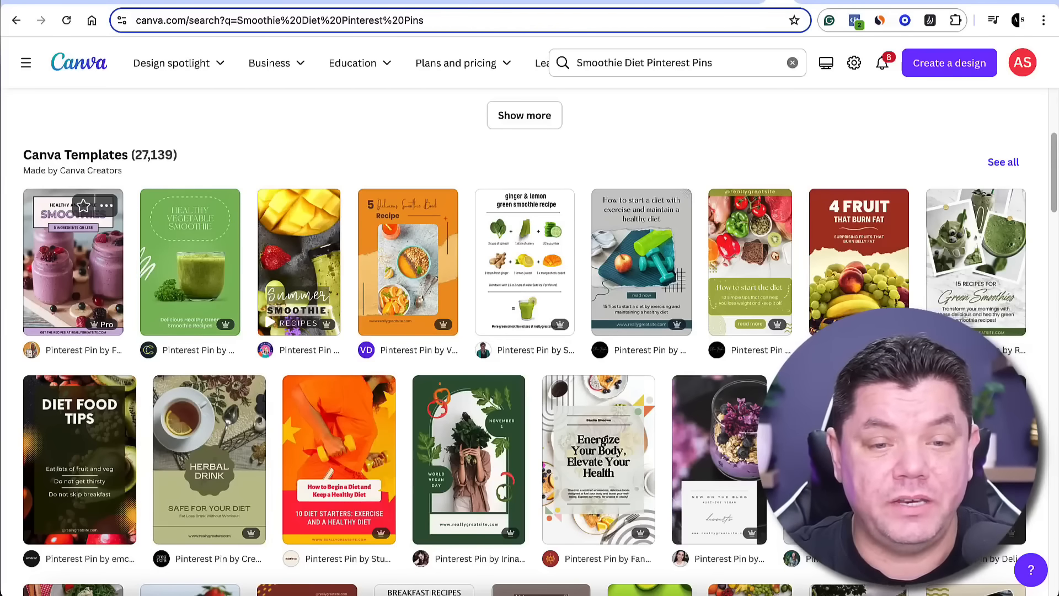
scroll(281, 320, "down", 3)
scroll(280, 318, "down", 7)
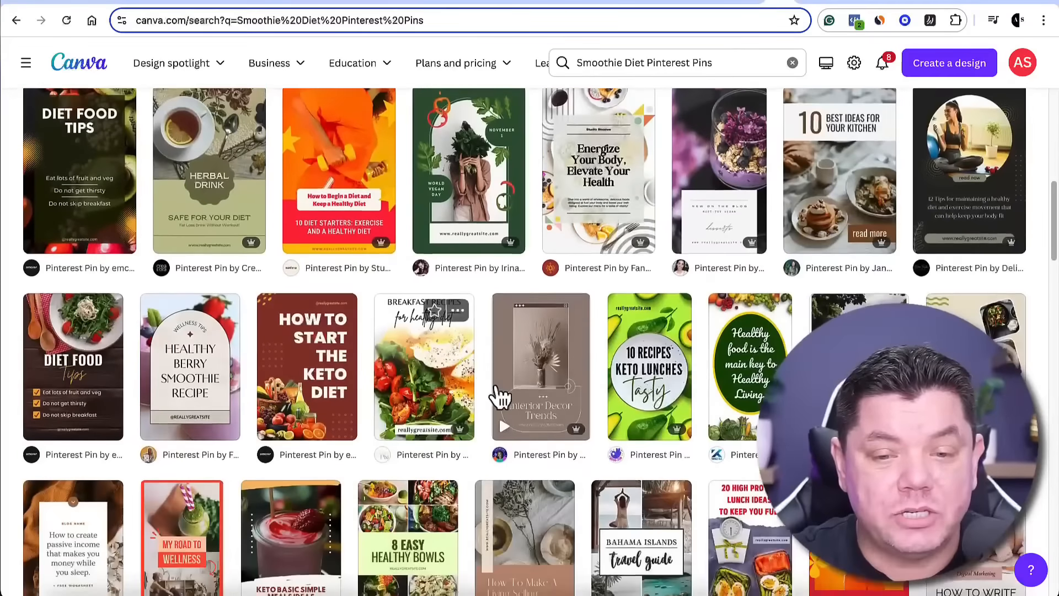
scroll(546, 389, "down", 4)
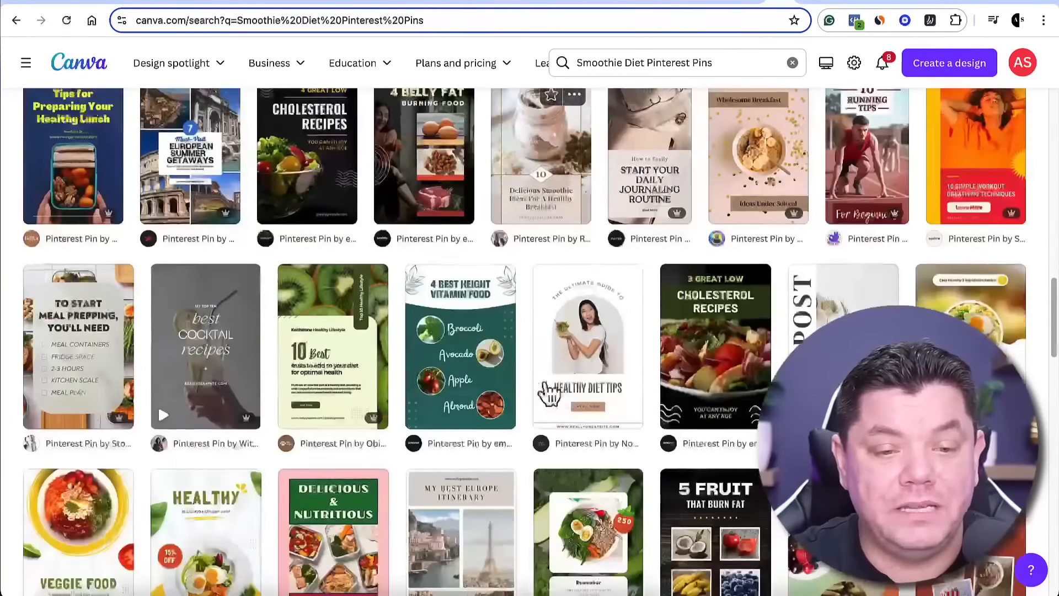
scroll(559, 392, "up", 8)
scroll(559, 394, "up", 10)
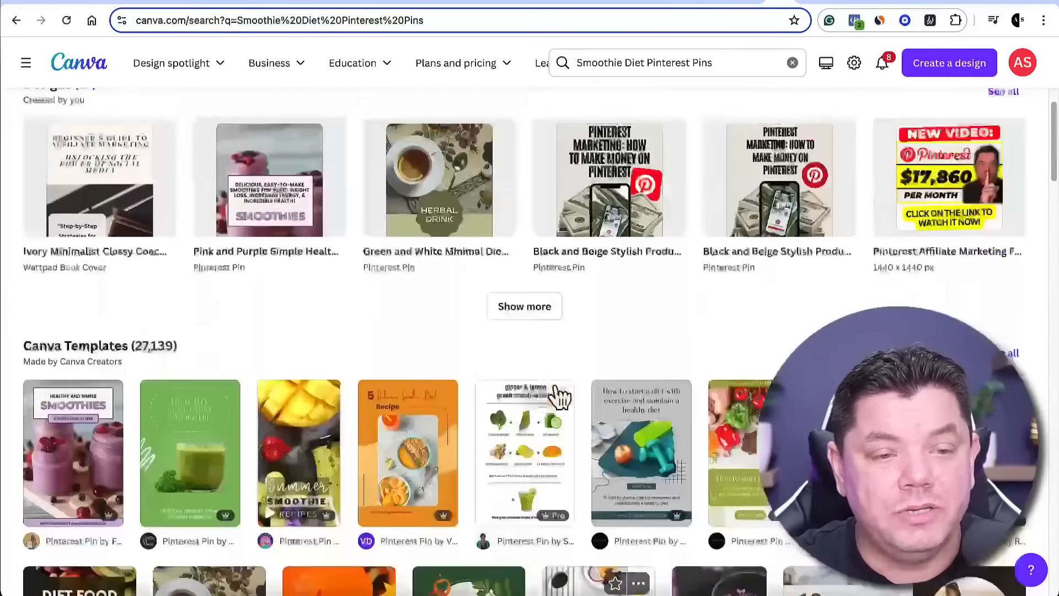
scroll(253, 402, "down", 3)
Open the Pink and Purple Simple Healthy Smoothie Recipes Pinterest Pin template for customisation
left_click(62, 315)
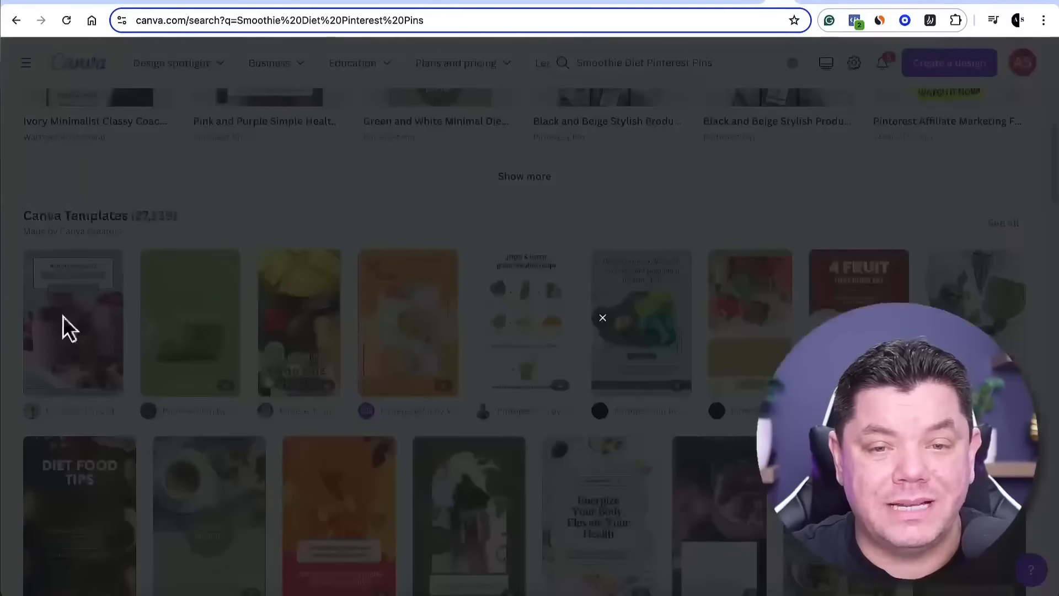
scroll(395, 269, "down", 12)
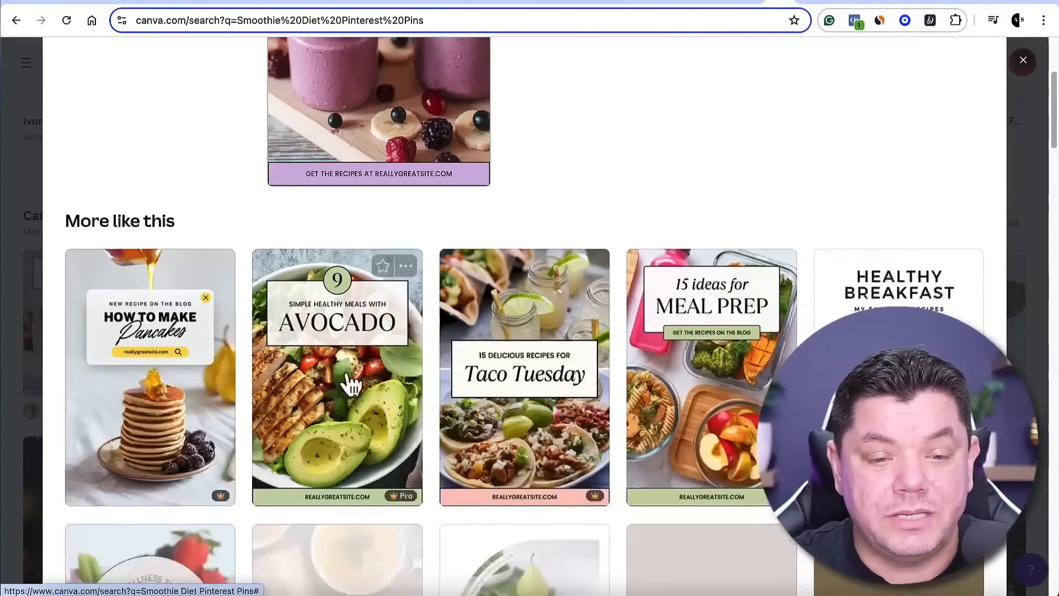
scroll(557, 358, "up", 9)
scroll(562, 346, "up", 4)
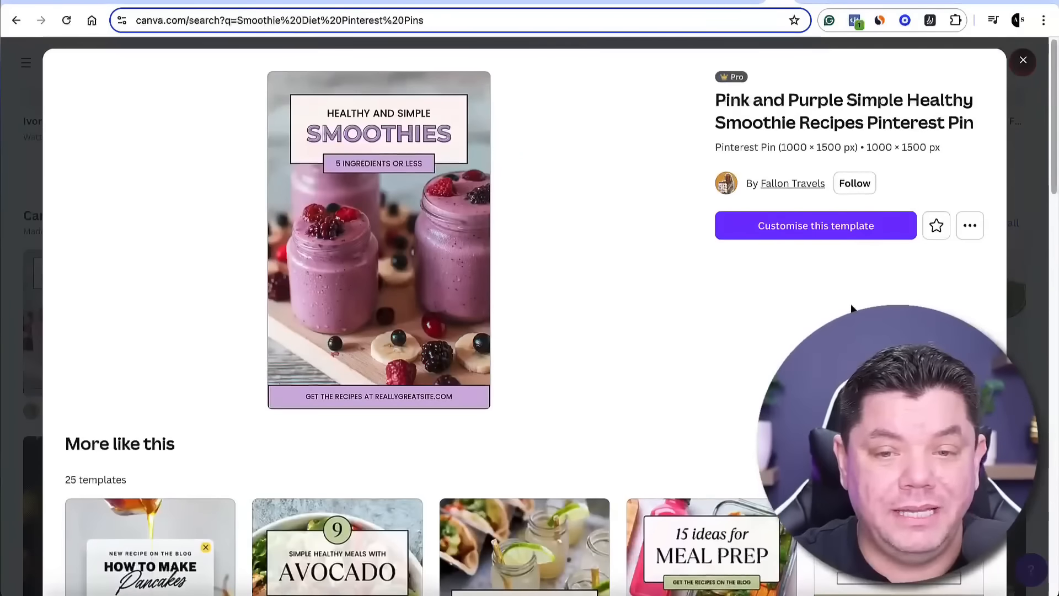
left_click(805, 241)
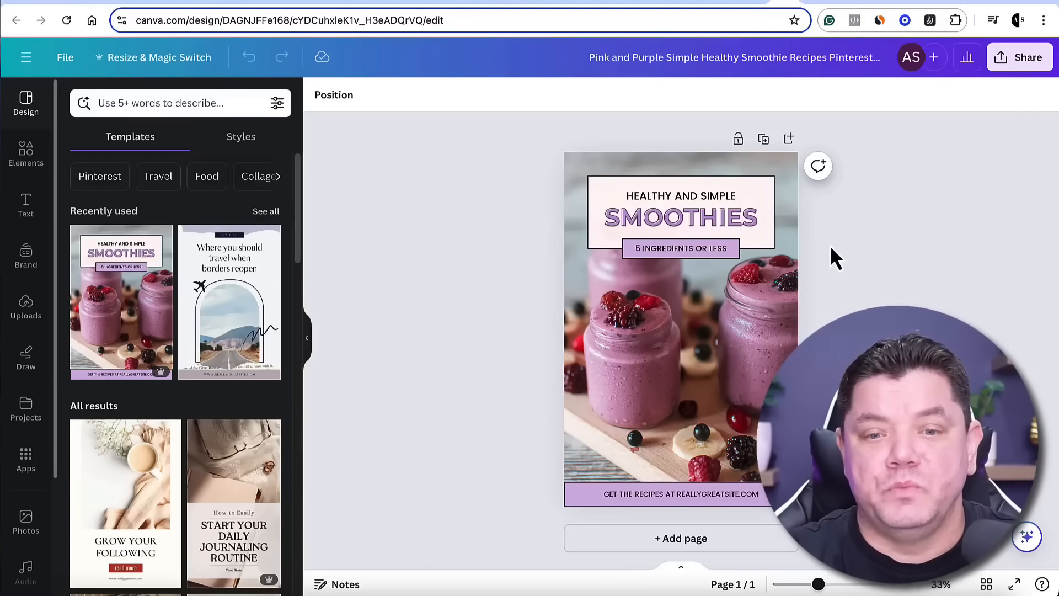
Delete the "5 Ingredients or Less" text and the purple label behind it
left_click(689, 251)
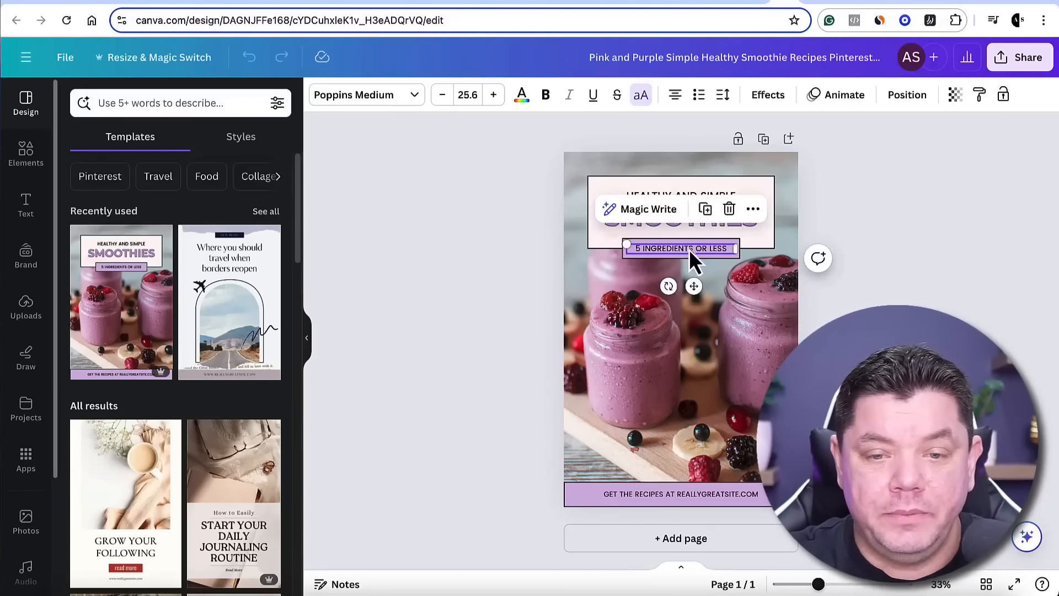
key("Delete")
left_click(693, 252)
key("Delete")
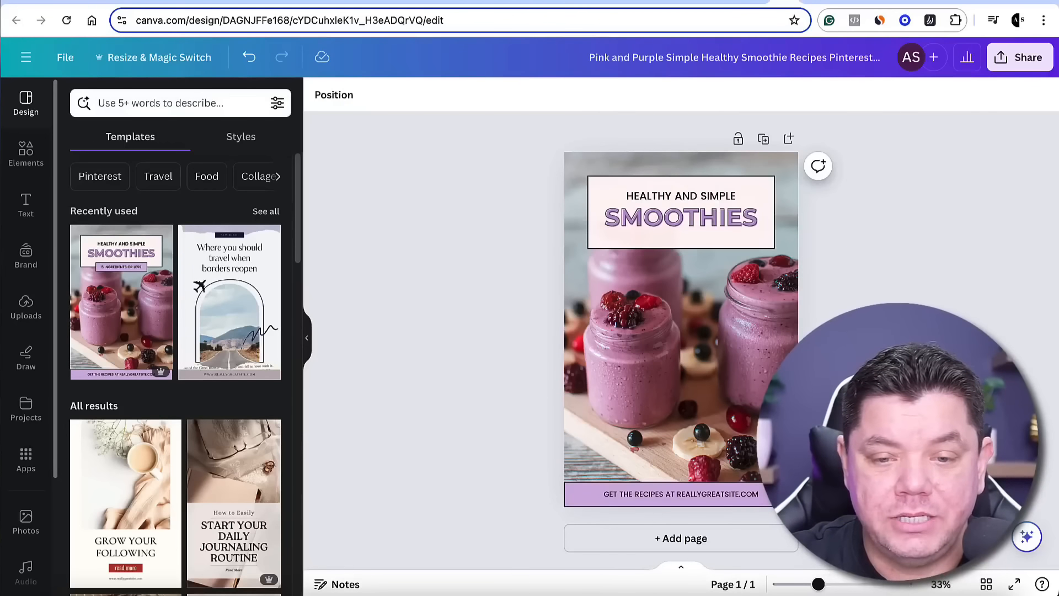
Delete the website text and the purple banner along the bottom edge of the pin
left_click(739, 494)
key("Delete")
left_click(737, 497)
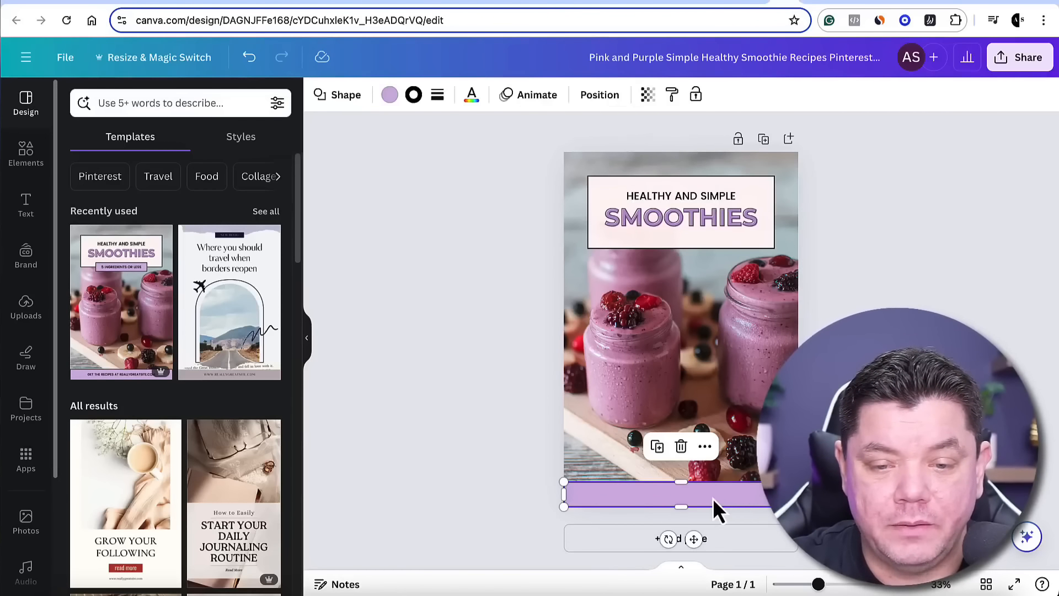
key("Delete")
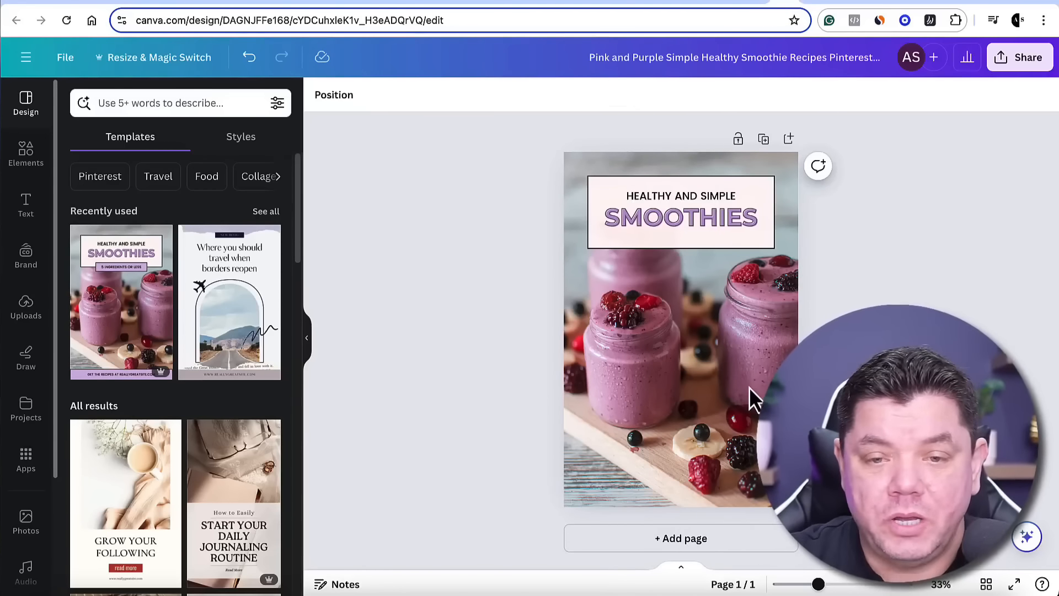
Extend the title box downward and replace its two texts with the headline "5 Delicious Fat Burning Smoothie Recipes for Weight Loss"
left_click(744, 248)
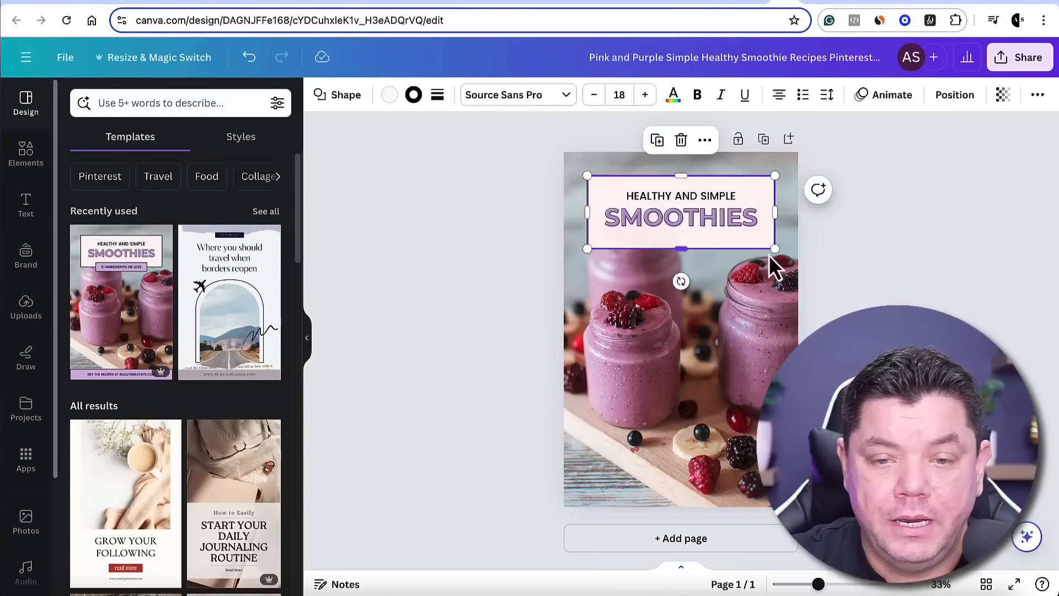
left_click_drag(775, 248, 772, 359)
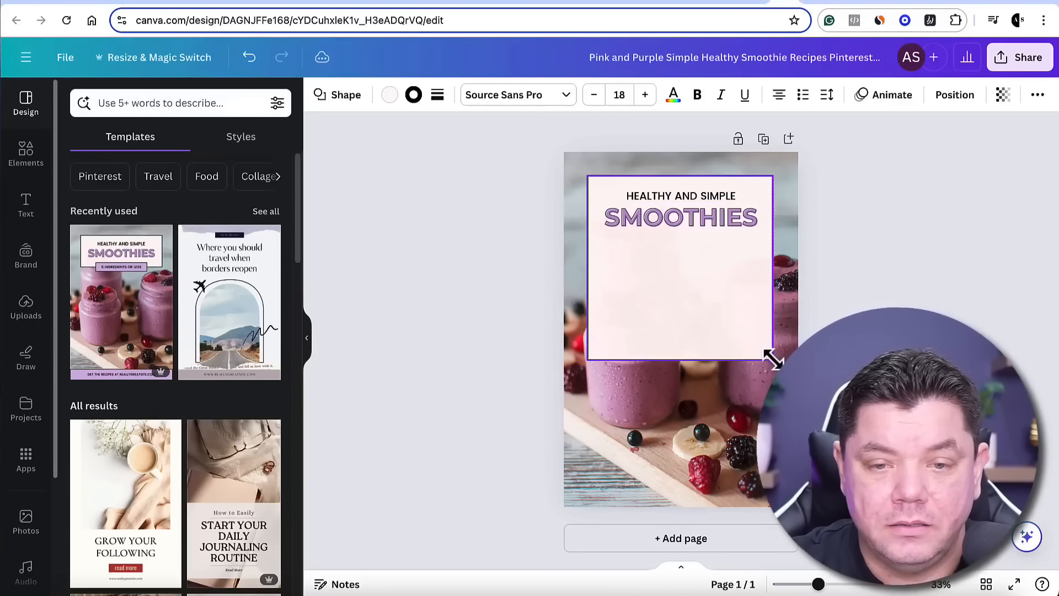
left_click_drag(718, 214, 717, 264)
double_click(717, 267)
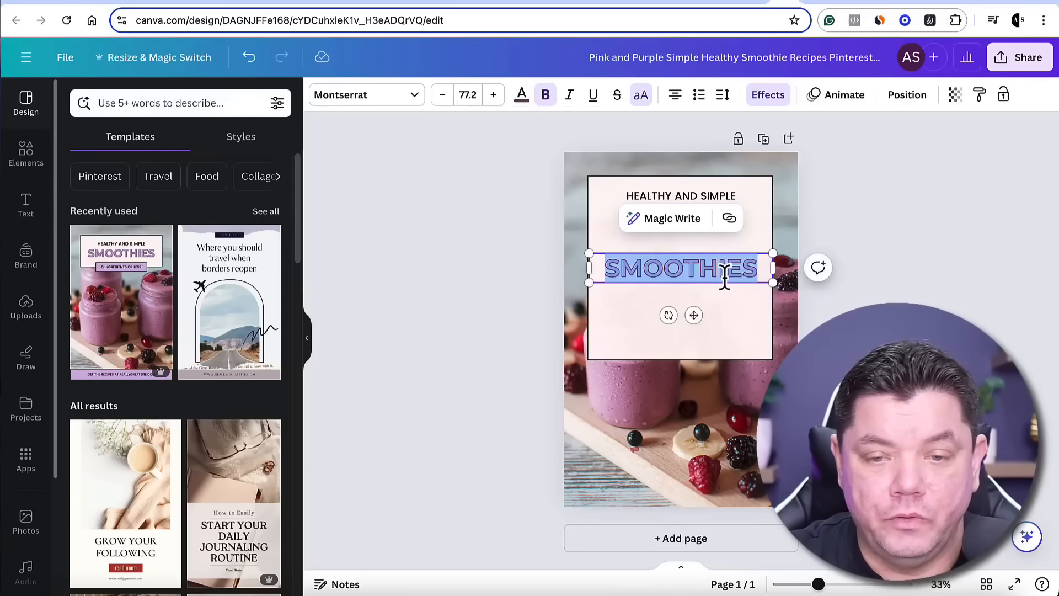
key("BackSpace")
double_click(694, 197)
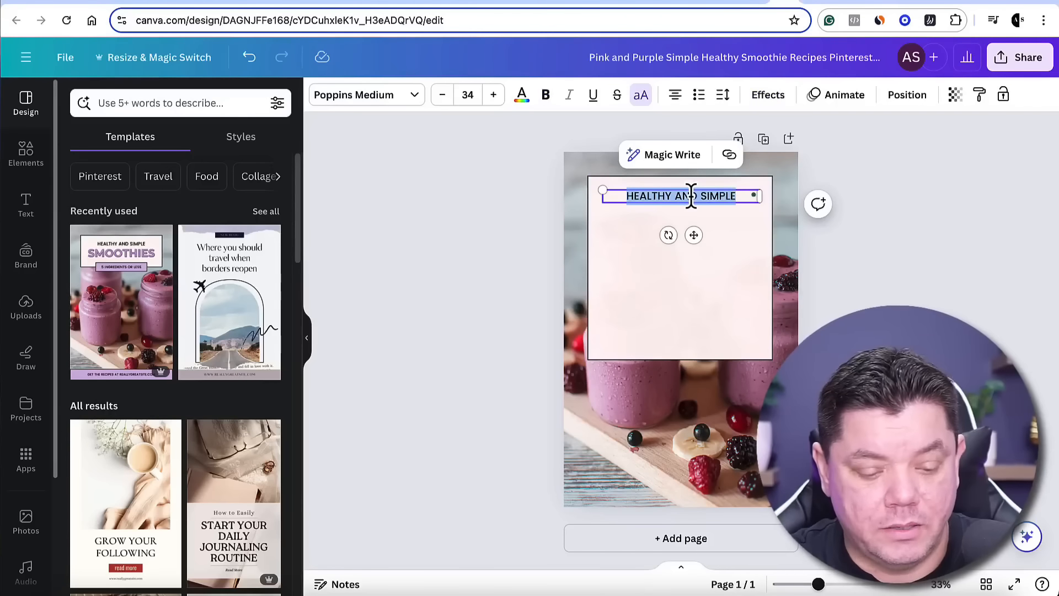
type("5 DELICIOUS FAT BURNING SMOOTHIE RECIPES FOR WEIGHT LOSS")
Set the headline's font to League Spartan
left_click_drag(701, 278, 613, 226)
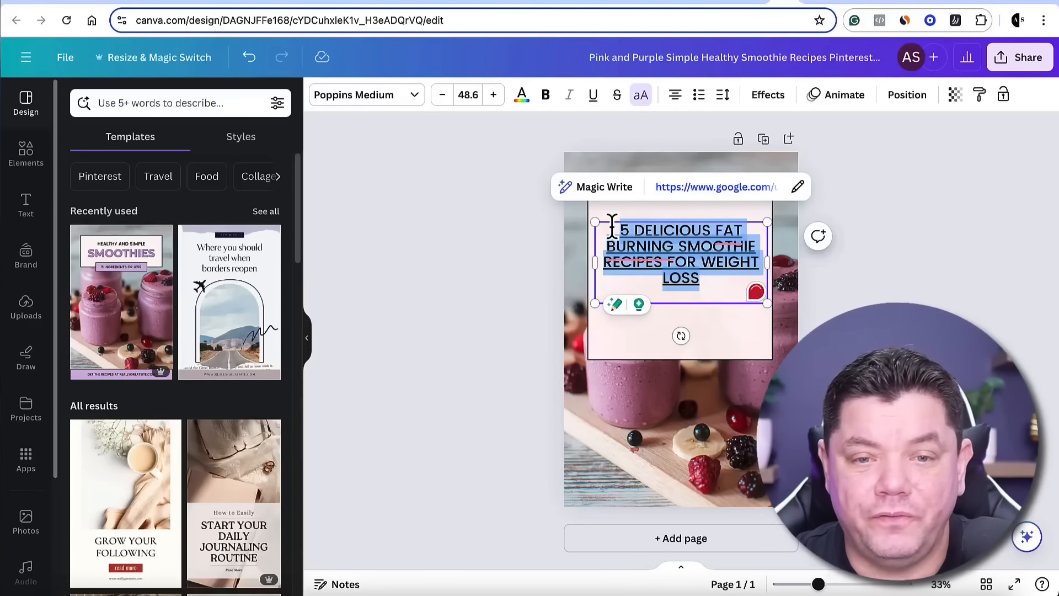
left_click(415, 98)
scroll(224, 348, "down", 5)
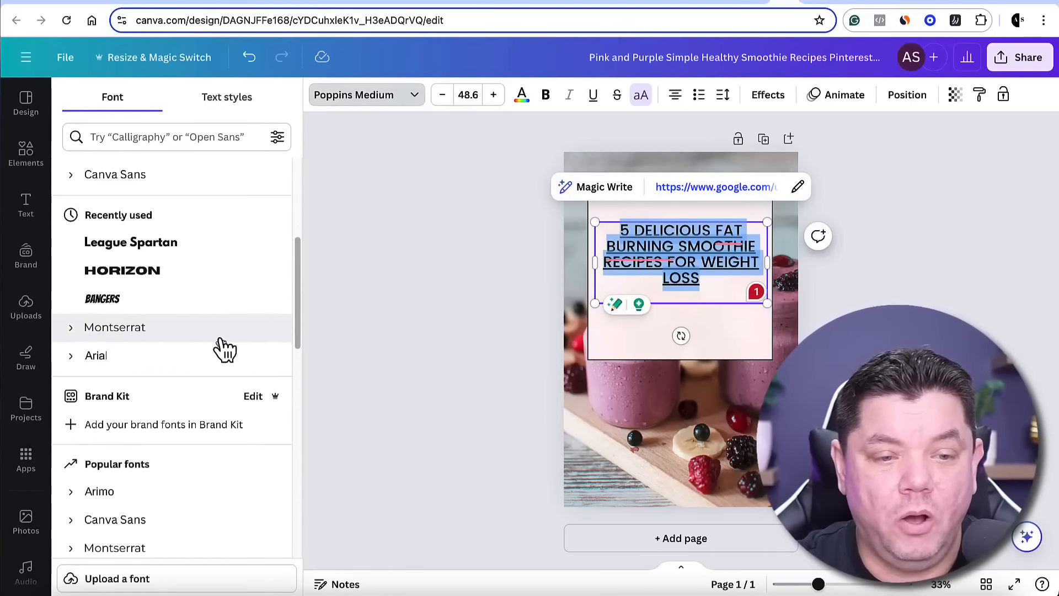
left_click(168, 258)
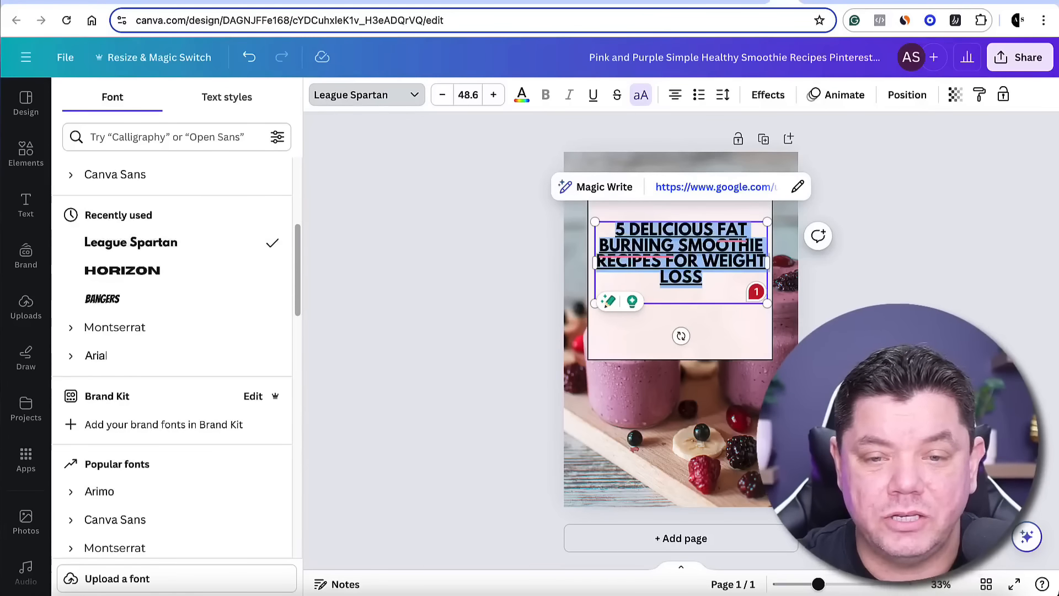
left_click(819, 315)
left_click(819, 309)
Increase the headline's line spacing and shorten the box behind it to fit the text
left_click(721, 260)
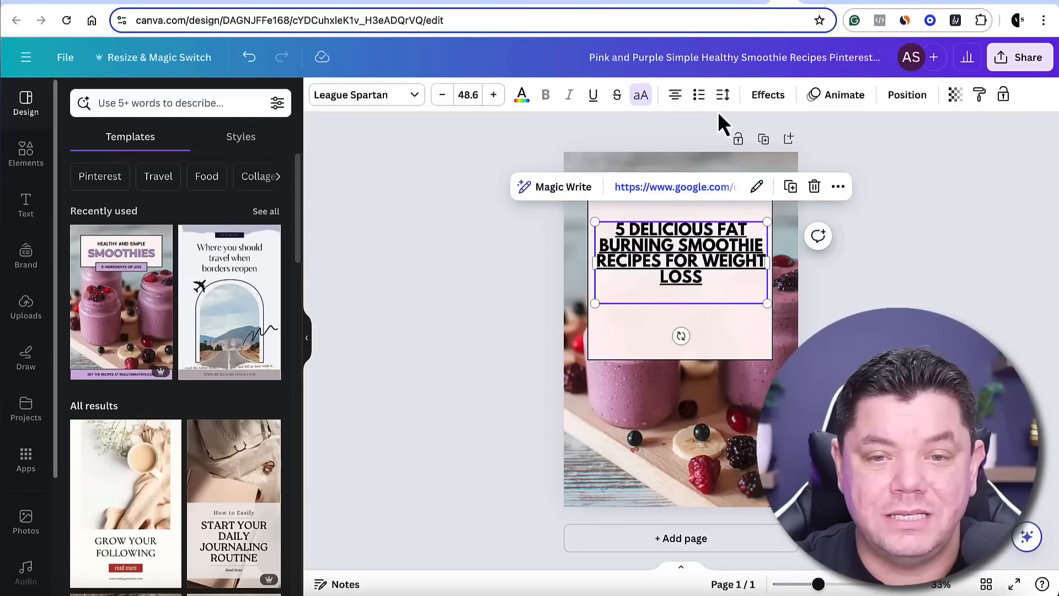
left_click(724, 95)
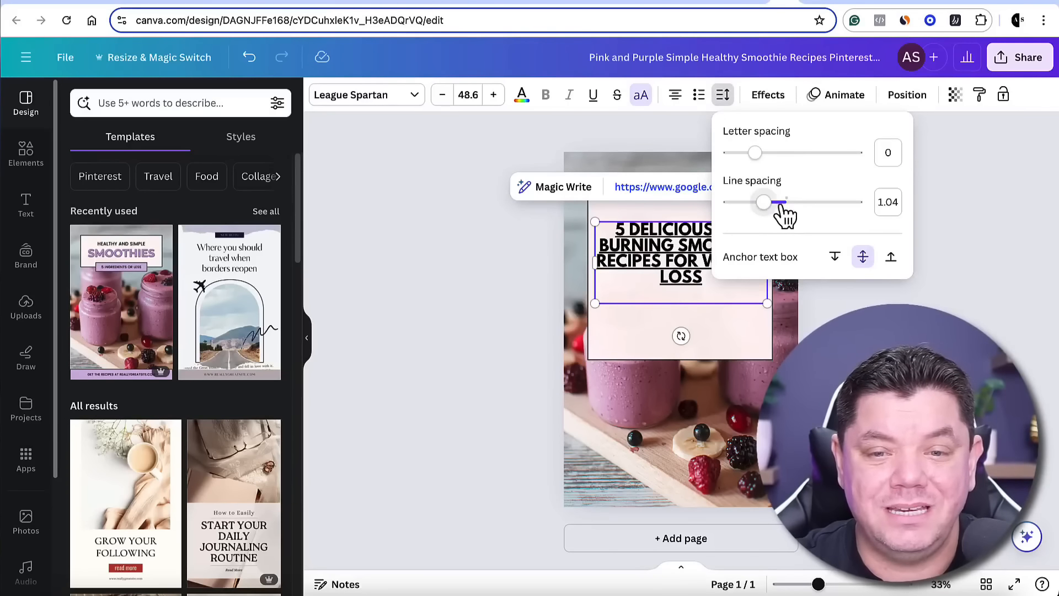
left_click_drag(764, 203, 826, 204)
left_click(833, 337)
left_click(717, 348)
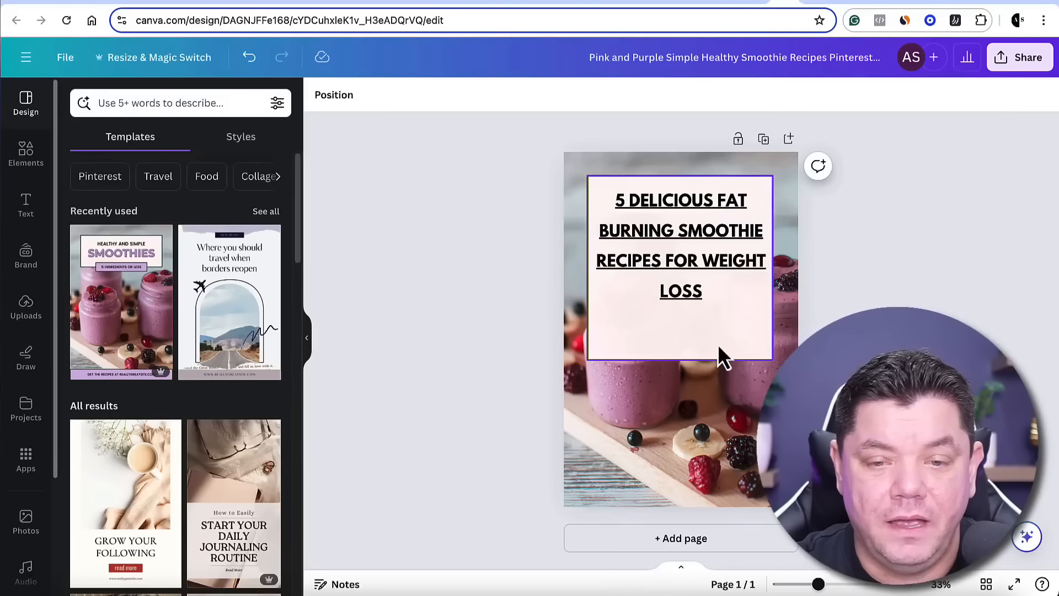
left_click_drag(683, 361, 680, 320)
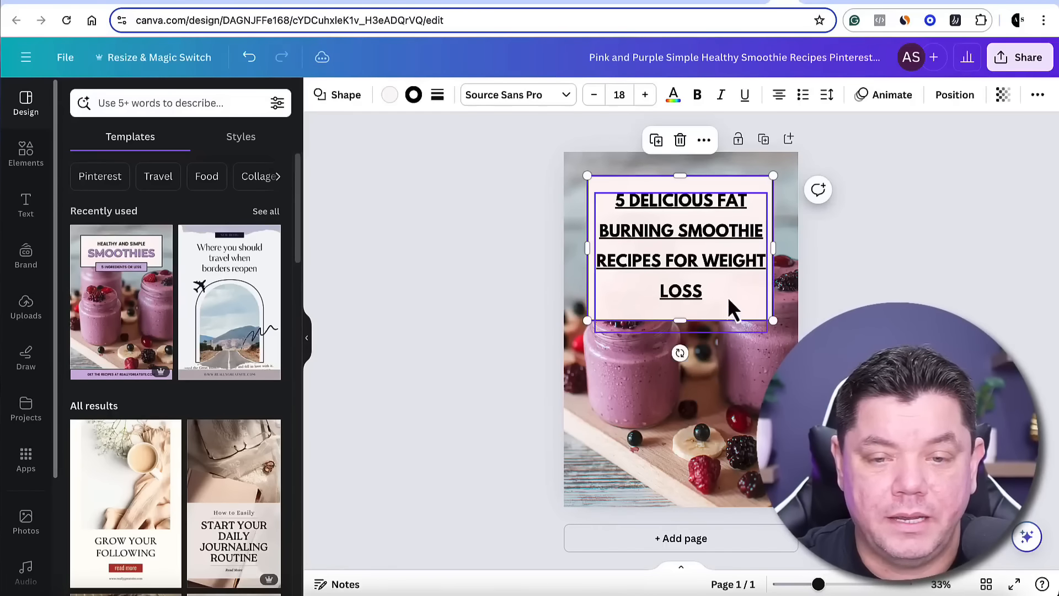
Scale the headline up to size 64.4 and move it lower on the pin
left_click(709, 274)
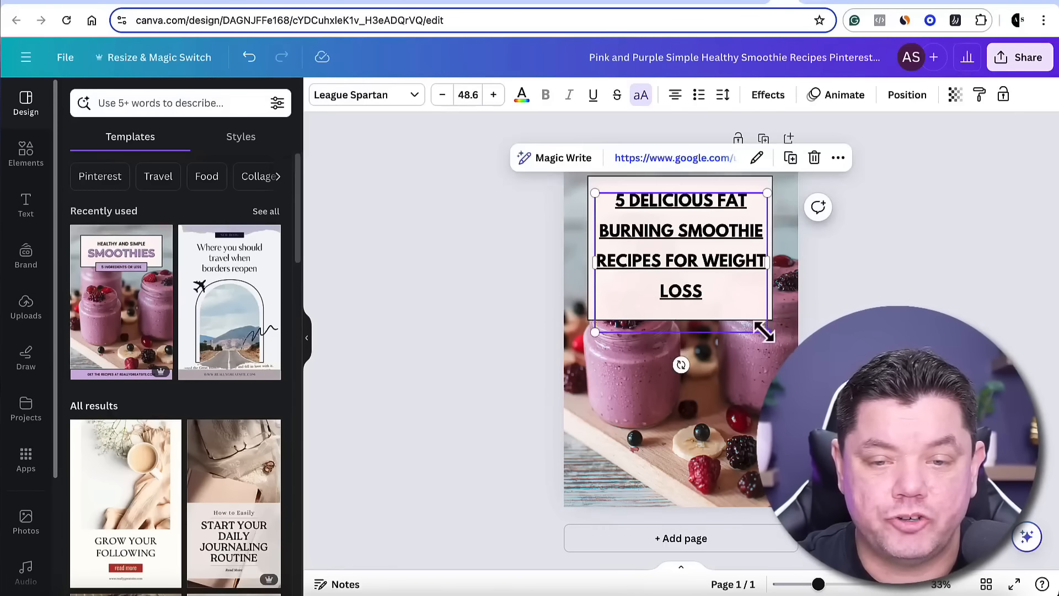
left_click_drag(766, 331, 823, 377)
left_click_drag(743, 267, 726, 310)
Move the box down behind the headline and enlarge it to nearly the full width of the pin
left_click(721, 190)
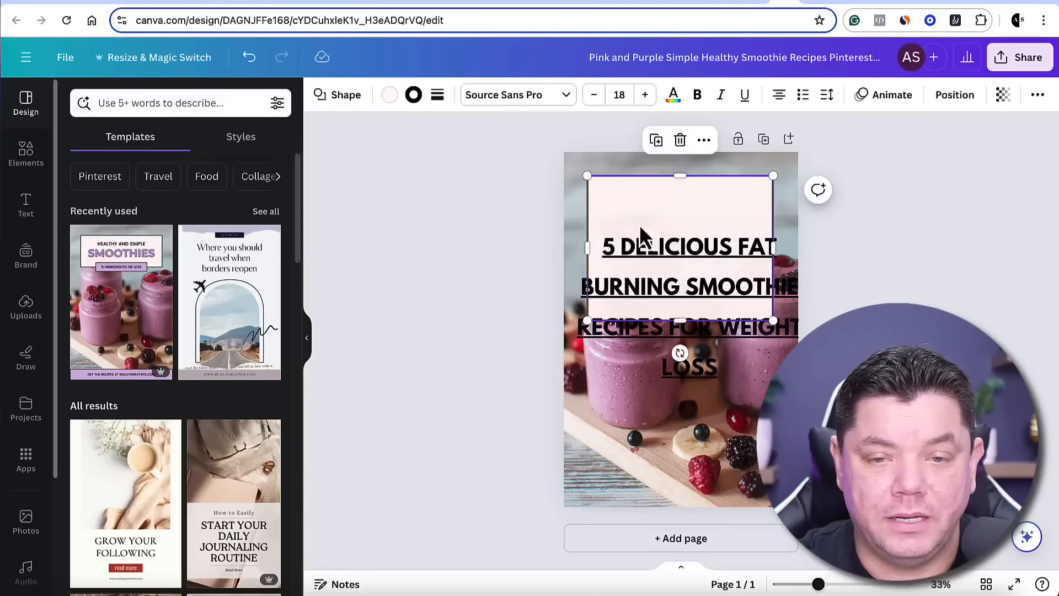
left_click_drag(630, 212, 610, 253)
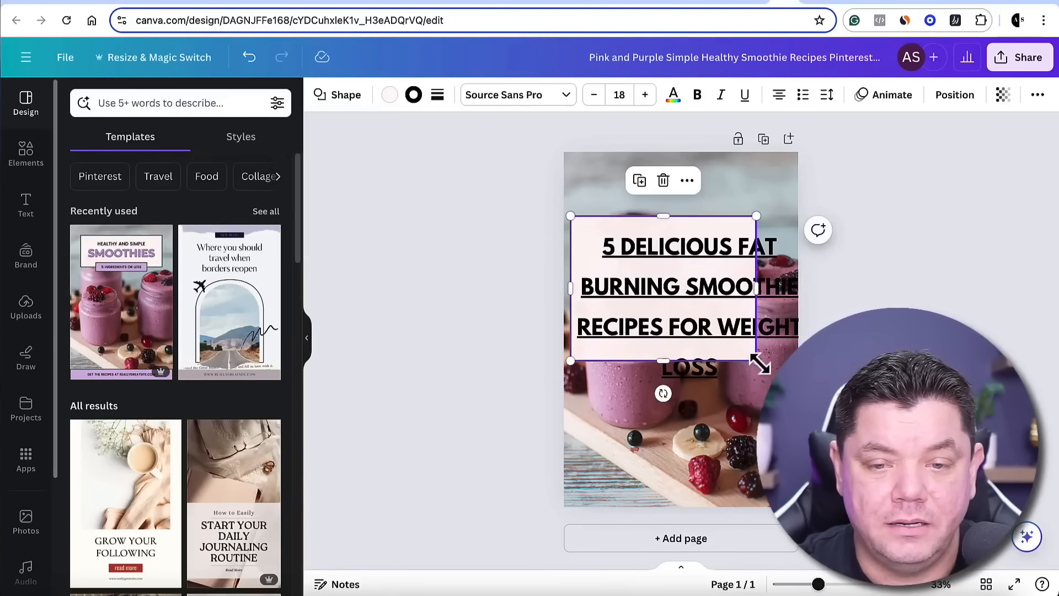
left_click_drag(763, 362, 798, 411)
Scale the headline down to size 56.3 and position it within the box
left_click(802, 246)
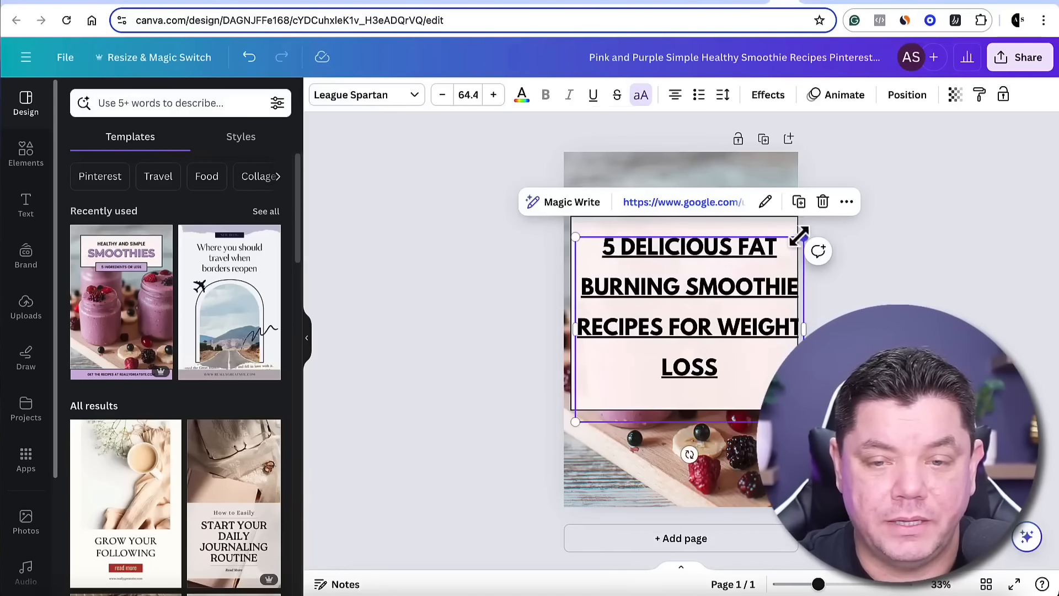
left_click_drag(800, 237, 767, 252)
left_click(817, 303)
left_click_drag(703, 322, 715, 304)
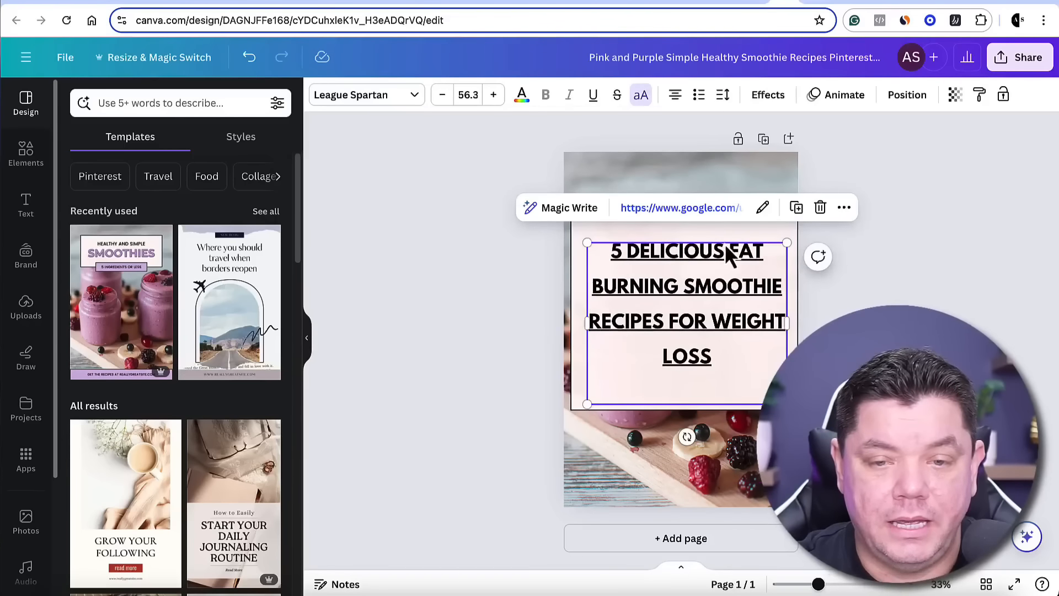
Place the headline and its semi-transparent box over the lower half of the pin, shortening the box to fit
left_click(816, 290)
left_click_drag(752, 231, 752, 182)
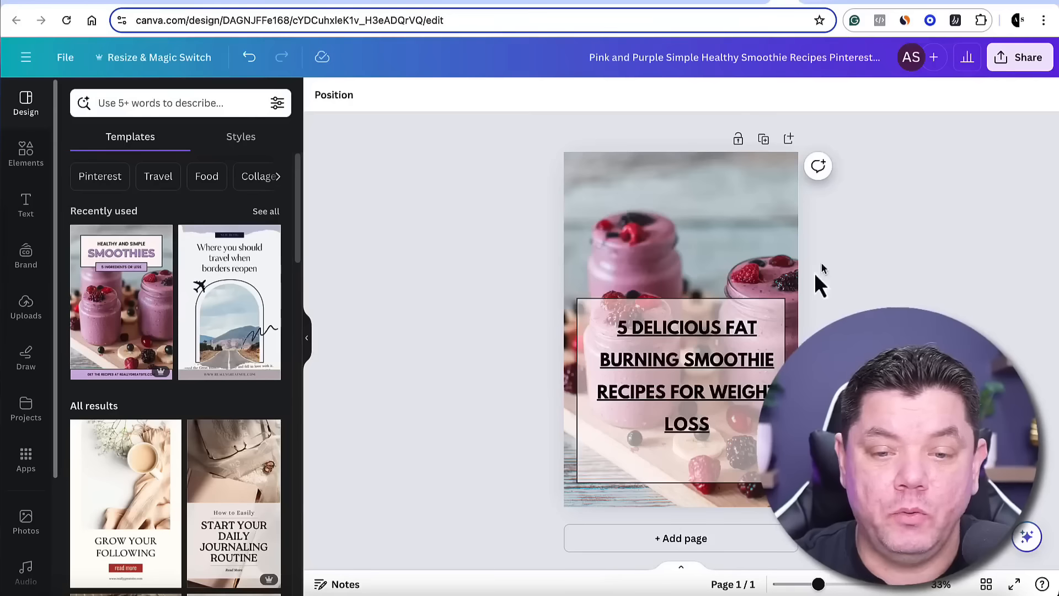
left_click(684, 449)
left_click(683, 477)
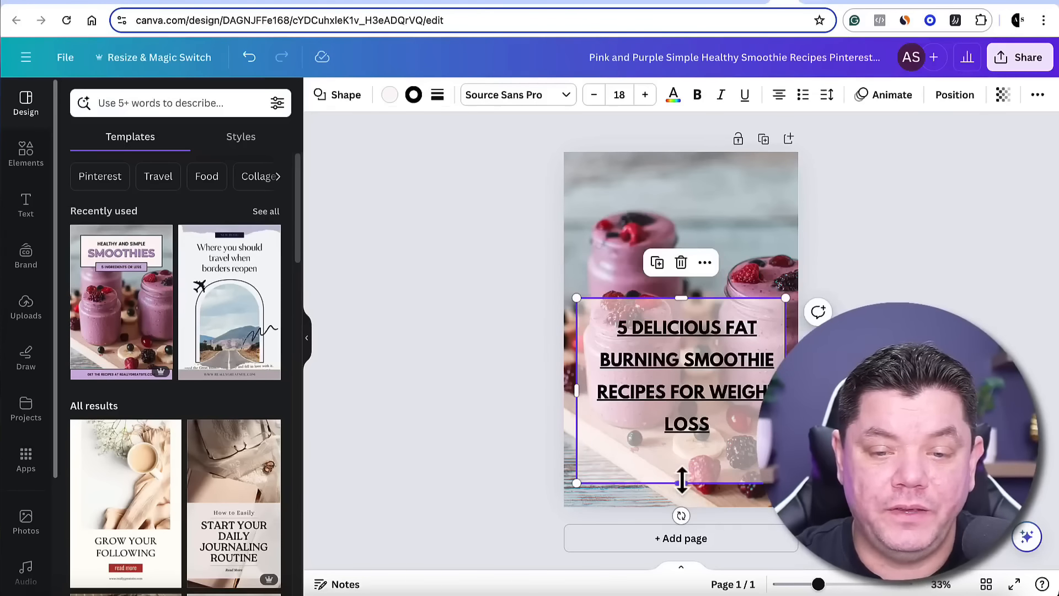
Download the finished smoothie pin design as a PNG at 1,000 × 1,500 px
left_click(1017, 58)
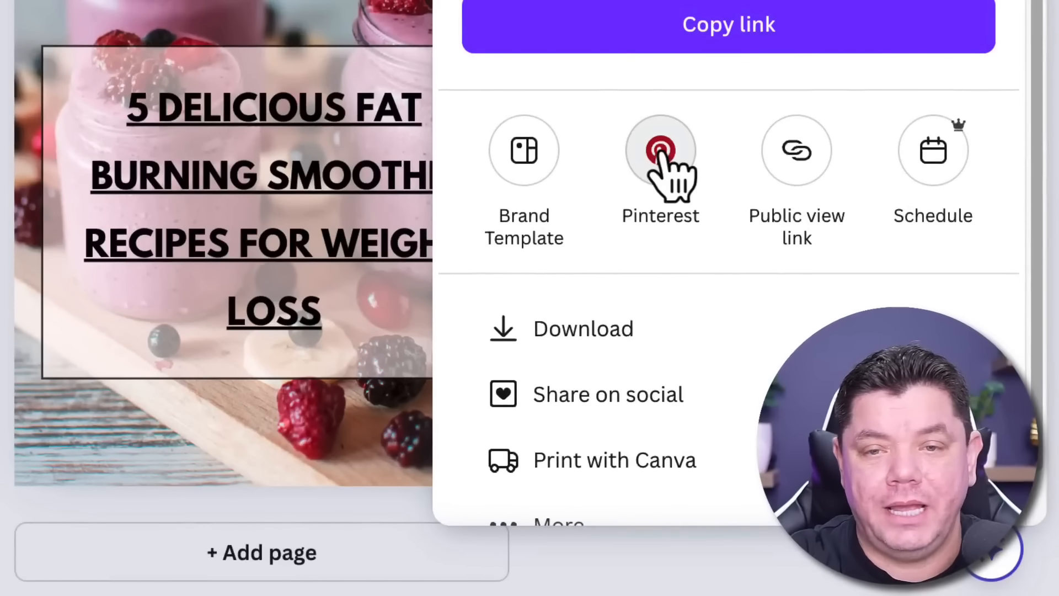
left_click(706, 335)
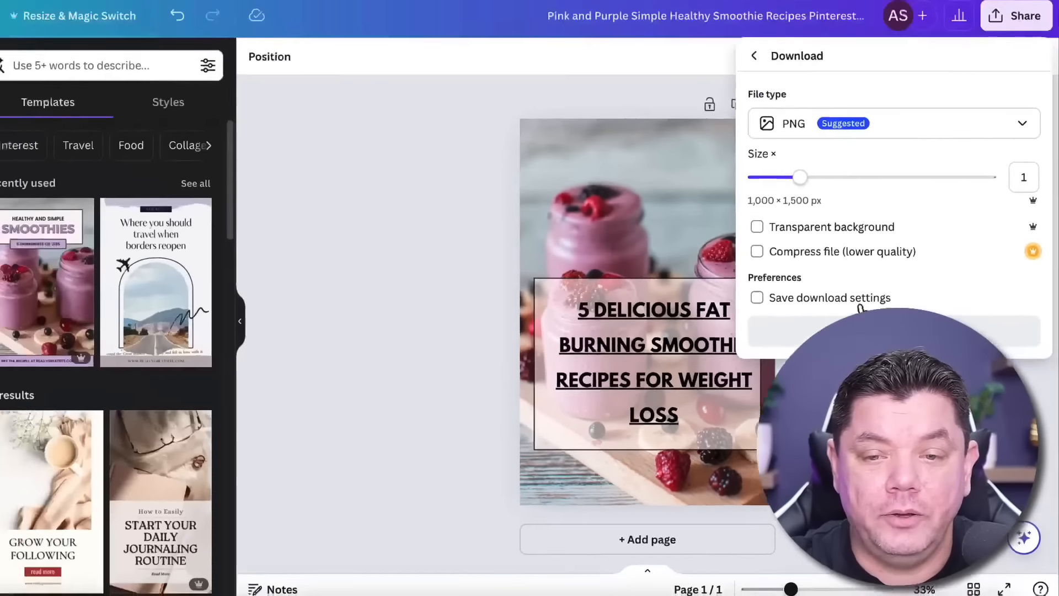
left_click(859, 301)
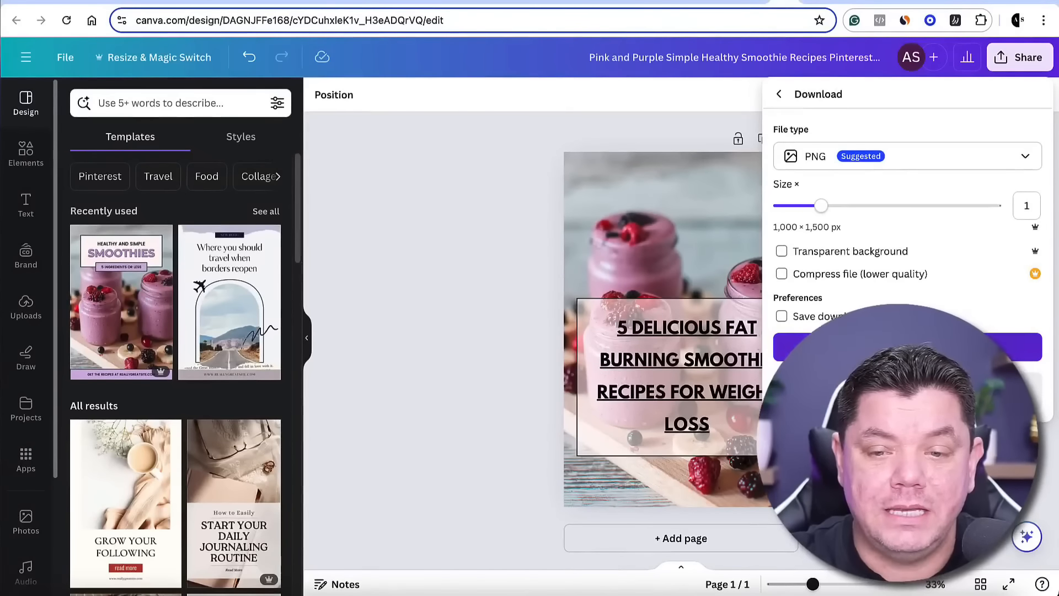
left_click(907, 347)
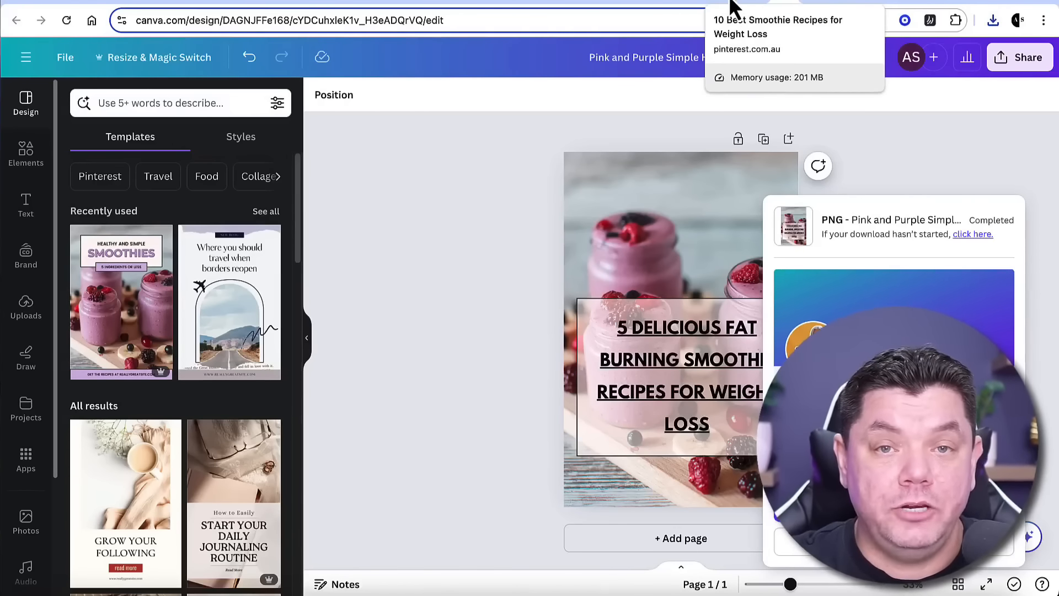
Switch to Pinterest, start a new organic pin, and upload the downloaded smoothie image to it
left_click(734, 6)
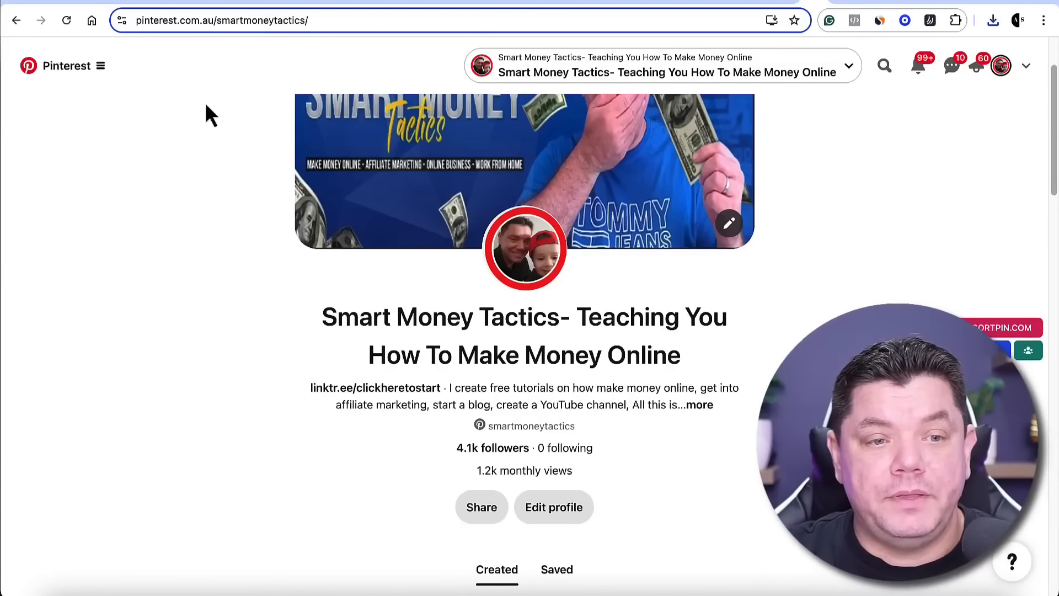
left_click(64, 70)
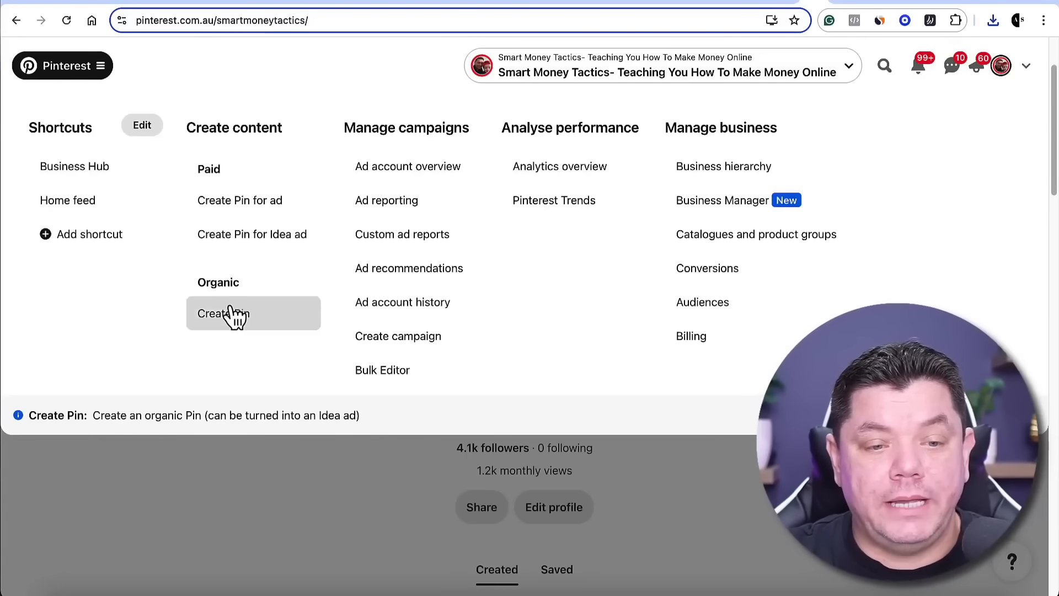
left_click(243, 316)
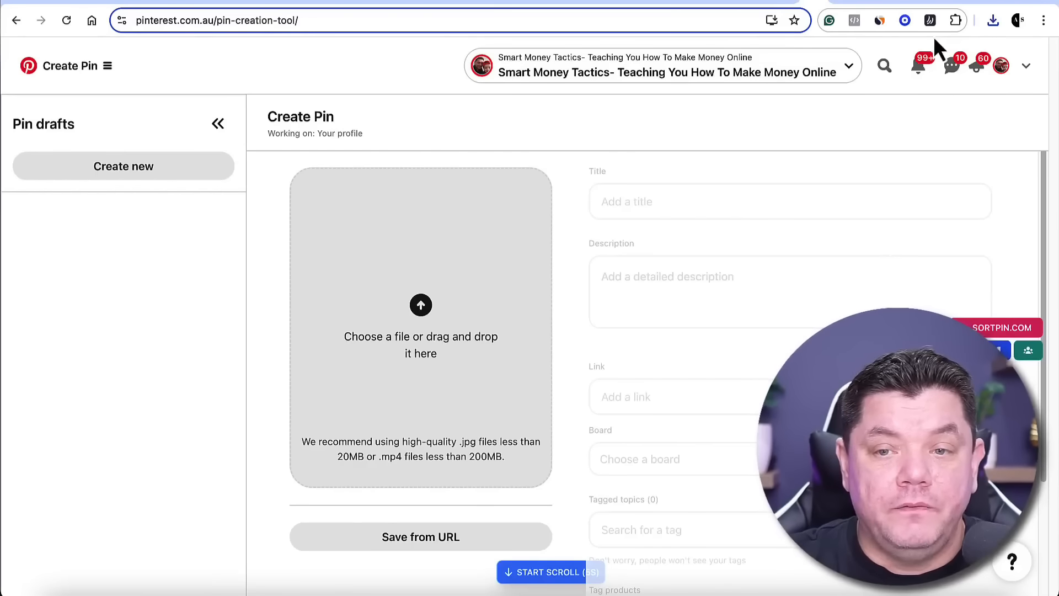
left_click(993, 22)
left_click_drag(861, 84, 418, 259)
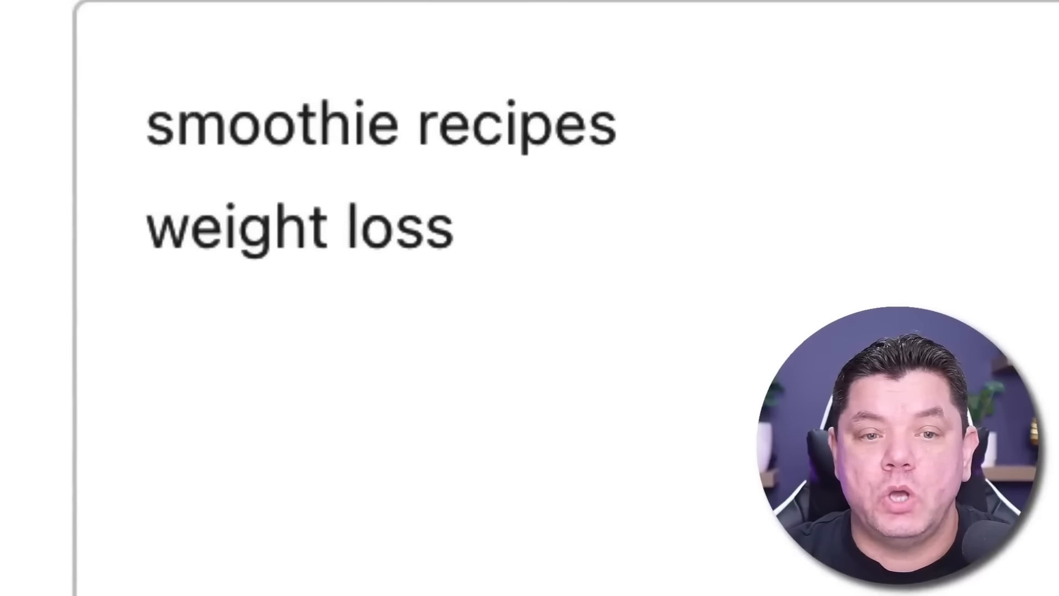
Copy the keyword "smoothie recipes" from the campaign's keyword list and title the pin "Smoothie recipes weight loss"
left_click_drag(156, 118, 620, 101)
key("super+c")
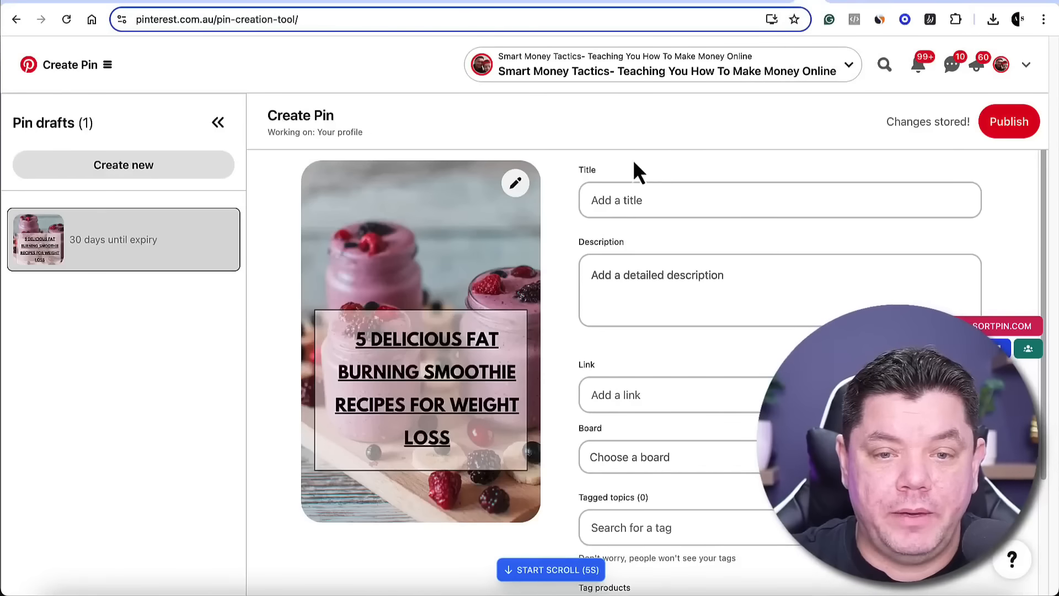
left_click(627, 207)
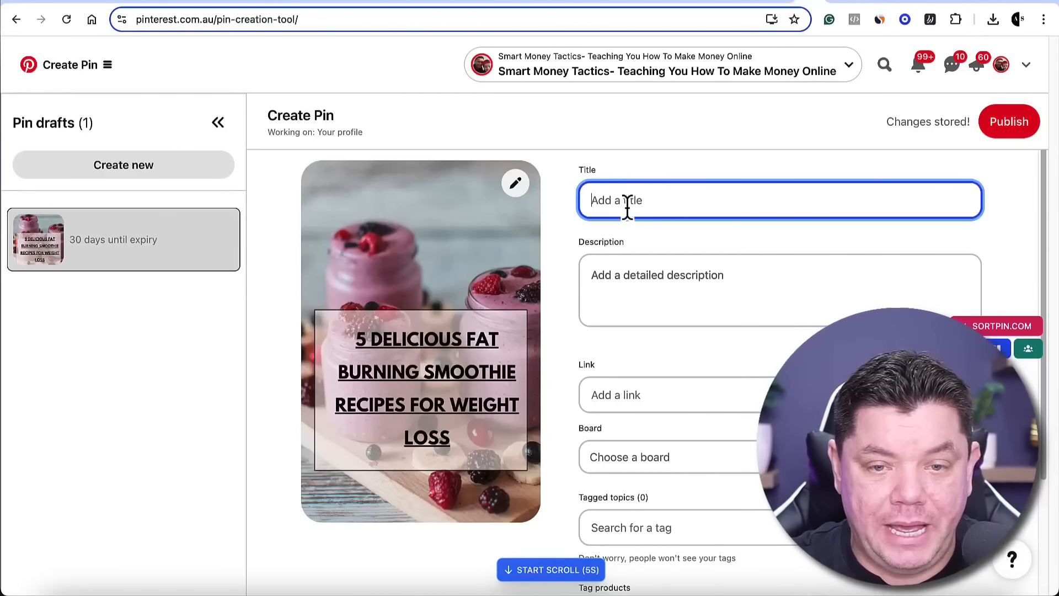
key("super+v")
type("weight loss")
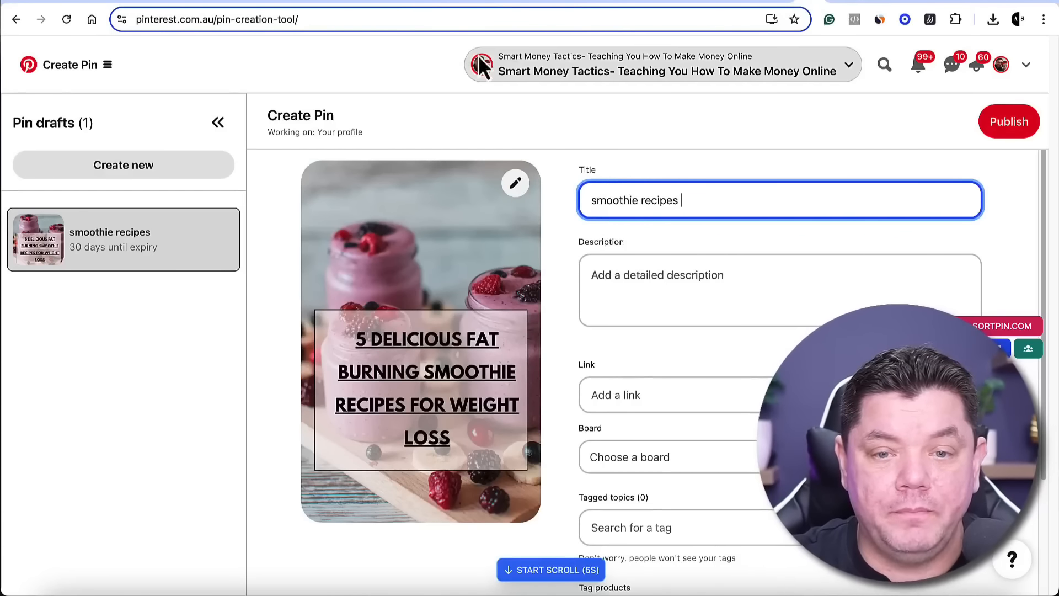
left_click(598, 204)
key("BackSpace")
type("S")
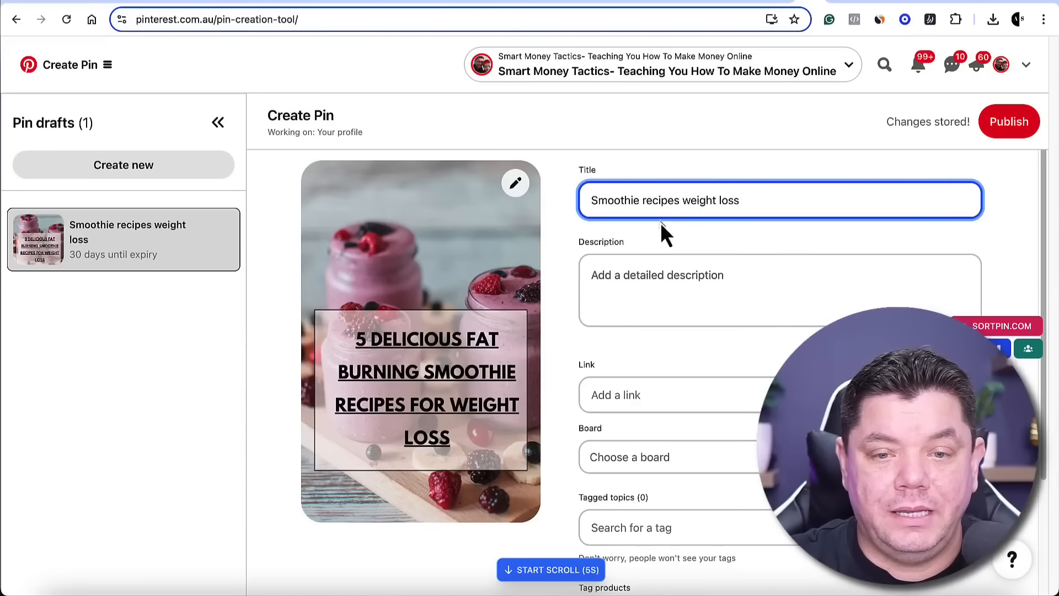
Expand the pin title to "5 Smoothie recipes You Must Have For Rapid Weight Loss"
key("Left")
type("5 Smoothie recipes ")
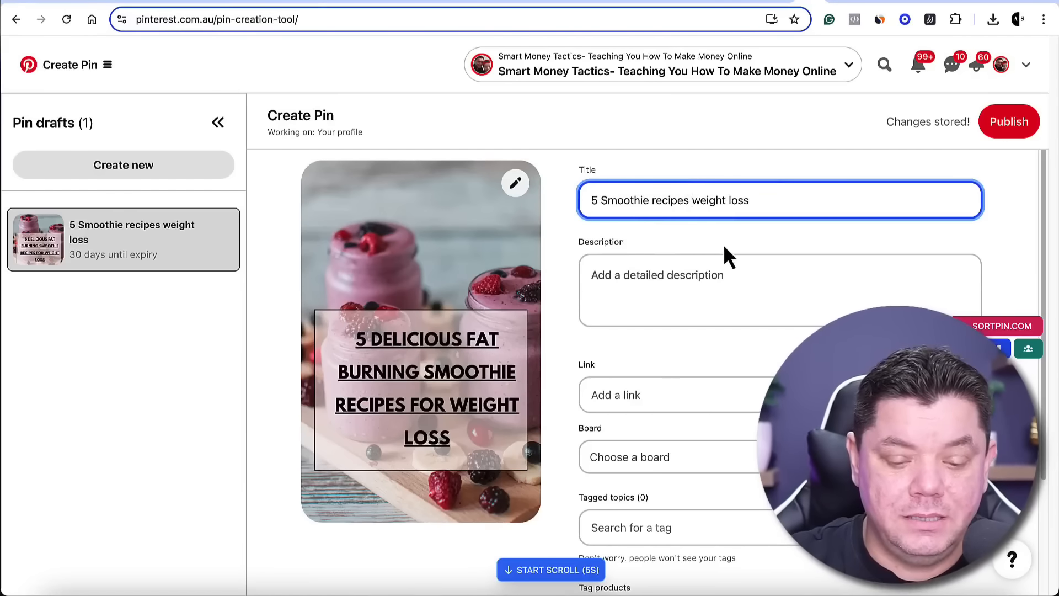
type("You Must Ha")
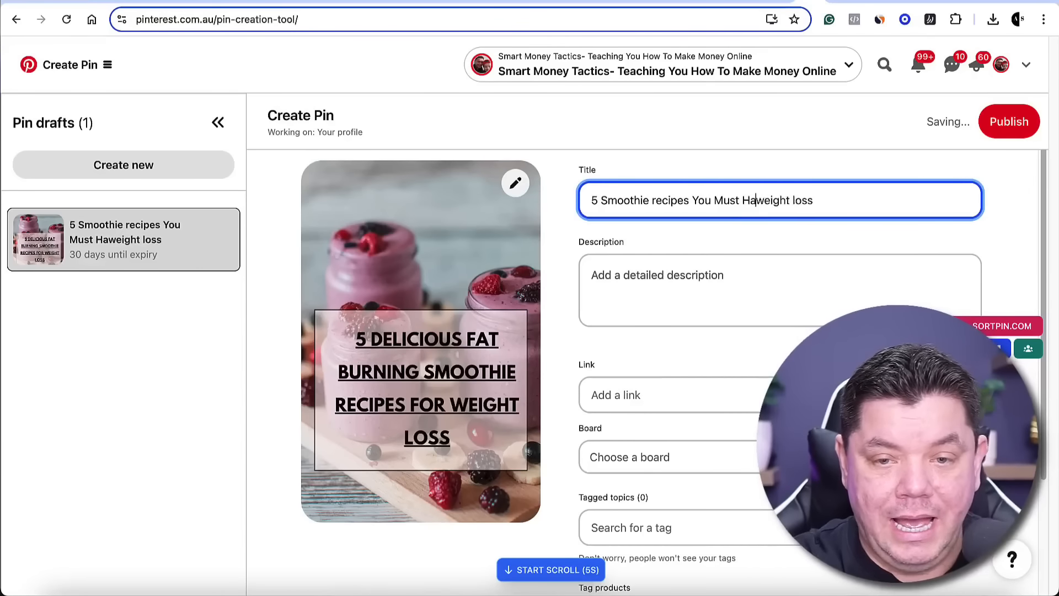
type("ve For Rapid")
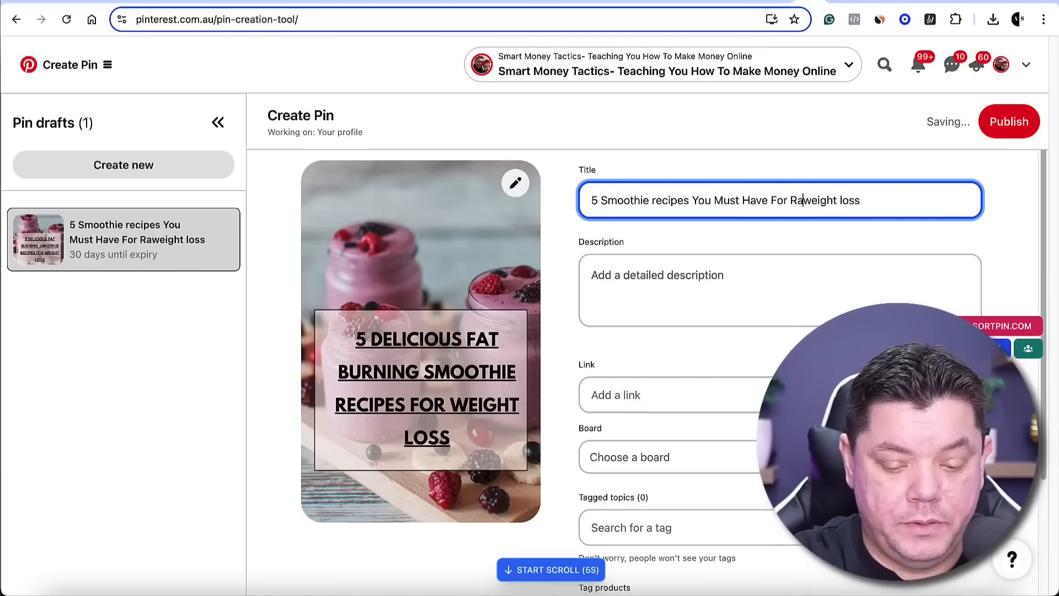
key("Right")
type("0")
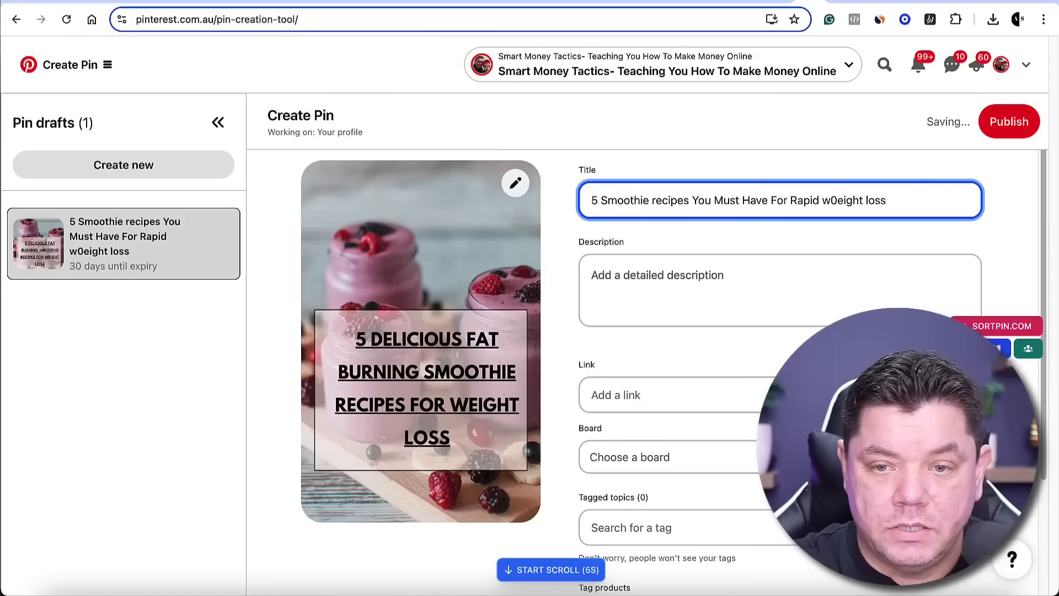
key("BackSpace")
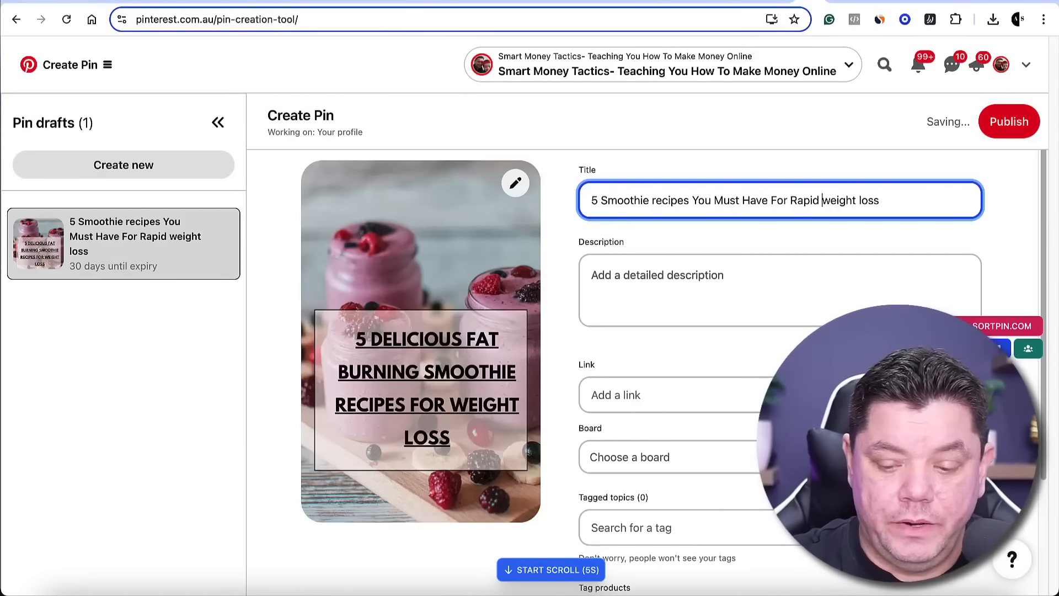
type("W")
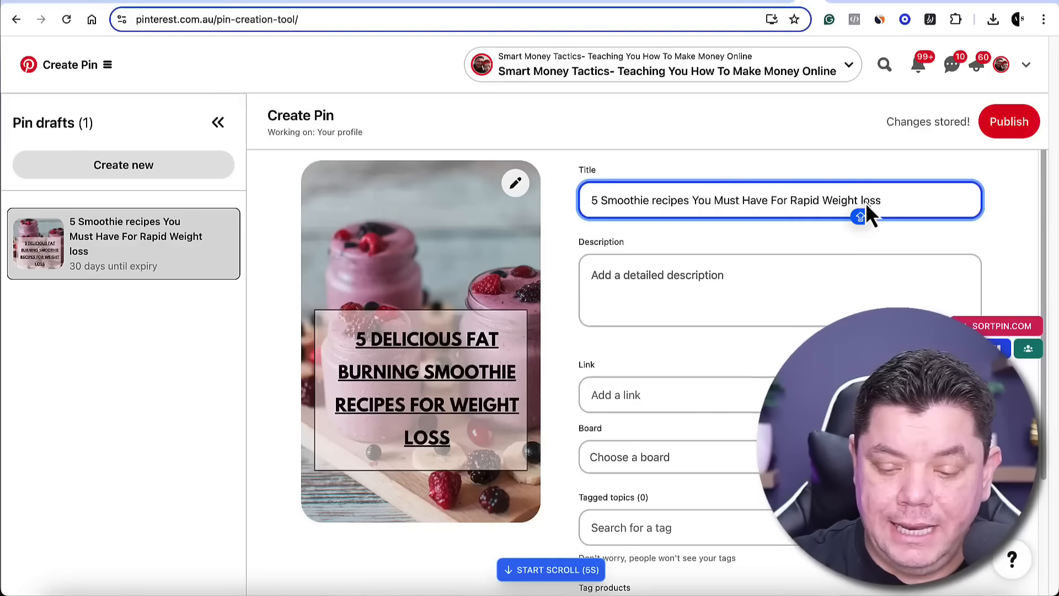
key("Delete")
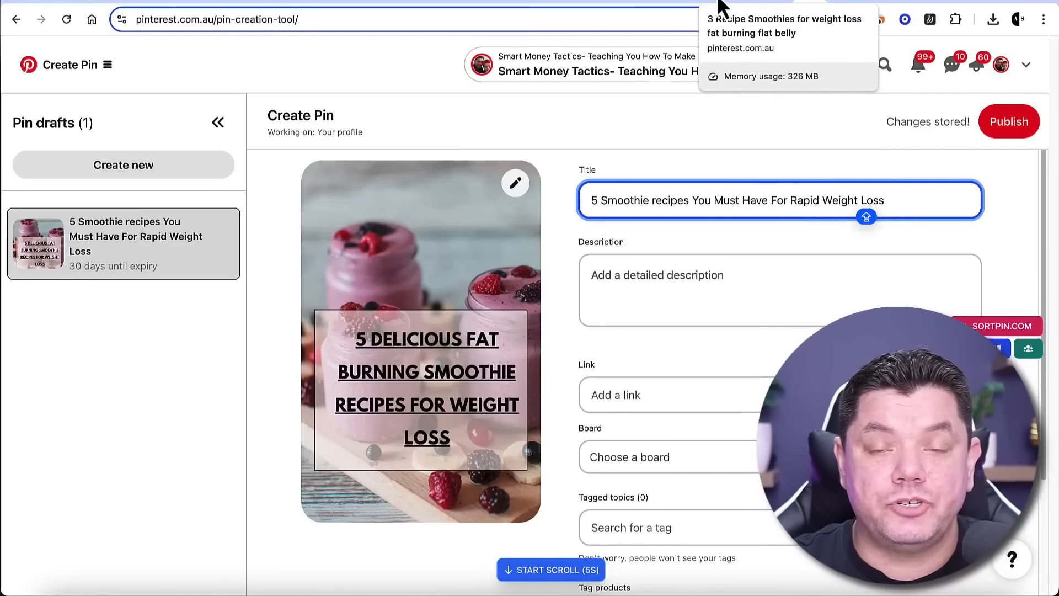
Expand the description of the pin "3 Recipe Smoothies for weight loss fat burning flat belly" and copy its text without the hashtags
left_click(722, 8)
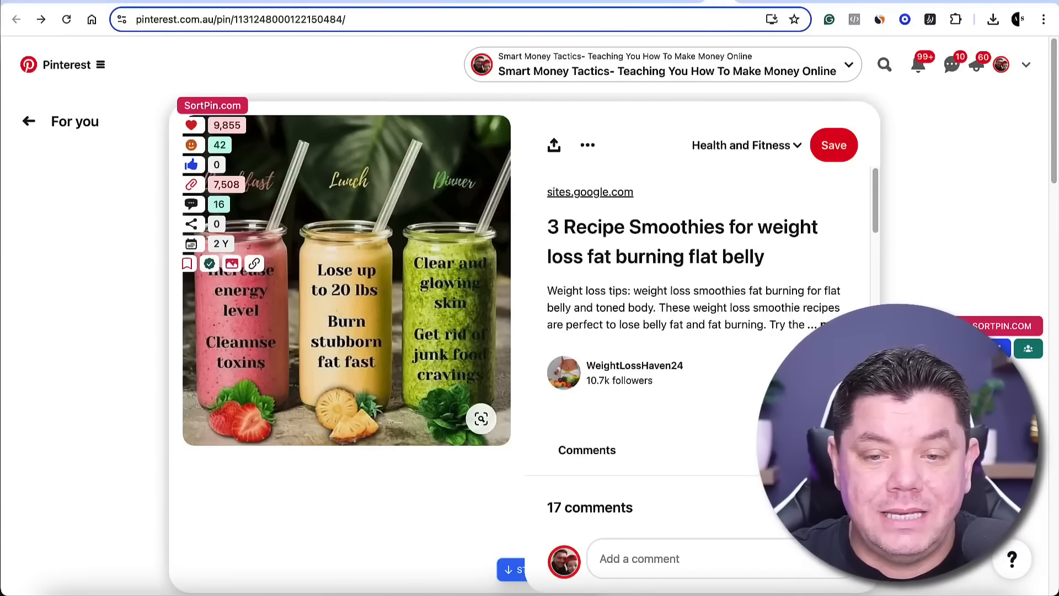
left_click(826, 324)
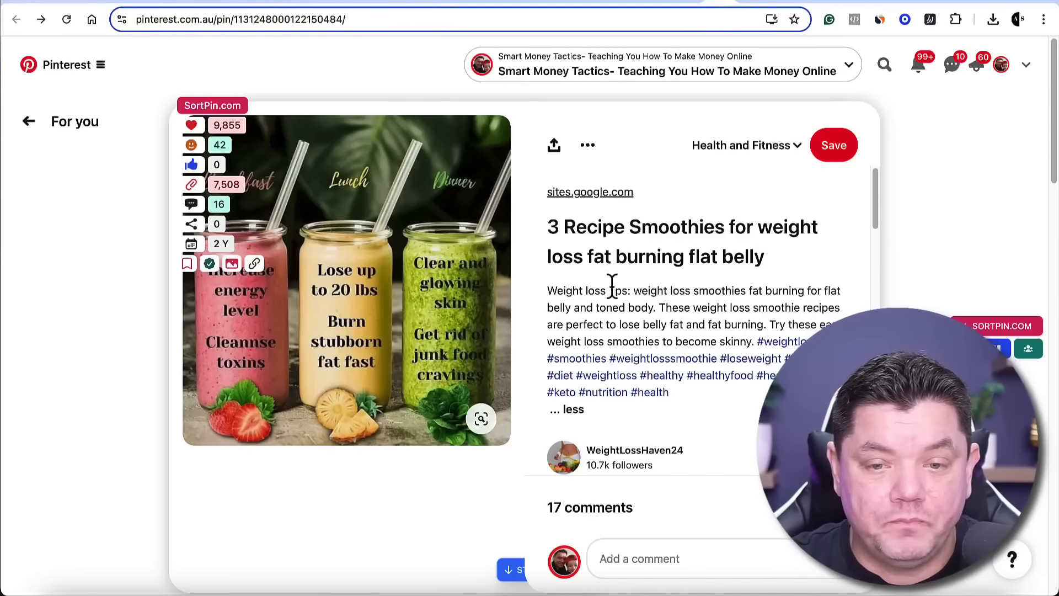
left_click_drag(750, 341, 554, 290)
right_click(604, 314)
left_click(612, 328)
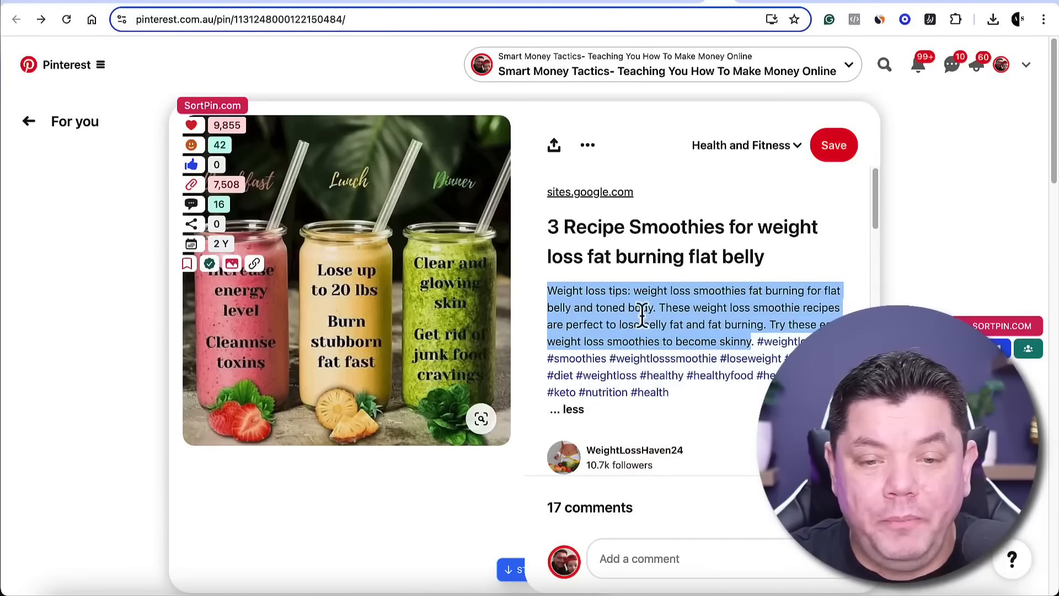
Switch to ChatGPT and submit the prompt "REWRITE THIS -" followed by the copied pin description in the smoothies chat
left_click(568, 6)
scroll(692, 345, "down", 3)
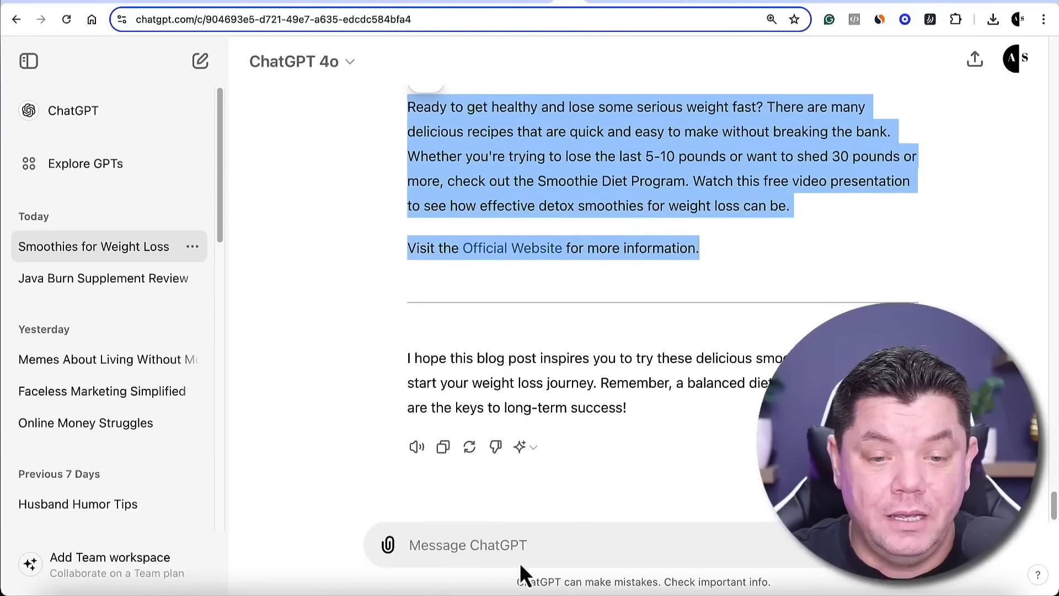
left_click(480, 539)
type("REW")
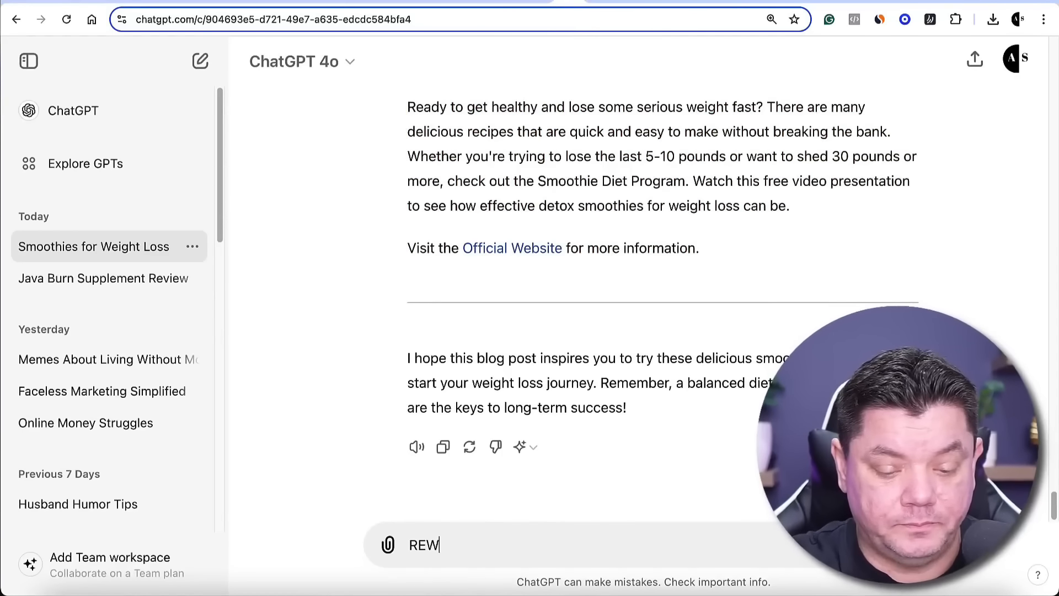
type("RITE THIS -")
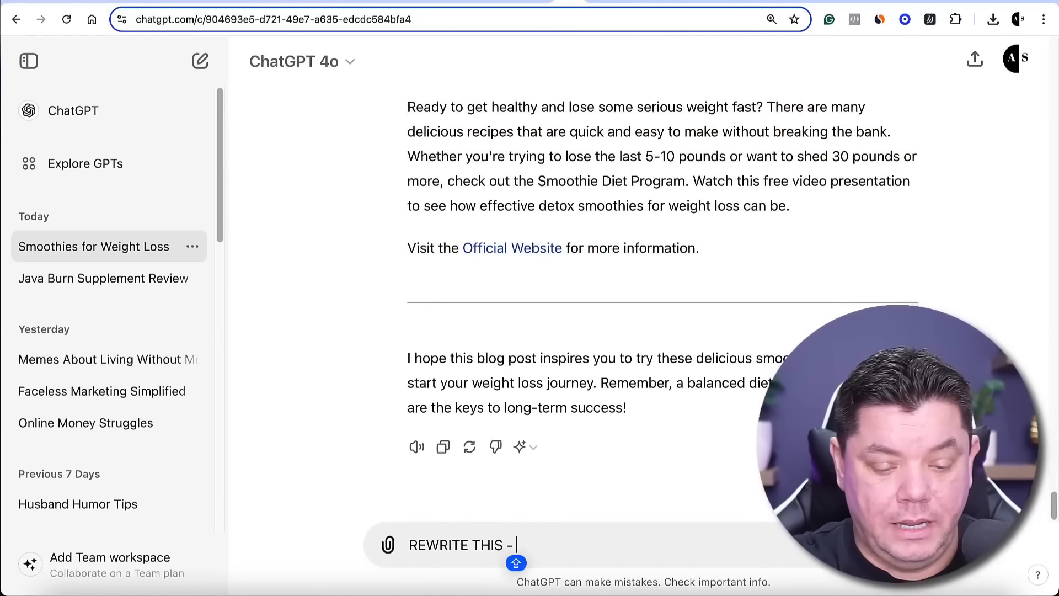
key("super+v")
key("Return")
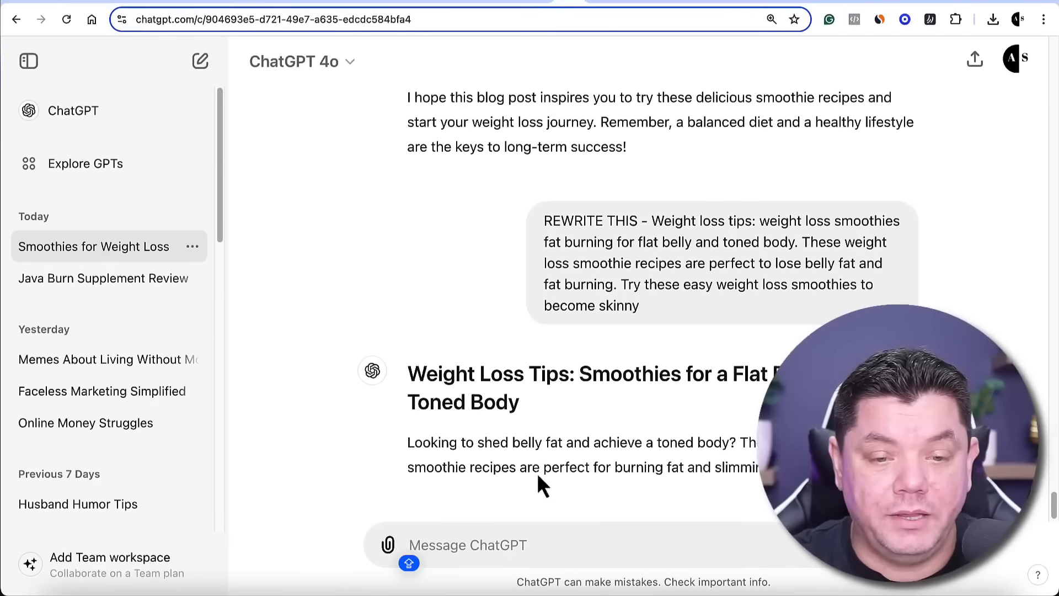
Copy the rewritten paragraph without its heading and paste it as the description of the Pinterest pin draft
left_click_drag(739, 407, 413, 359)
right_click(470, 368)
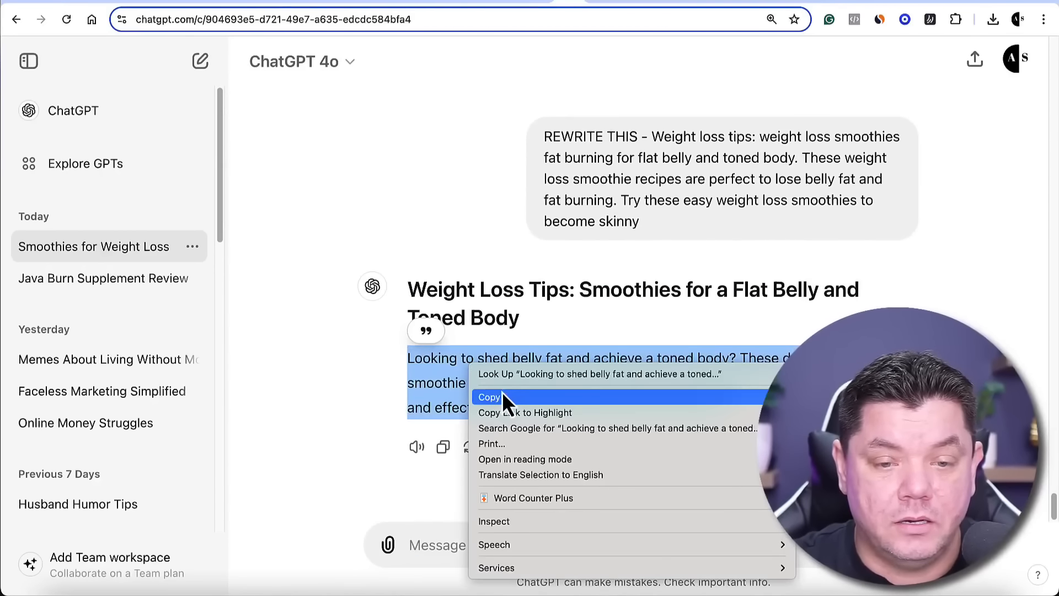
left_click(508, 396)
left_click(807, 6)
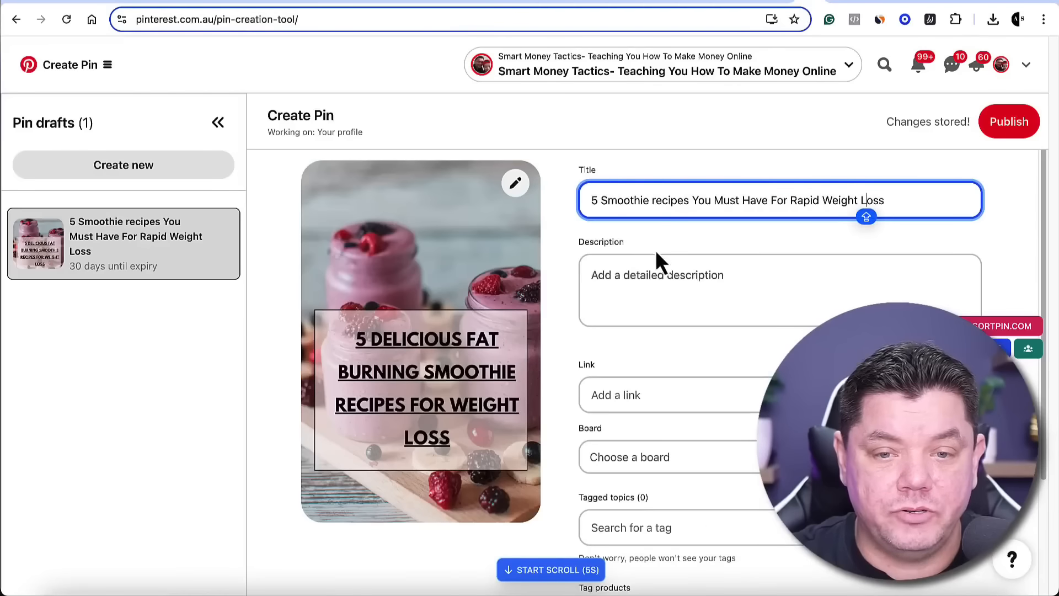
left_click(635, 287)
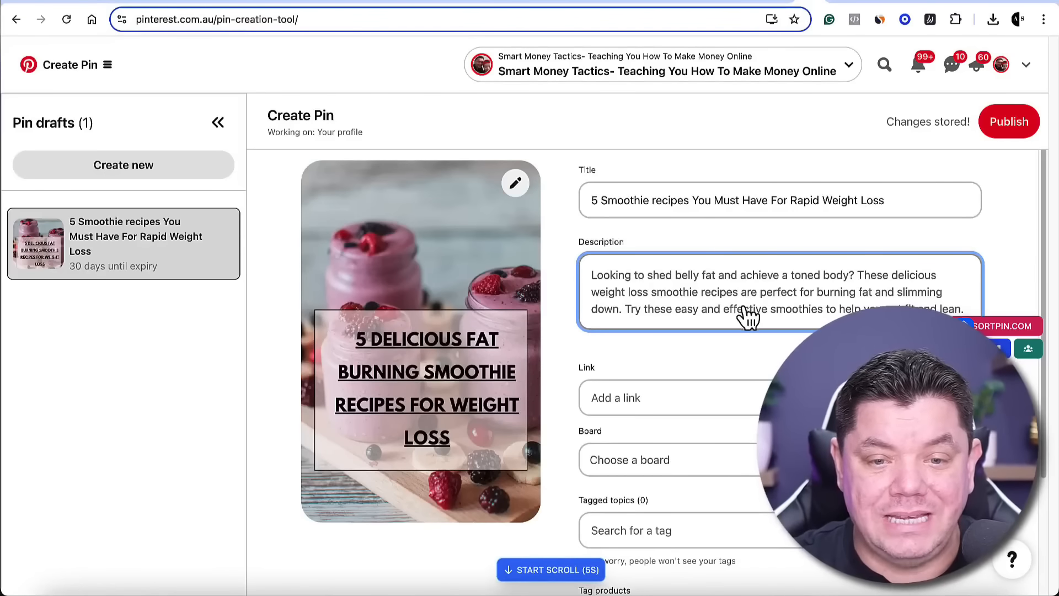
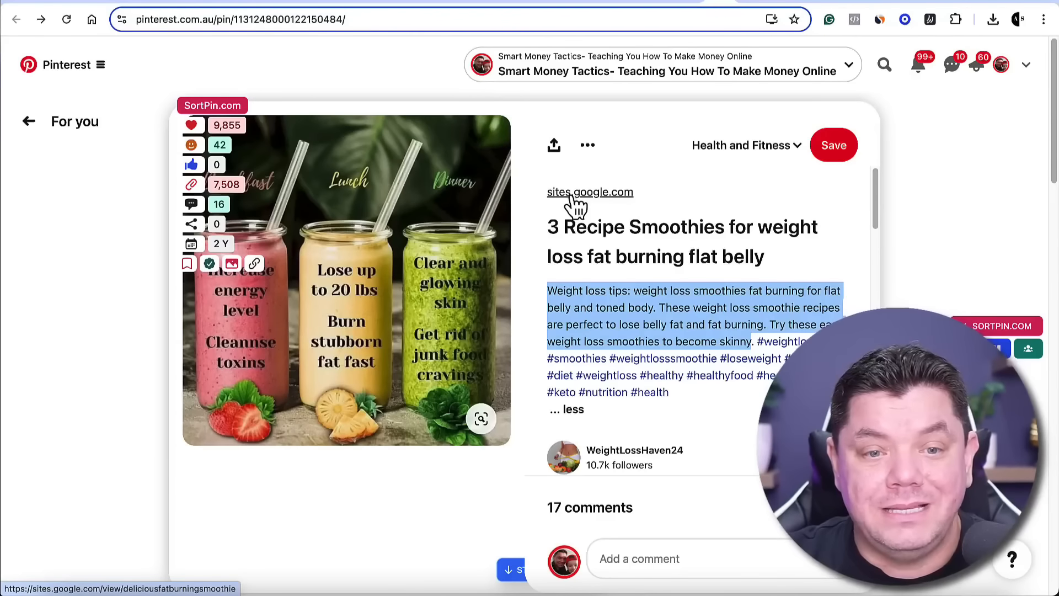
Return to the Pinterest pin draft and paste the hop.clickbank.net affiliate link as its destination link
left_click(808, 6)
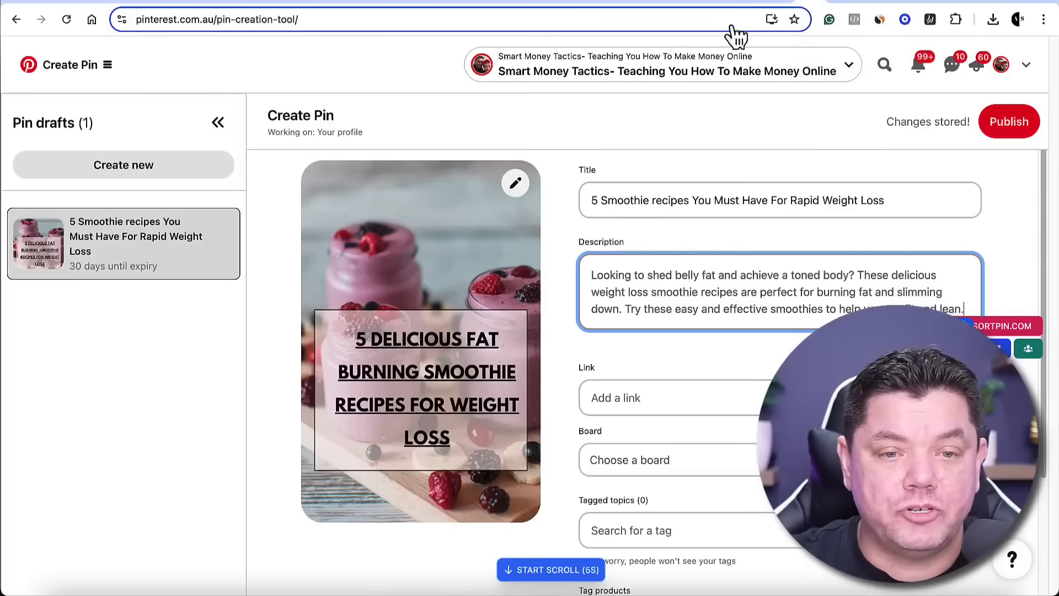
left_click(612, 400)
key("ctrl+v")
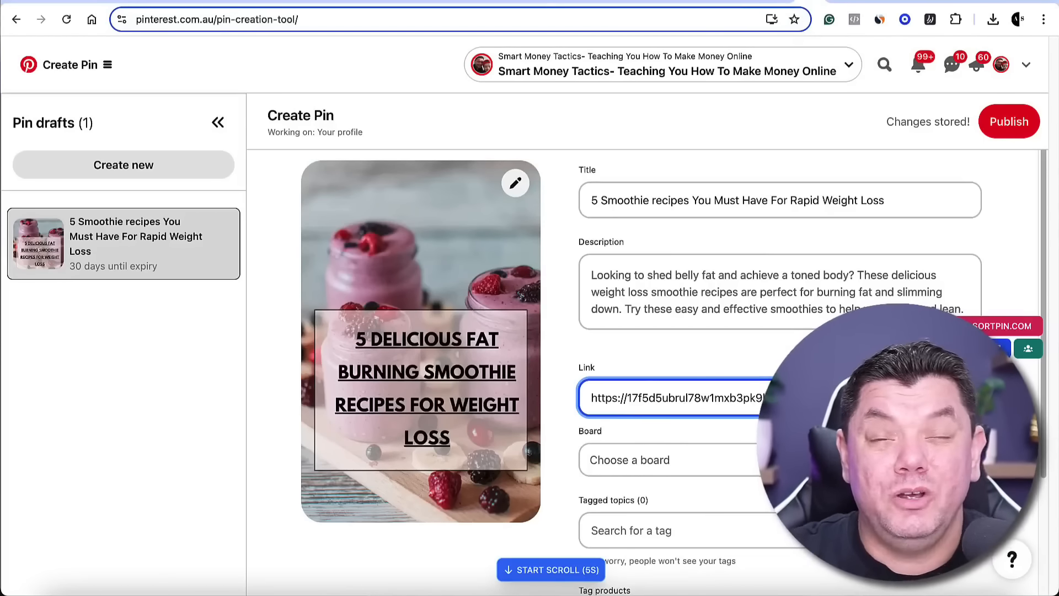
Create a secret board named "SMOOTHIE BOARD" and assign it to the pin draft
scroll(642, 373, "down", 3)
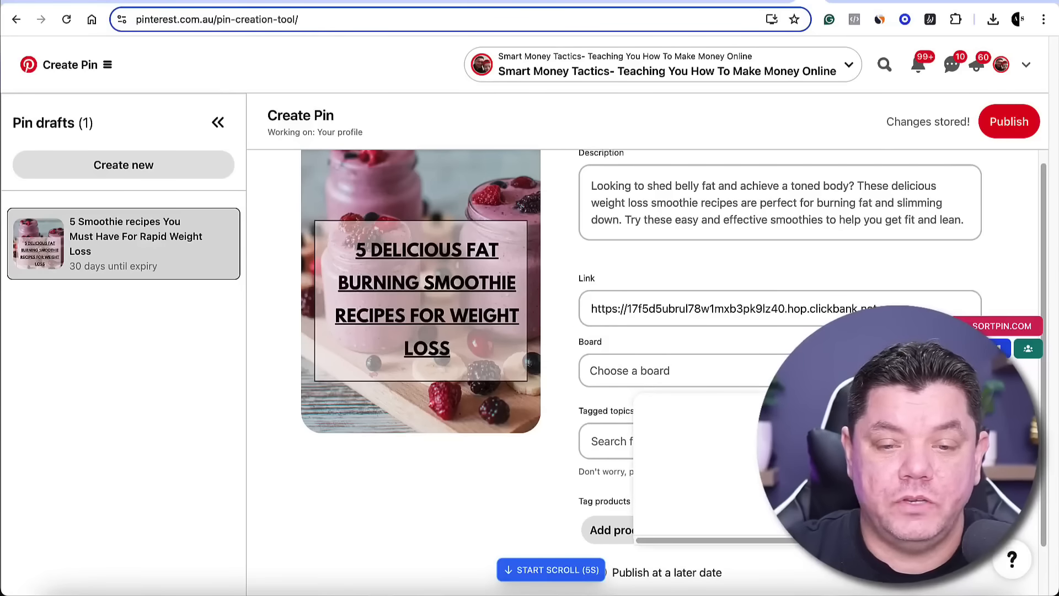
left_click(700, 370)
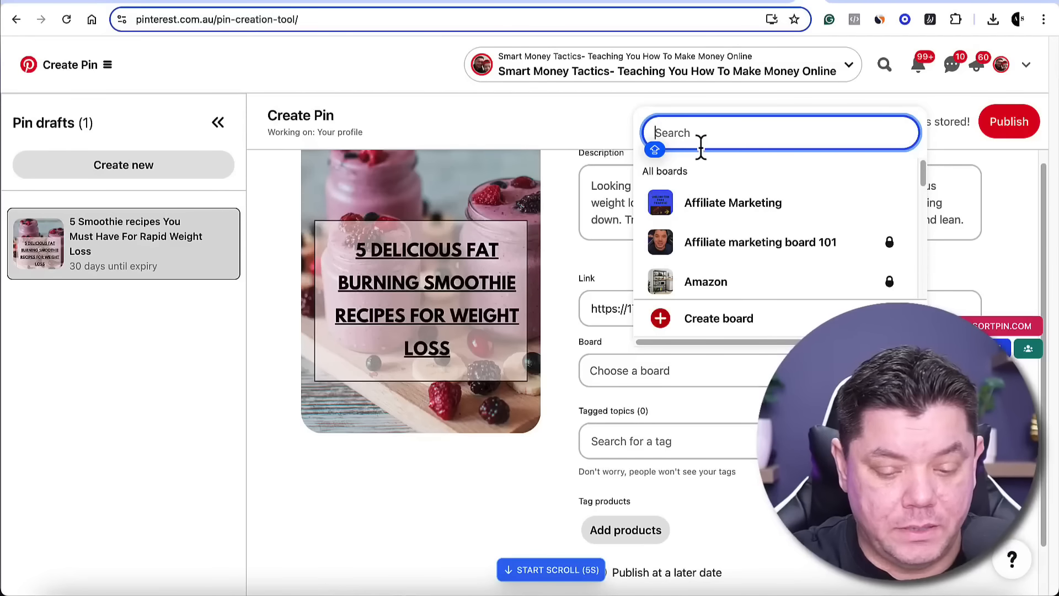
type("SMOOTIE BOARD")
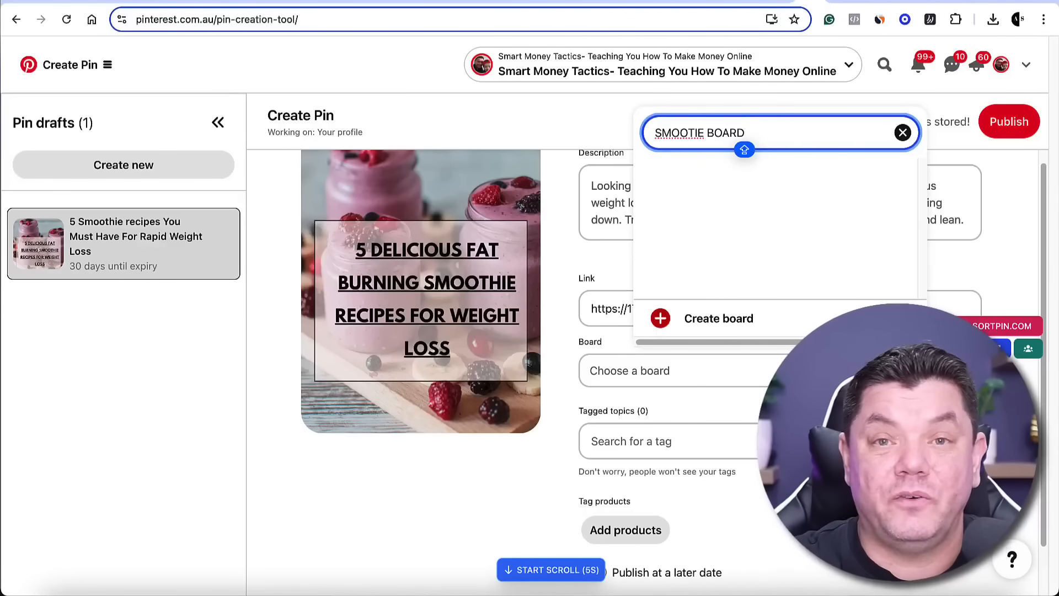
key("BackSpace")
key("BackSpace")
key("BackSpace")
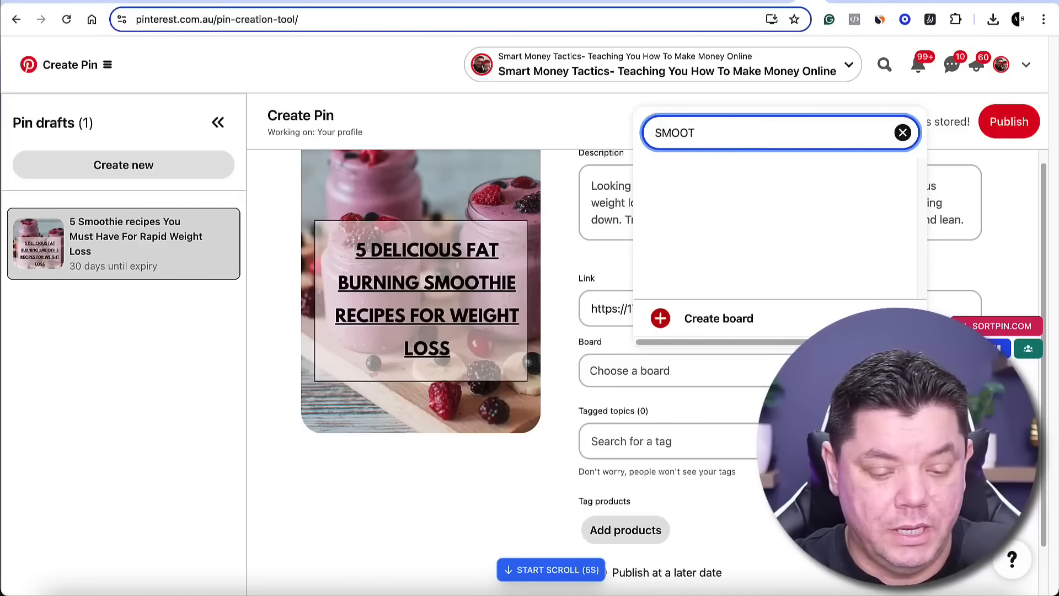
type("HIE BOARD")
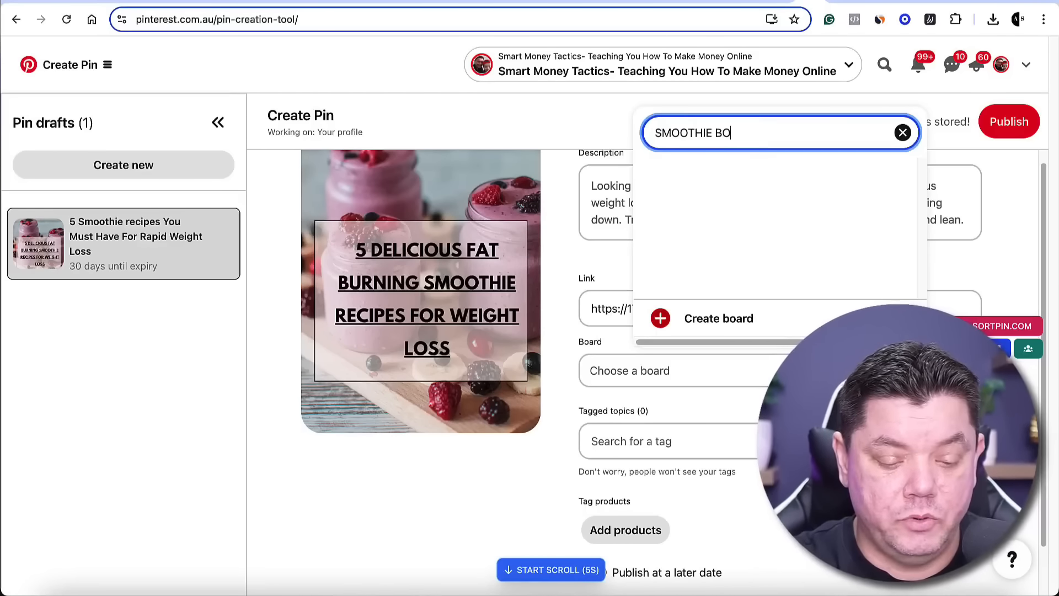
left_click(715, 320)
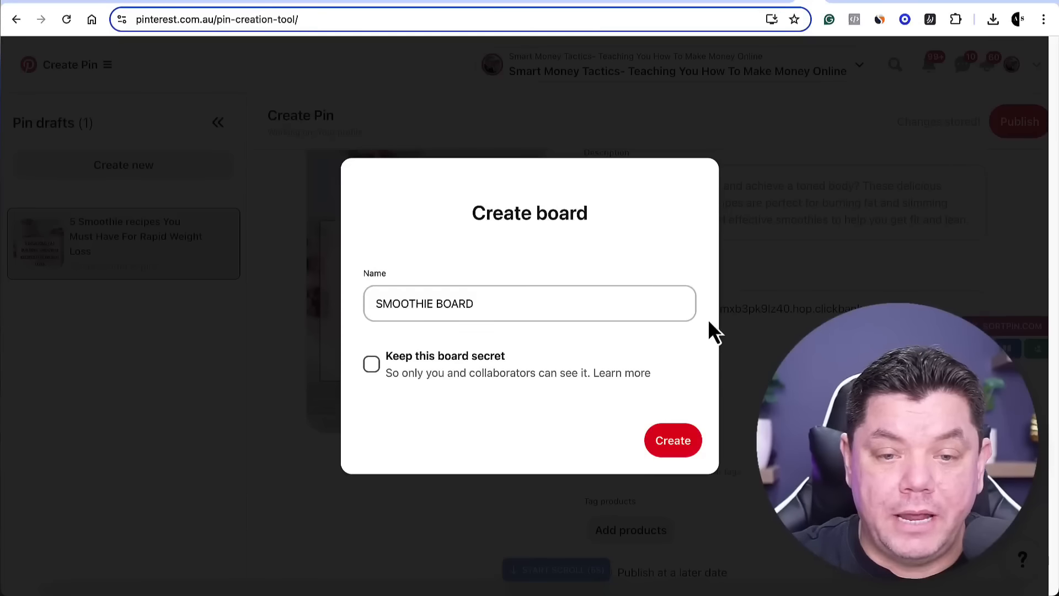
left_click(621, 386)
left_click(681, 445)
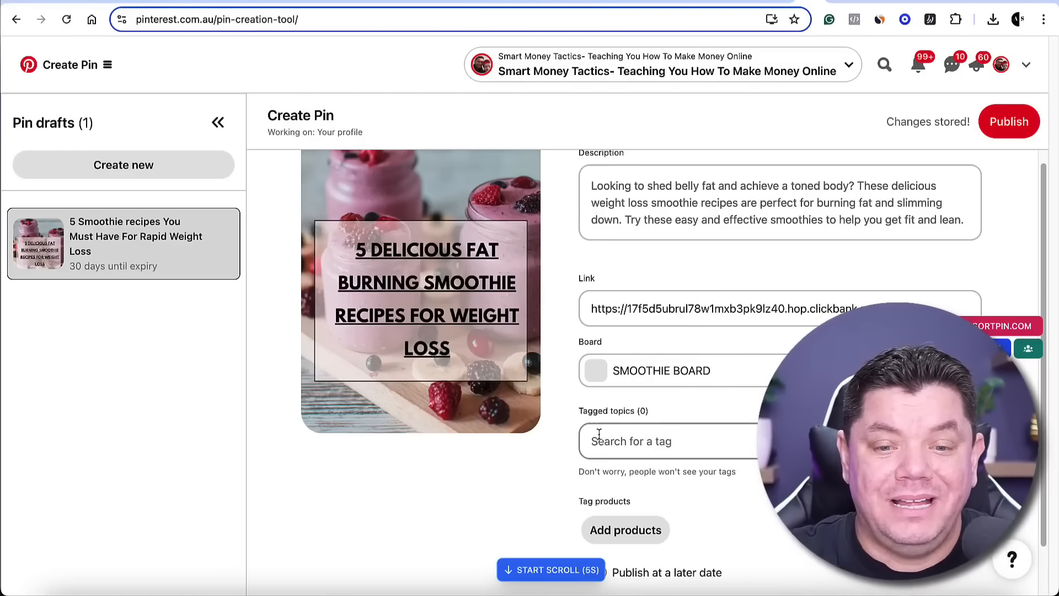
Switch to the pin "3 Recipe Smoothies for weight loss fat burning flat belly" and copy the hashtags ending its description
left_click(723, 5)
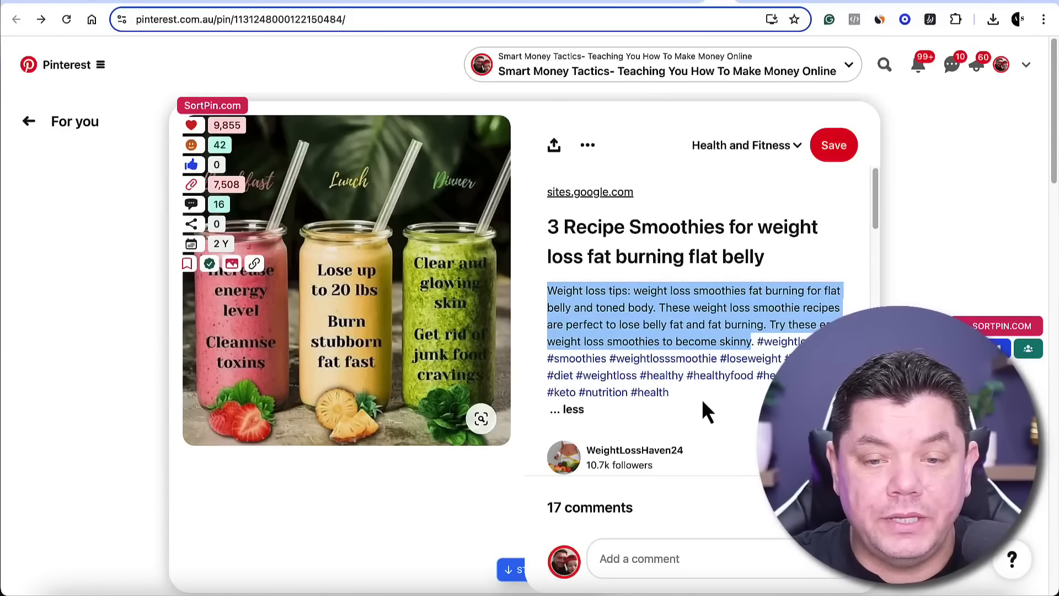
left_click_drag(708, 411, 760, 341)
right_click(762, 340)
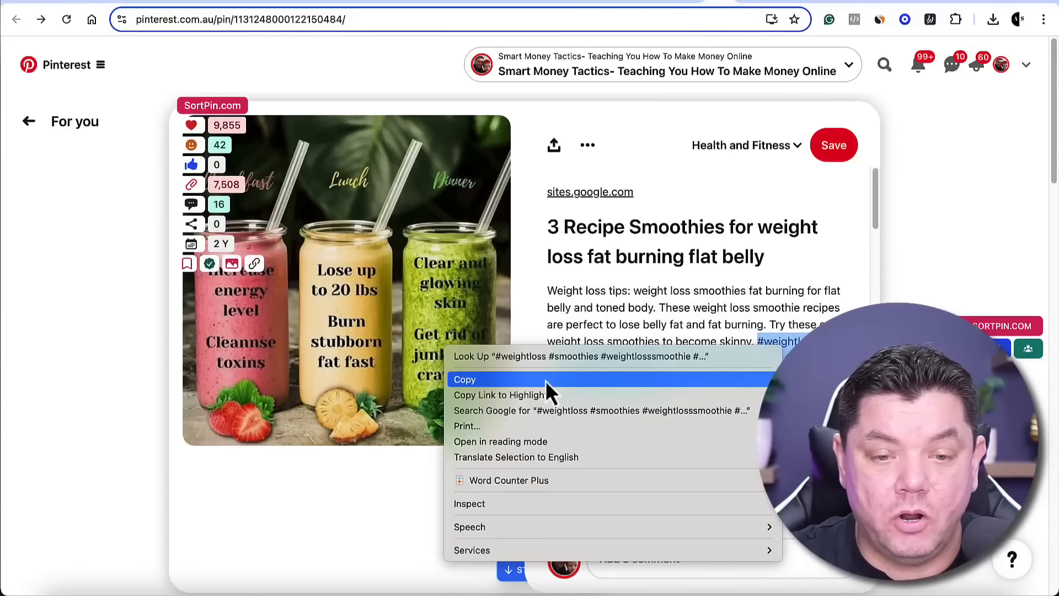
left_click(530, 390)
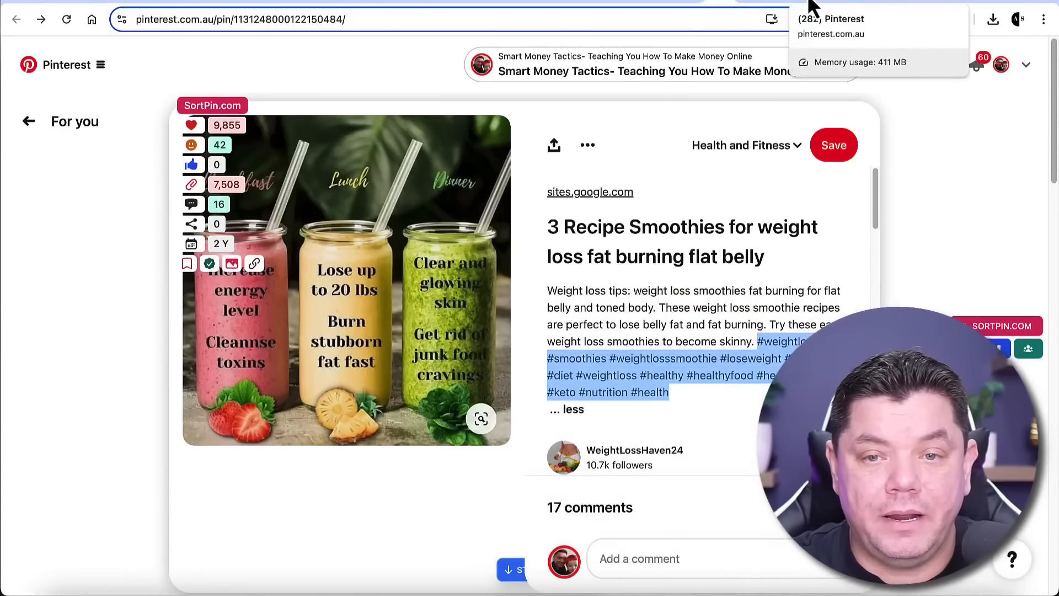
Paste the copied hashtags as tagged topics of the pin draft and publish the pin
left_click(816, 5)
left_click(621, 438)
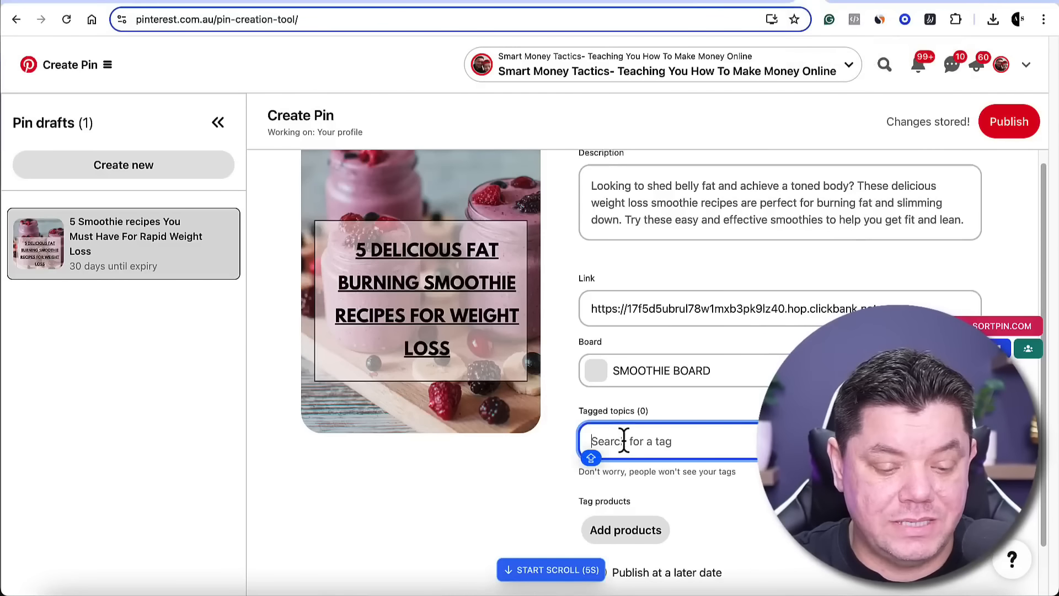
key("ctrl+v")
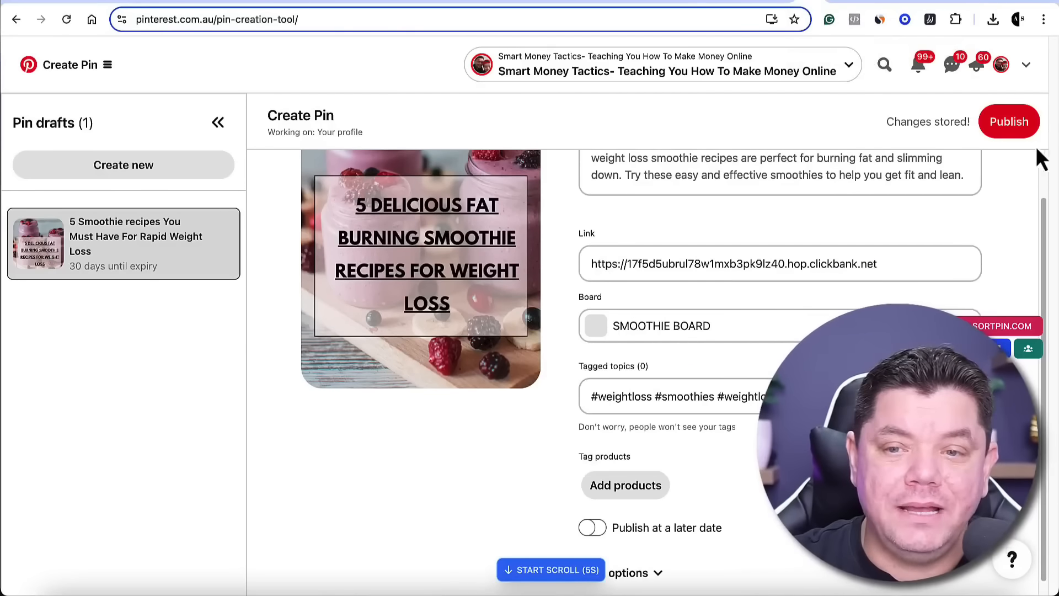
left_click(1008, 124)
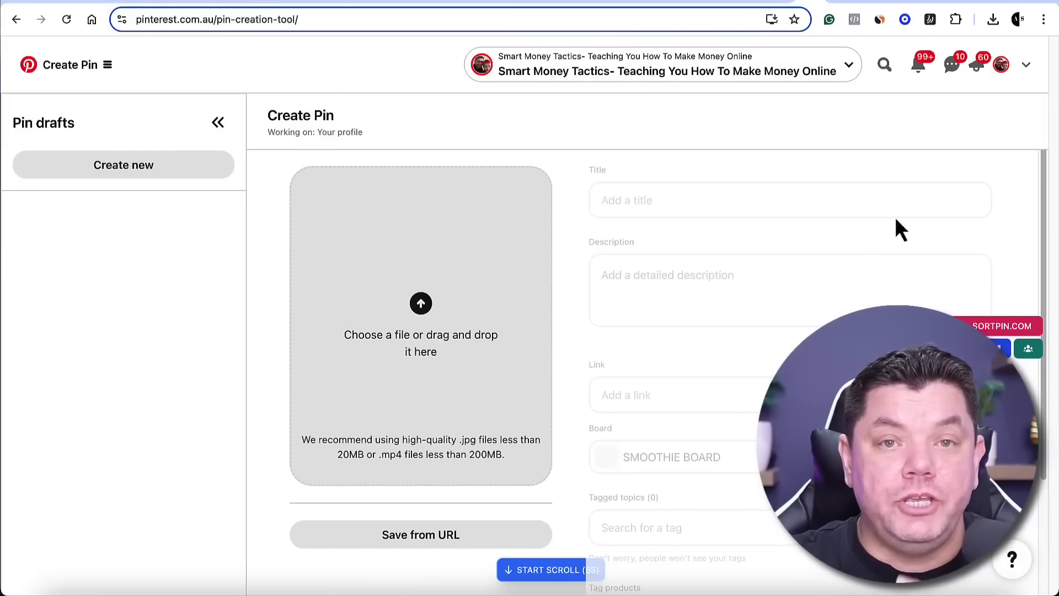
Open the published smoothie pin from SMOOTHIE BOARD on the account's profile and review its title and description
left_click(1001, 64)
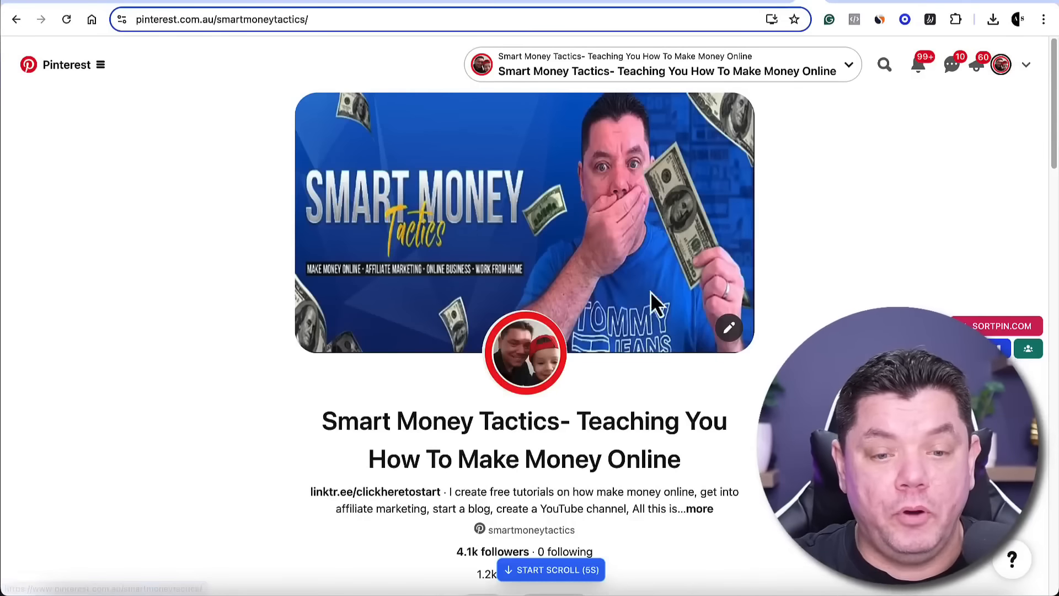
scroll(692, 336, "down", 15)
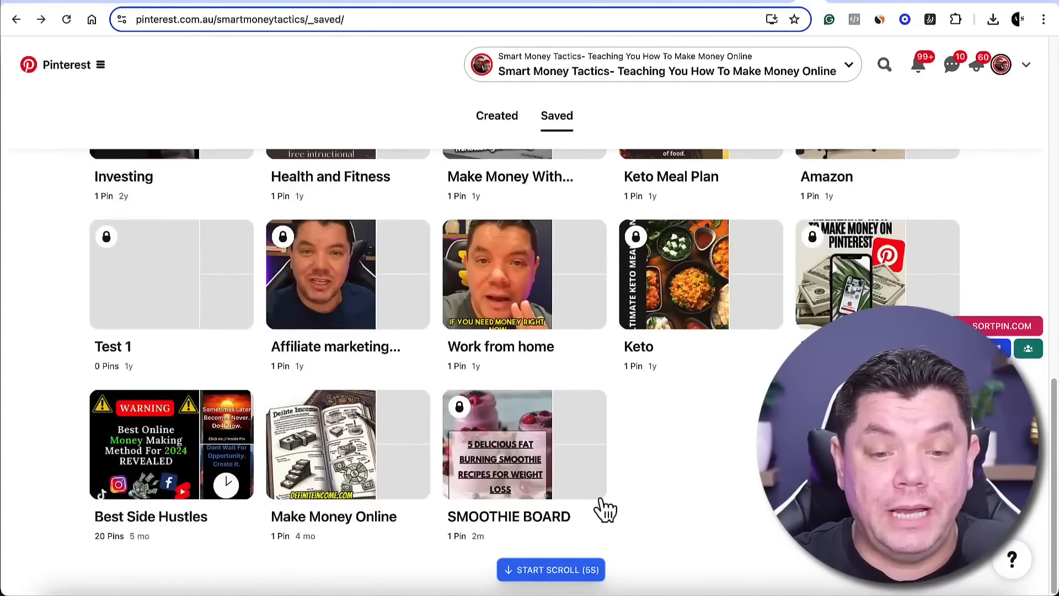
left_click(505, 439)
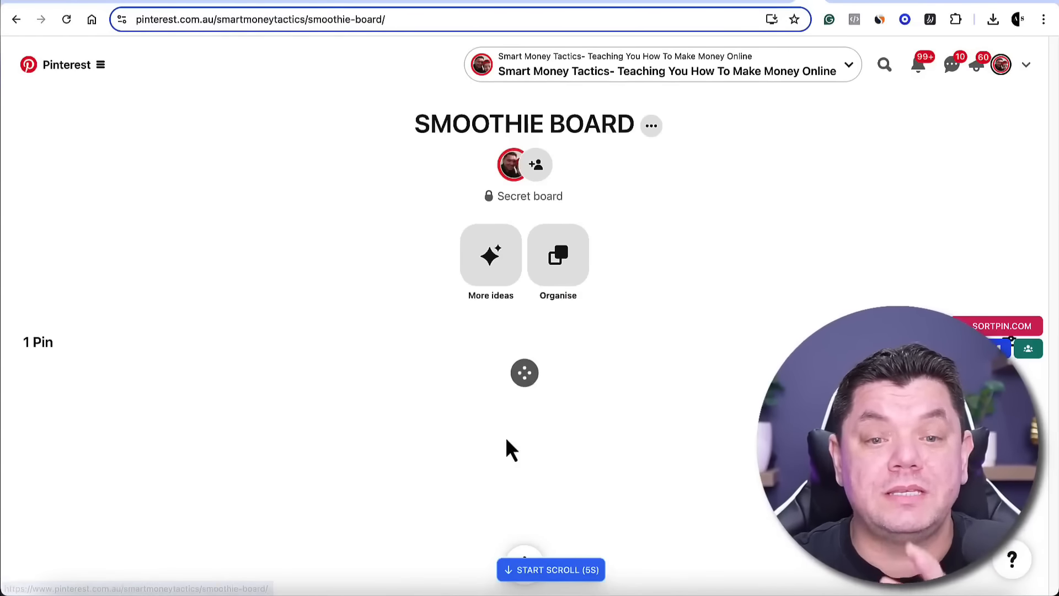
scroll(221, 420, "down", 2)
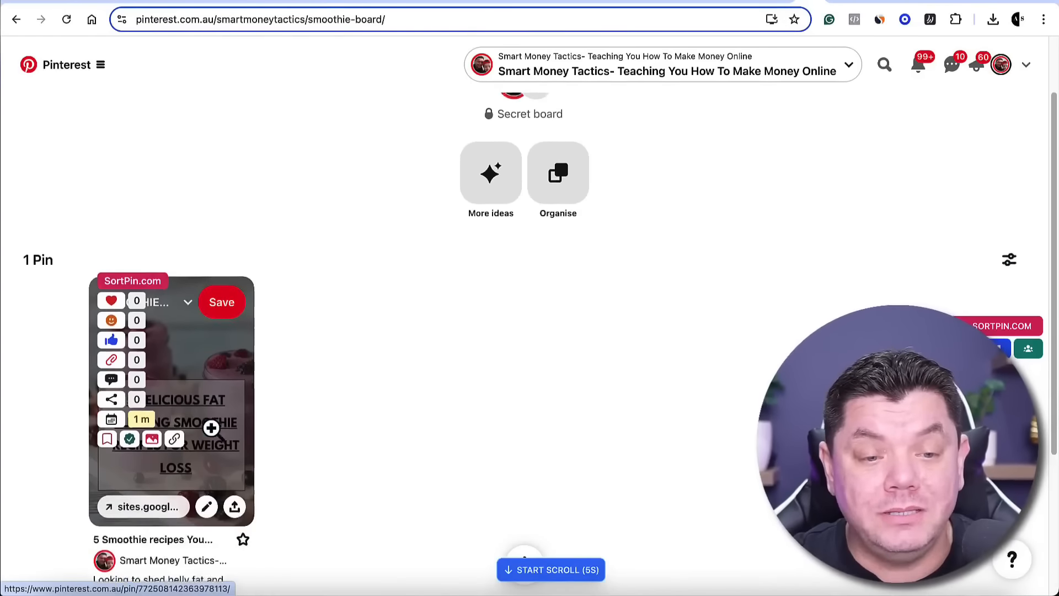
left_click(210, 363)
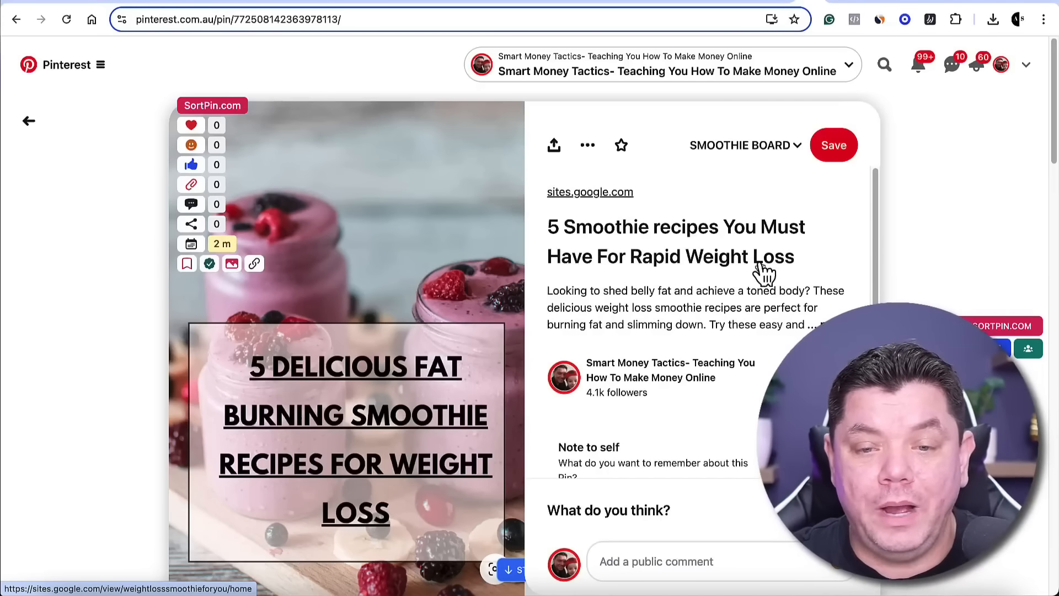
scroll(767, 269, "down", 1)
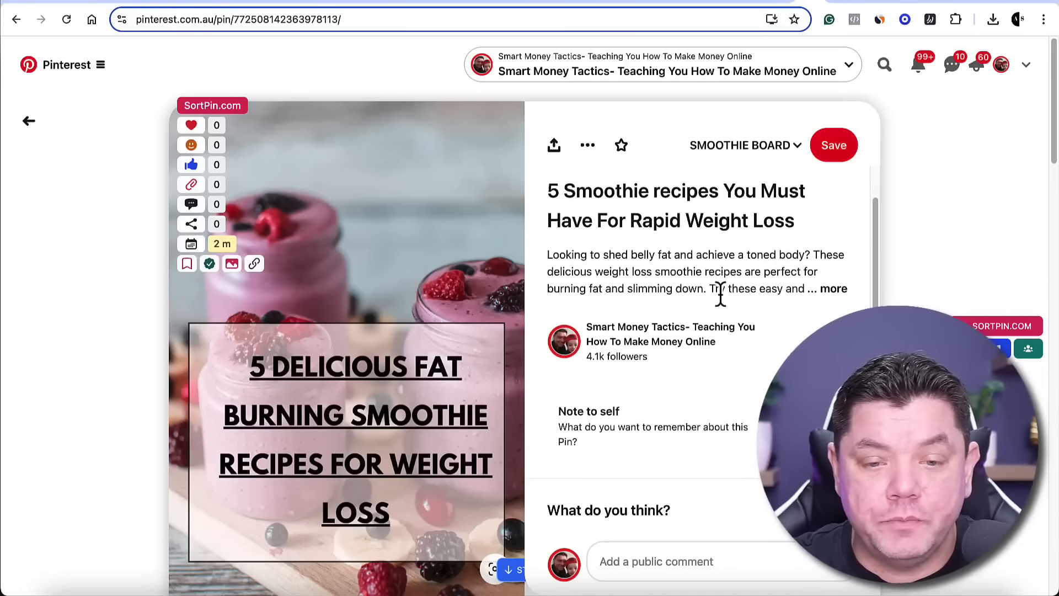
scroll(711, 301, "down", 4)
scroll(300, 285, "up", 3)
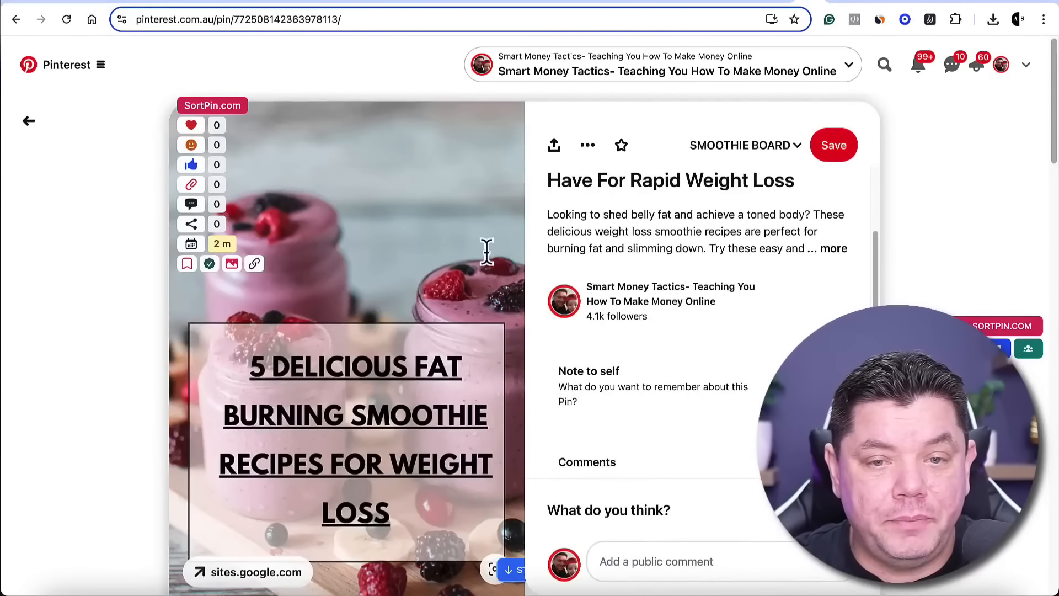
scroll(698, 190, "up", 2)
Follow the pin's sites.google.com link and look through the recipes and ingredient lists on the smoothie page
left_click(603, 193)
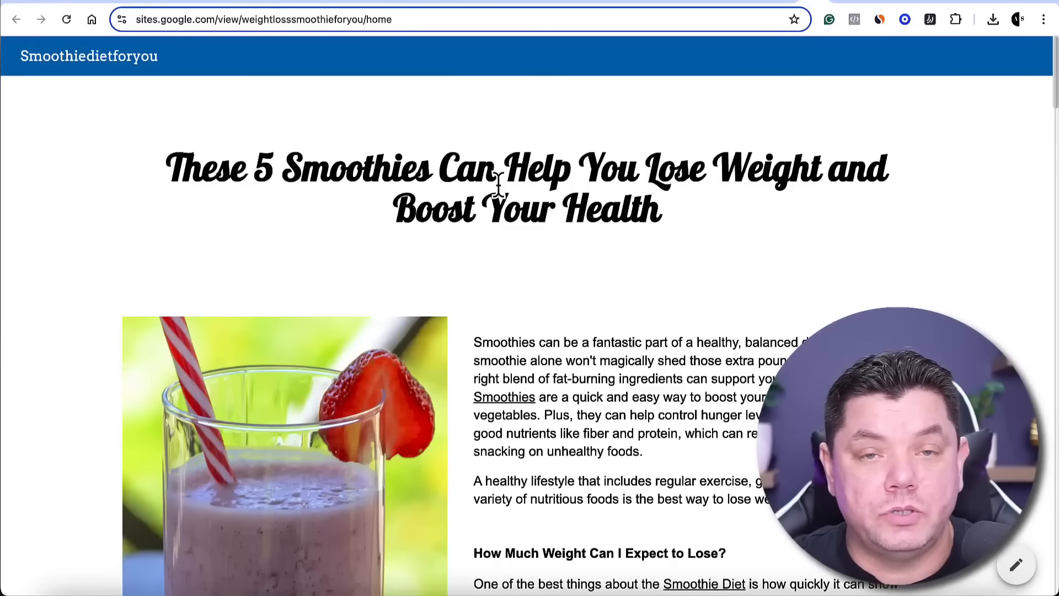
scroll(573, 224, "down", 20)
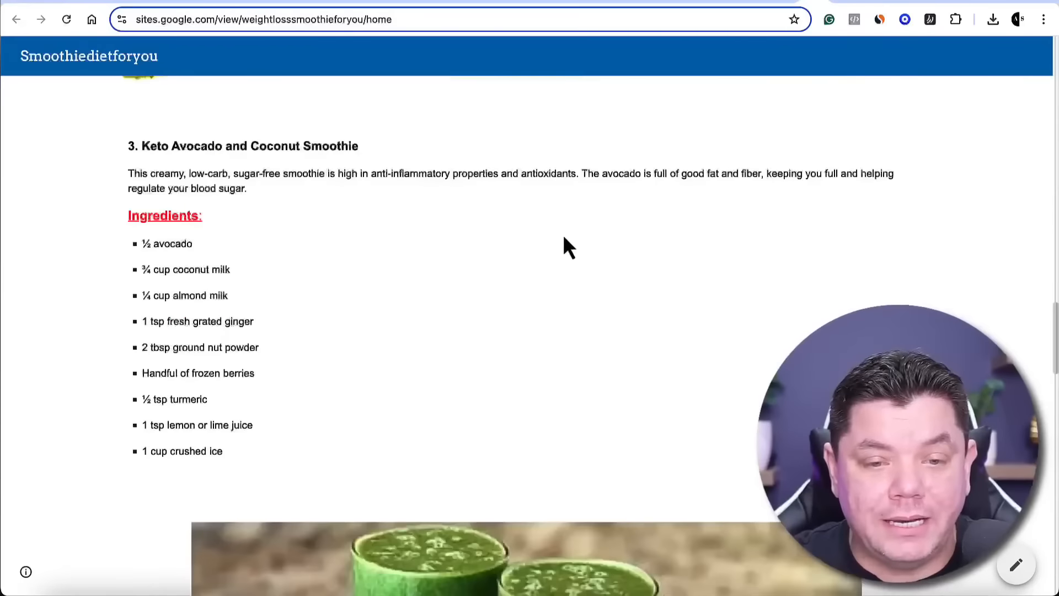
scroll(570, 231, "up", 10)
scroll(508, 311, "down", 20)
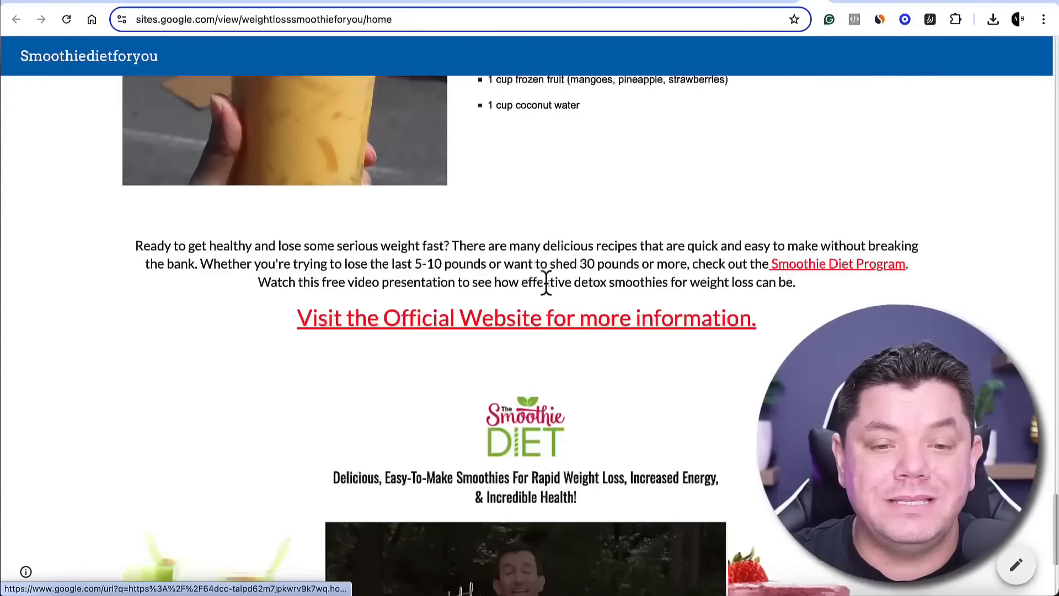
scroll(551, 331, "up", 1)
left_click(555, 359)
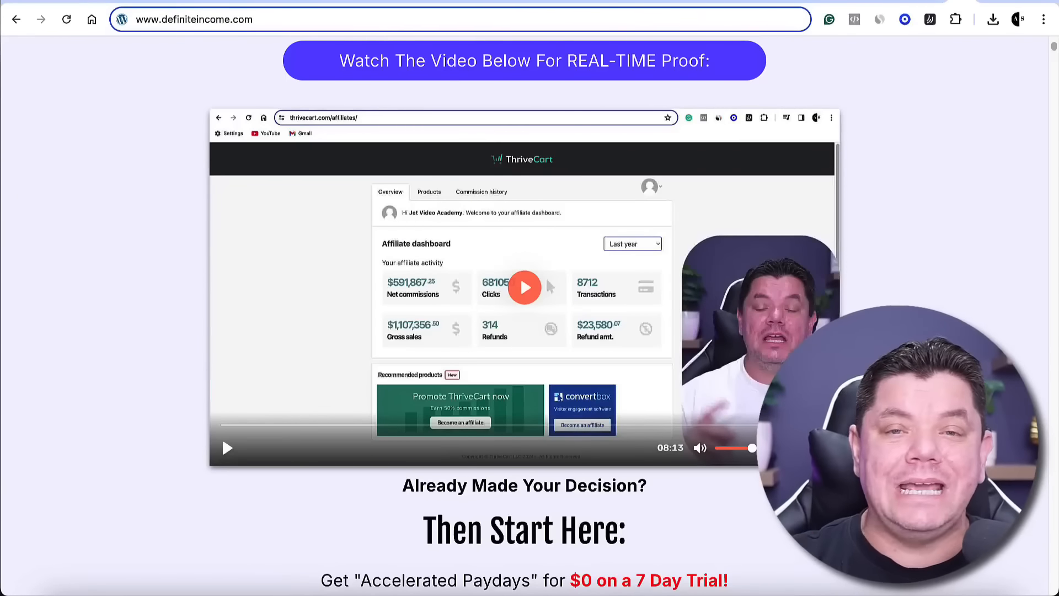
scroll(501, 309, "up", 7)
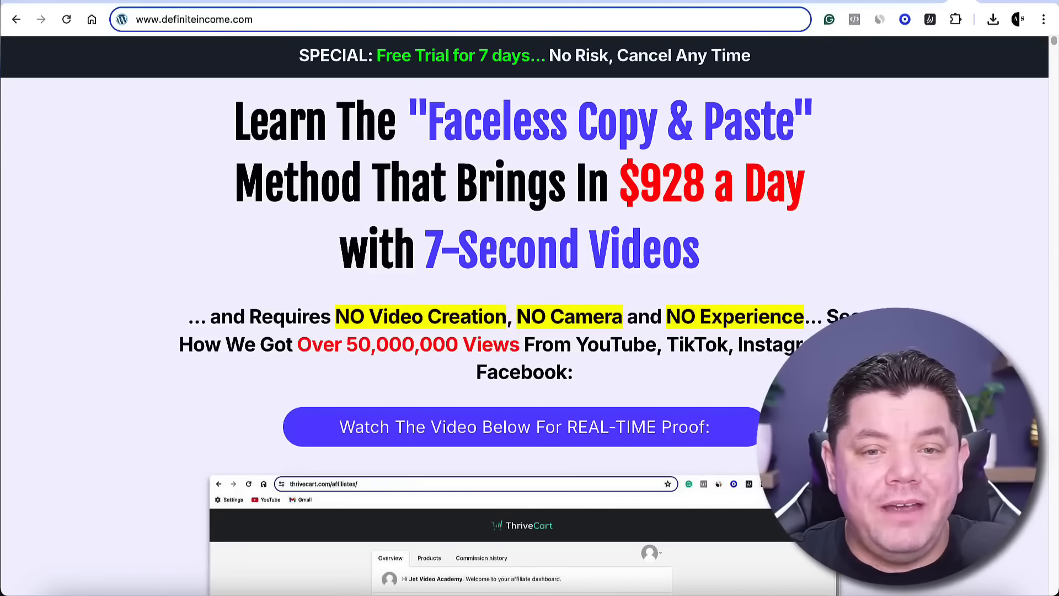
scroll(504, 315, "down", 6)
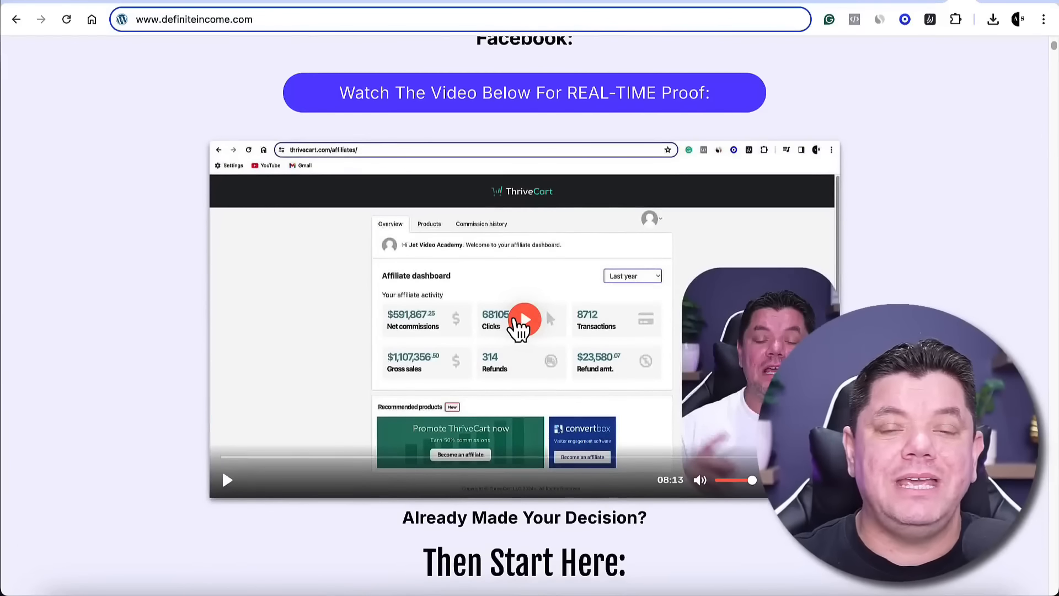